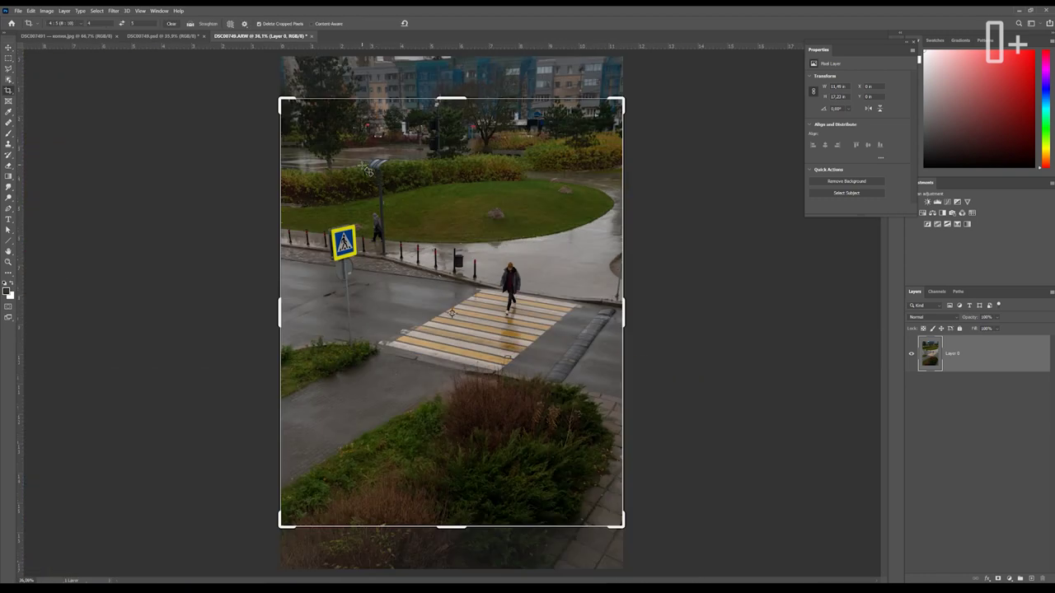
# Crop the photo to a tighter 4:5 portrait frame around the crosswalk and pedestrian
pyautogui.click(317, 145)
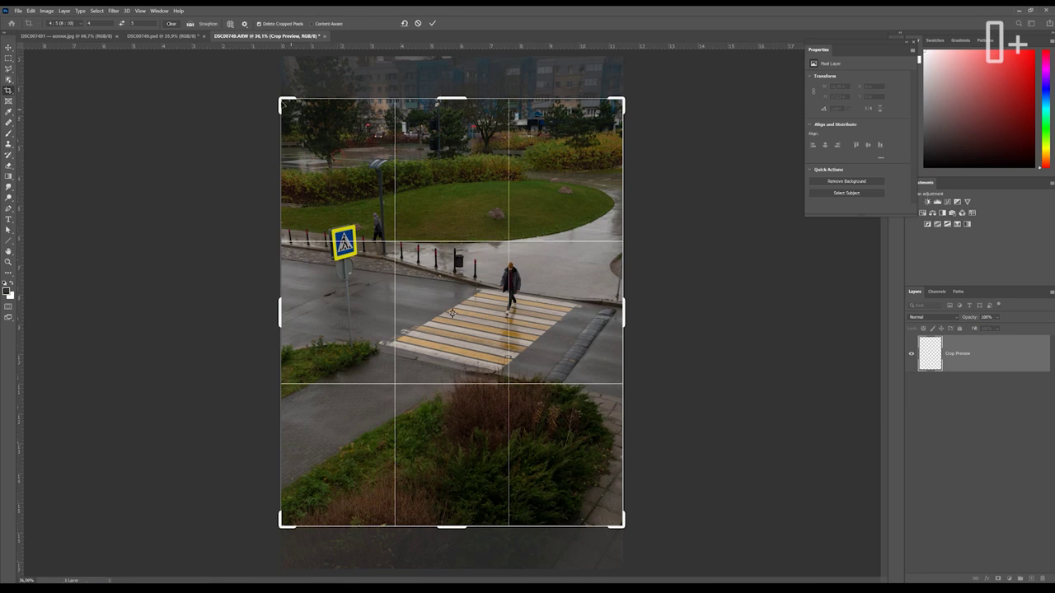
pyautogui.moveTo(285, 102); pyautogui.dragTo(315, 137)
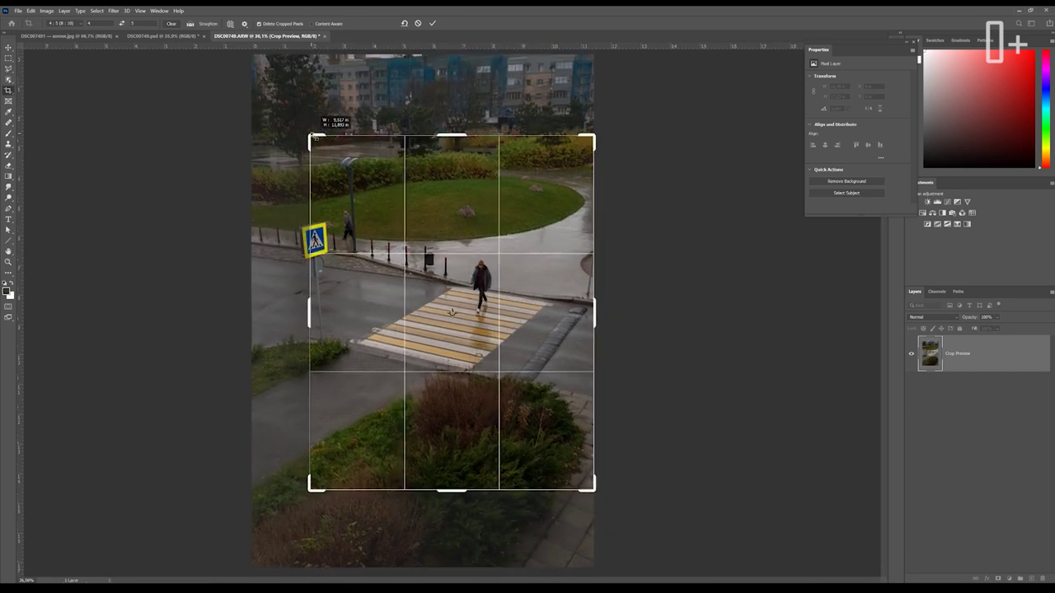
pyautogui.press('Return')
pyautogui.press('v')
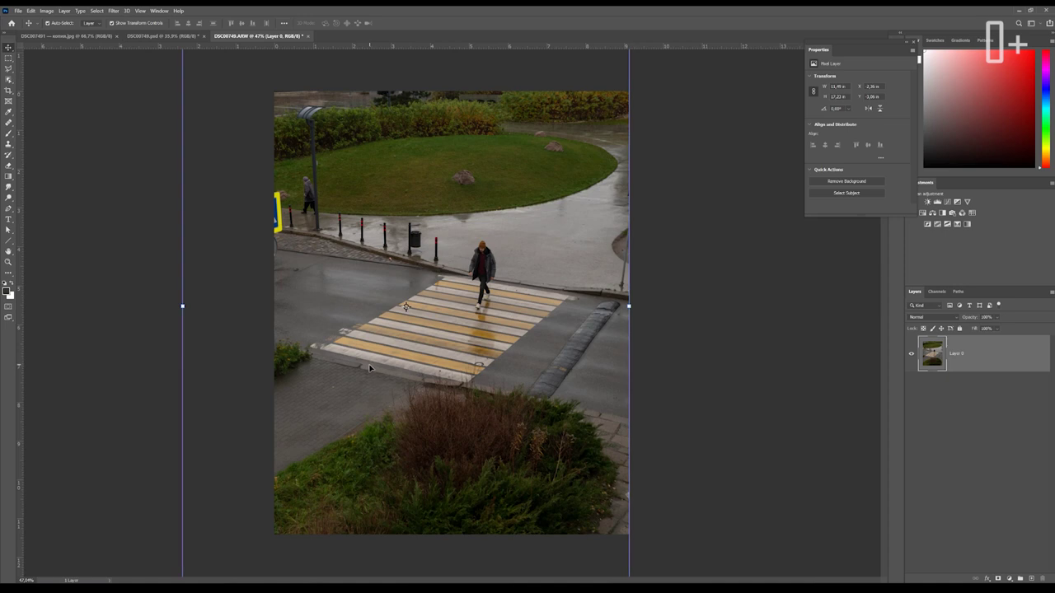
# Duplicate the photo layer and hide the road with a Polygonal Lasso layer mask
pyautogui.hotkey('ctrl', 'j')
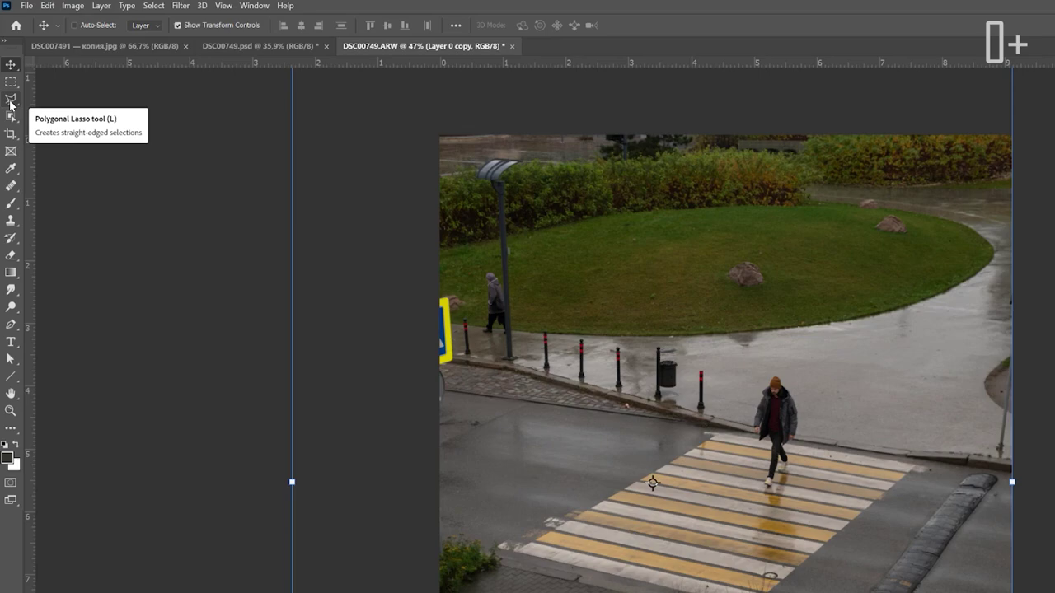
pyautogui.rightClick(11, 103)
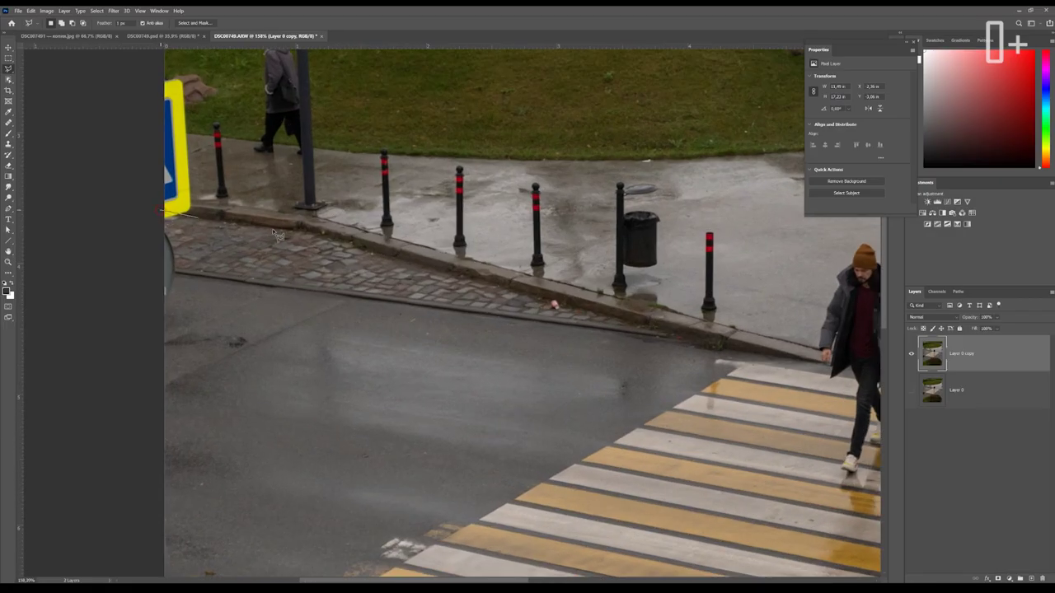
pyautogui.click(301, 229)
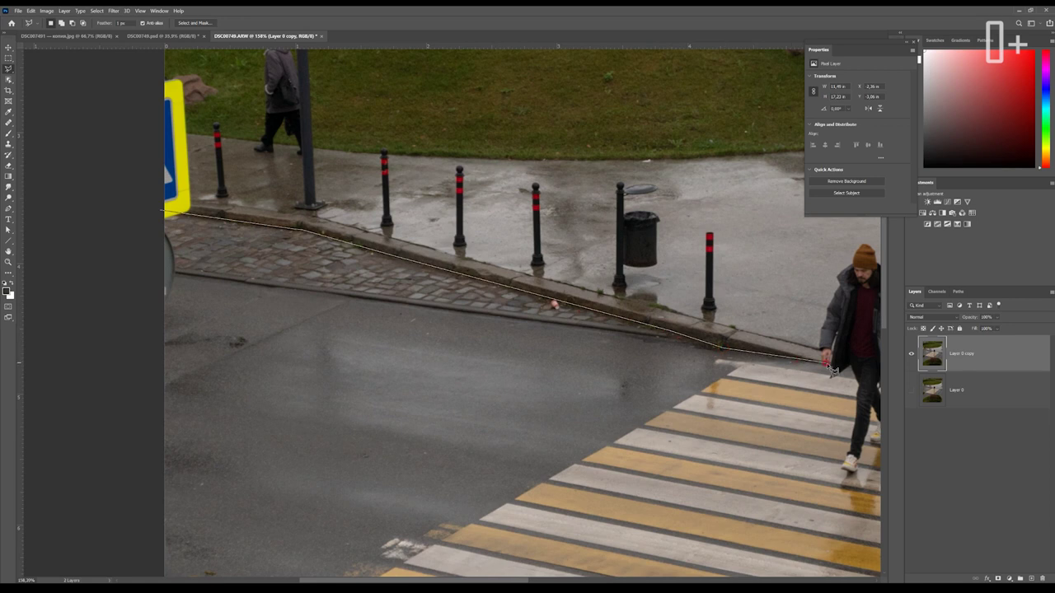
pyautogui.click(828, 363)
pyautogui.hotkey('ctrl', '-')
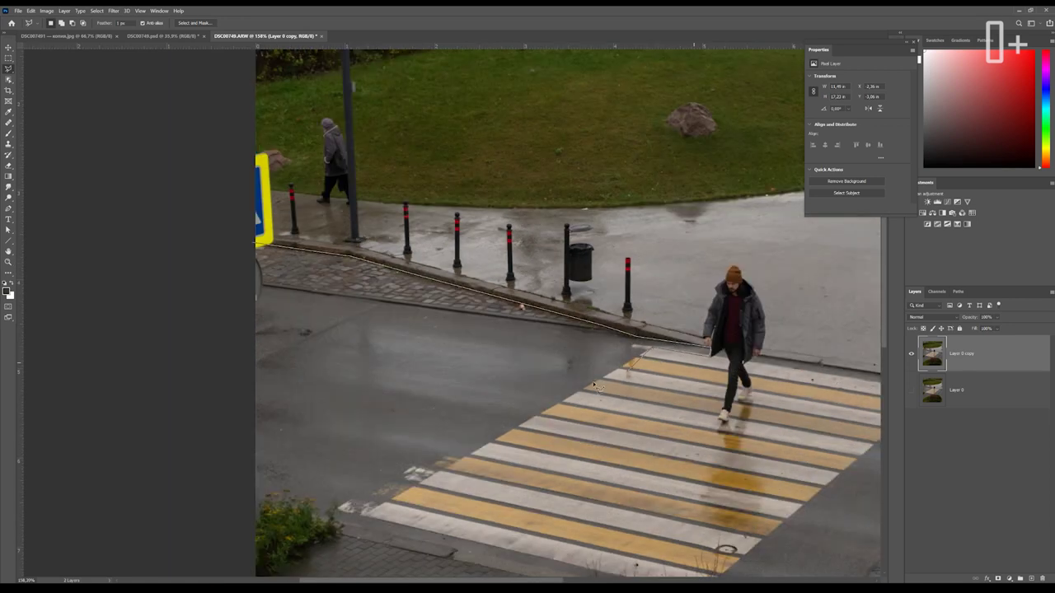
pyautogui.hotkey('ctrl', '-')
pyautogui.click(750, 305)
pyautogui.click(660, 84)
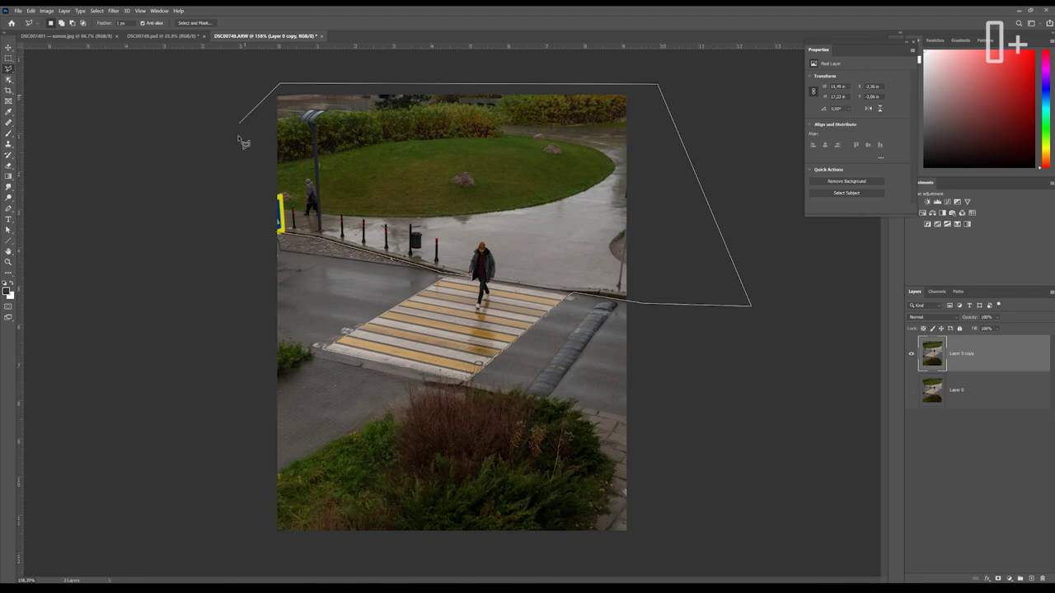
pyautogui.click(274, 236)
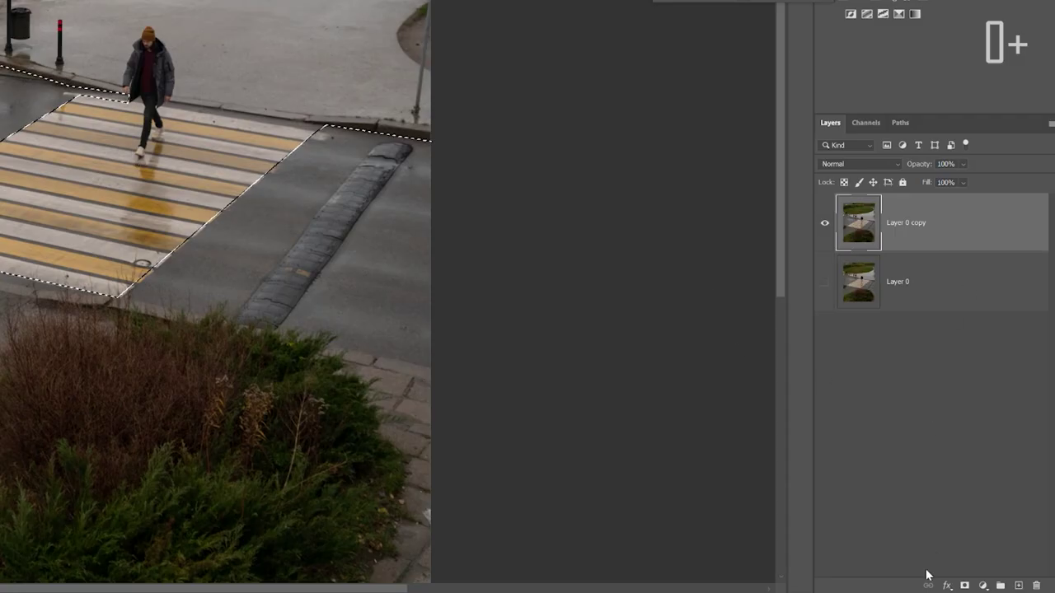
pyautogui.click(998, 579)
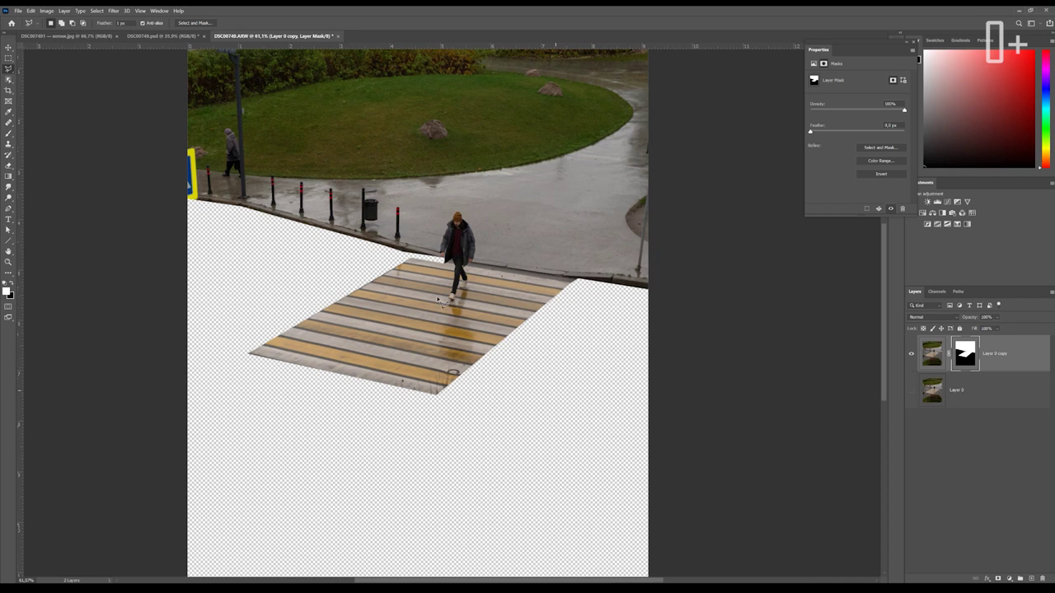
# Add a new layer above Layer 0 and fill it with a solid dark teal colour
pyautogui.hotkey('ctrl', '0')
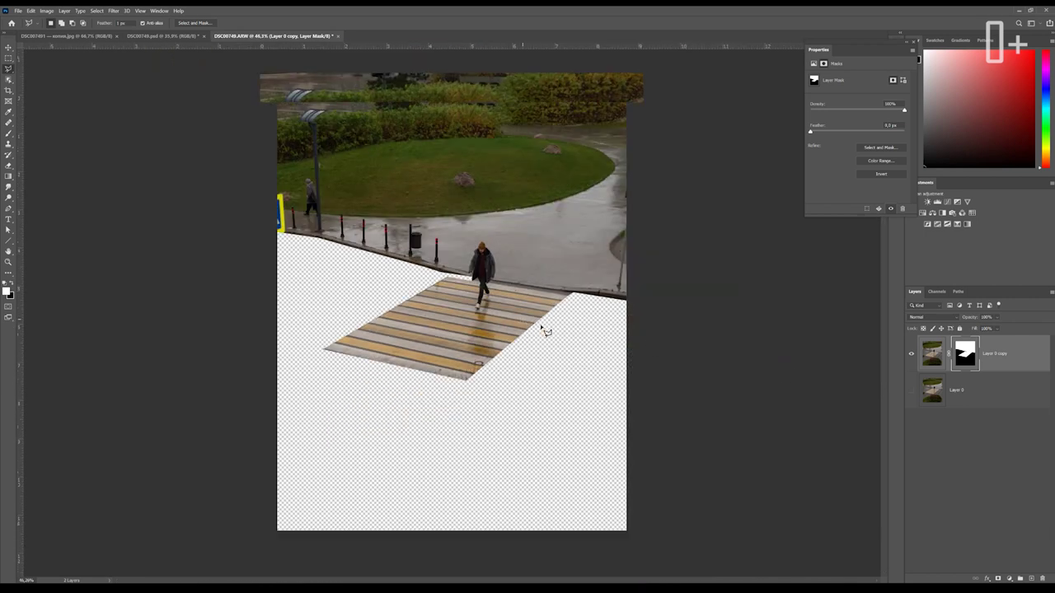
pyautogui.click(977, 393)
pyautogui.click(1031, 579)
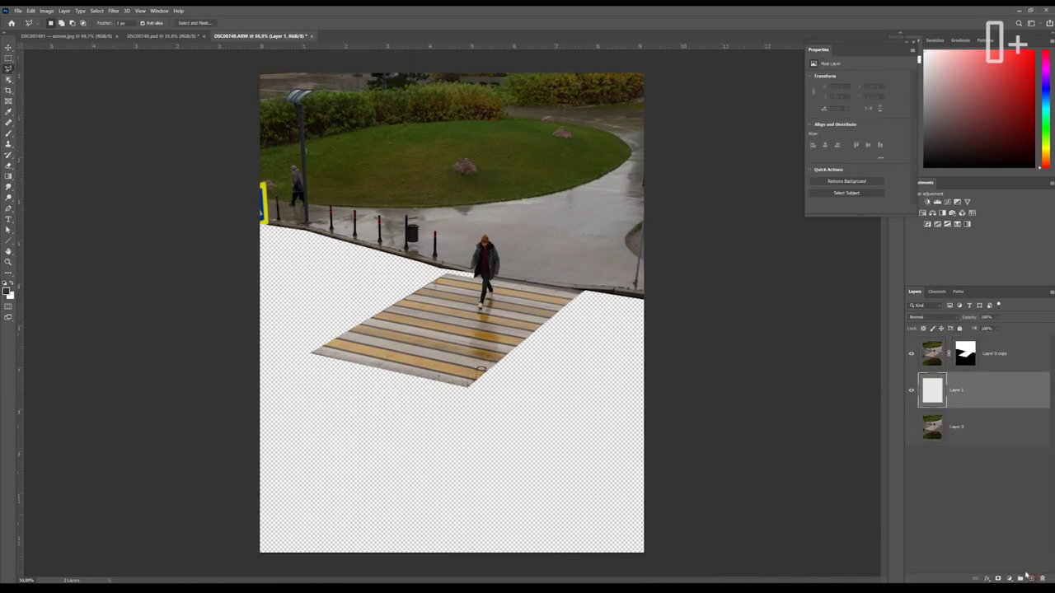
pyautogui.hotkey('alt', 'BackSpace')
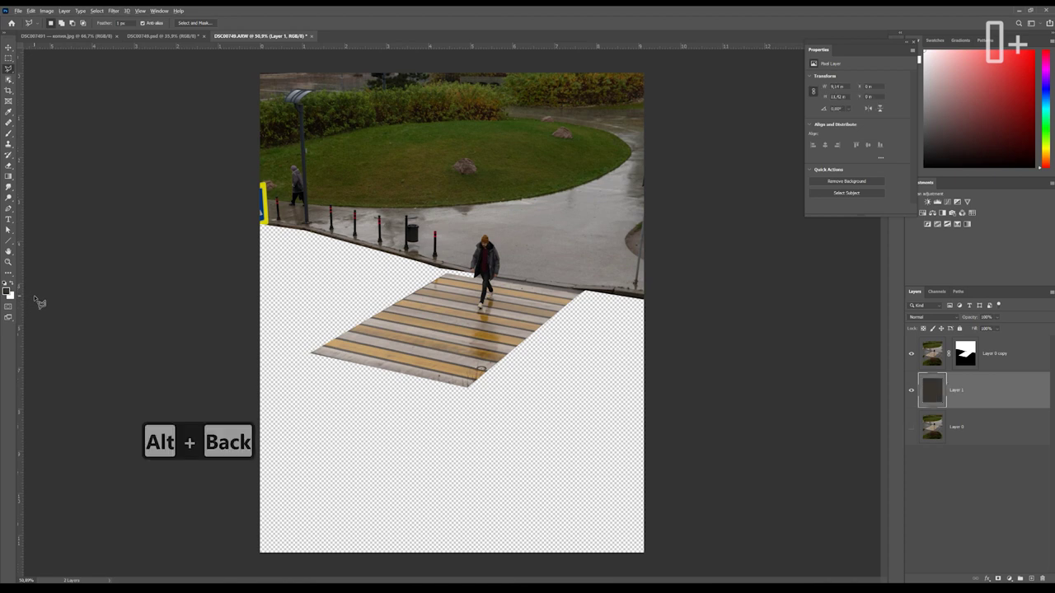
pyautogui.click(8, 290)
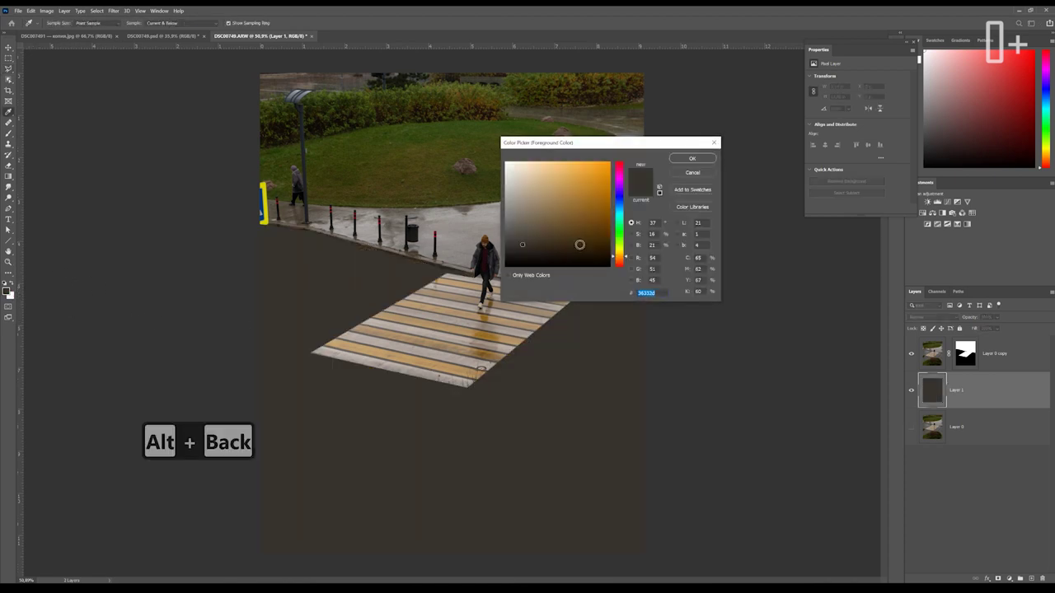
pyautogui.click(691, 159)
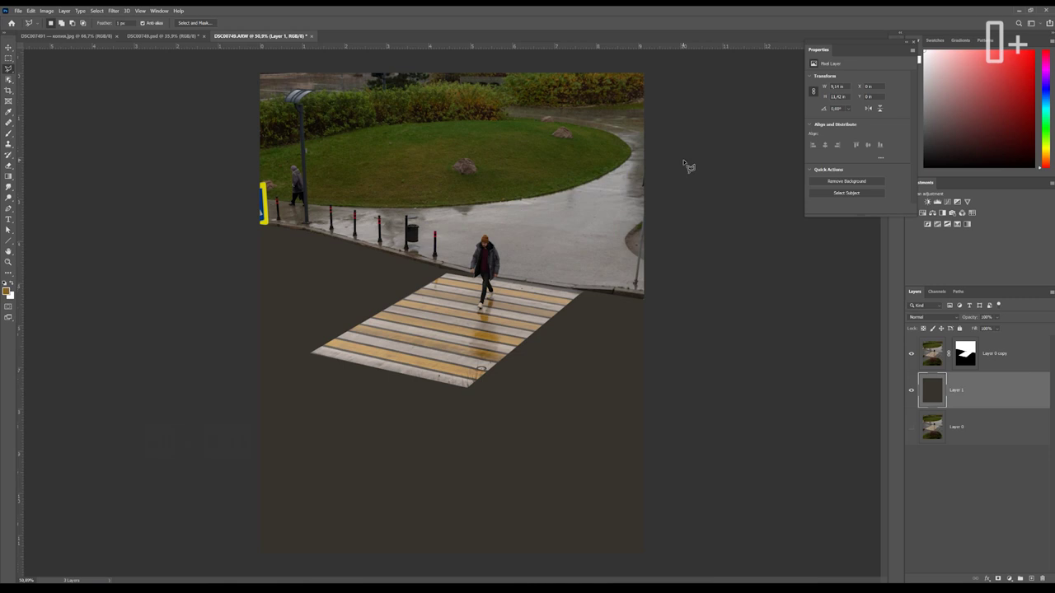
pyautogui.hotkey('alt', 'BackSpace')
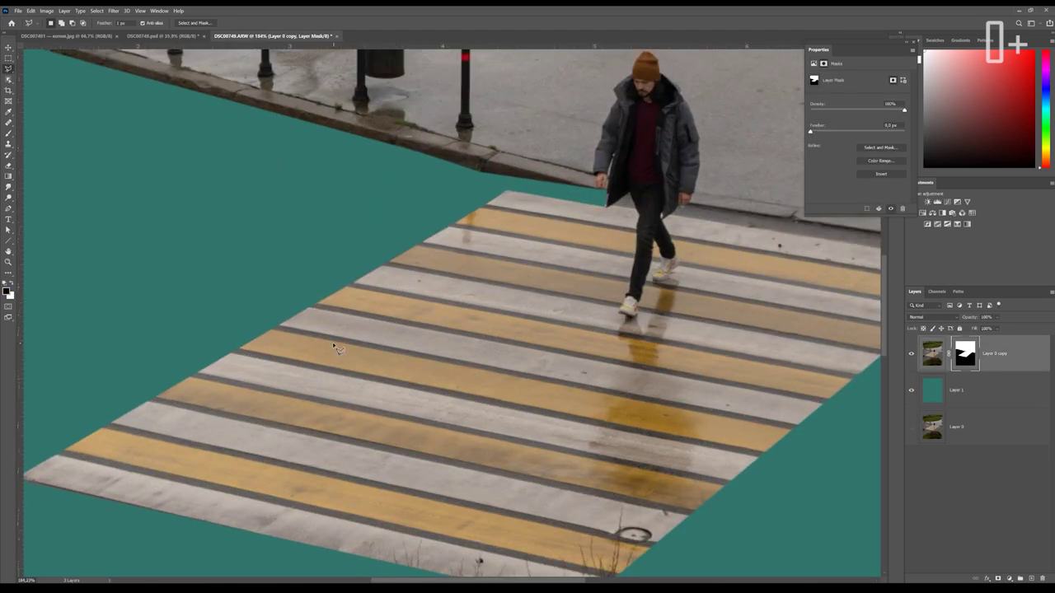
# Zoom into the crosswalk and fill the selected stripe band with black on the mask
pyautogui.scroll(2, 353, 356)
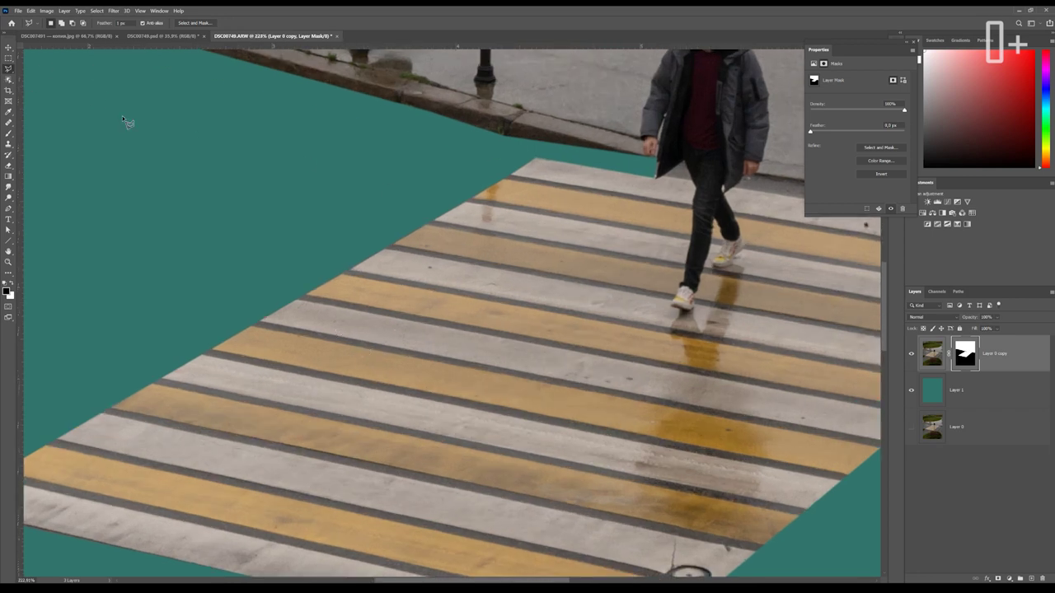
pyautogui.scroll(1, 526, 365)
pyautogui.scroll(1, 514, 363)
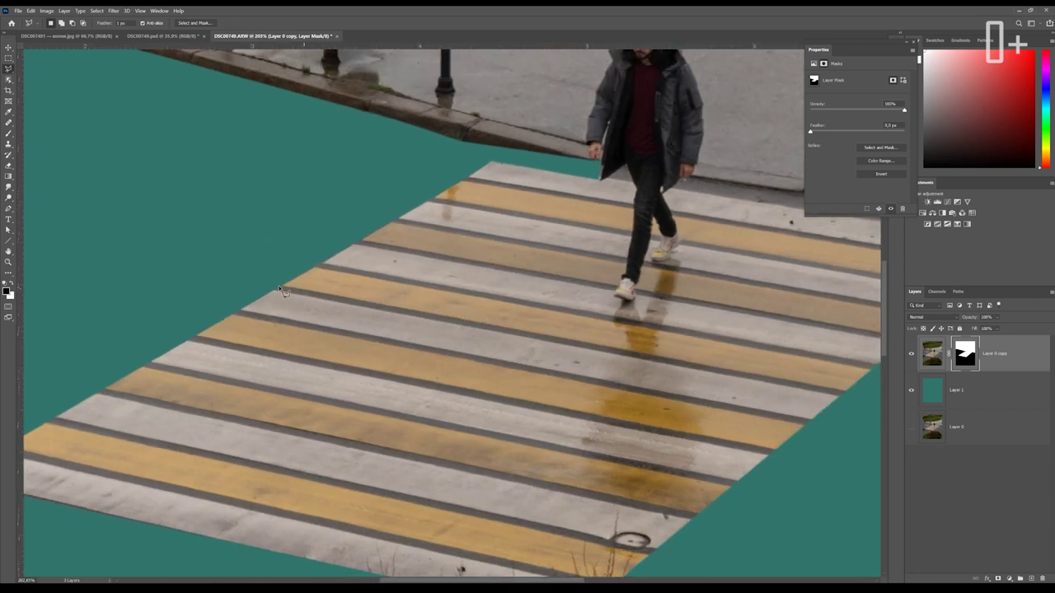
pyautogui.hscroll(3, 770, 411)
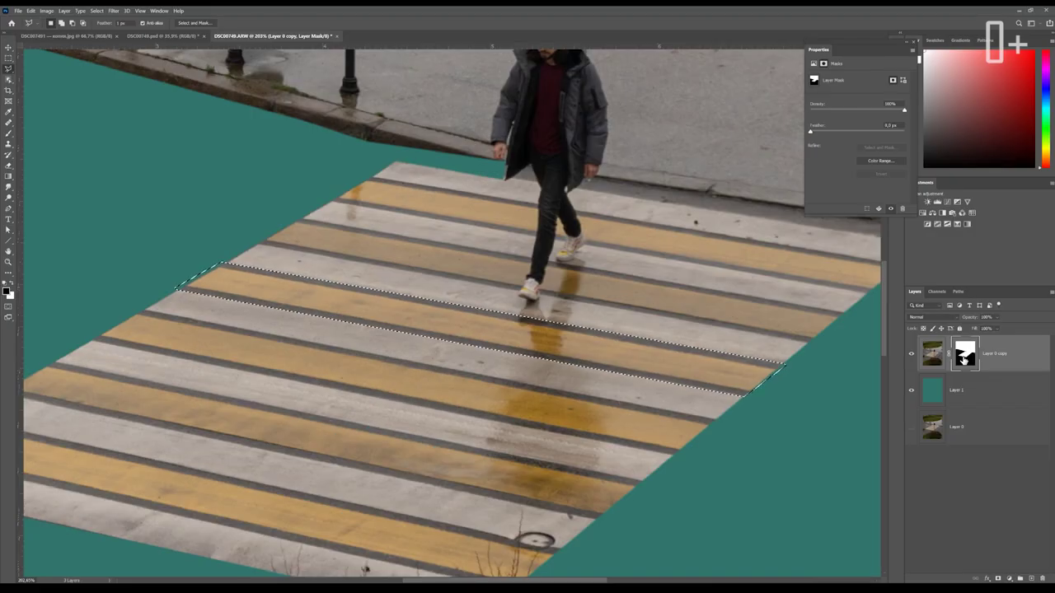
pyautogui.hotkey('alt', 'BackSpace')
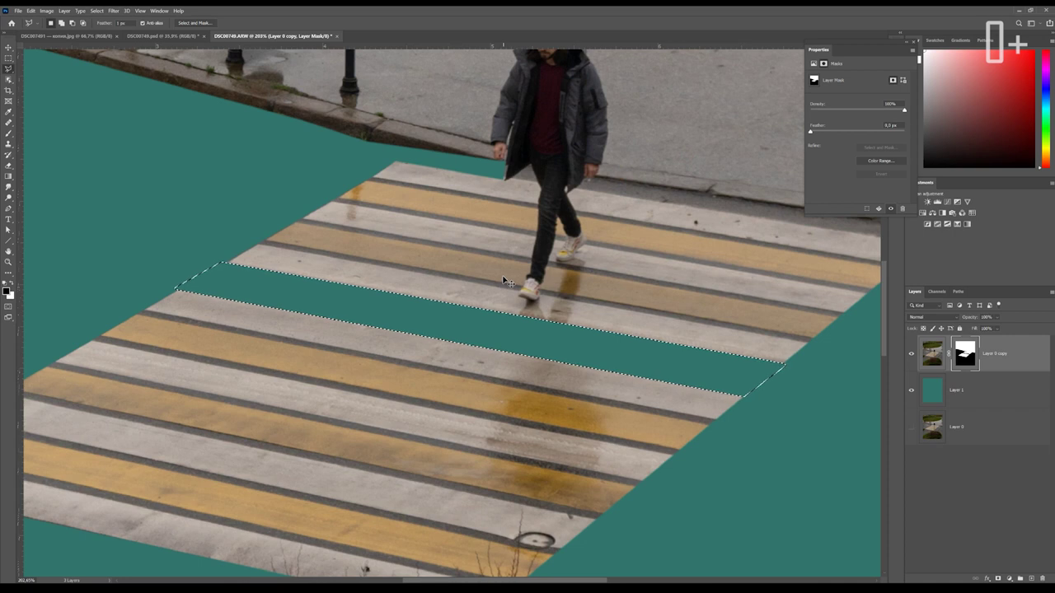
pyautogui.hotkey('ctrl', 'd')
# Outline the crosswalk's top edge and the next stripe, then clear the selection
pyautogui.scroll(-2, 506, 279)
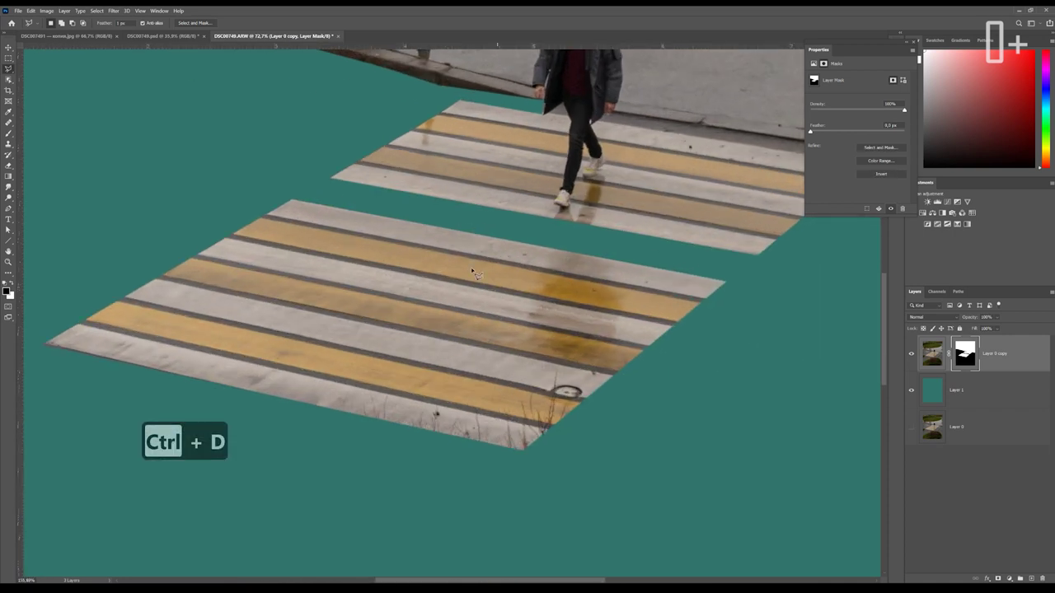
pyautogui.scroll(3, 311, 227)
pyautogui.click(870, 334)
pyautogui.click(240, 213)
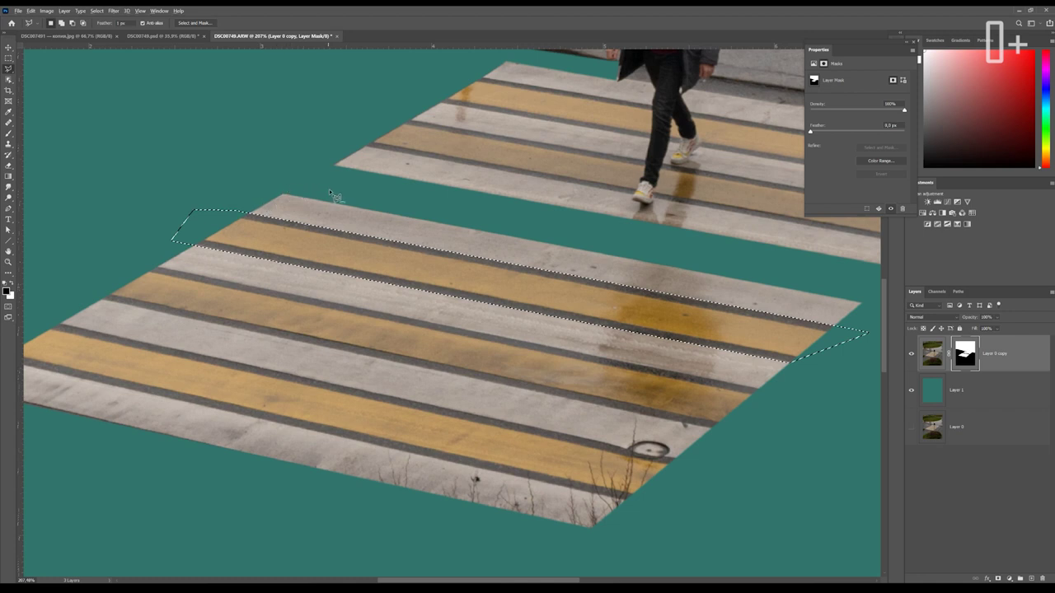
pyautogui.scroll(-3, 330, 194)
pyautogui.scroll(2, 280, 268)
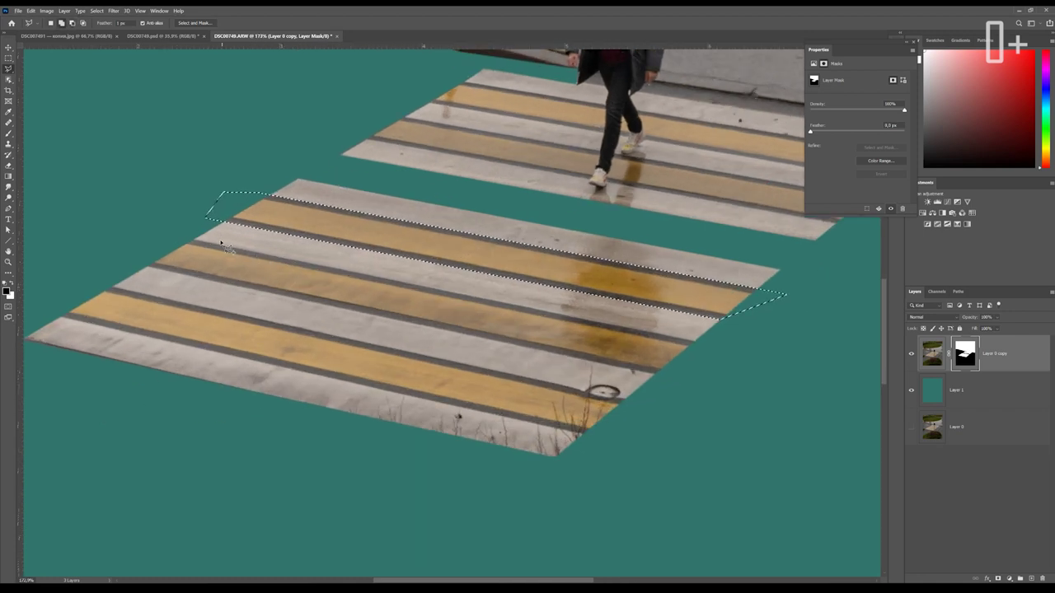
pyautogui.click(195, 240)
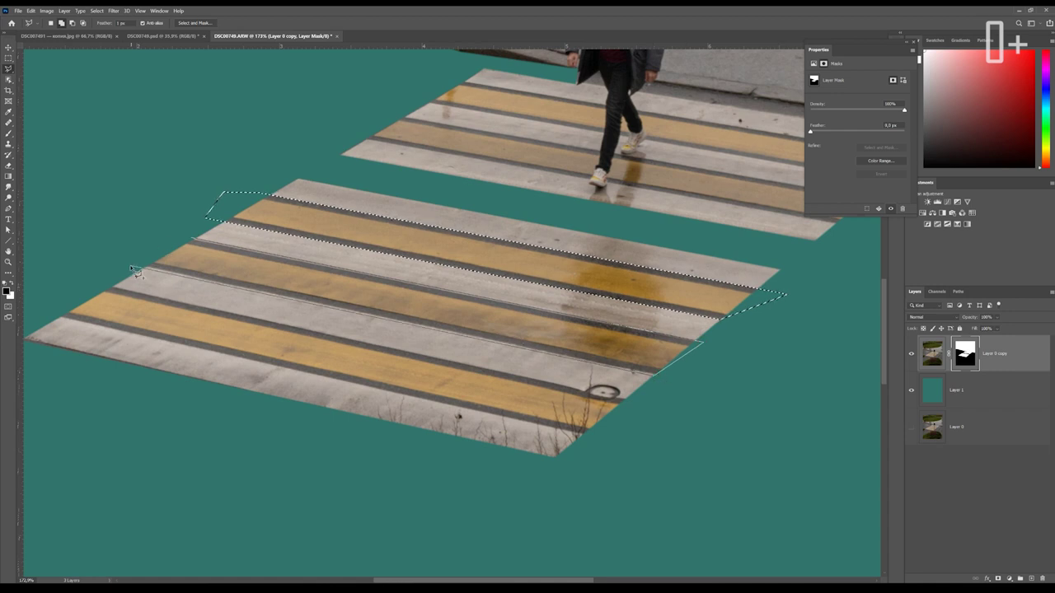
pyautogui.click(162, 240)
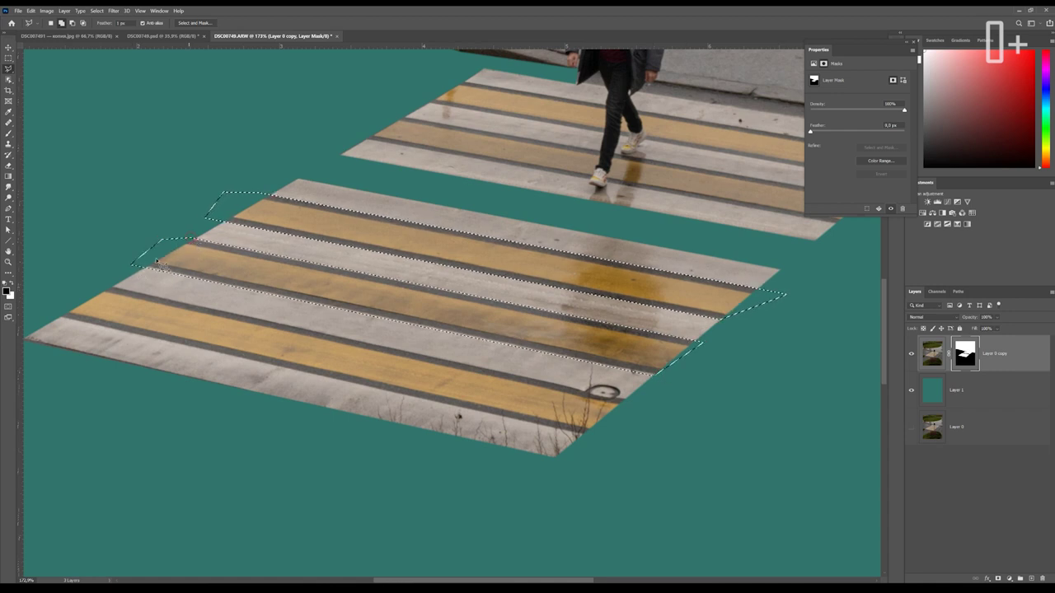
pyautogui.scroll(3, 372, 200)
pyautogui.hotkey('ctrl', 'd')
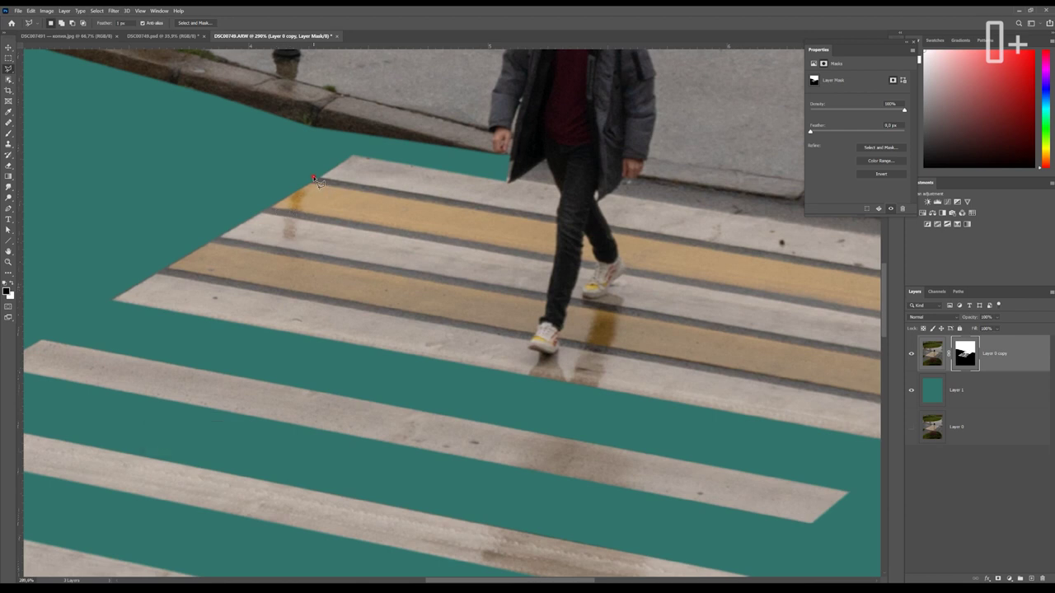
# Outline the next stripe and hide it in the layer mask
pyautogui.click(555, 216)
pyautogui.click(553, 263)
pyautogui.click(221, 206)
pyautogui.click(247, 163)
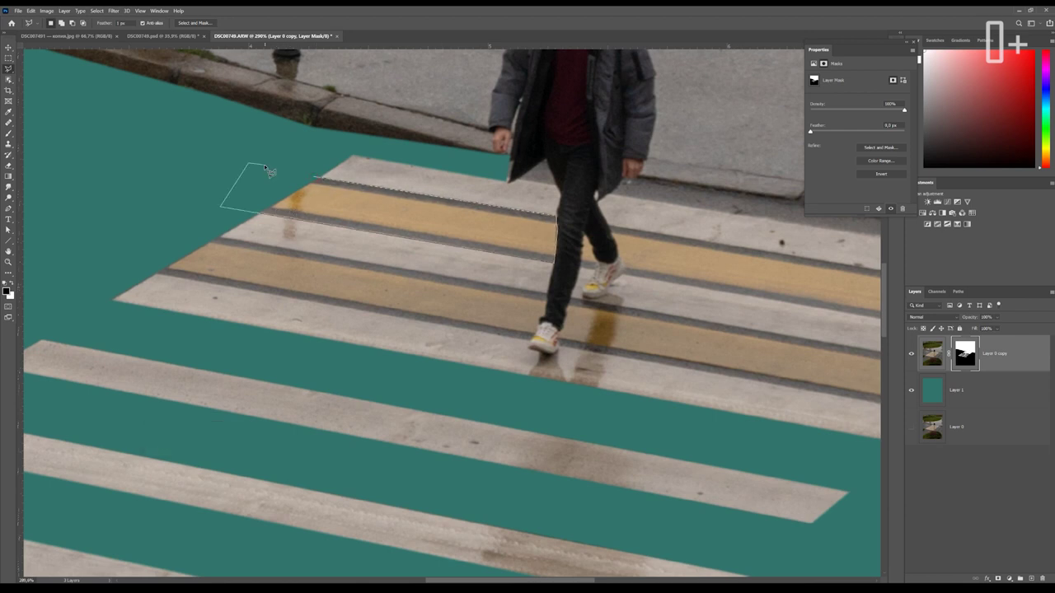
pyautogui.doubleClick(268, 171)
pyautogui.hotkey('alt', 'BackSpace')
pyautogui.hotkey('ctrl', 'd')
pyautogui.scroll(2, 268, 170)
# Mask the road patch between the pedestrian's legs with the freehand Lasso, then fit the image
pyautogui.rightClick(8, 67)
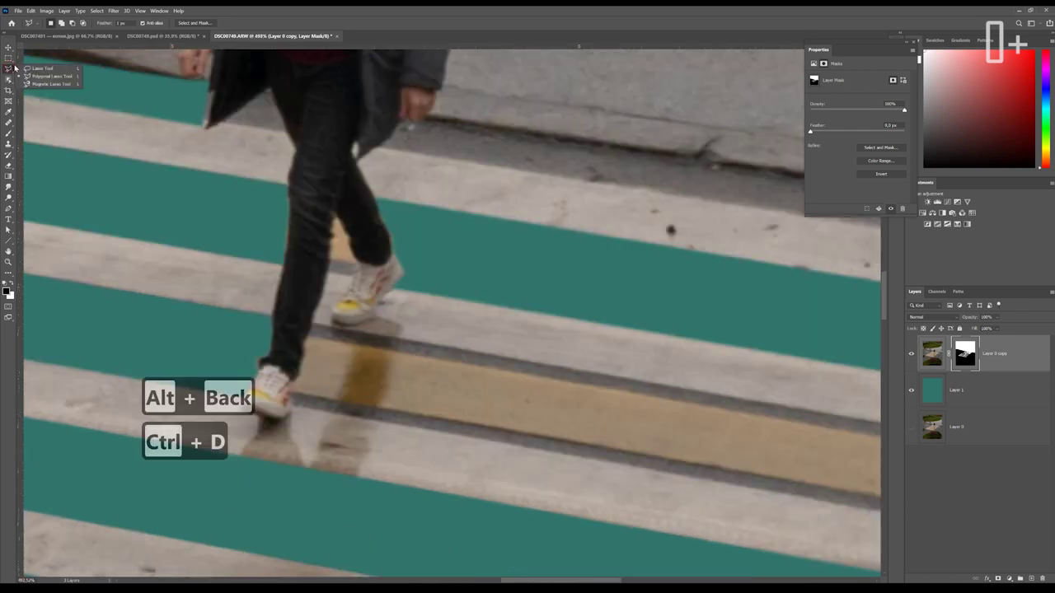
pyautogui.click(33, 69)
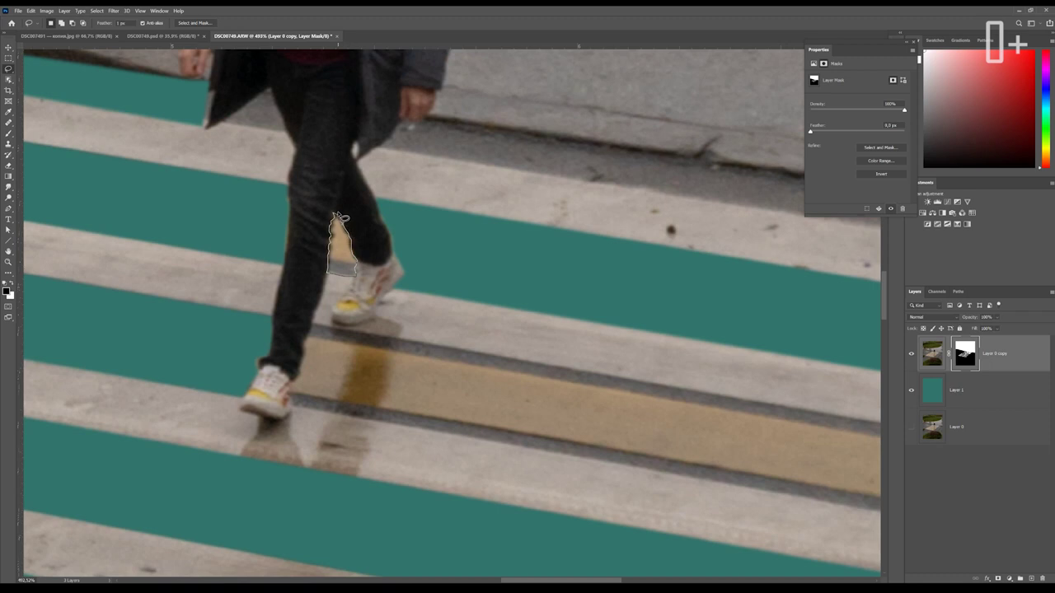
pyautogui.hotkey('alt', 'BackSpace')
pyautogui.hotkey('ctrl', 'd')
pyautogui.scroll(-2, 340, 219)
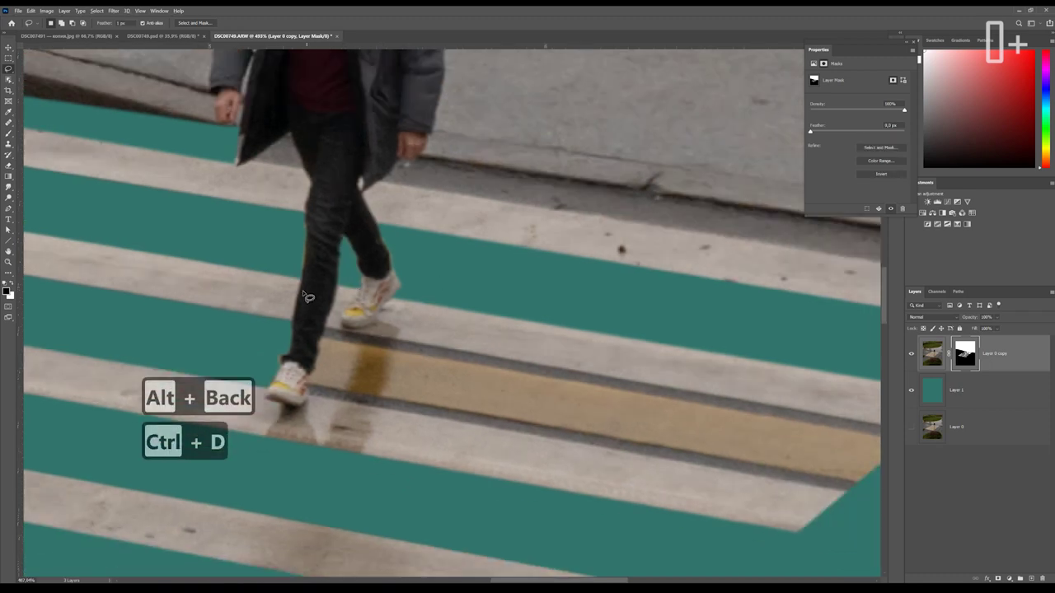
pyautogui.scroll(-1, 347, 292)
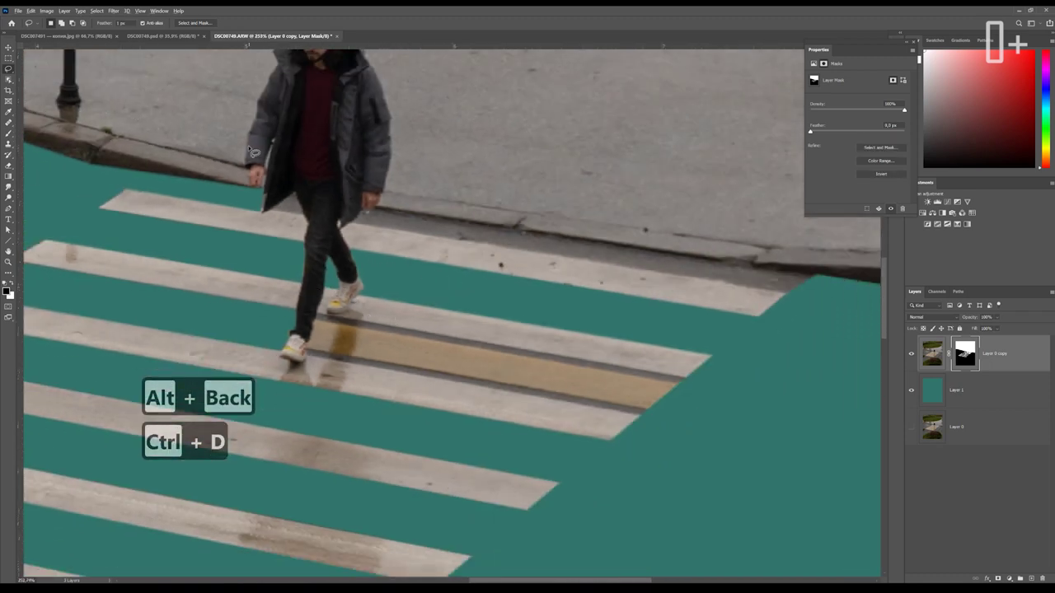
pyautogui.hotkey('ctrl', '0')
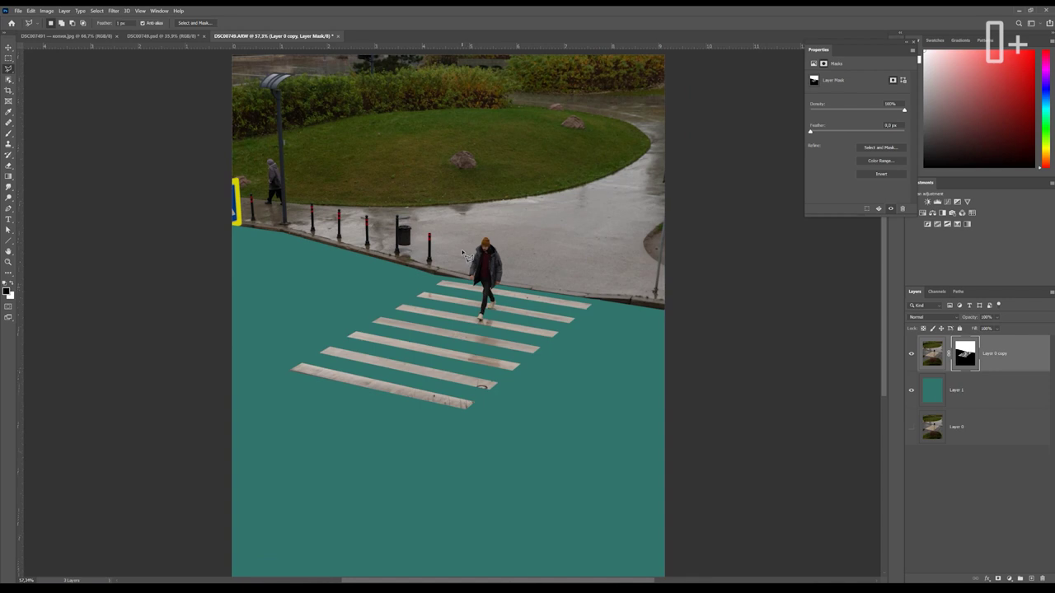
pyautogui.scroll(-1, 302, 493)
# Select the Line Tool and set a 3 px stroke for red guide lines
pyautogui.scroll(2, 406, 325)
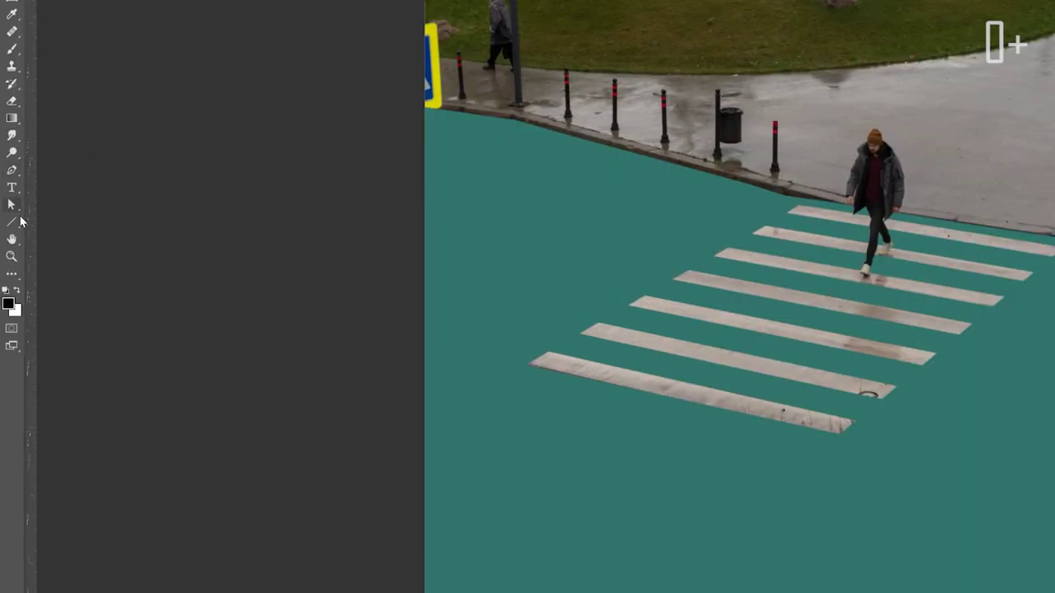
pyautogui.rightClick(21, 221)
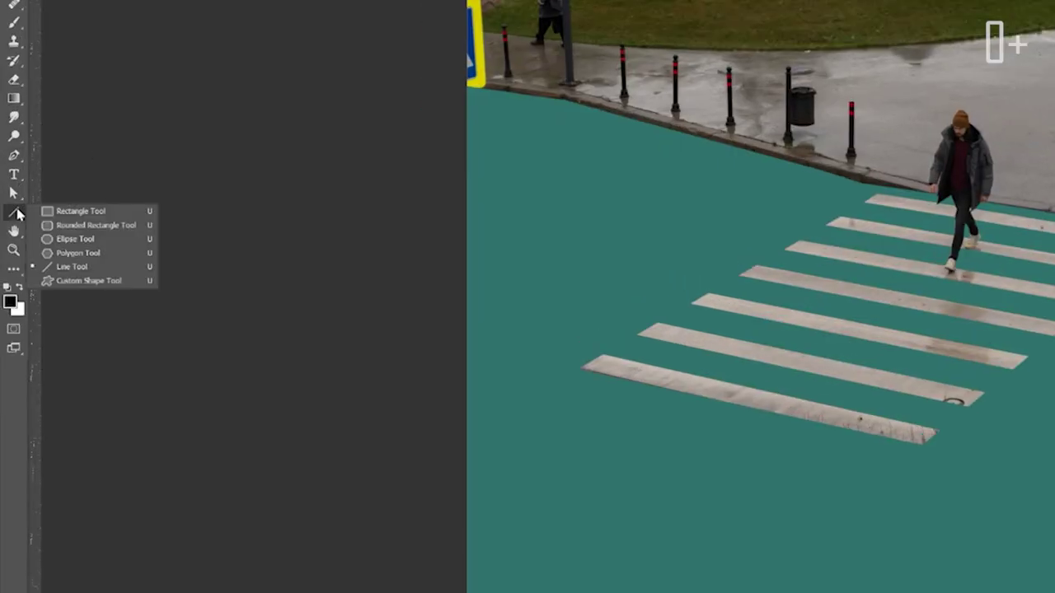
pyautogui.click(70, 266)
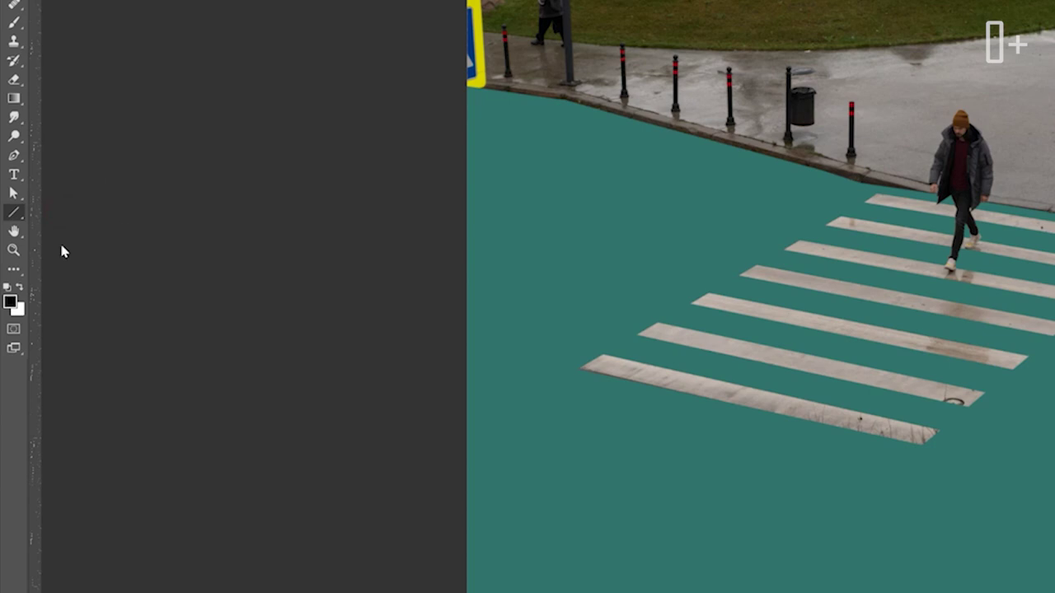
pyautogui.rightClick(14, 216)
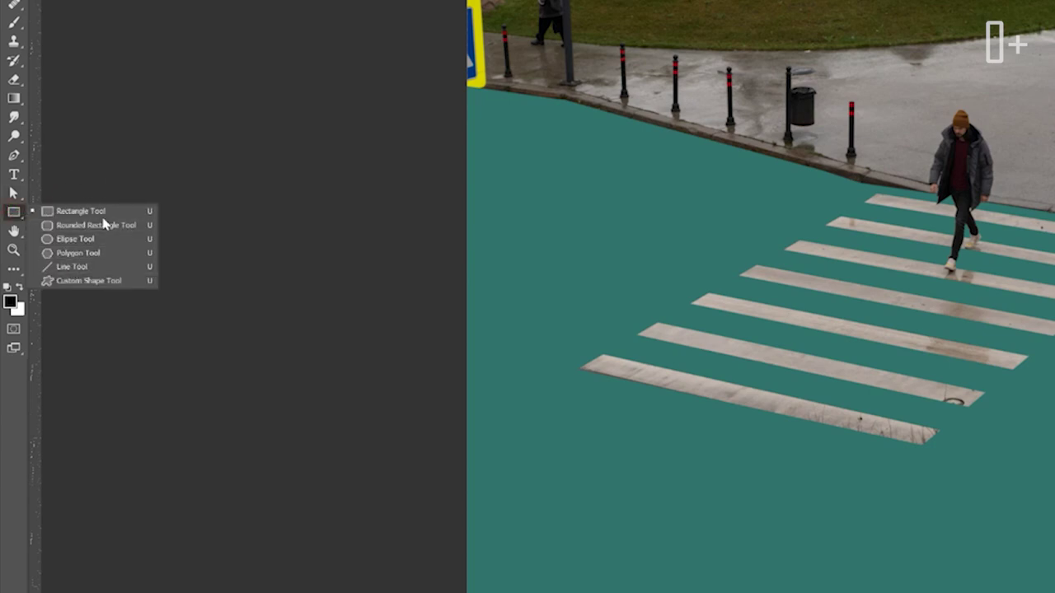
pyautogui.click(78, 269)
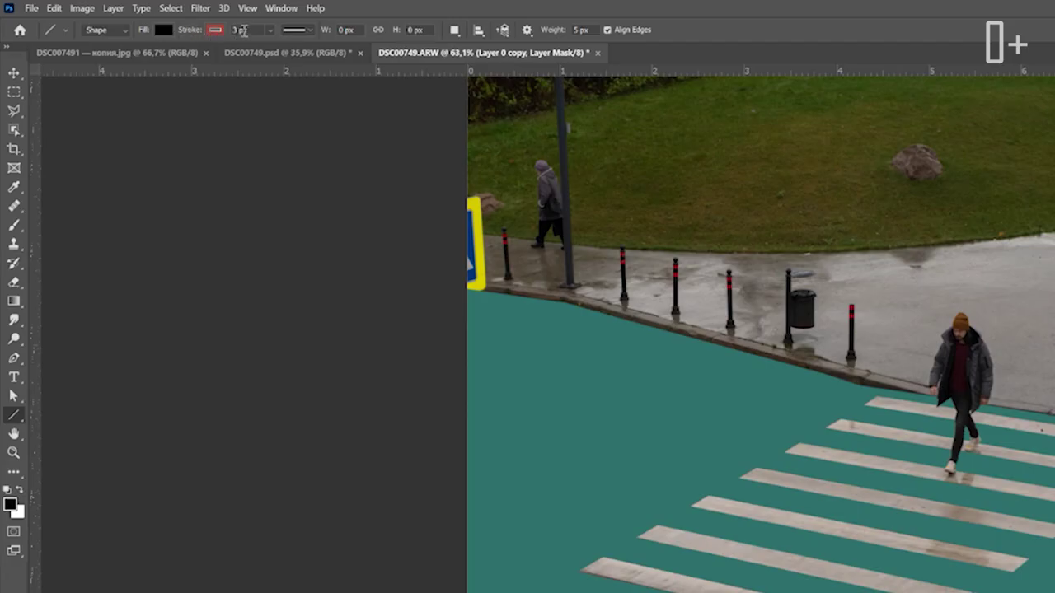
pyautogui.click(301, 29)
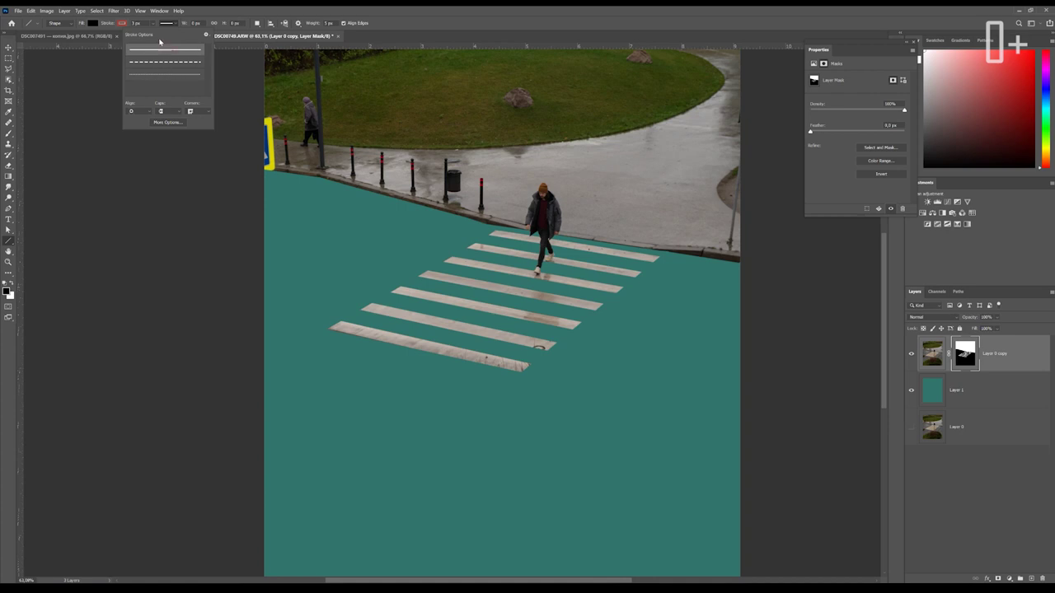
pyautogui.click(143, 22)
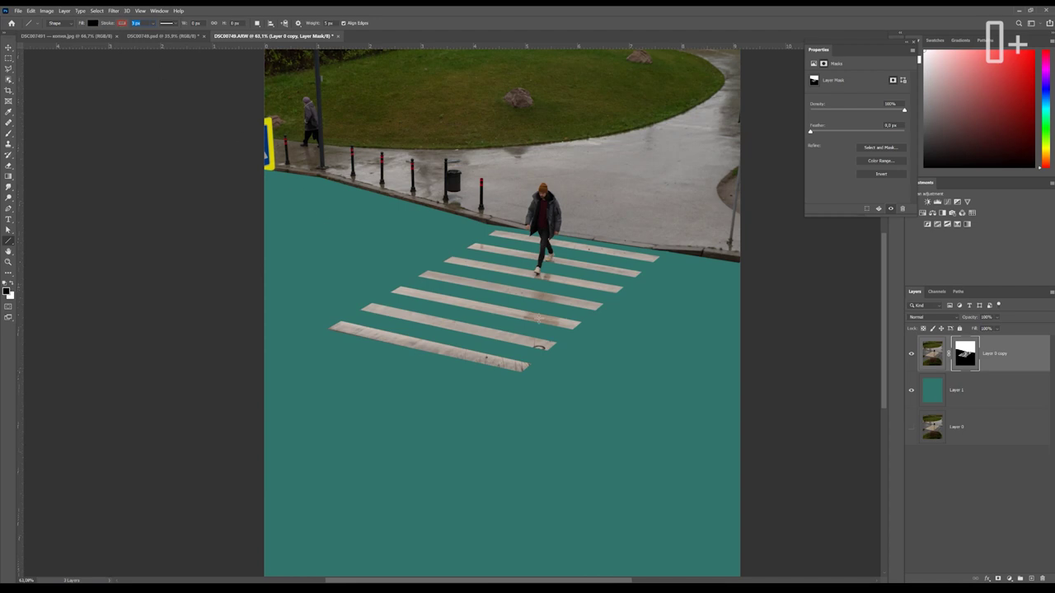
# Draw red guide lines along the crosswalk's right and left edges
pyautogui.press('Escape')
pyautogui.hotkey('ctrl', 'z')
pyautogui.moveTo(582, 292); pyautogui.dragTo(265, 558)
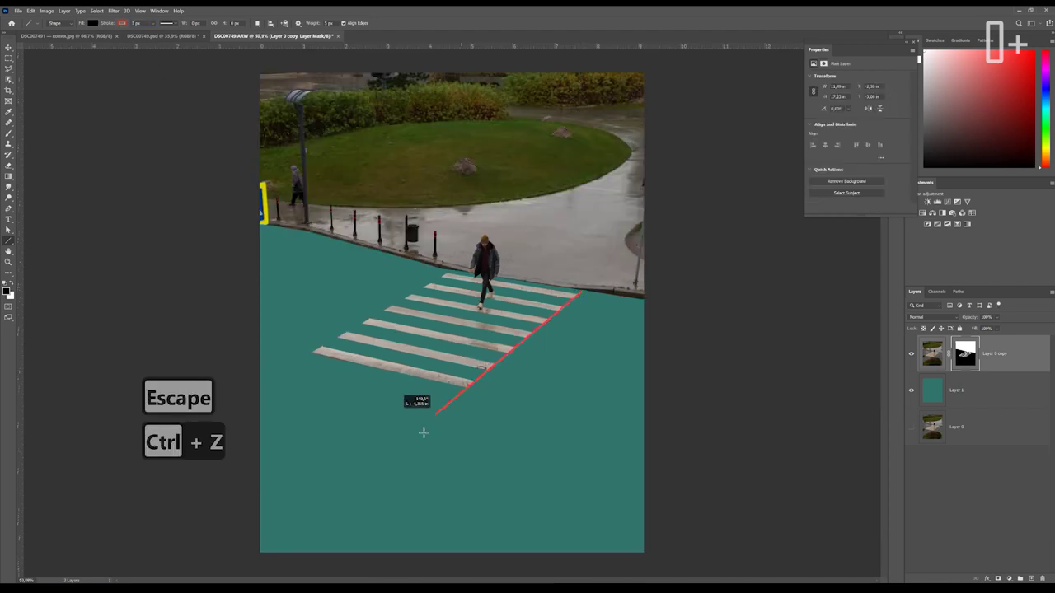
pyautogui.moveTo(260, 565); pyautogui.dragTo(247, 577)
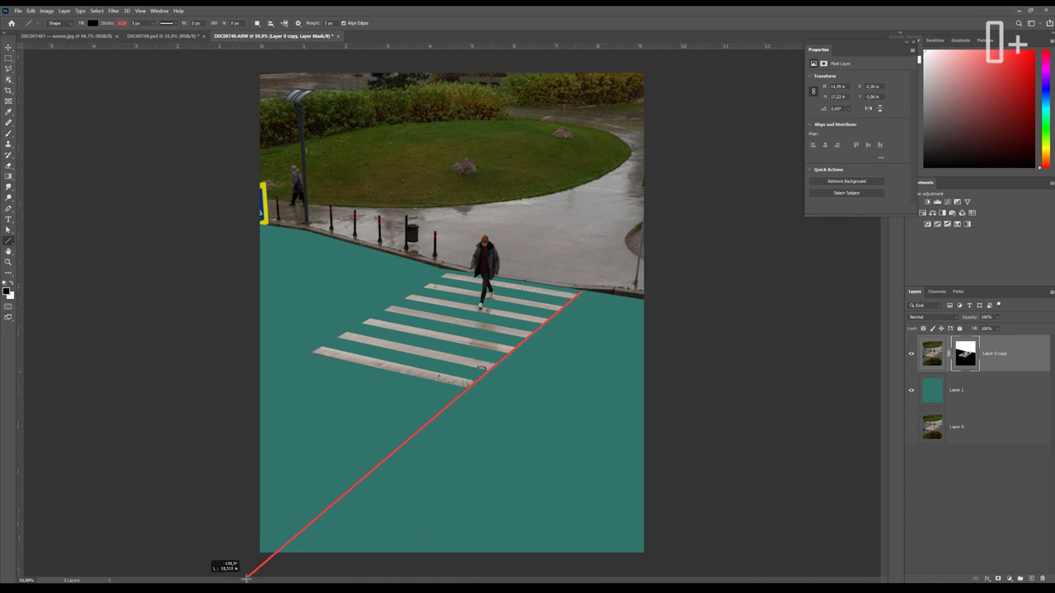
pyautogui.moveTo(247, 577); pyautogui.dragTo(246, 577)
pyautogui.press('v')
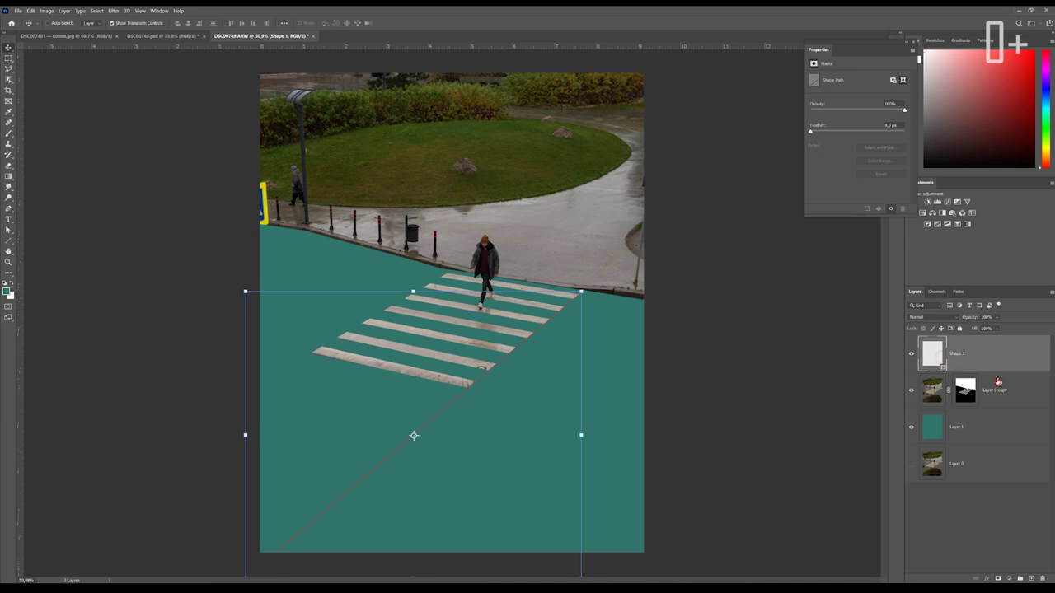
pyautogui.hotkey('ctrl', '+')
pyautogui.click(8, 243)
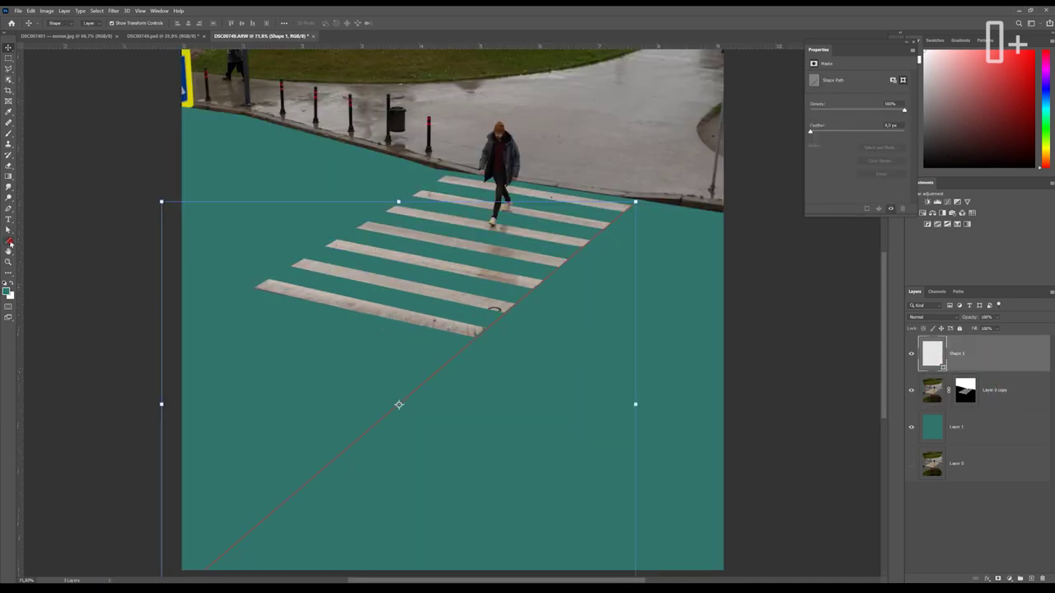
pyautogui.moveTo(443, 176); pyautogui.dragTo(44, 408)
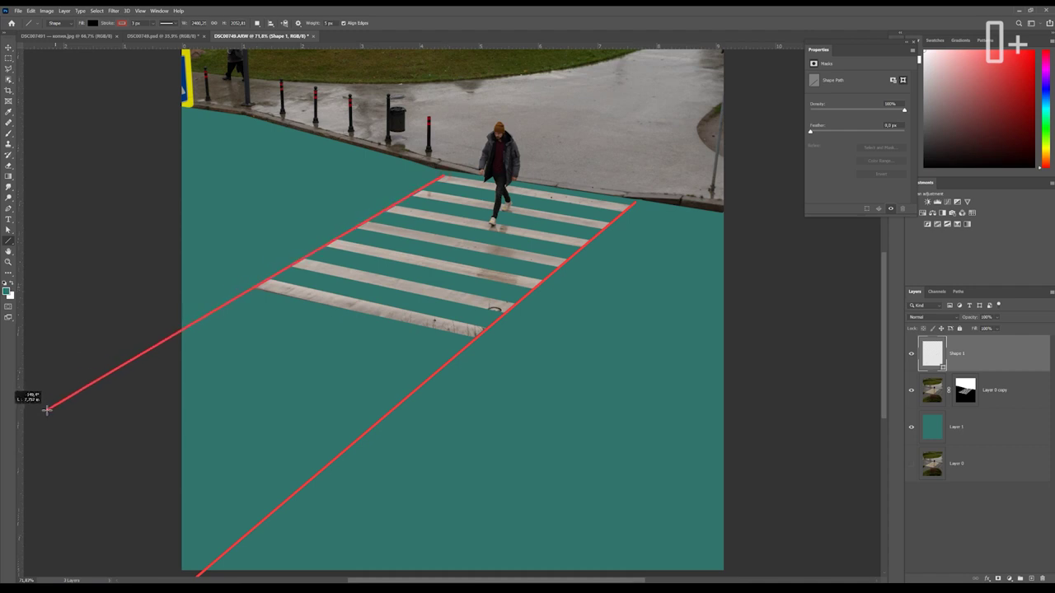
pyautogui.press('Delete')
pyautogui.press('Delete')
pyautogui.press('Delete')
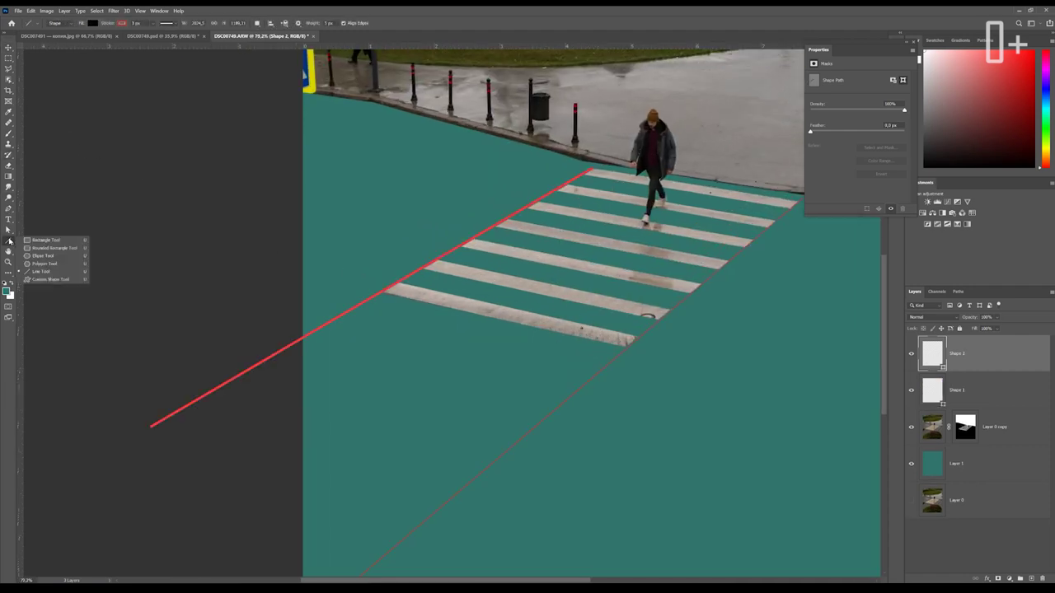
# Draw a line along the bottom stripe's lower edge and duplicate it into parallel copies below
pyautogui.scroll(2, 580, 307)
pyautogui.moveTo(296, 267); pyautogui.dragTo(871, 396)
pyautogui.press('v')
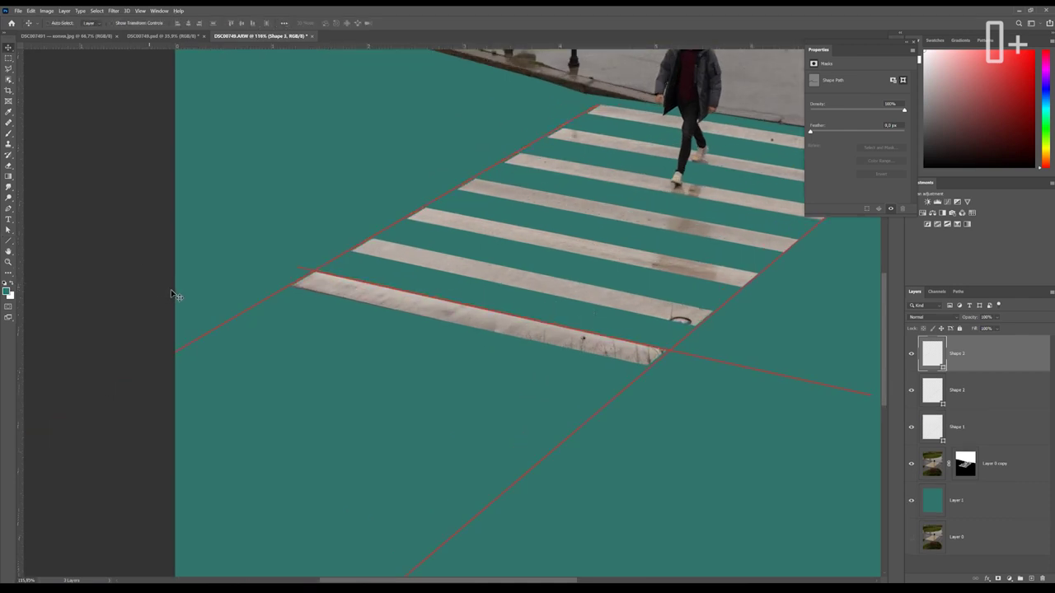
pyautogui.hotkey('ctrl', 'j')
pyautogui.moveTo(528, 345); pyautogui.dragTo(515, 352)
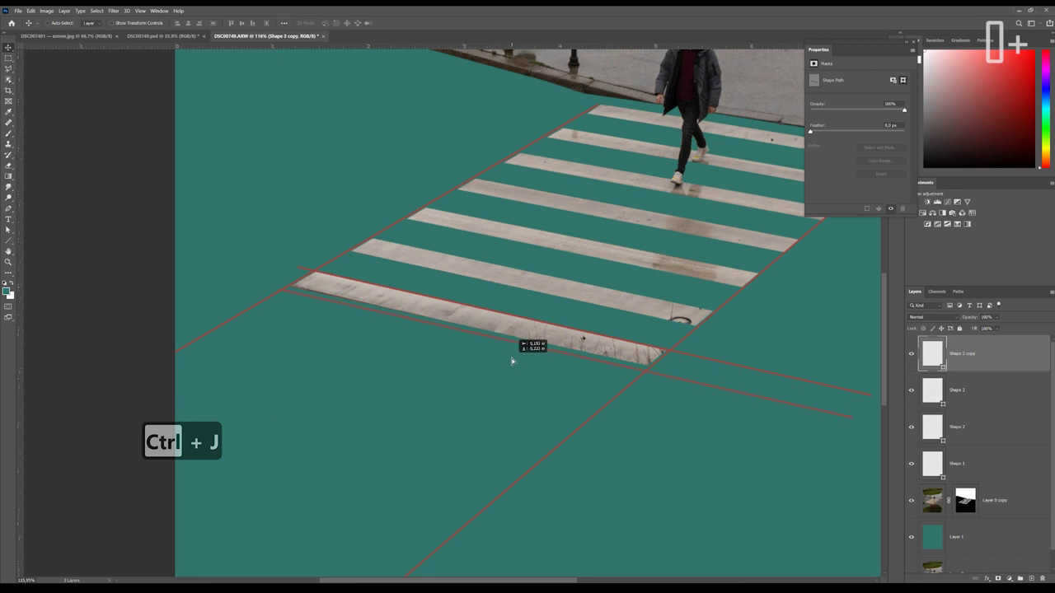
pyautogui.scroll(-3, 515, 352)
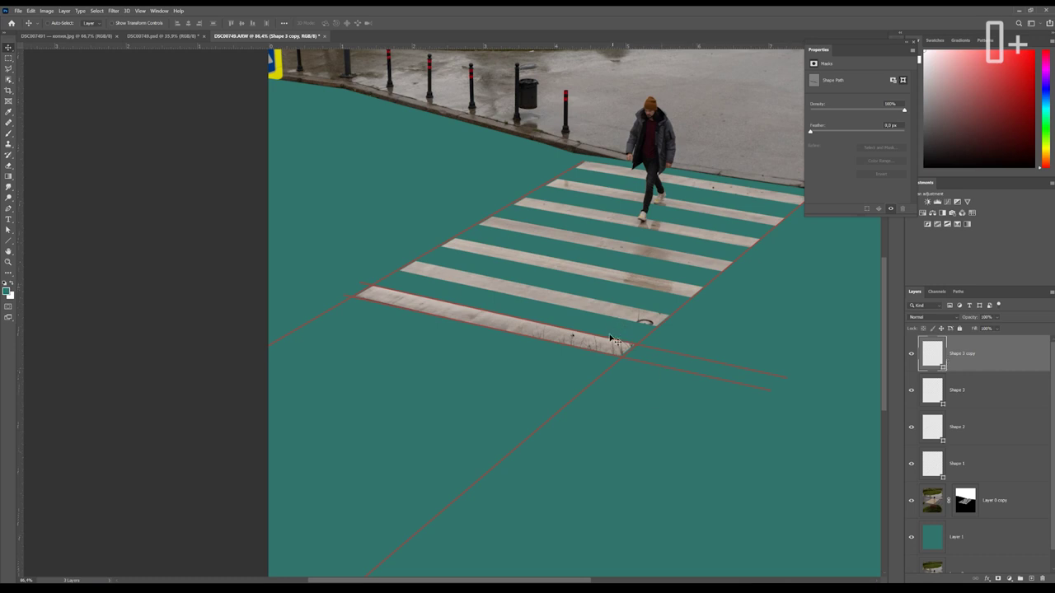
pyautogui.keyDown('shift'); pyautogui.click(970, 391); pyautogui.keyUp('shift')
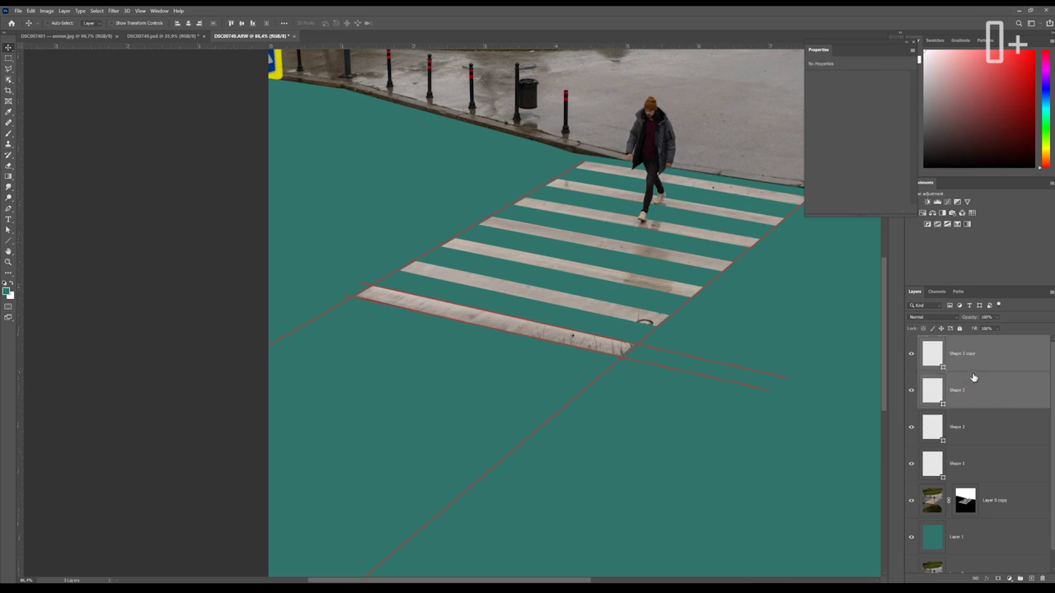
pyautogui.moveTo(634, 379); pyautogui.dragTo(611, 379)
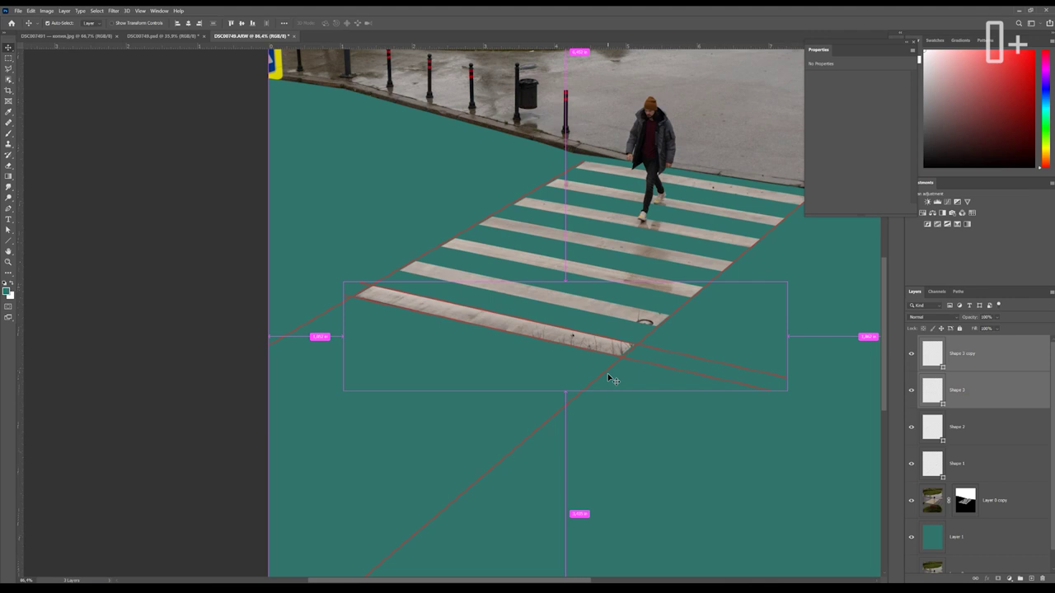
pyautogui.hotkey('ctrl', 'j')
pyautogui.moveTo(628, 390); pyautogui.dragTo(584, 411)
# Nudge one copied line down slightly to even the spacing
pyautogui.hotkey('ctrl', '+')
pyautogui.click(972, 364)
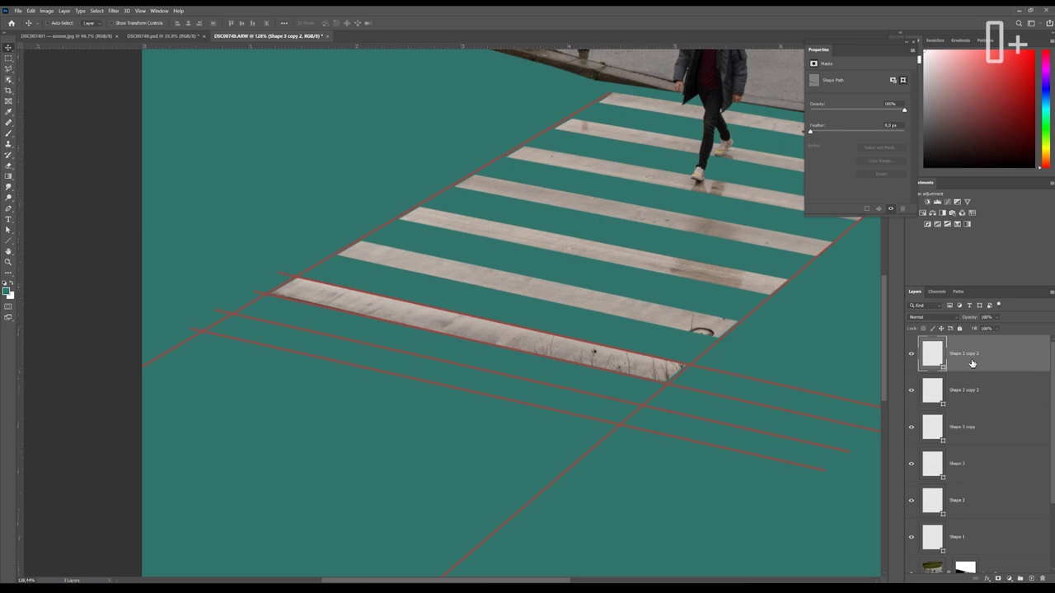
pyautogui.press('Down')
pyautogui.press('Down')
pyautogui.press('Down')
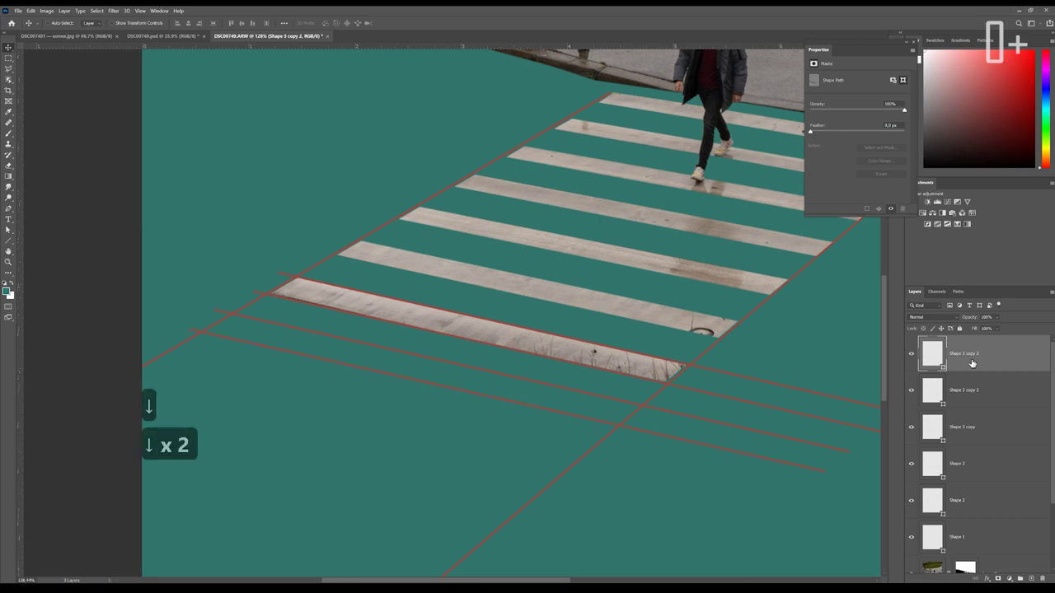
pyautogui.press('Down')
pyautogui.scroll(5, 503, 423)
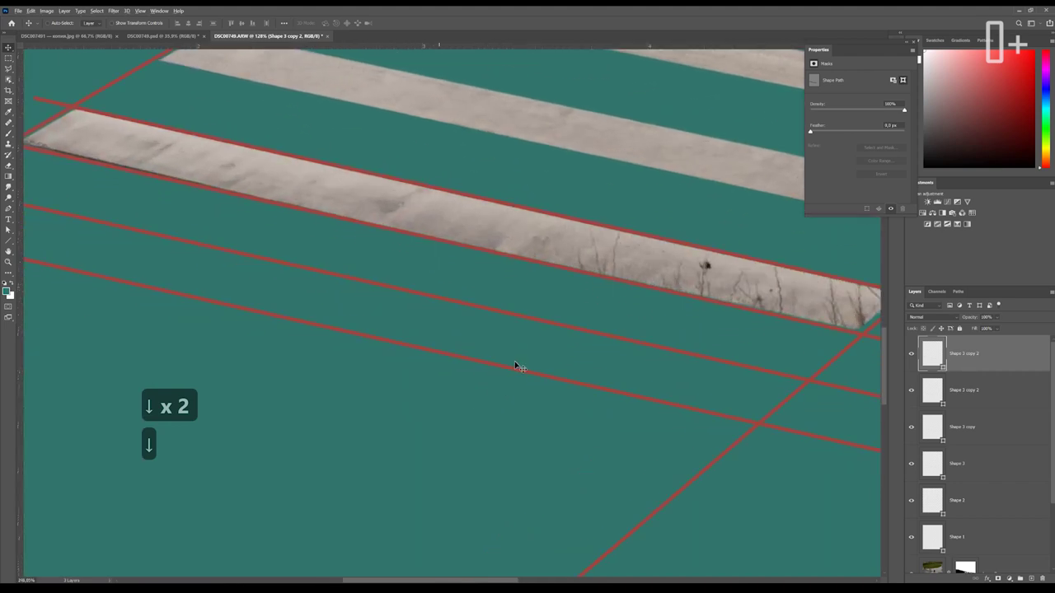
pyautogui.scroll(-3, 545, 360)
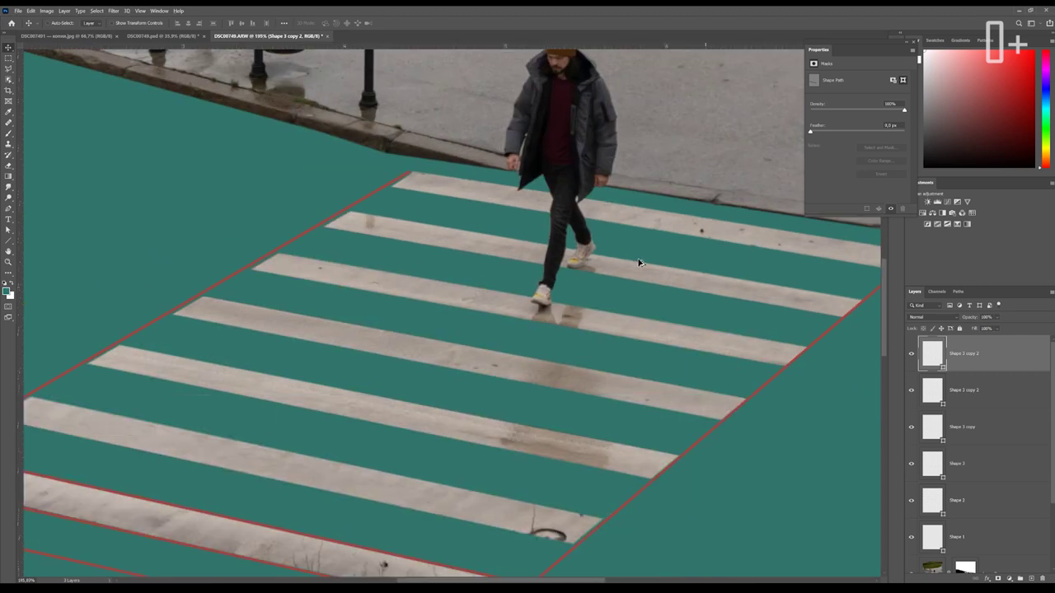
pyautogui.scroll(3, 643, 260)
pyautogui.scroll(2, 698, 204)
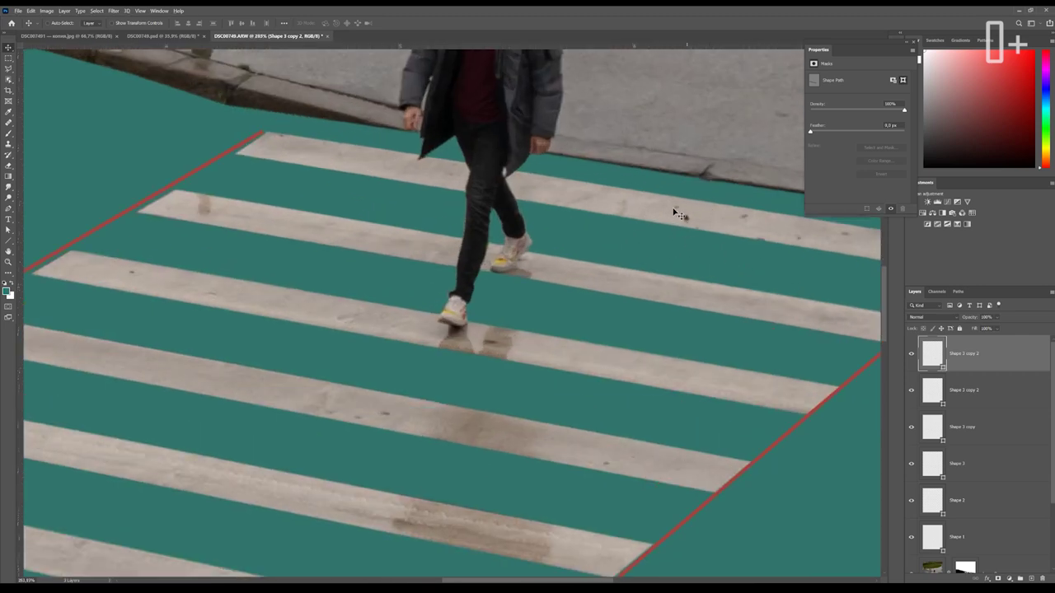
pyautogui.scroll(-2, 676, 214)
pyautogui.scroll(-3, 618, 379)
pyautogui.scroll(2, 487, 414)
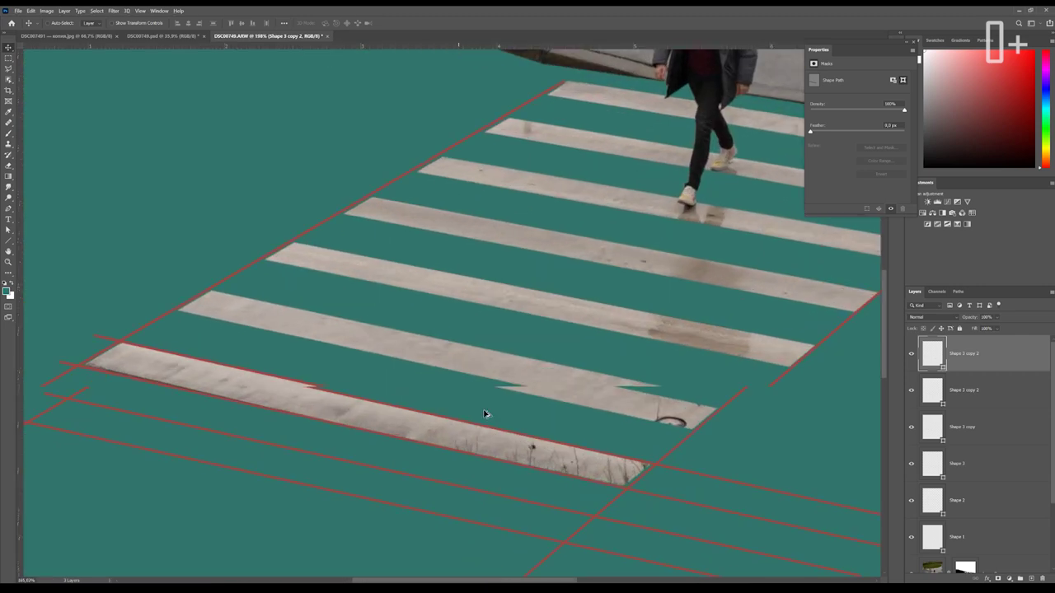
pyautogui.scroll(-2, 495, 354)
pyautogui.scroll(-2, 312, 313)
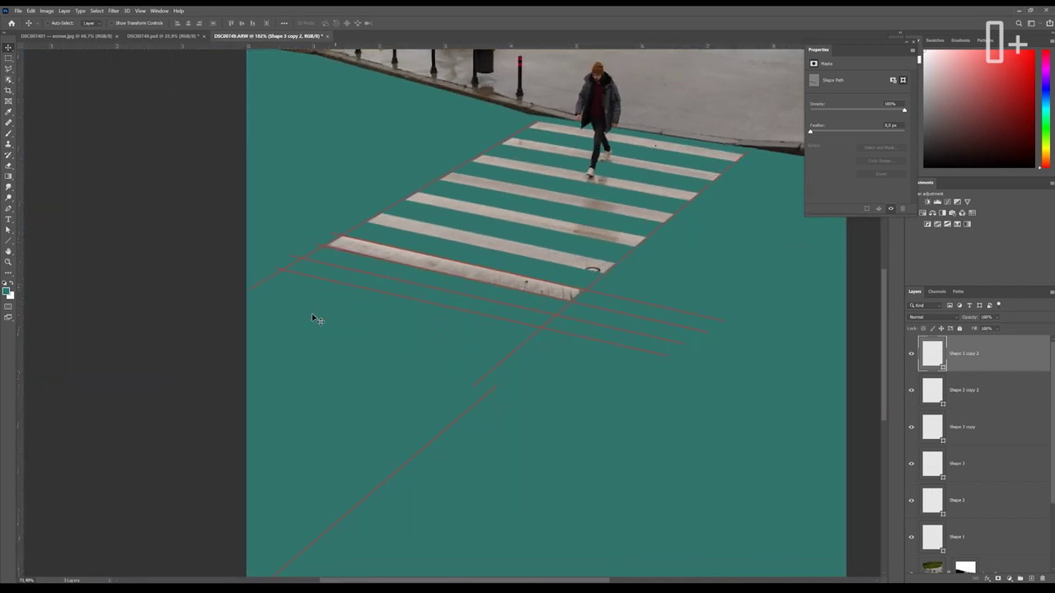
pyautogui.scroll(-1, 292, 500)
pyautogui.scroll(1, 494, 355)
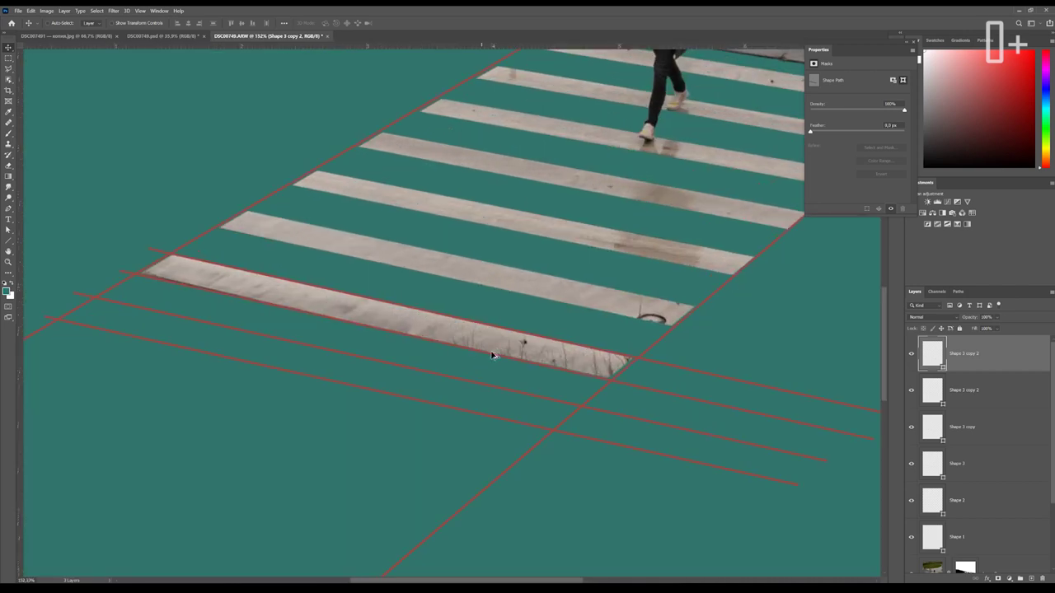
pyautogui.scroll(1, 536, 300)
pyautogui.scroll(-2, 544, 280)
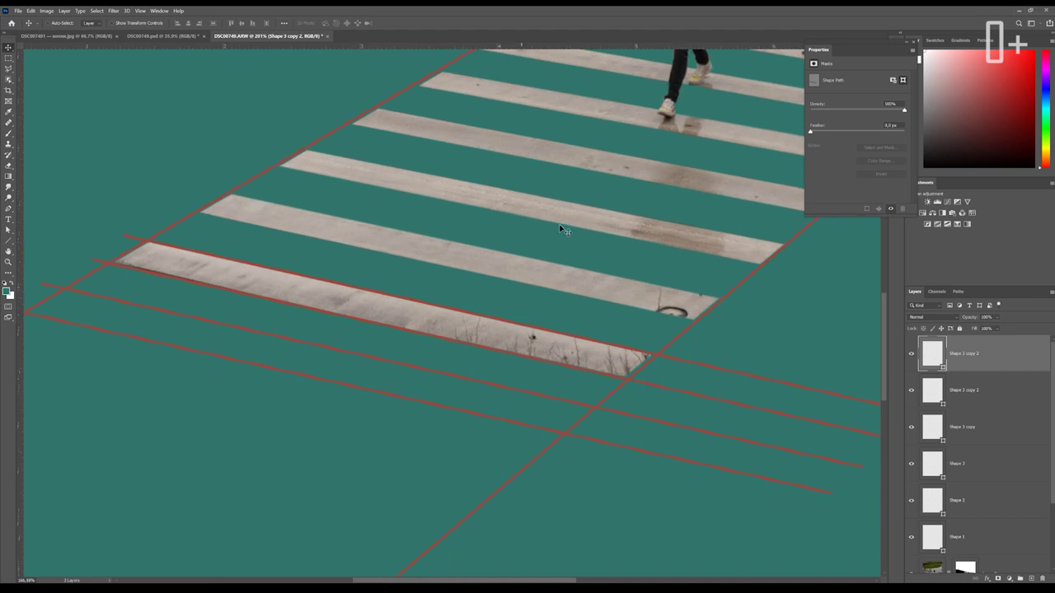
pyautogui.scroll(-1, 548, 247)
pyautogui.scroll(-1, 528, 269)
# Fine-tune the Shape 1 copy 2 and Shape 3 copy 2 lines, then duplicate them further down the road
pyautogui.keyDown('shift'); pyautogui.click(965, 387); pyautogui.keyUp('shift')
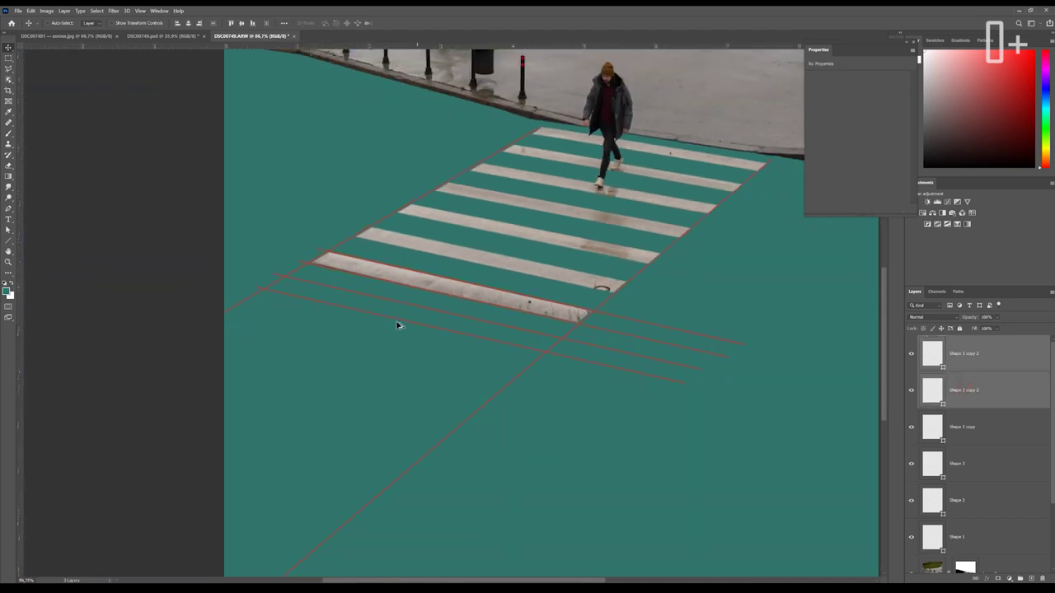
pyautogui.scroll(2, 404, 325)
pyautogui.press('Down')
pyautogui.press('Down')
pyautogui.press('Down')
pyautogui.press('Down')
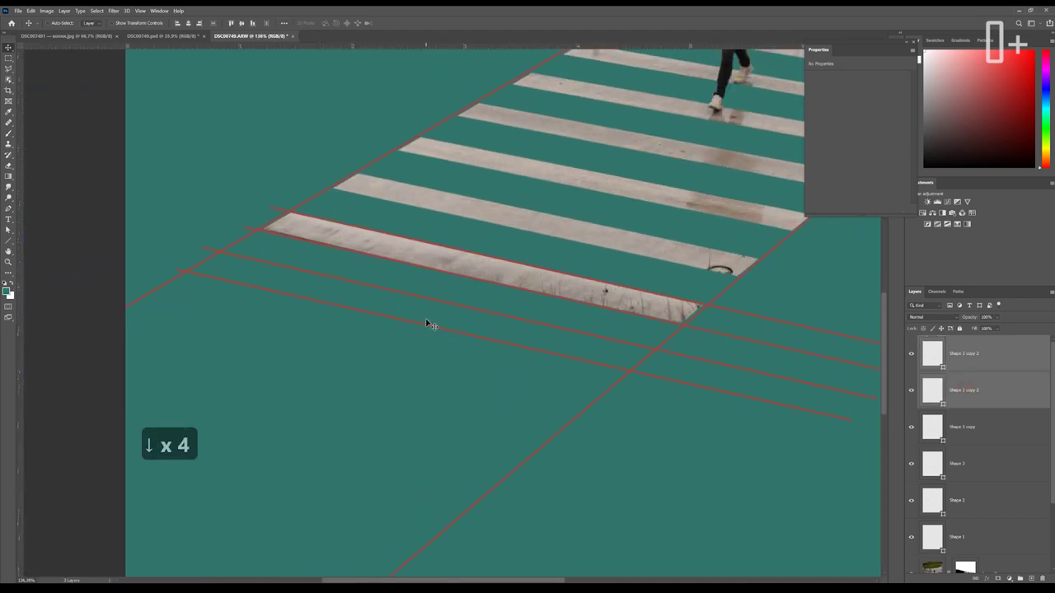
pyautogui.click(984, 395)
pyautogui.keyDown('shift'); pyautogui.click(993, 369); pyautogui.keyUp('shift')
pyautogui.scroll(1, 457, 344)
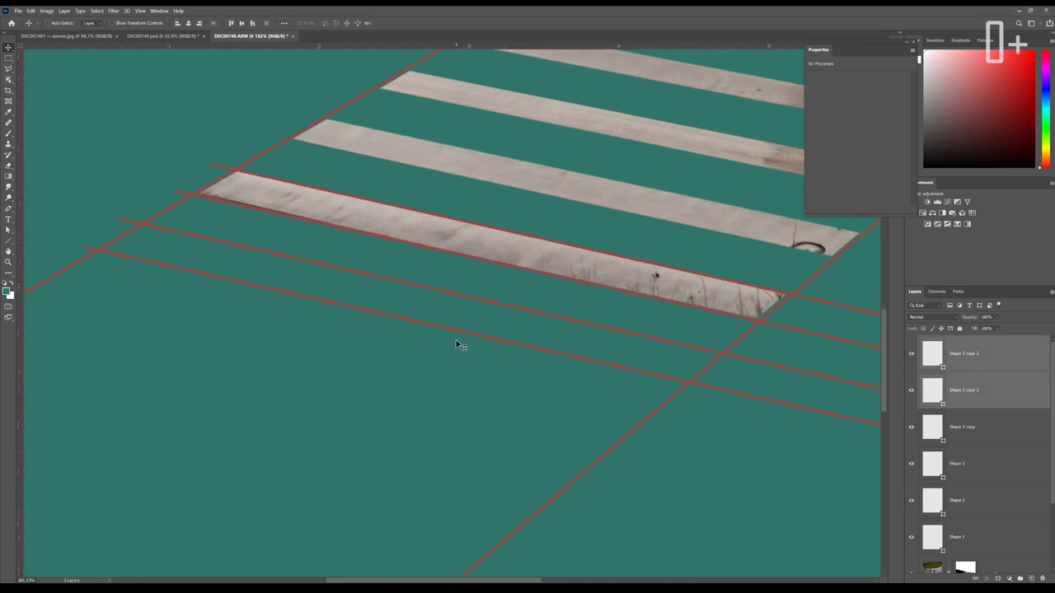
pyautogui.press('Down')
pyautogui.press('Down')
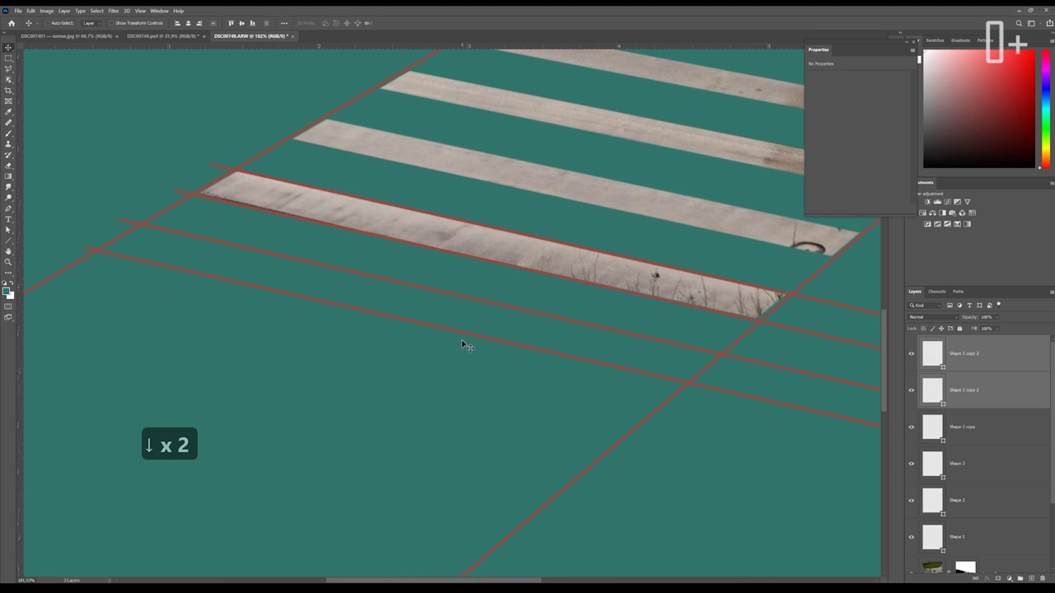
pyautogui.scroll(-1, 457, 340)
pyautogui.click(982, 363)
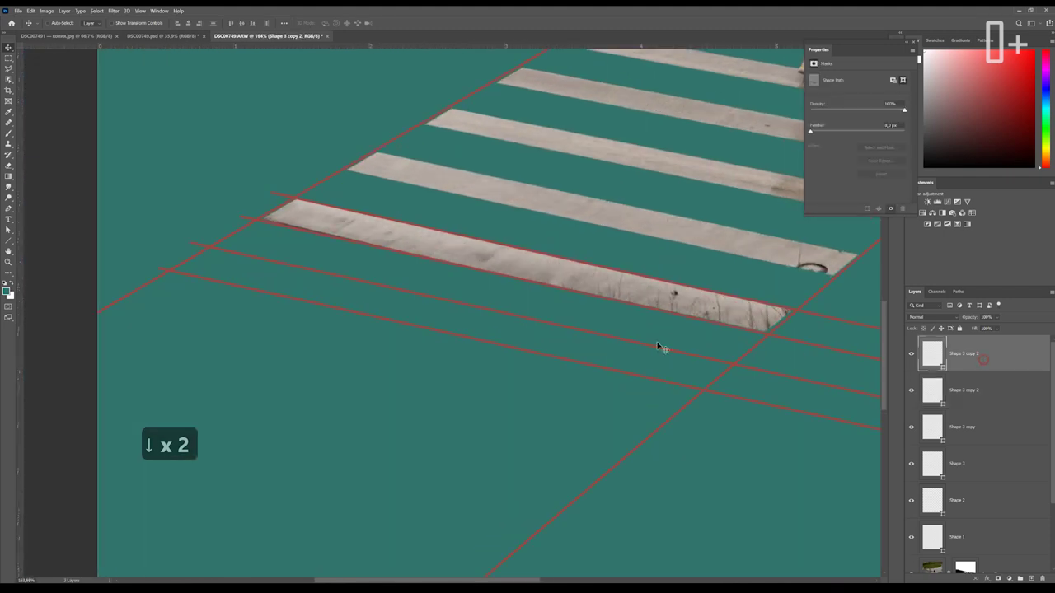
pyautogui.scroll(2, 552, 315)
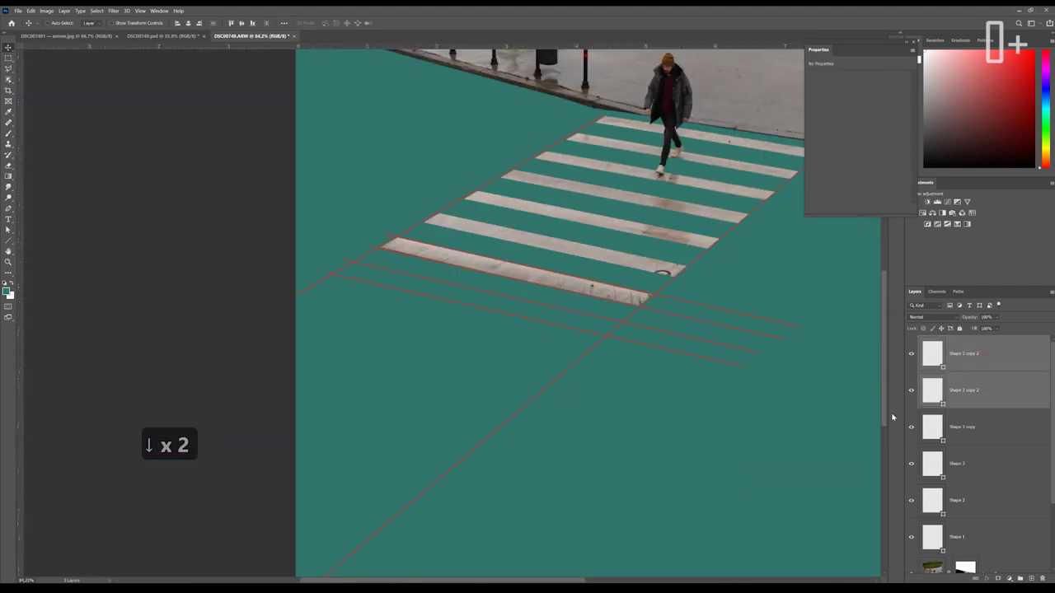
pyautogui.scroll(-5, 873, 422)
pyautogui.press('Up')
pyautogui.hotkey('ctrl', 'j')
pyautogui.moveTo(631, 354); pyautogui.dragTo(577, 370)
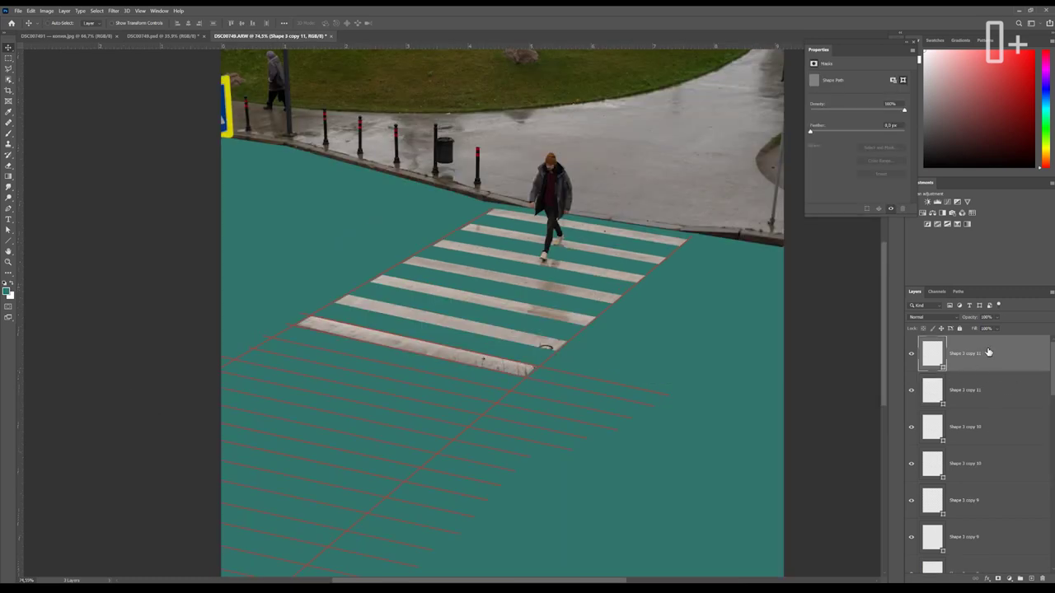
# Put all red guide-line shape layers into Group 1, then select Layer 0 copy
pyautogui.scroll(-10, 963, 485)
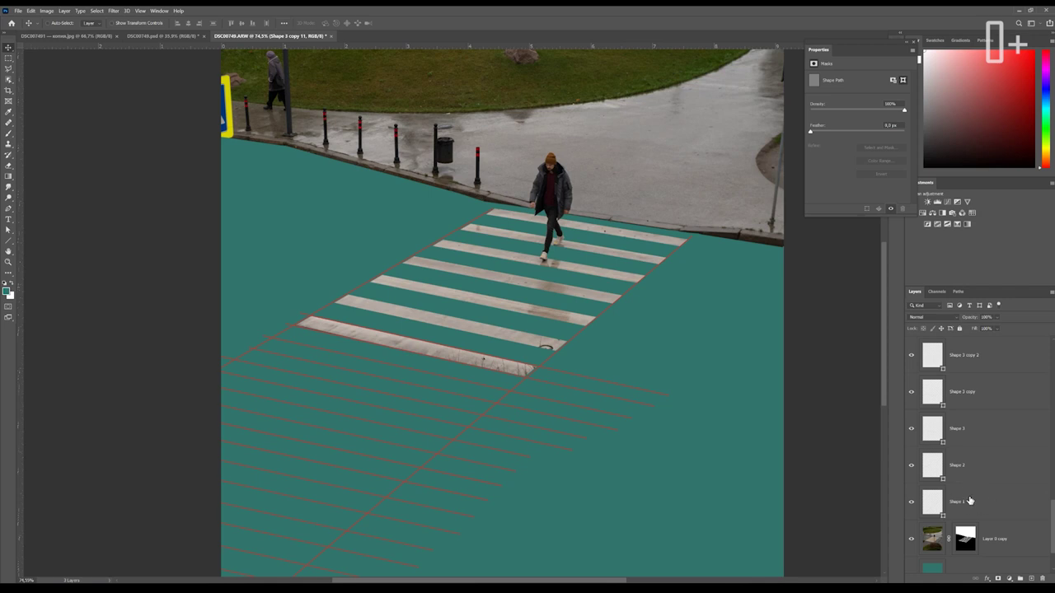
pyautogui.keyDown('shift'); pyautogui.click(970, 500); pyautogui.keyUp('shift')
pyautogui.click(1051, 294)
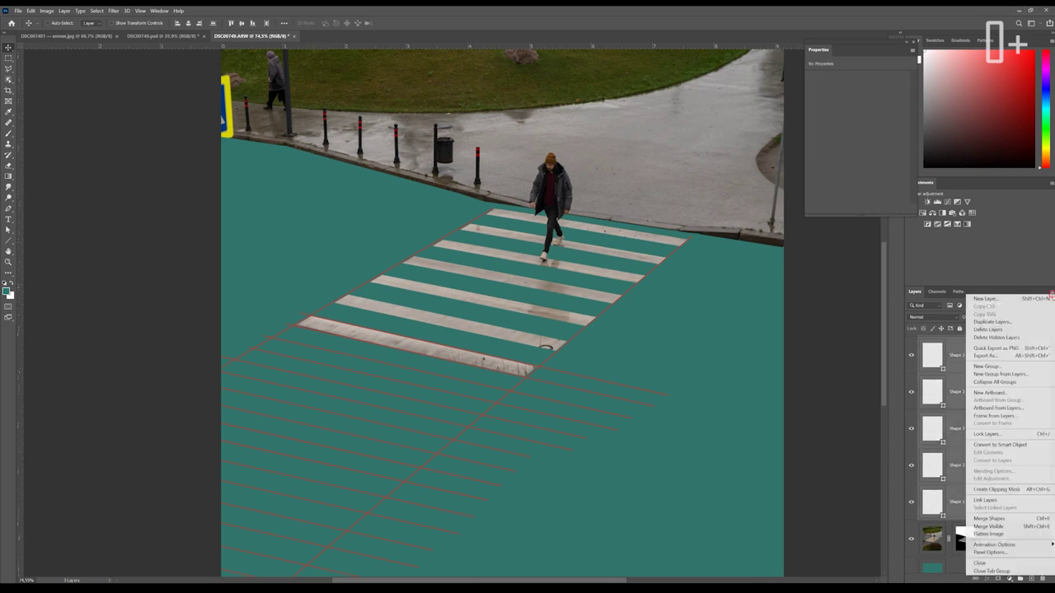
pyautogui.click(1007, 375)
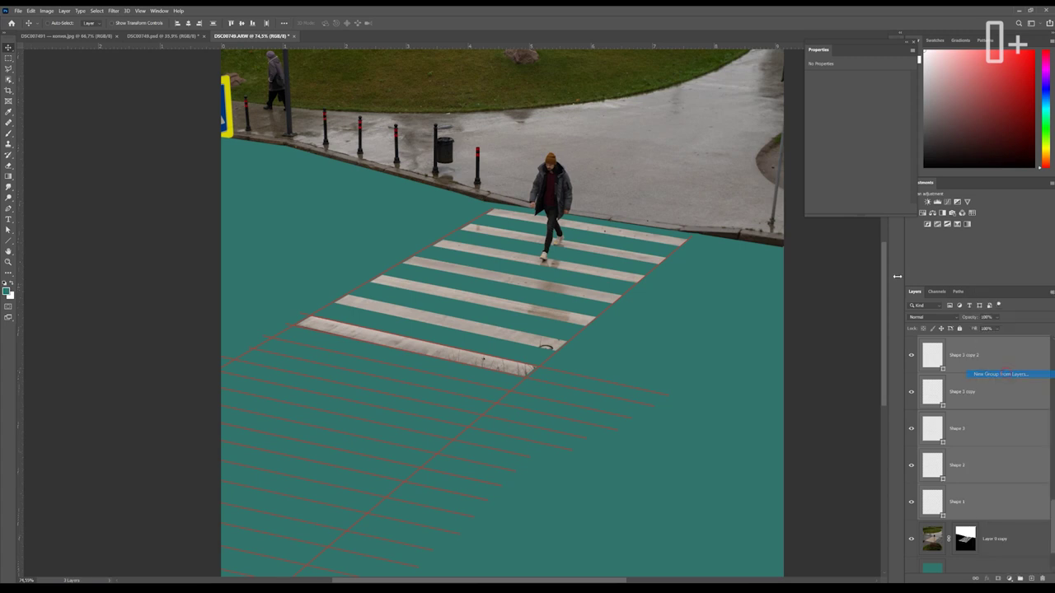
pyautogui.click(726, 210)
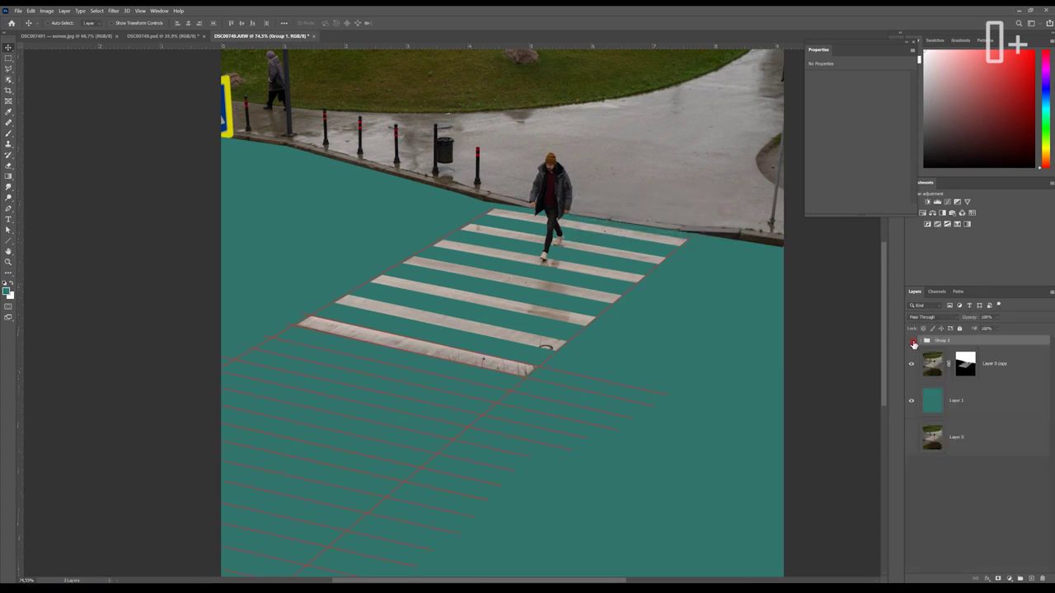
pyautogui.click(948, 353)
# Add a new layer and outline the gridded road area below the crosswalk
pyautogui.click(1032, 579)
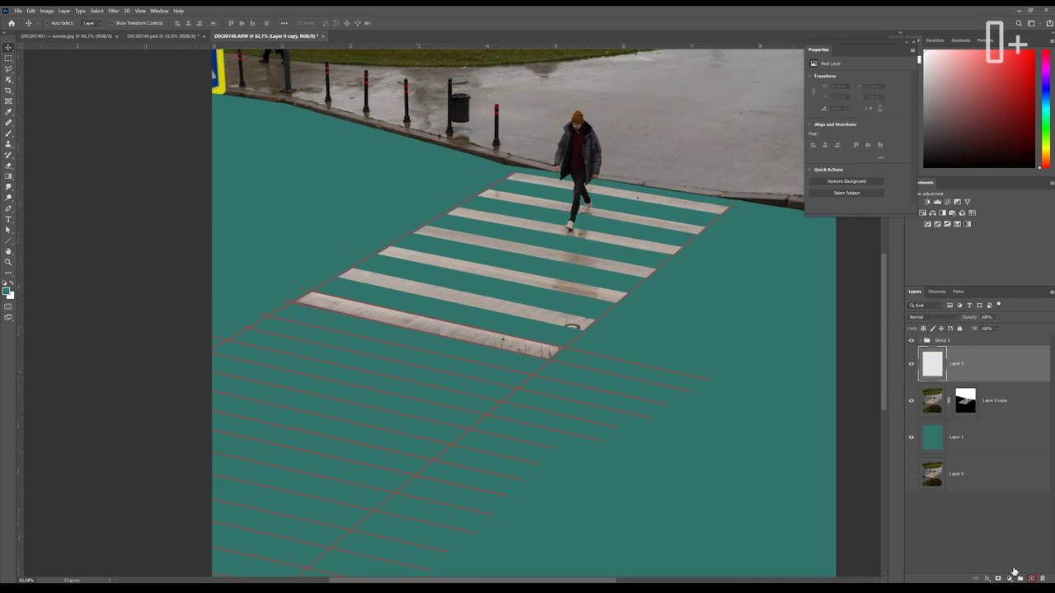
pyautogui.press('l')
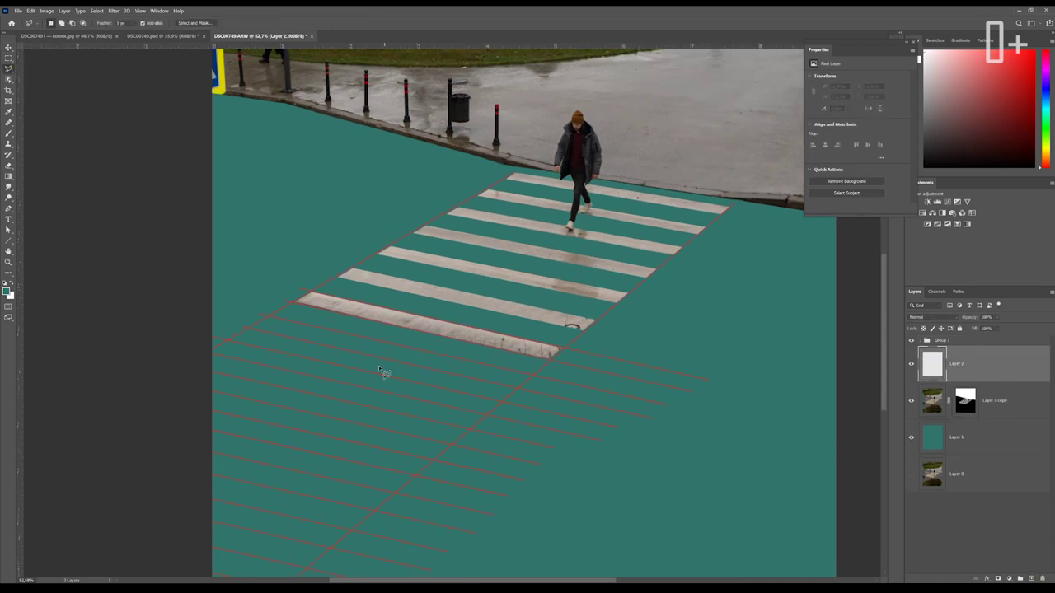
pyautogui.scroll(3, 312, 361)
pyautogui.press('Escape')
pyautogui.click(207, 260)
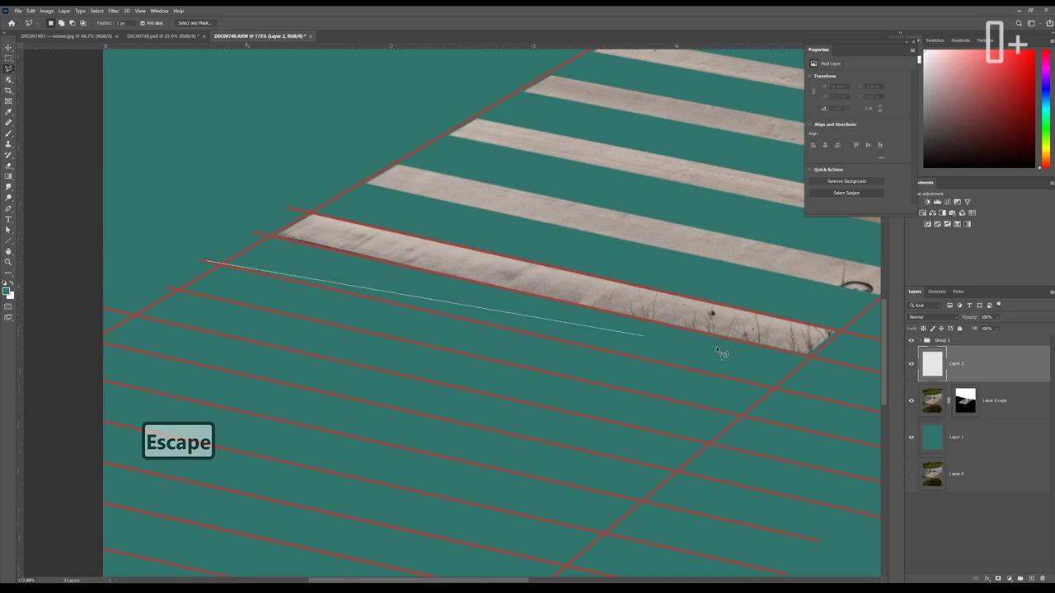
pyautogui.click(821, 405)
pyautogui.hotkey('ctrl', '-')
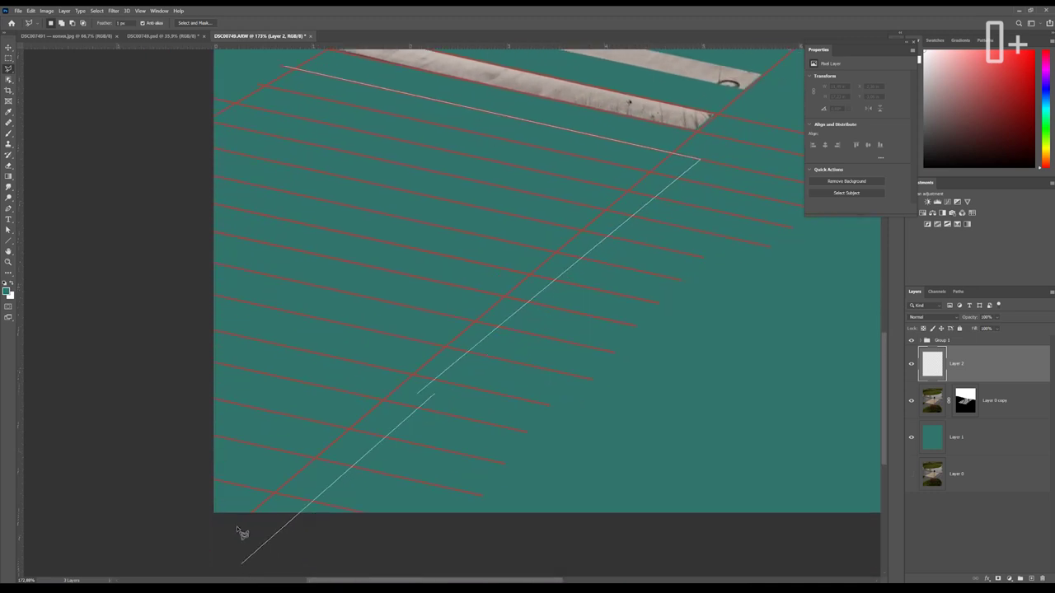
pyautogui.click(221, 544)
pyautogui.click(146, 434)
pyautogui.click(170, 241)
pyautogui.scroll(2, 216, 147)
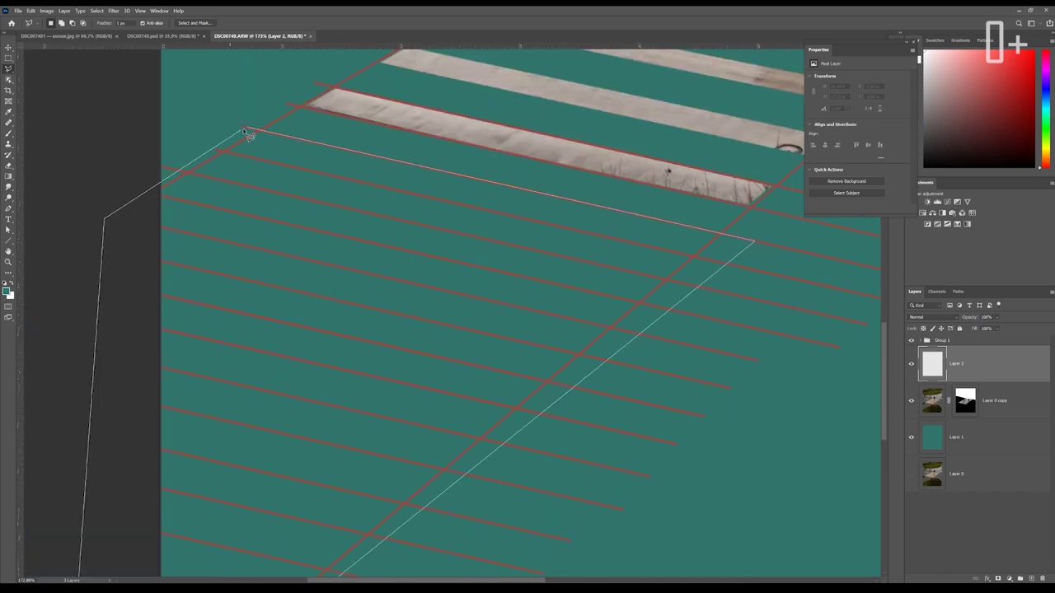
pyautogui.click(245, 128)
pyautogui.scroll(-1, 245, 128)
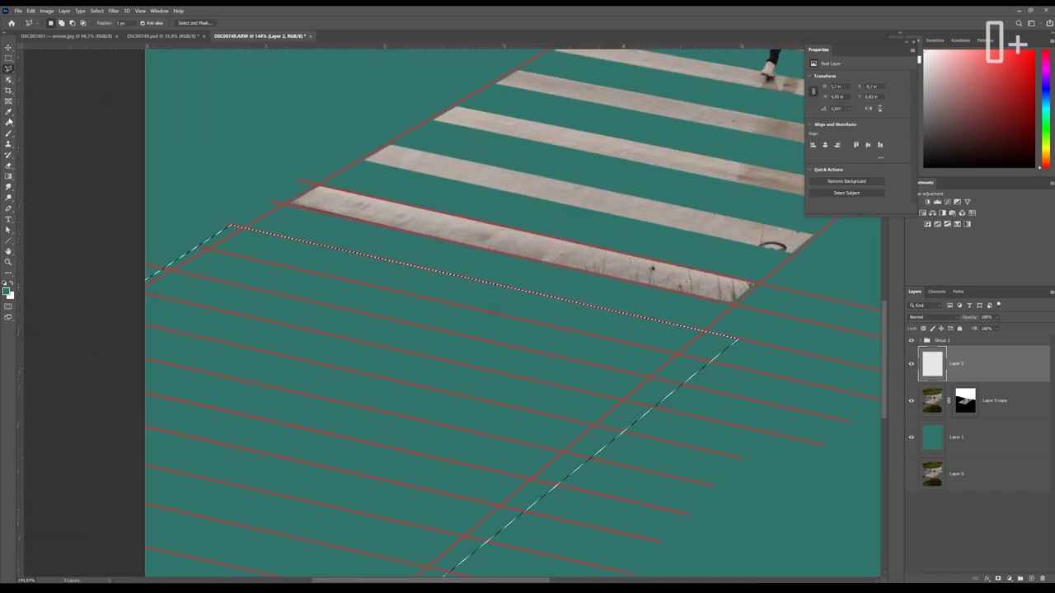
# Fill the outlined area with light beige and clear the selection
pyautogui.scroll(2, 541, 191)
pyautogui.press('b')
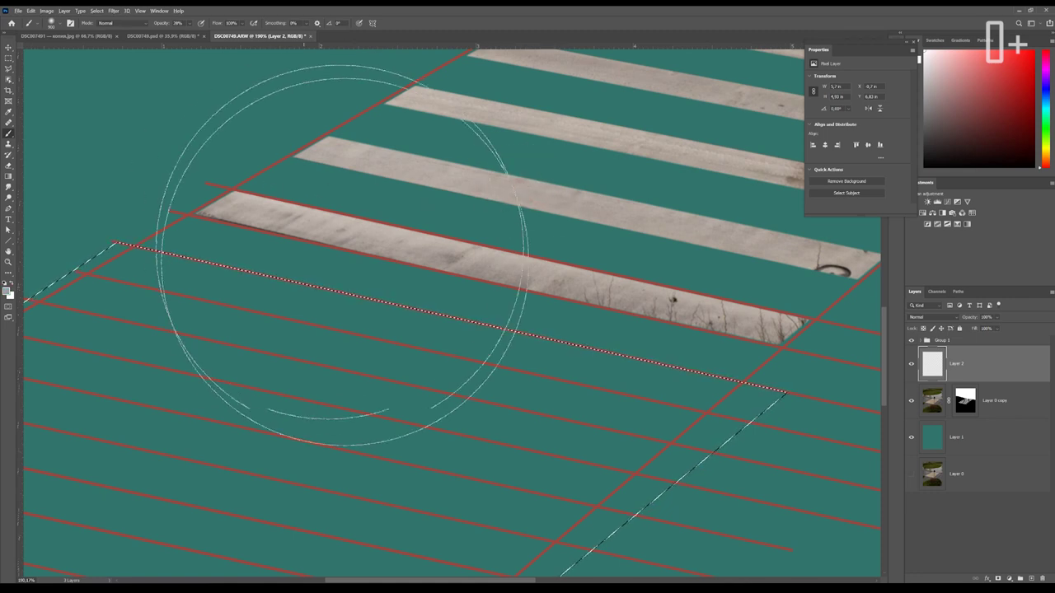
pyautogui.scroll(-3, 329, 247)
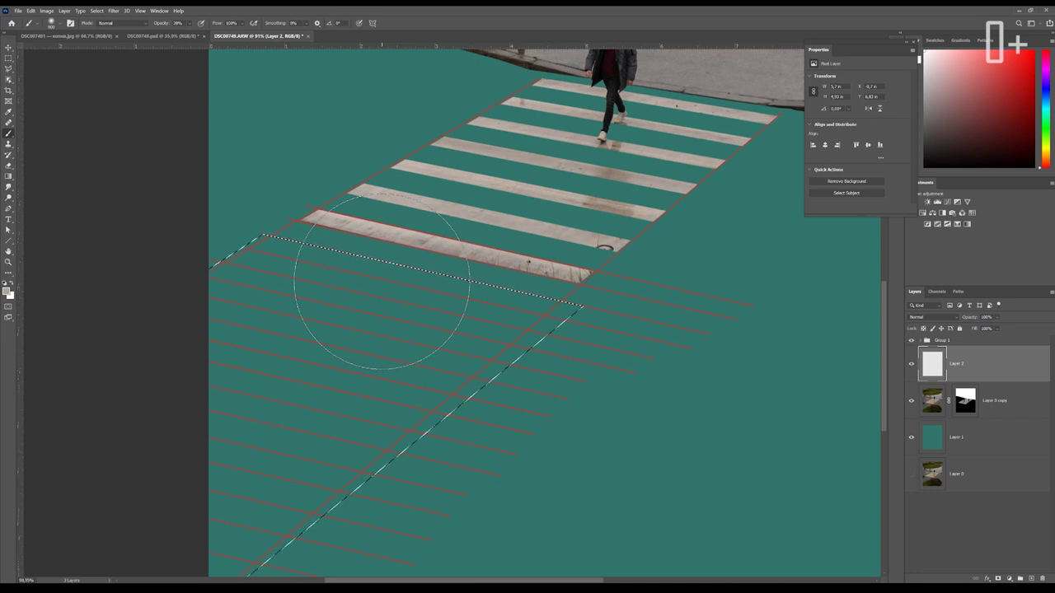
pyautogui.hotkey('alt', 'BackSpace')
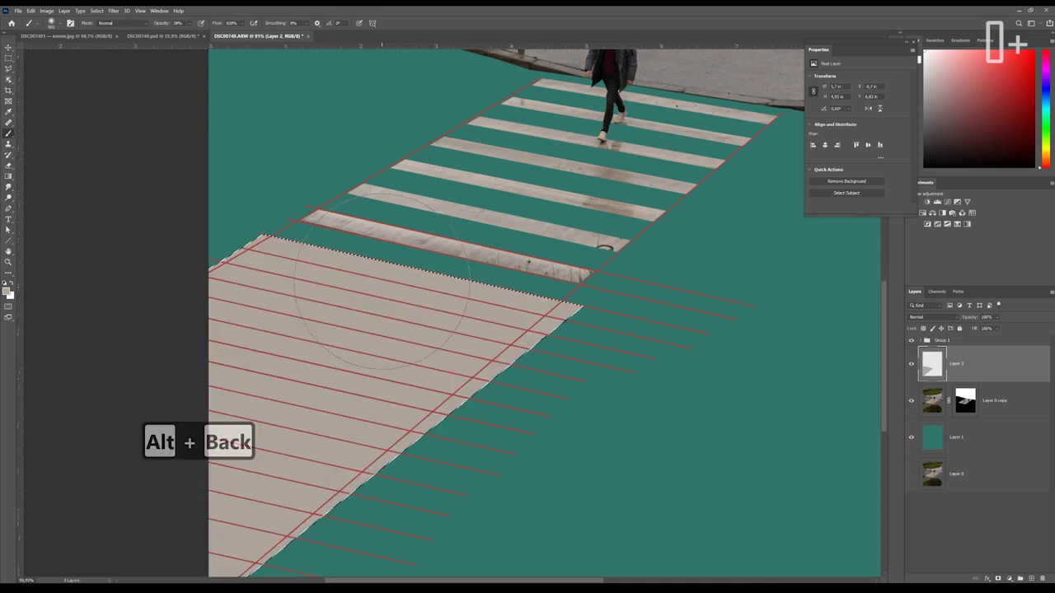
pyautogui.scroll(1, 398, 72)
pyautogui.hotkey('ctrl', 'd')
# Delete the excess beige fill to the left of the crosswalk with a polygonal selection
pyautogui.click(9, 69)
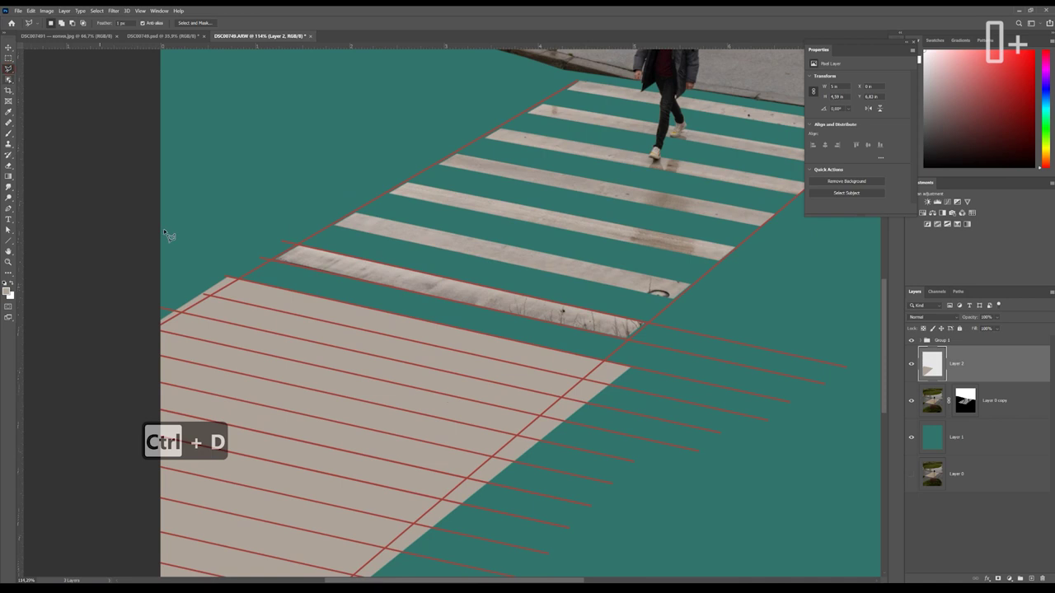
pyautogui.scroll(-1, 229, 261)
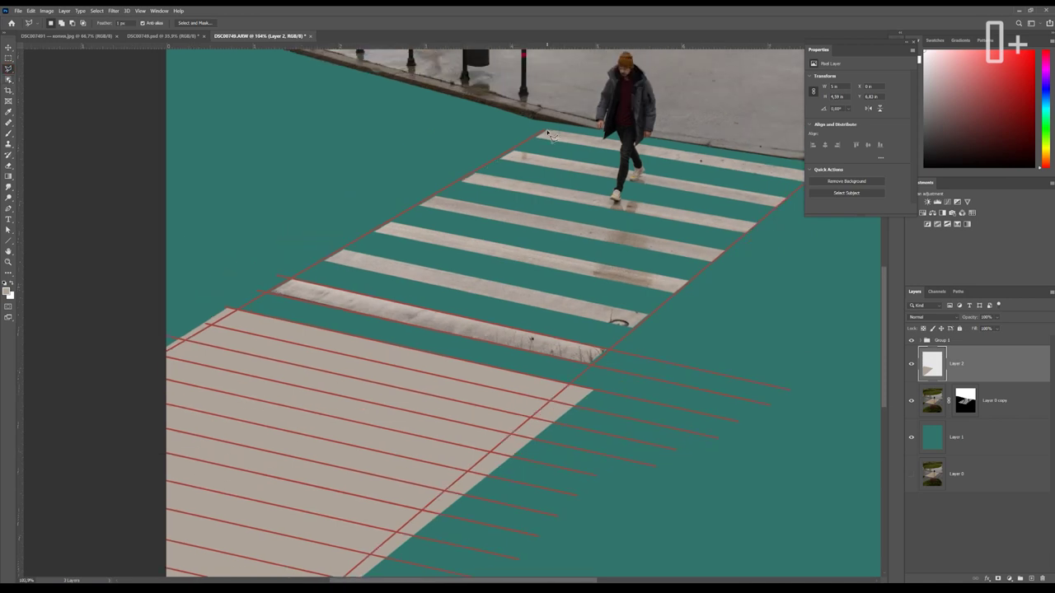
pyautogui.click(546, 134)
pyautogui.click(167, 353)
pyautogui.click(127, 376)
pyautogui.click(106, 282)
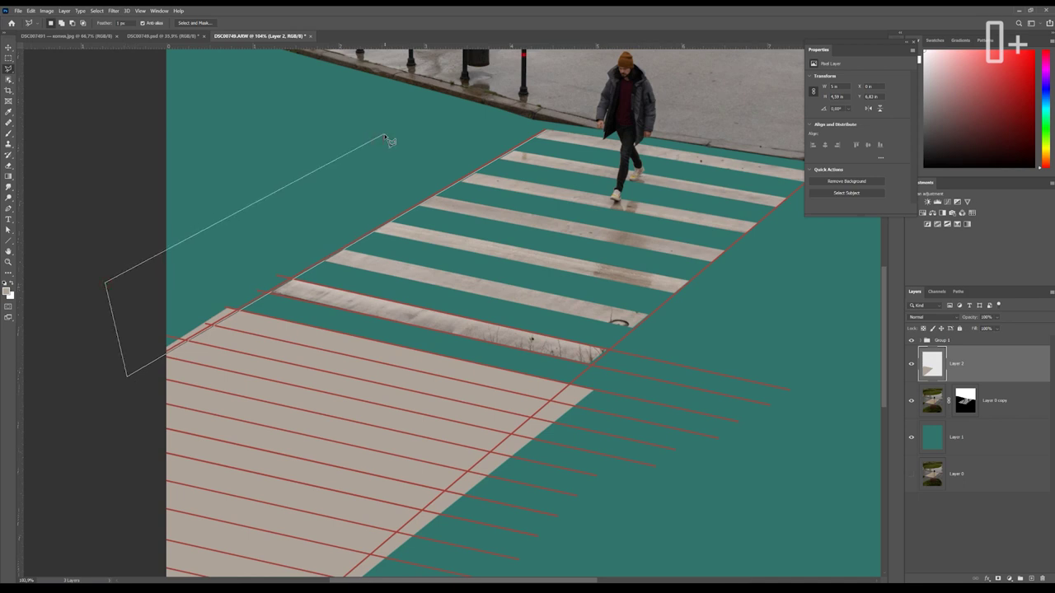
pyautogui.doubleClick(384, 136)
pyautogui.press('Delete')
pyautogui.hotkey('ctrl', 'd')
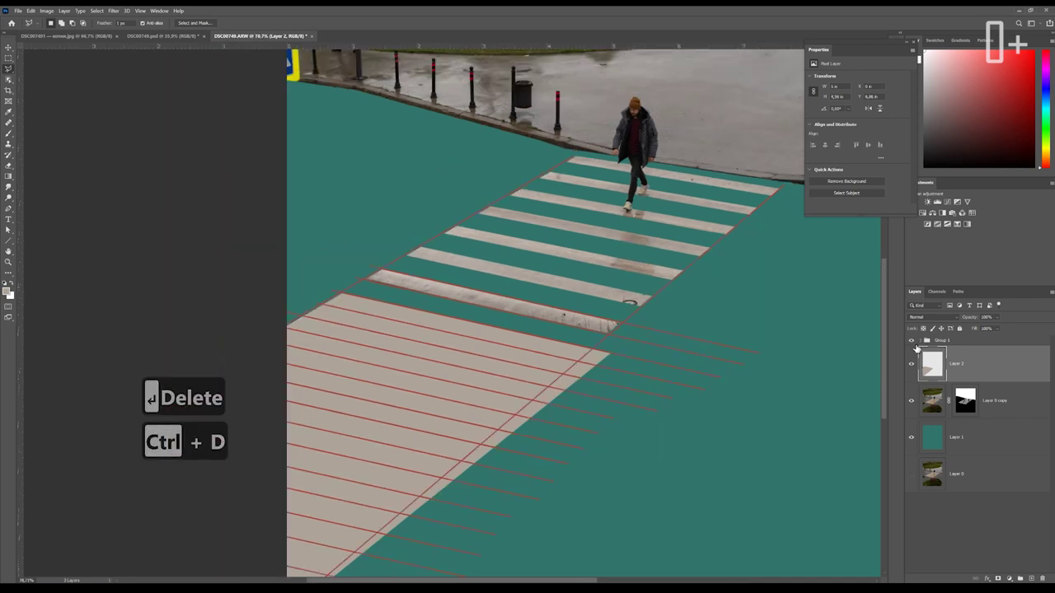
# With the guide group hidden, delete the unwanted lower area of the beige fill
pyautogui.click(911, 342)
pyautogui.click(779, 190)
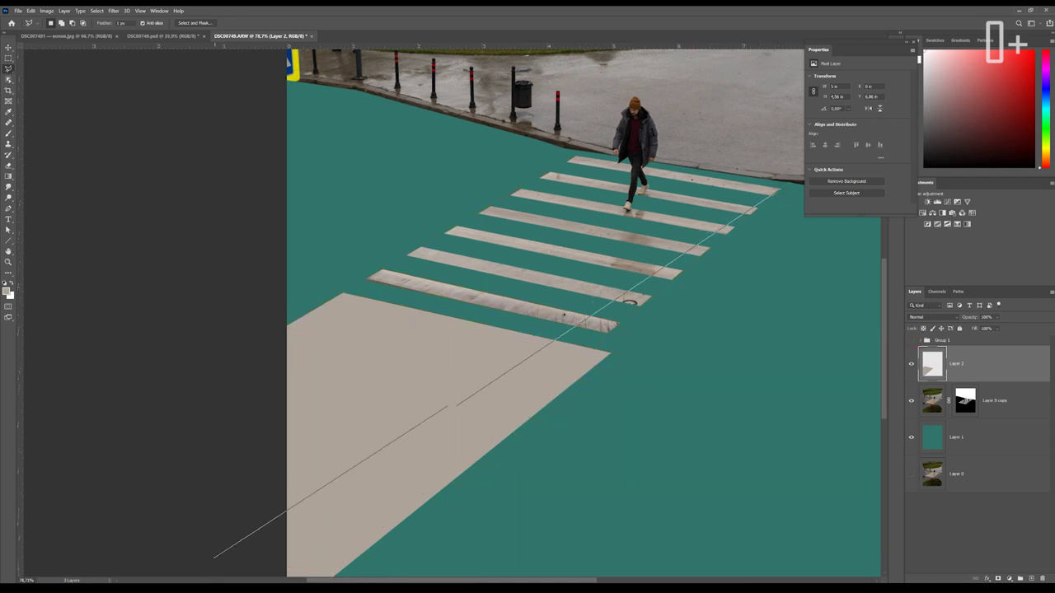
pyautogui.scroll(-2, 206, 553)
pyautogui.click(193, 557)
pyautogui.click(583, 426)
pyautogui.doubleClick(725, 217)
pyautogui.press('Delete')
pyautogui.hotkey('ctrl', 'd')
# Show the guides again and delete the gap between two guide lines to separate the stripes
pyautogui.scroll(3, 723, 217)
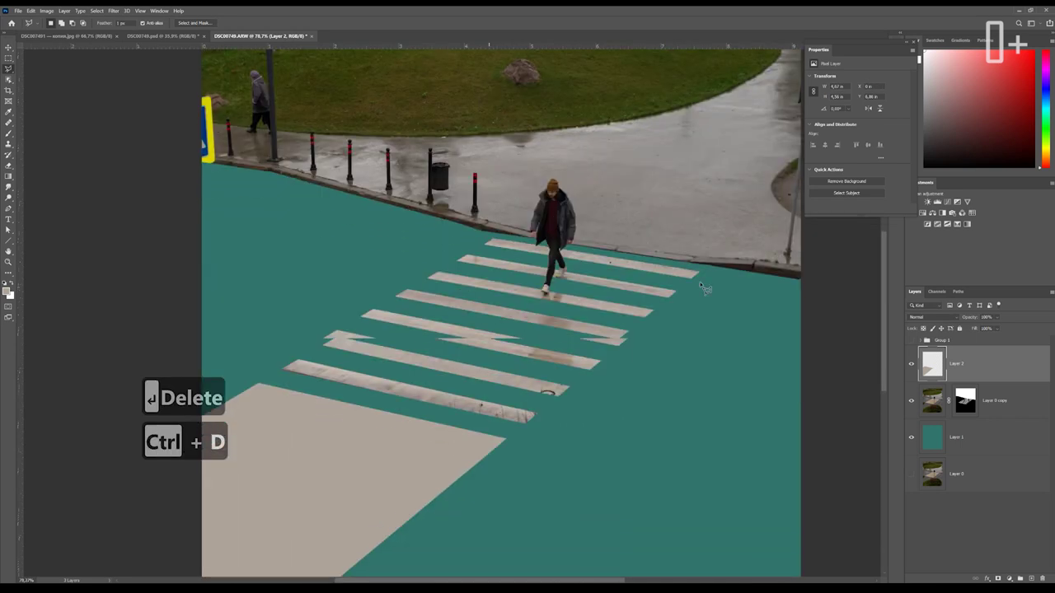
pyautogui.click(911, 340)
pyautogui.scroll(3, 334, 455)
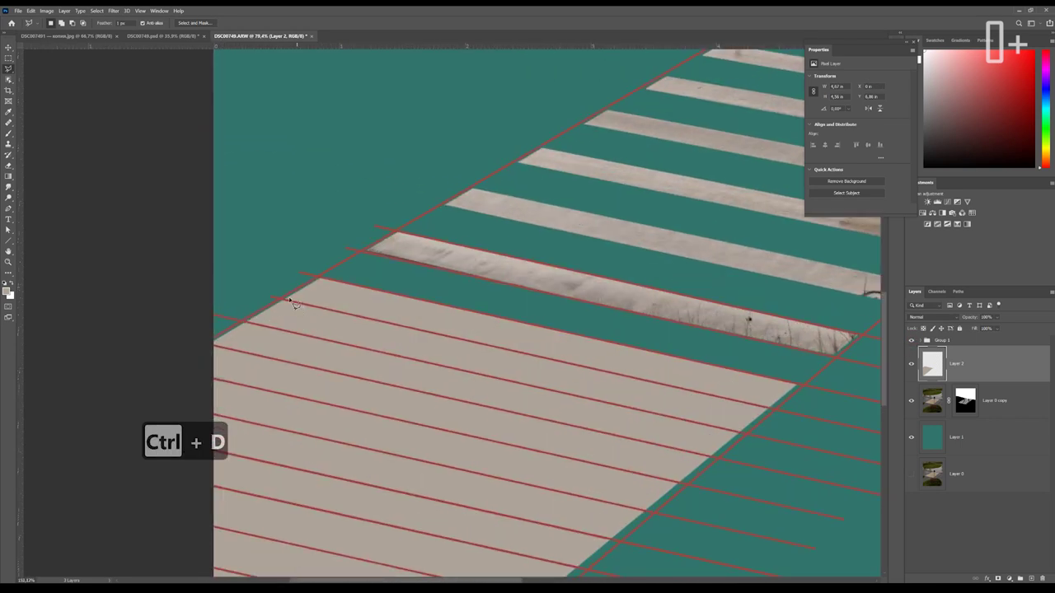
pyautogui.scroll(-1, 276, 301)
pyautogui.click(330, 301)
pyautogui.click(746, 396)
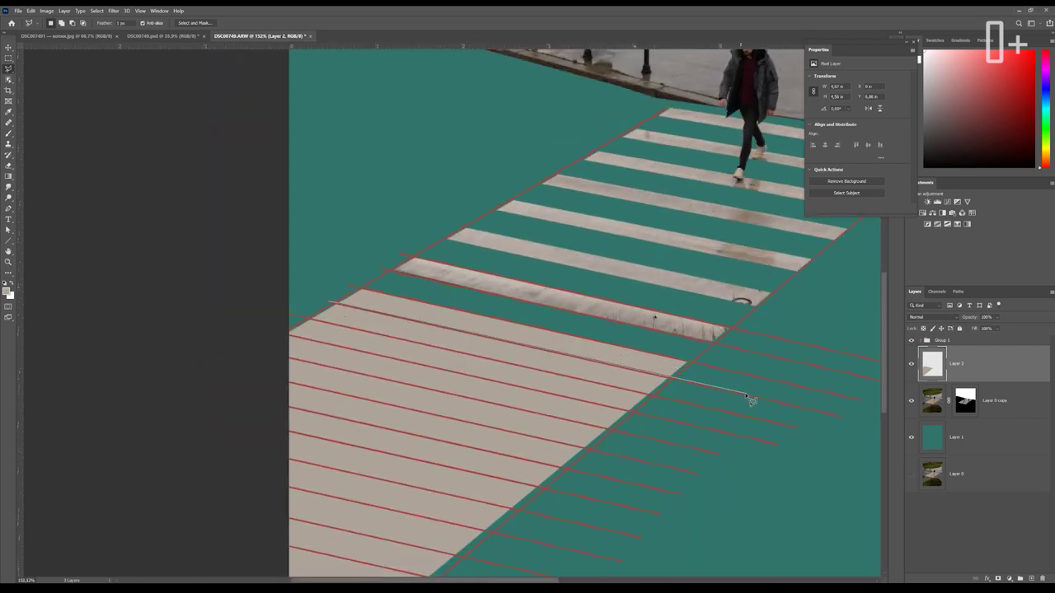
pyautogui.click(653, 397)
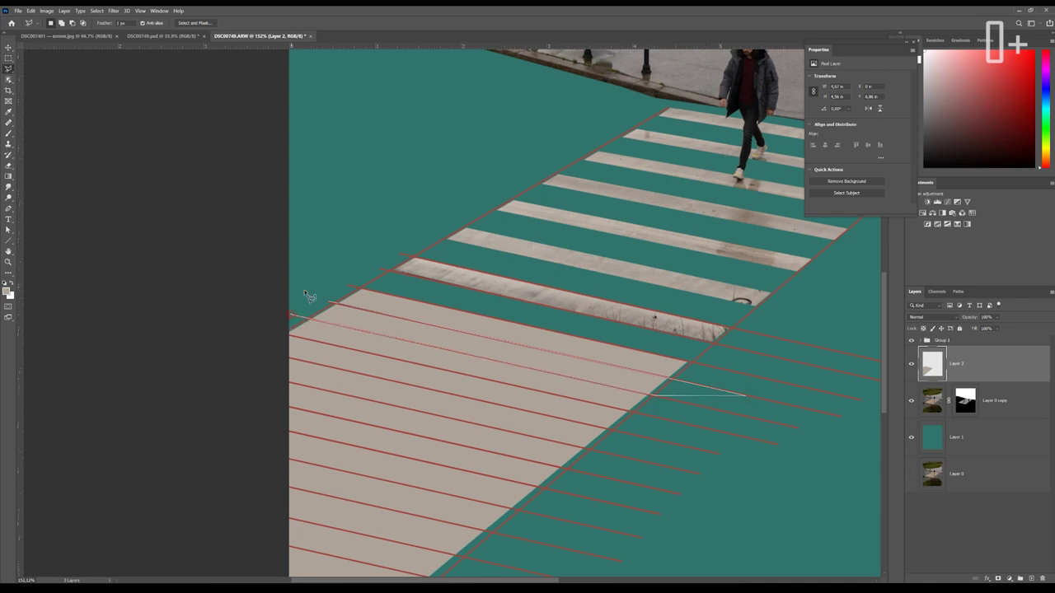
pyautogui.scroll(-1, 307, 297)
pyautogui.press('Delete')
pyautogui.hotkey('ctrl', 'd')
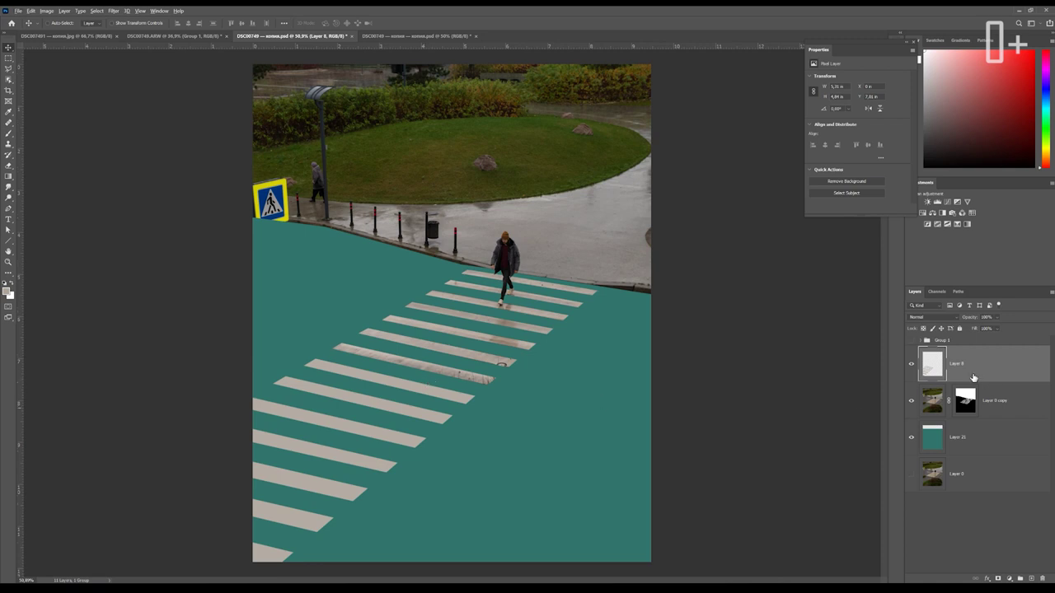
# Select Layer 8 and Layer 9 copy together in the Layers panel
pyautogui.click(988, 410)
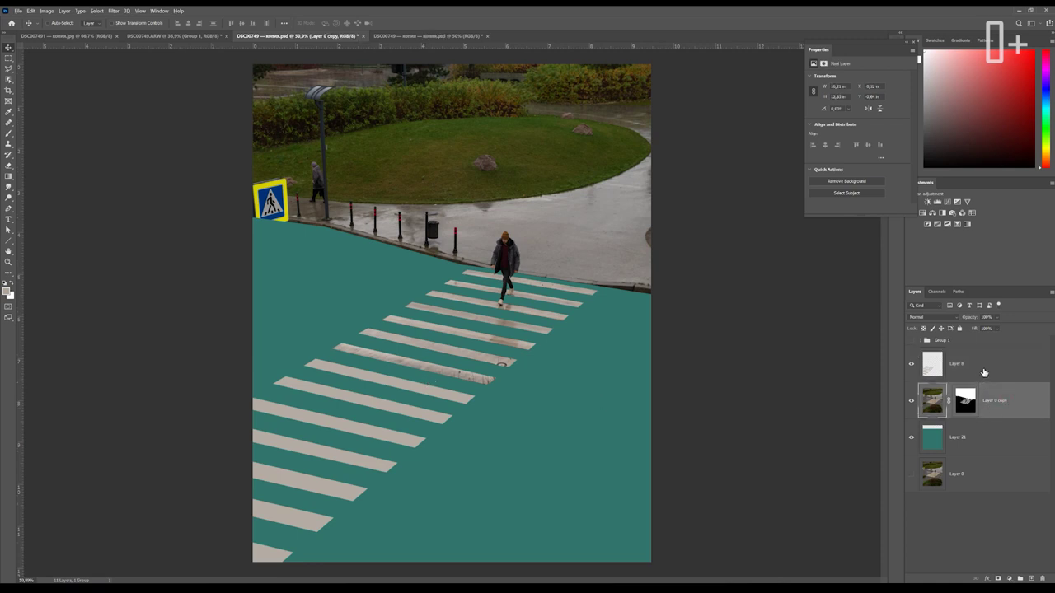
pyautogui.click(935, 363)
pyautogui.click(912, 363)
pyautogui.click(912, 365)
pyautogui.click(911, 366)
pyautogui.click(912, 366)
pyautogui.keyDown('shift'); pyautogui.click(1001, 400); pyautogui.keyUp('shift')
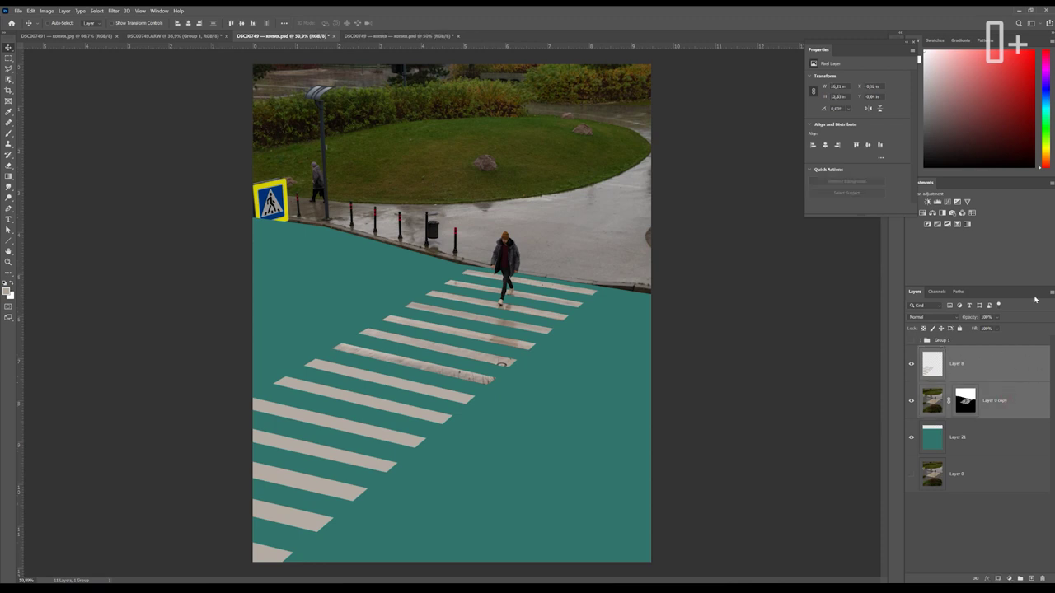
# Put the selected layers into a new group named 'zebra'
pyautogui.click(1050, 294)
pyautogui.click(995, 372)
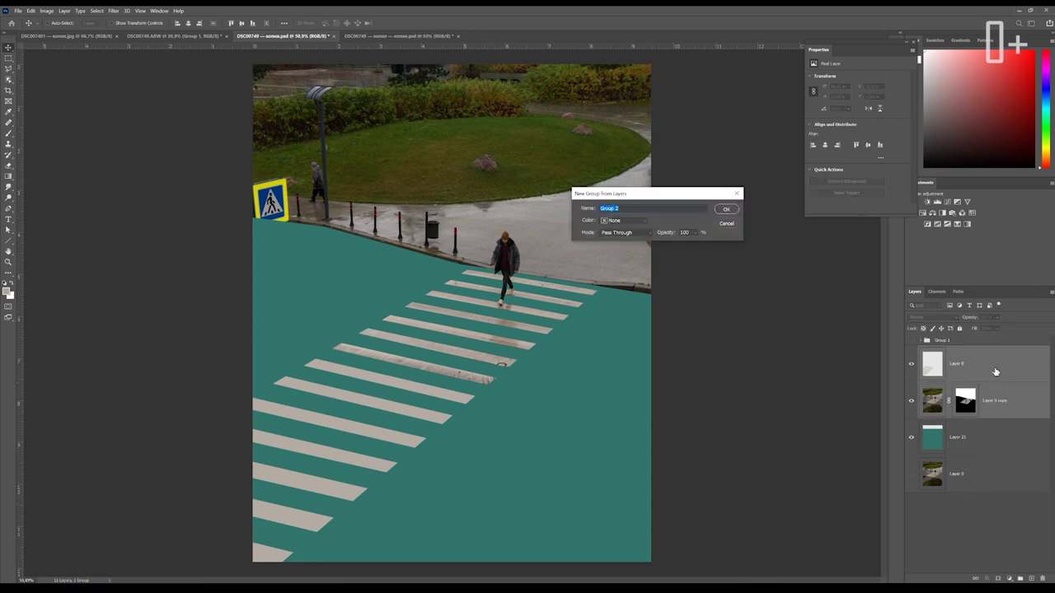
pyautogui.write('zev')
pyautogui.press('BackSpace')
pyautogui.write('bra')
pyautogui.press('Return')
pyautogui.scroll(5, 422, 376)
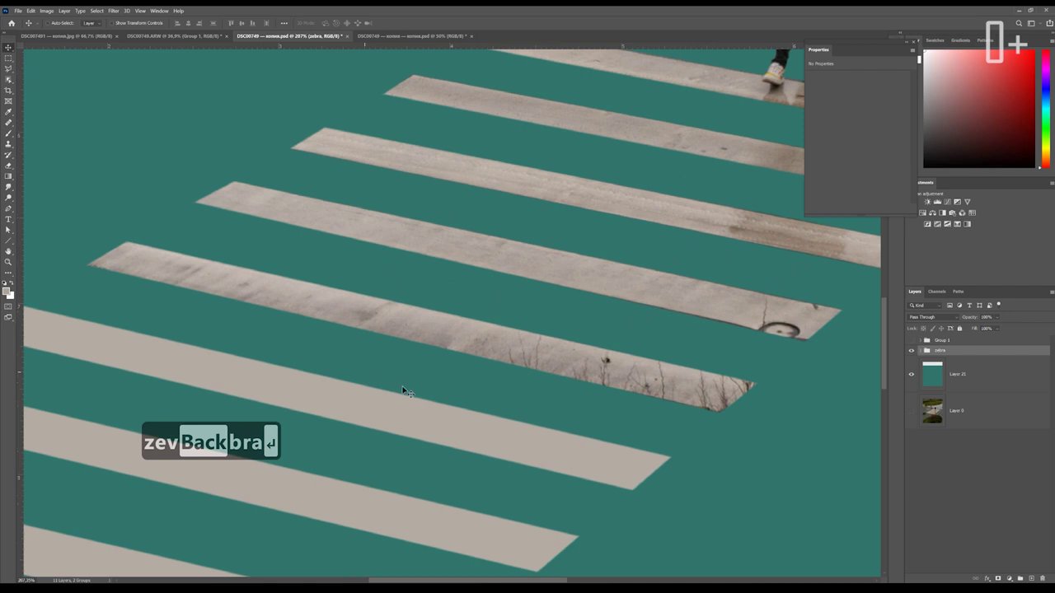
pyautogui.scroll(-2, 452, 344)
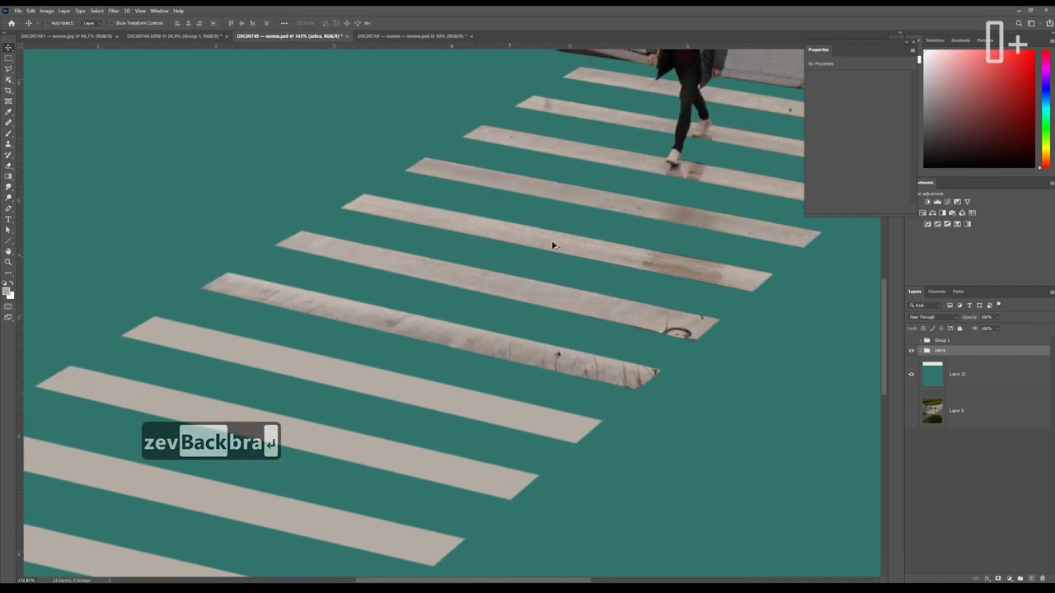
pyautogui.scroll(-2, 514, 247)
pyautogui.scroll(2, 401, 314)
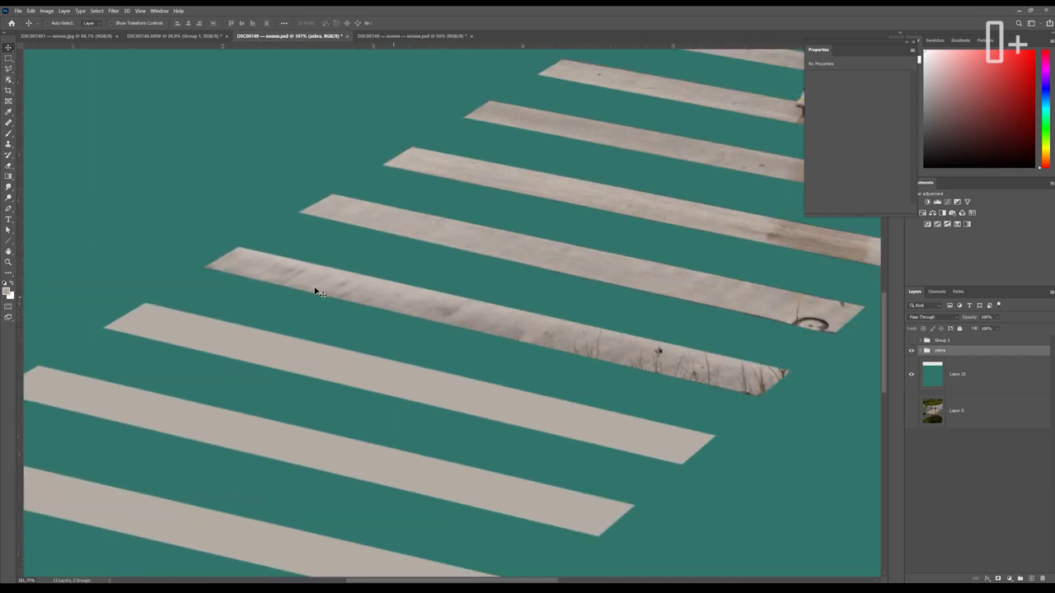
# Add Layer 22 above the zebra group and make it a clipping mask
pyautogui.scroll(-2, 446, 299)
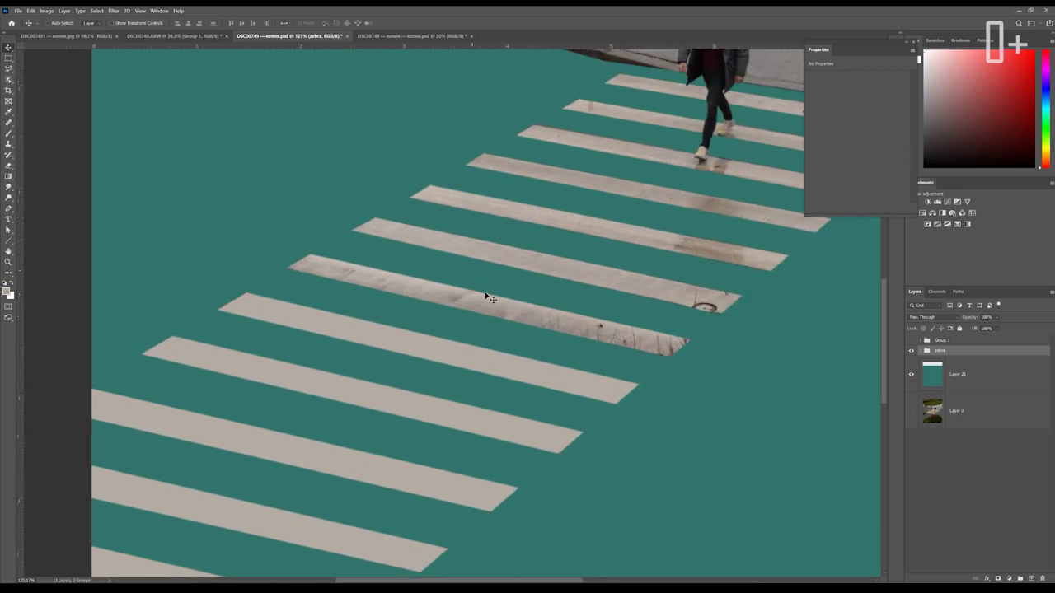
pyautogui.scroll(2, 417, 356)
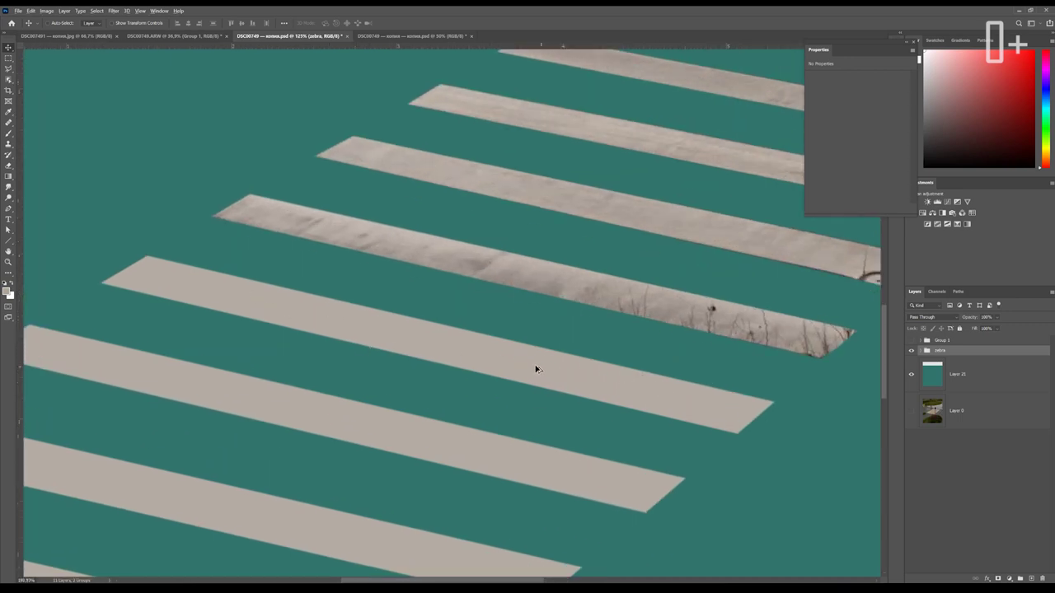
pyautogui.scroll(-3, 536, 369)
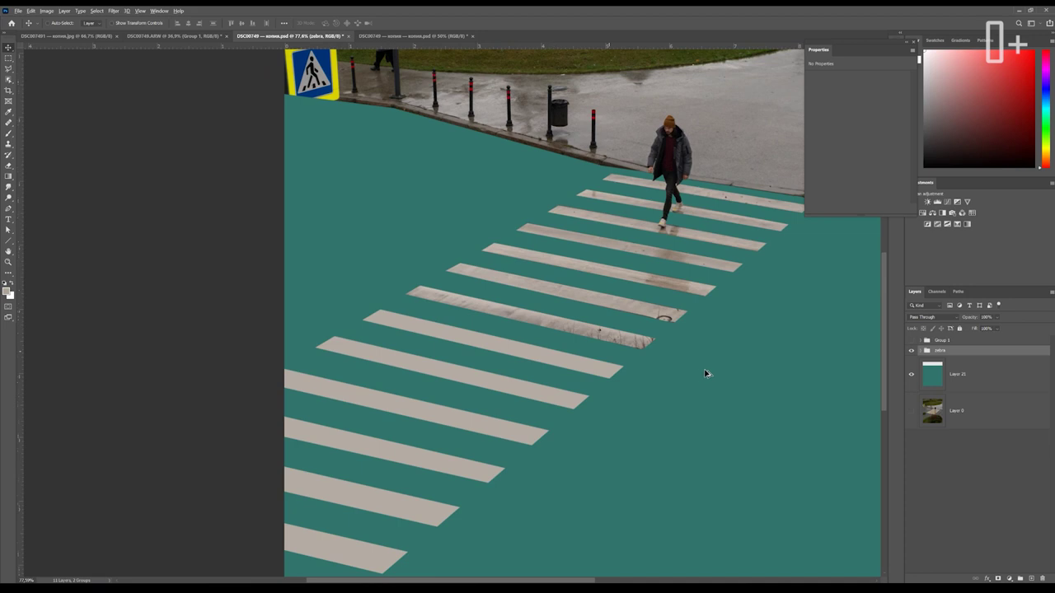
pyautogui.click(1031, 579)
pyautogui.rightClick(976, 366)
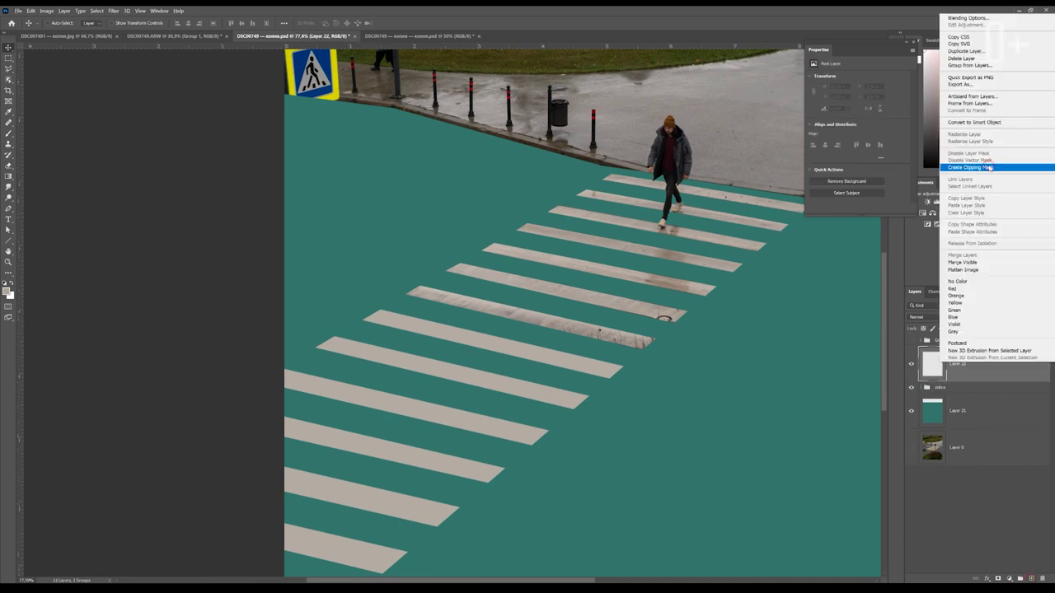
pyautogui.click(990, 167)
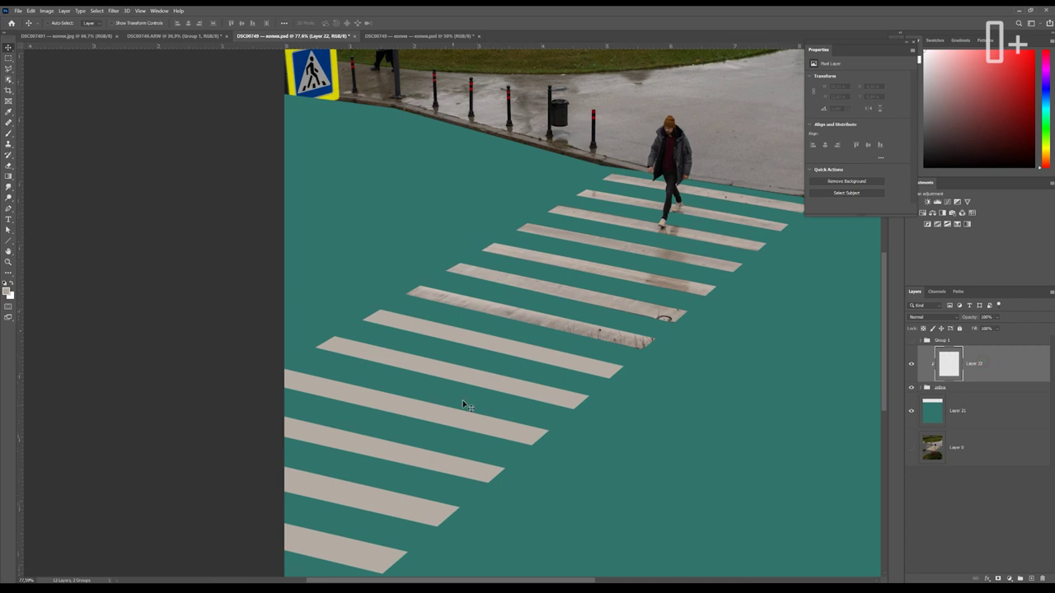
pyautogui.scroll(3, 552, 348)
pyautogui.scroll(-1, 549, 319)
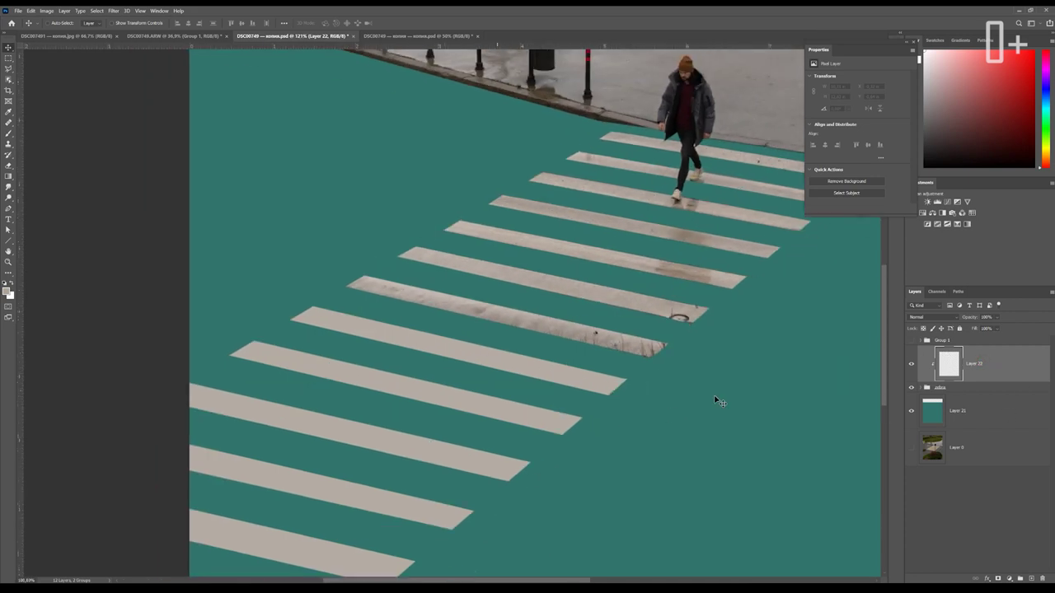
pyautogui.scroll(-3, 552, 346)
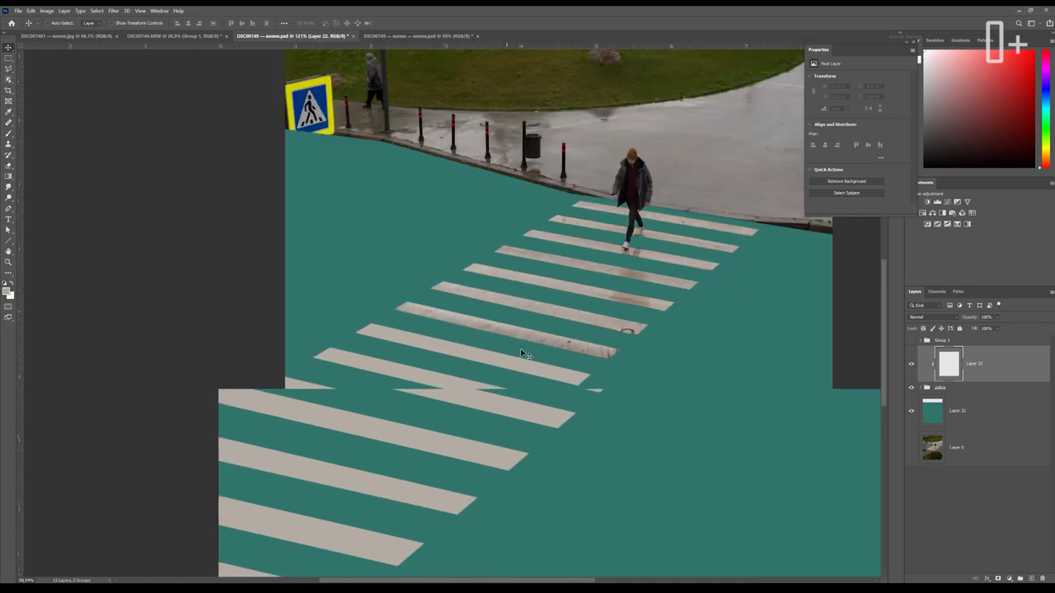
# Paint over the cracks on a stripe with a smaller brush on Layer 22
pyautogui.click(9, 133)
pyautogui.scroll(2, 452, 272)
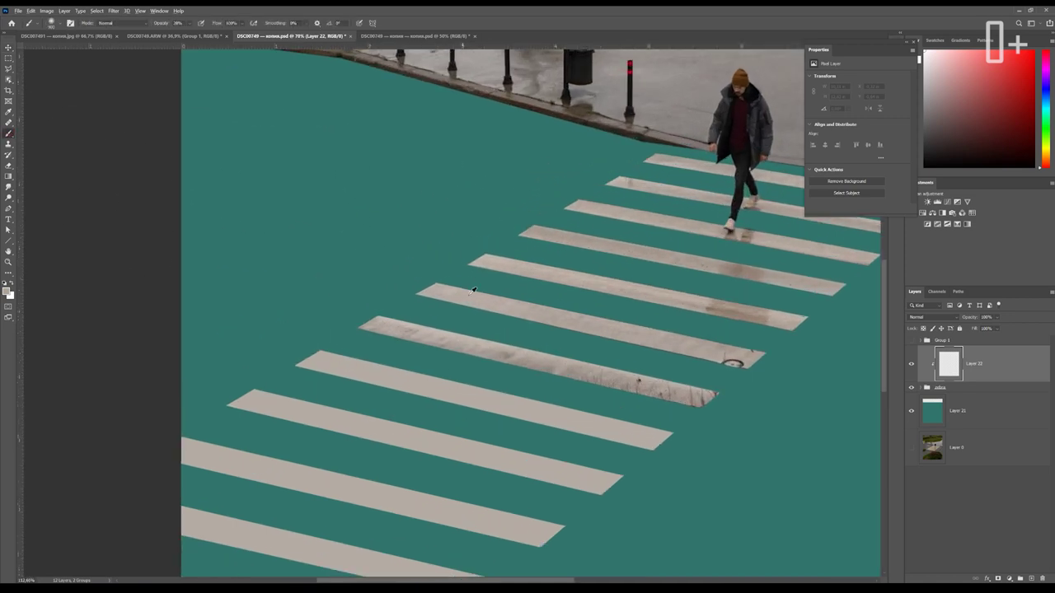
pyautogui.scroll(2, 478, 288)
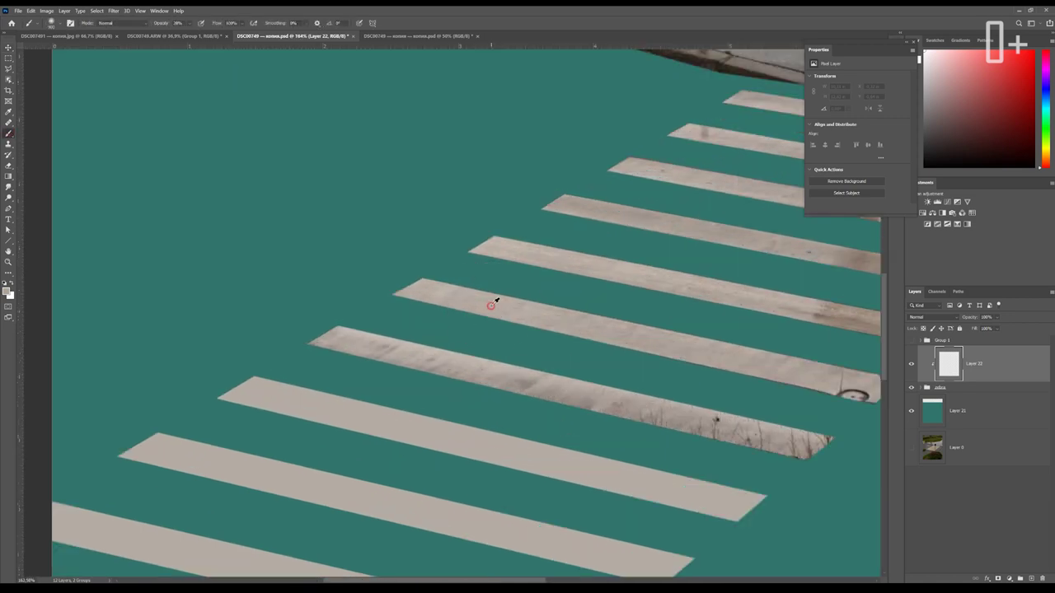
pyautogui.scroll(-3, 495, 302)
pyautogui.scroll(-2, 499, 306)
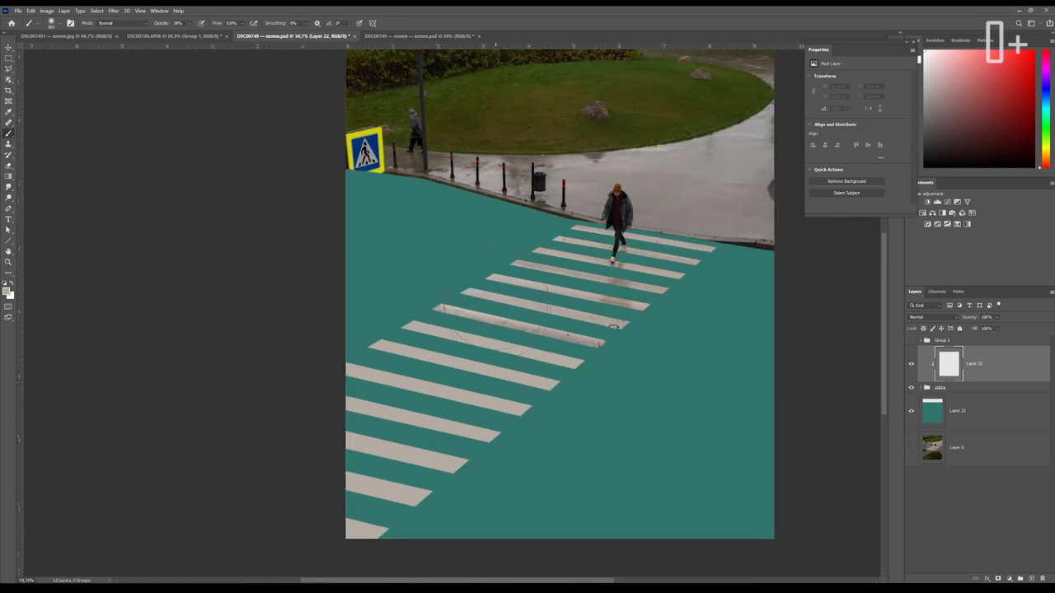
pyautogui.scroll(3, 501, 302)
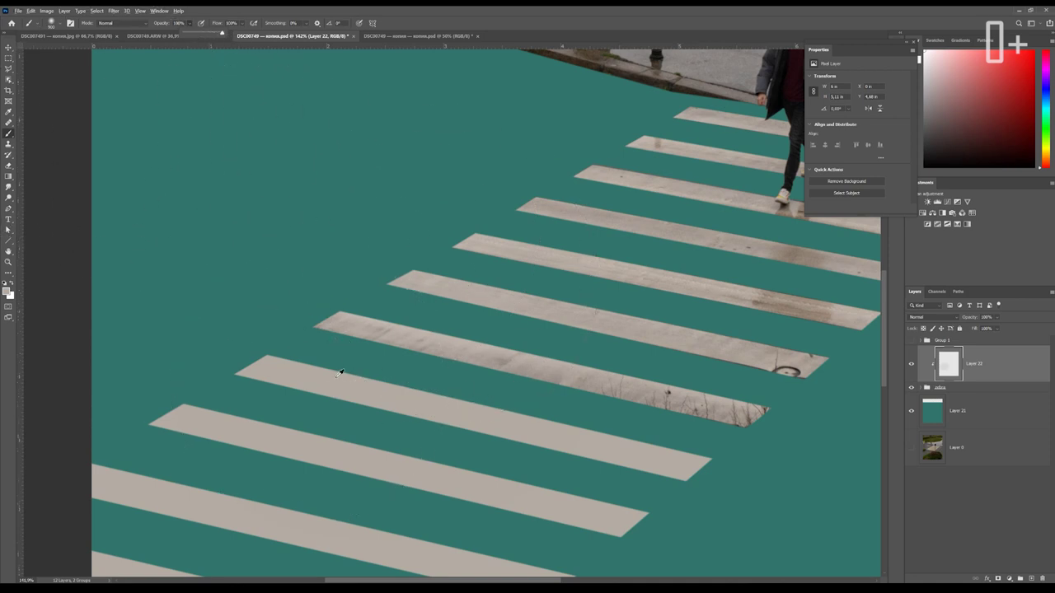
pyautogui.press('[')
pyautogui.press('[')
pyautogui.press('[')
pyautogui.press('[')
pyautogui.press('[')
pyautogui.press('[')
pyautogui.press('[')
pyautogui.press('[')
pyautogui.press('[')
pyautogui.press('[')
pyautogui.moveTo(320, 323)
pyautogui.mouseDown()
pyautogui.moveTo(763, 417)
pyautogui.moveTo(692, 412)
pyautogui.mouseUp()
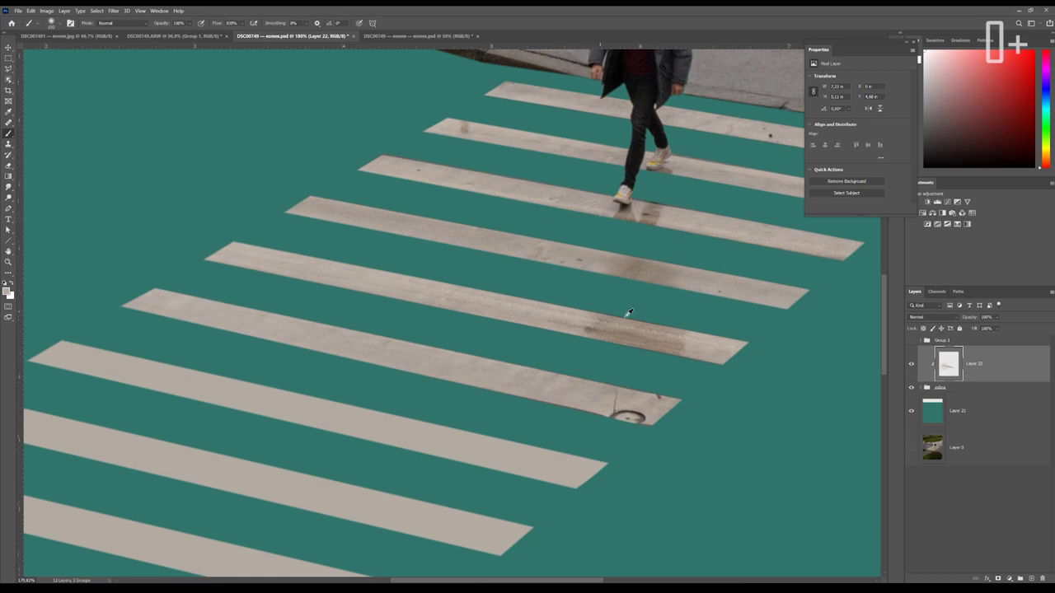
# At 39% brush opacity, paint out the manhole cover, end dirt and upper-stripe stains
pyautogui.scroll(-2, 628, 312)
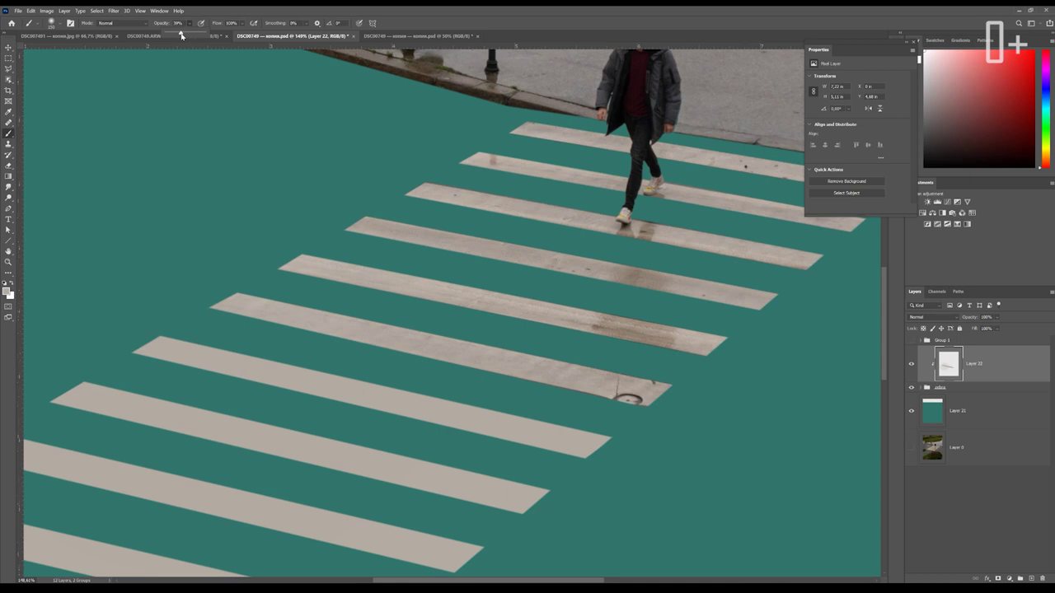
pyautogui.click(305, 297)
pyautogui.moveTo(537, 362); pyautogui.dragTo(638, 399)
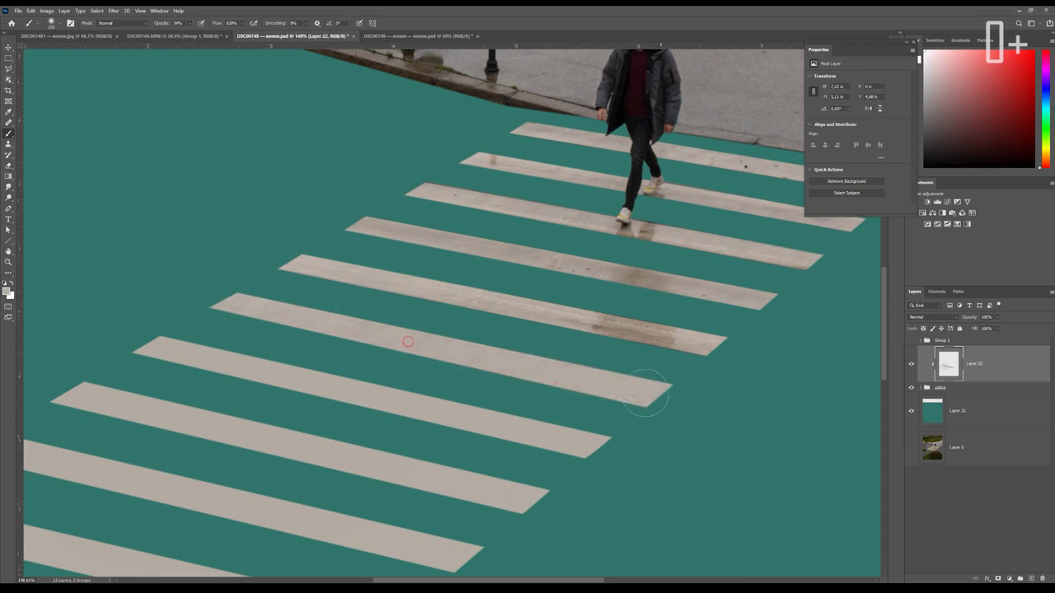
pyautogui.moveTo(706, 346); pyautogui.dragTo(725, 365)
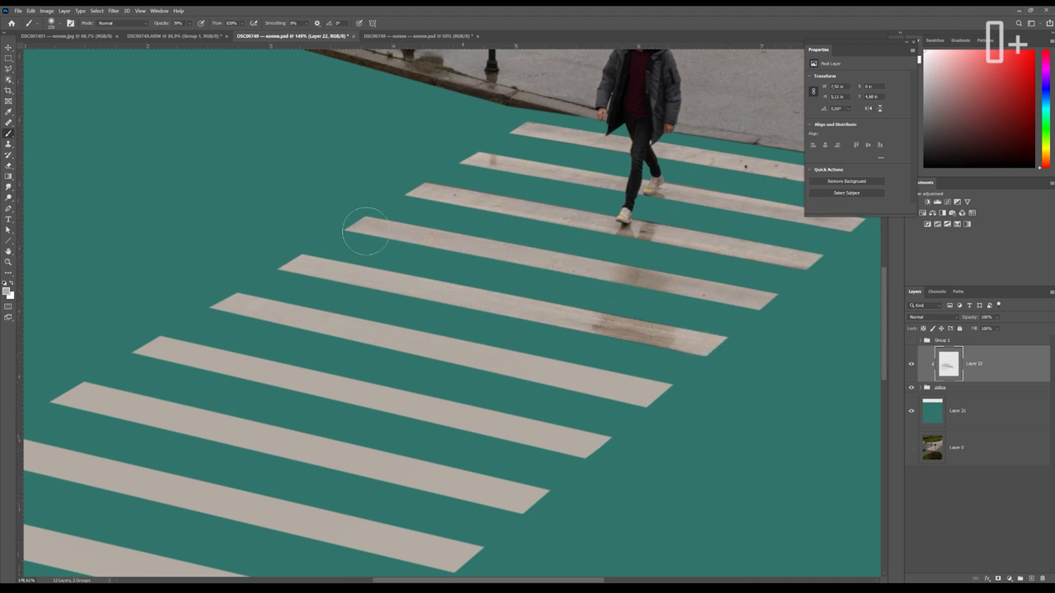
pyautogui.moveTo(794, 308); pyautogui.dragTo(608, 287)
pyautogui.scroll(-2, 608, 287)
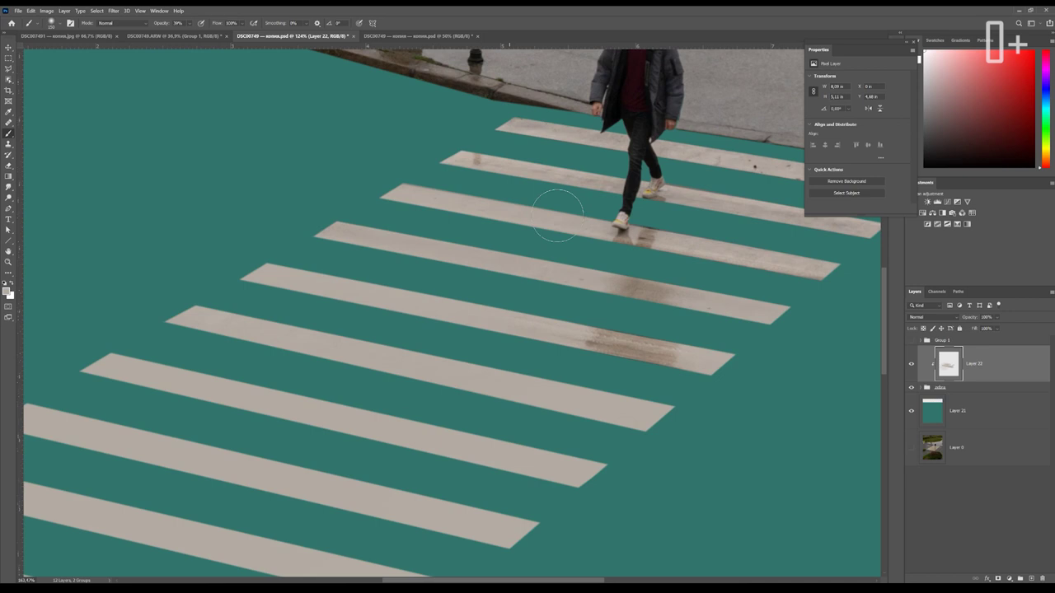
pyautogui.scroll(-2, 498, 252)
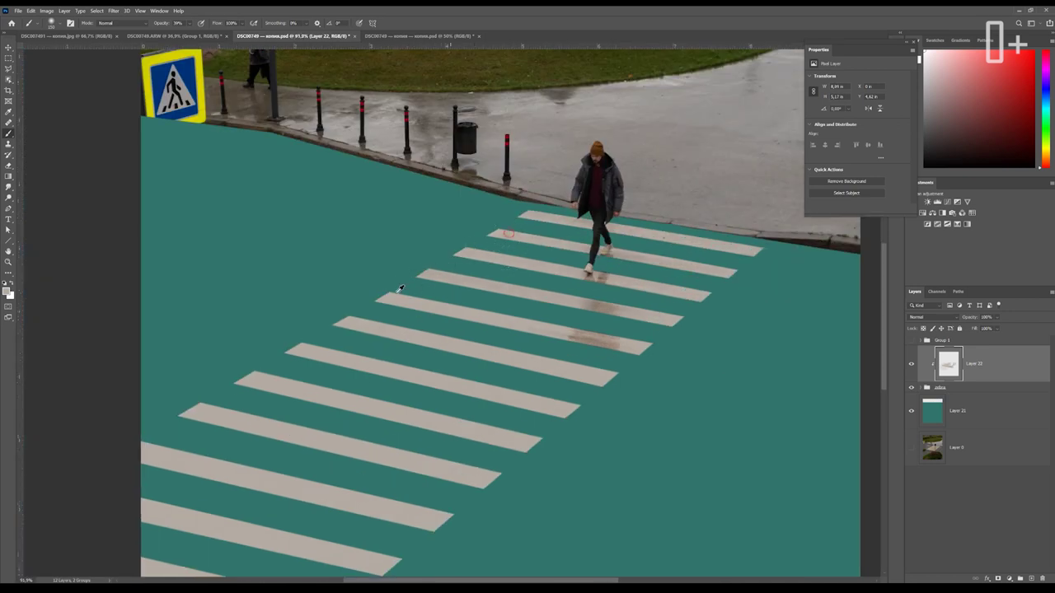
pyautogui.scroll(-2, 499, 252)
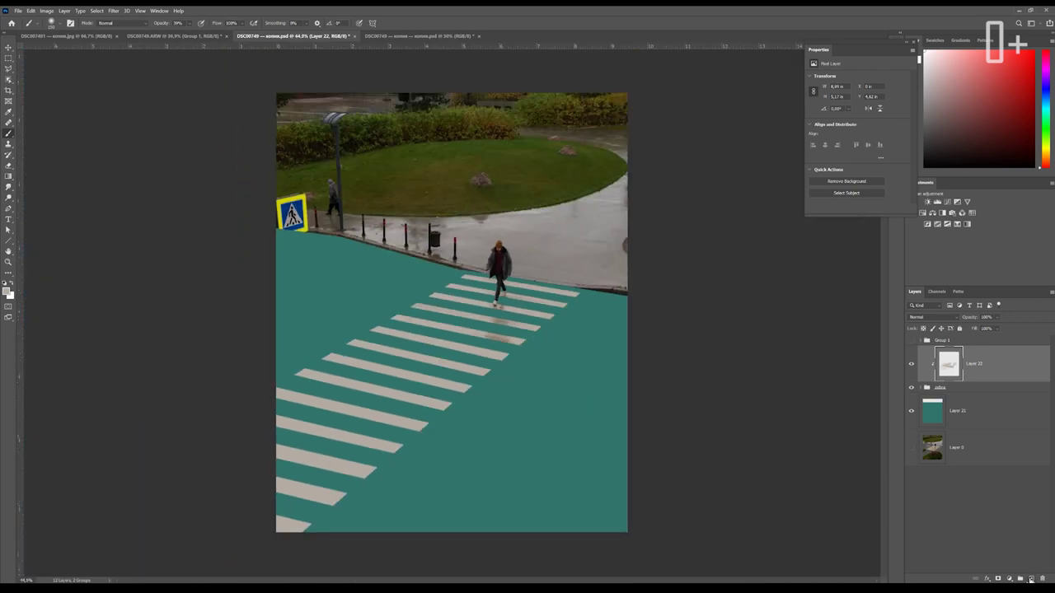
# Create clipped Layer 23 above Layer 22 and fill it with 50% Gray at 100% opacity
pyautogui.click(1030, 579)
pyautogui.rightClick(983, 368)
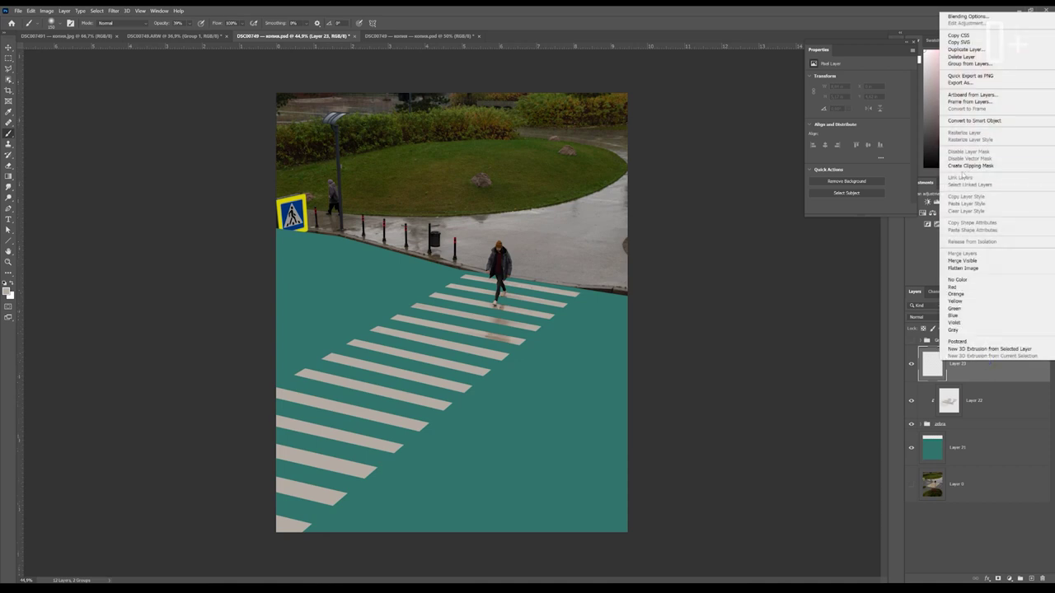
pyautogui.click(970, 166)
pyautogui.click(31, 11)
pyautogui.click(37, 131)
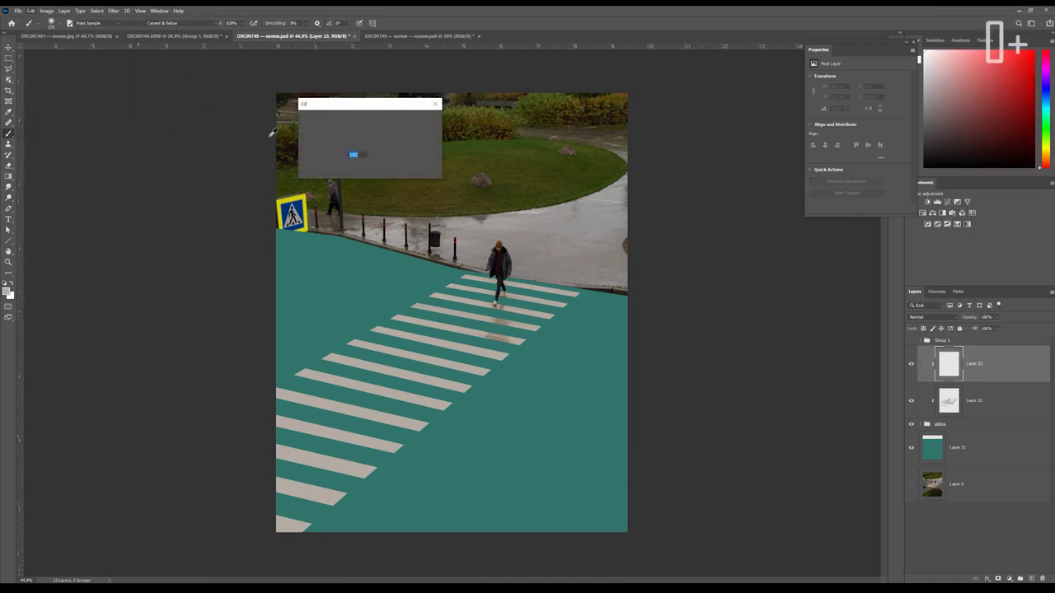
pyautogui.click(358, 119)
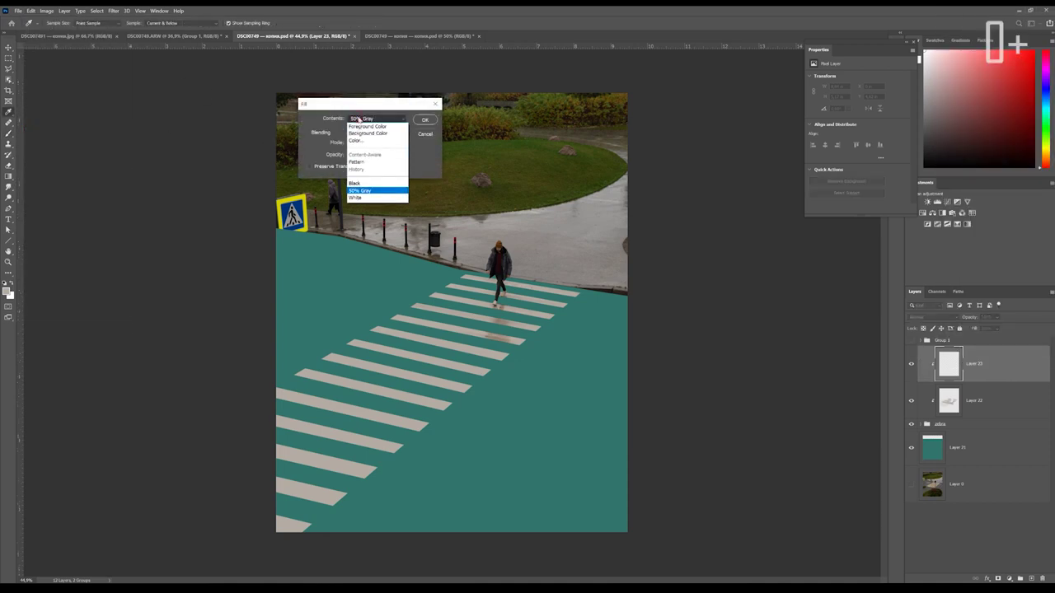
pyautogui.click(363, 190)
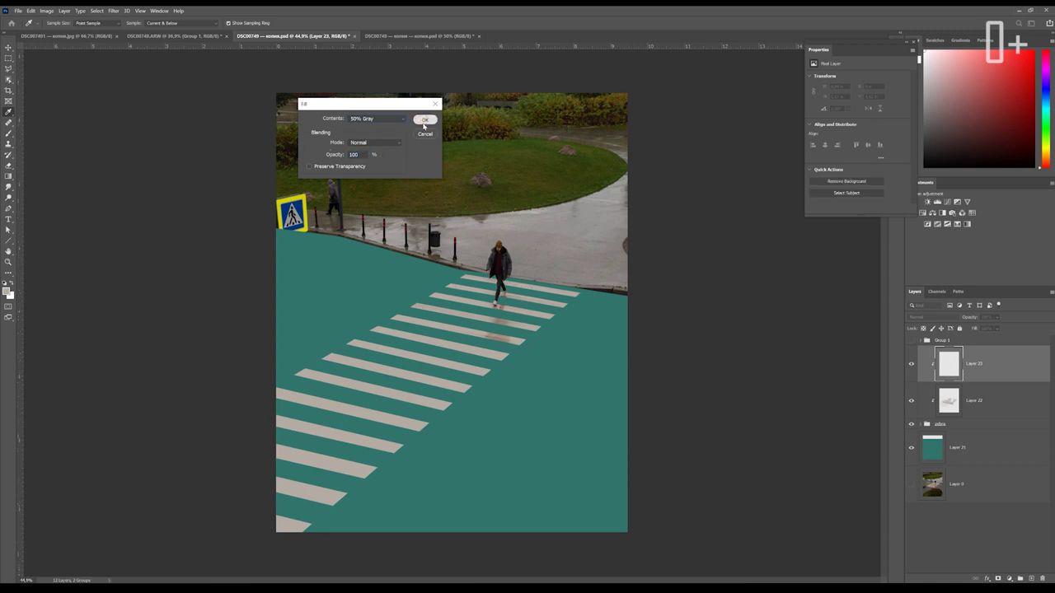
pyautogui.click(423, 121)
pyautogui.press('b')
pyautogui.click(114, 11)
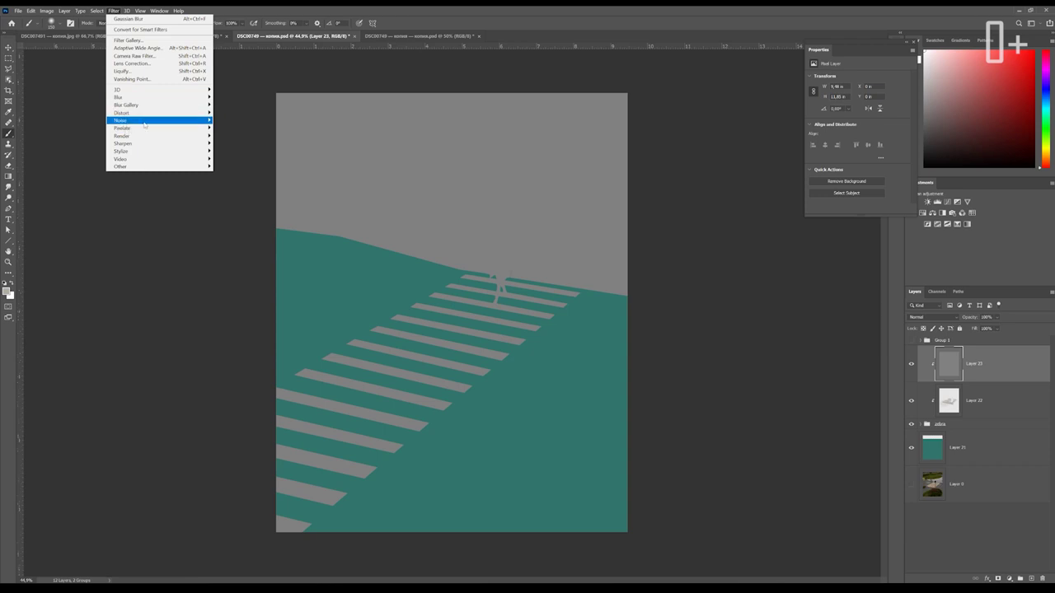
# Apply the Add Noise filter to the gray Layer 23
pyautogui.moveTo(123, 121)
pyautogui.click(231, 121)
pyautogui.moveTo(470, 259); pyautogui.dragTo(472, 260)
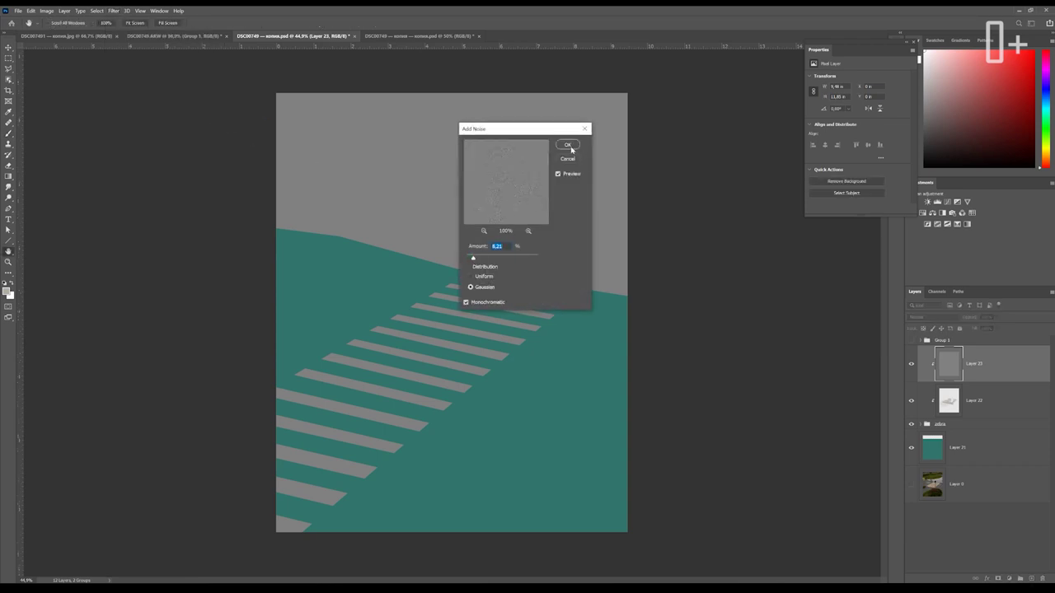
pyautogui.click(568, 145)
pyautogui.scroll(2, 423, 372)
pyautogui.scroll(2, 456, 365)
# Set Layer 23 to Overlay blend mode at 20% opacity
pyautogui.click(933, 317)
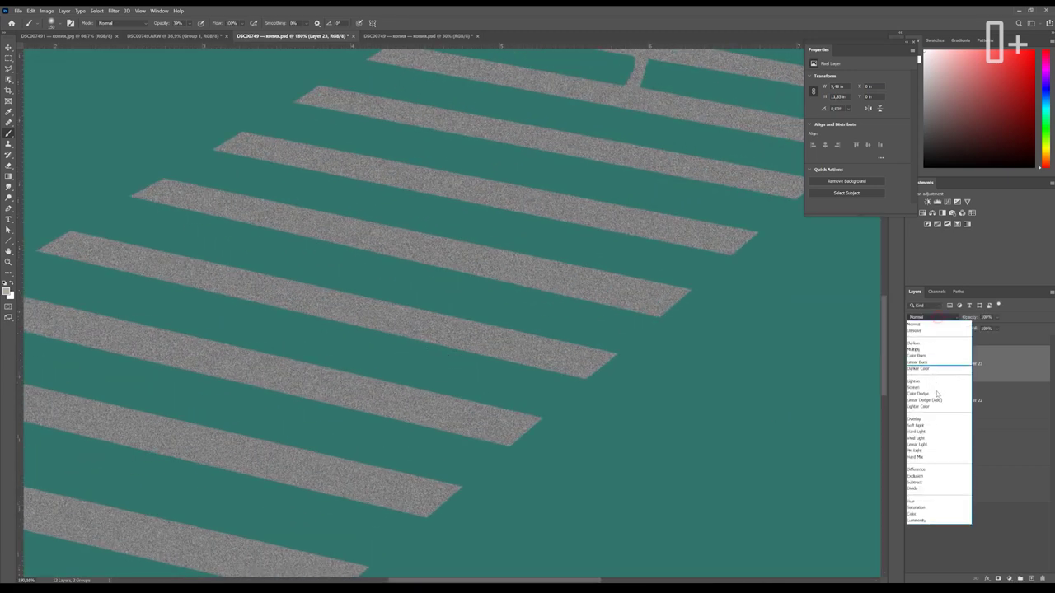
pyautogui.click(915, 419)
pyautogui.press('v')
pyautogui.scroll(2, 346, 356)
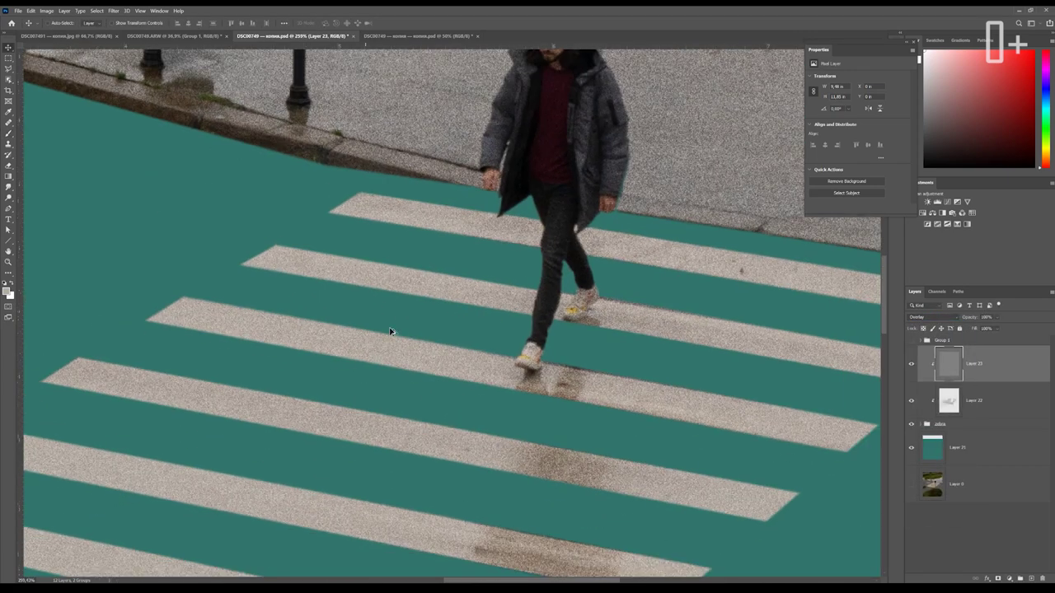
pyautogui.scroll(-2, 390, 332)
pyautogui.scroll(2, 325, 329)
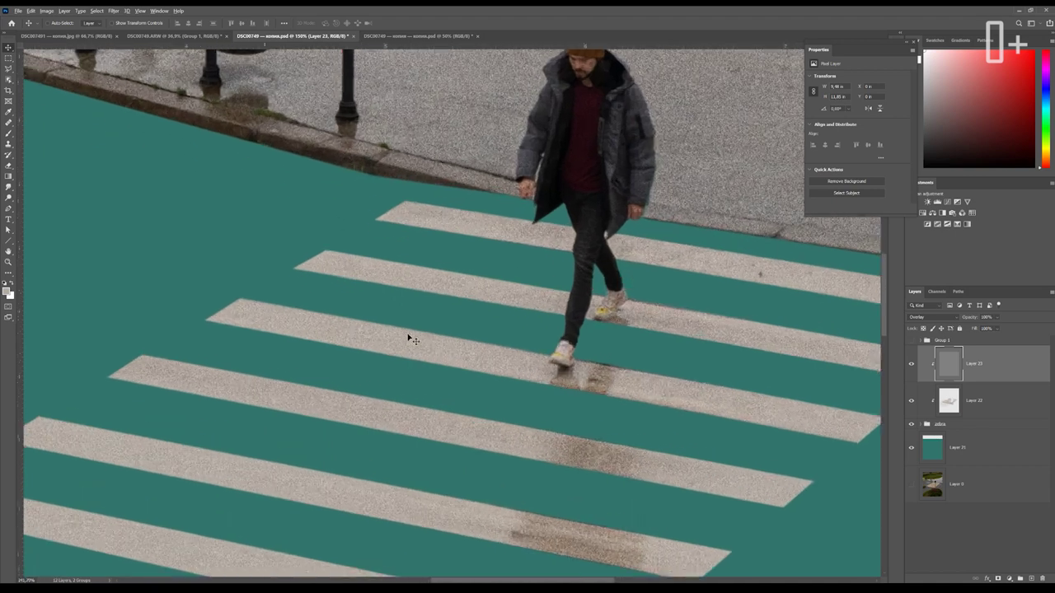
pyautogui.click(997, 317)
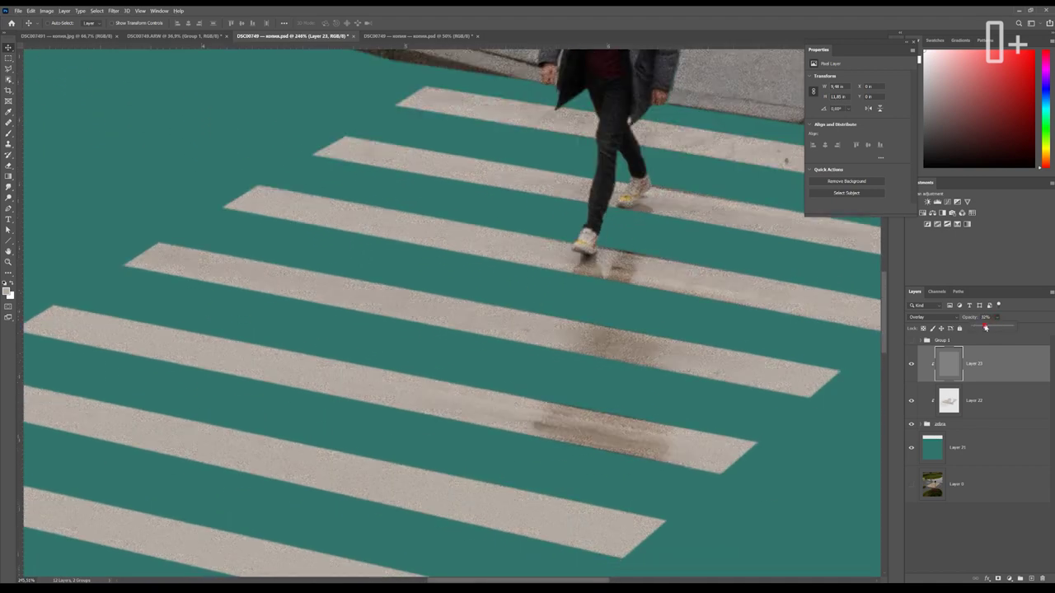
pyautogui.scroll(-2, 653, 306)
pyautogui.scroll(-1, 653, 305)
pyautogui.scroll(2, 719, 303)
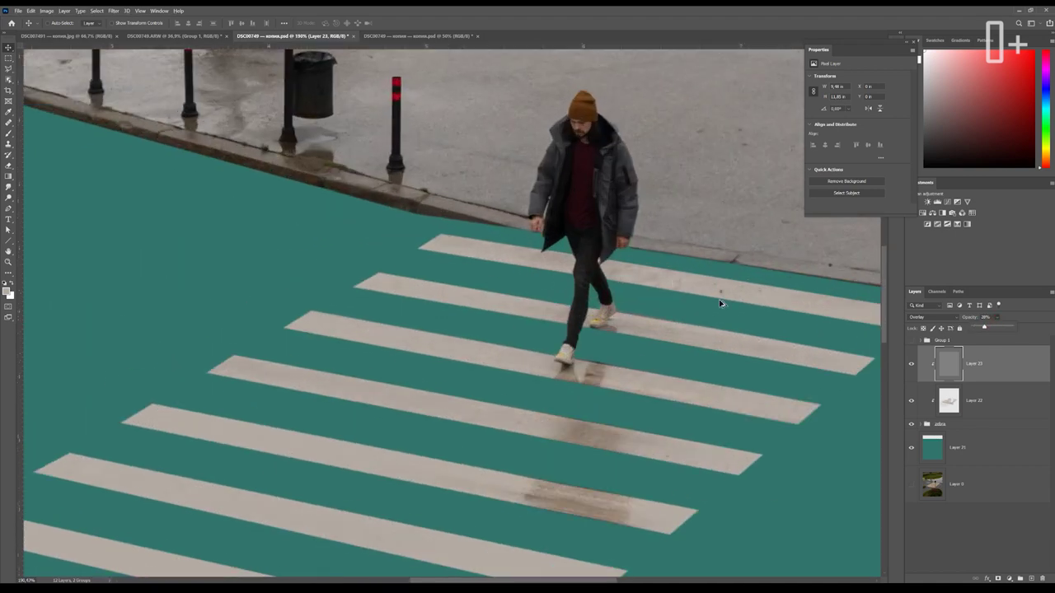
pyautogui.scroll(2, 576, 280)
pyautogui.scroll(2, 553, 370)
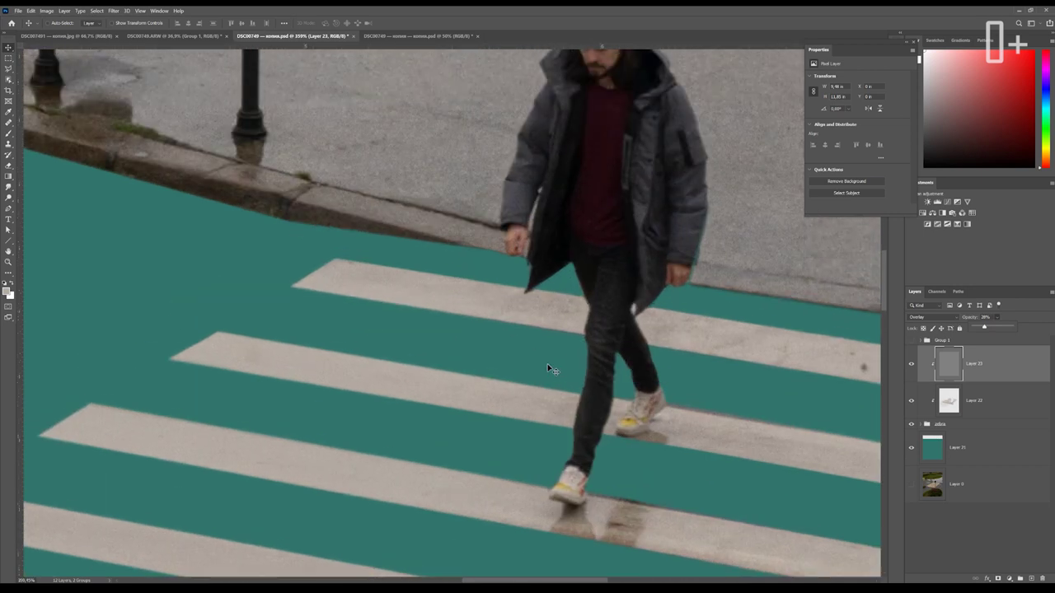
pyautogui.scroll(1, 459, 309)
pyautogui.scroll(-1, 509, 335)
pyautogui.scroll(1, 377, 390)
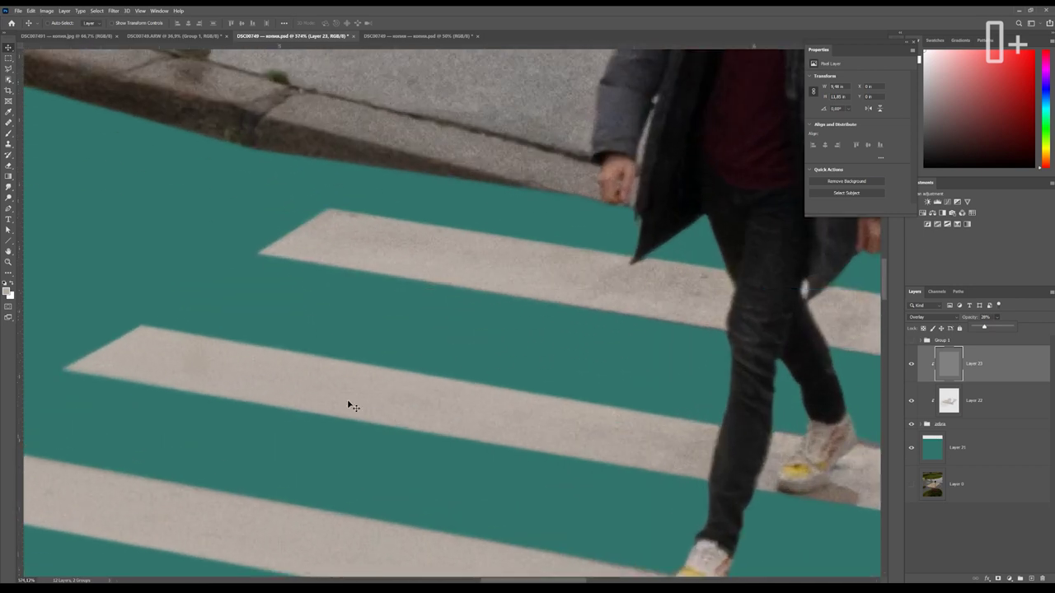
pyautogui.scroll(-3, 427, 308)
# Add a layer mask to Layer 23 and fill it with black to hide the noise
pyautogui.click(998, 579)
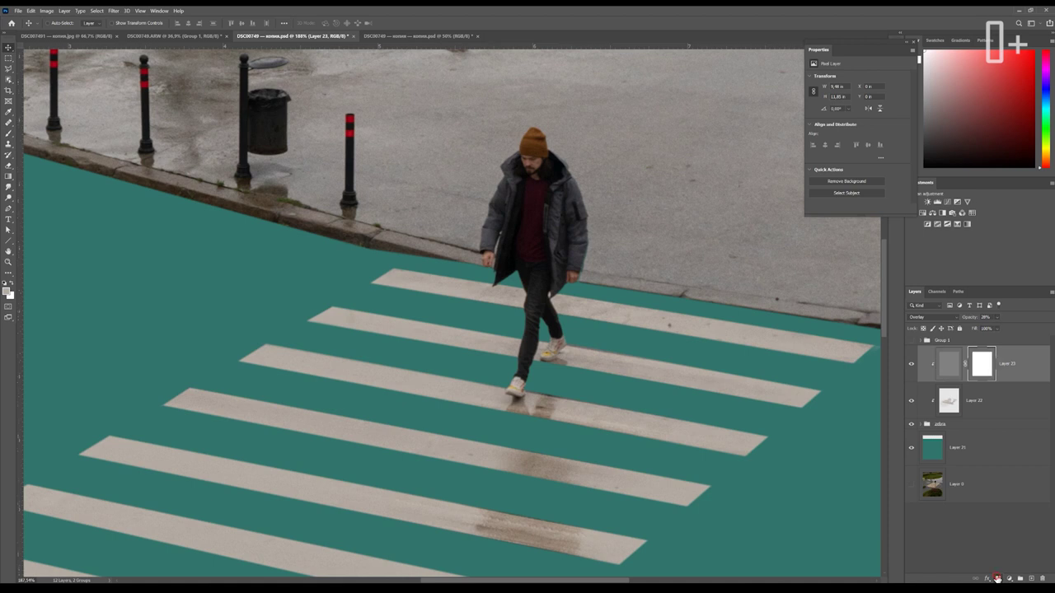
pyautogui.click(7, 291)
pyautogui.click(684, 161)
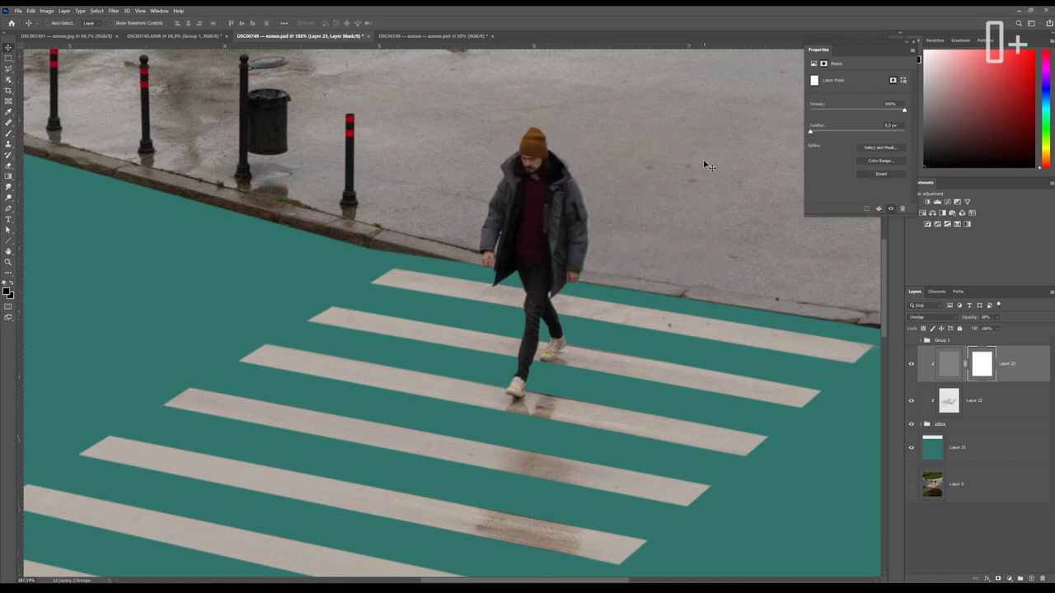
pyautogui.hotkey('alt', 'BackSpace')
pyautogui.scroll(-2, 330, 215)
# Set up an enlarged white brush for revealing noise on the stripes through the mask
pyautogui.press('b')
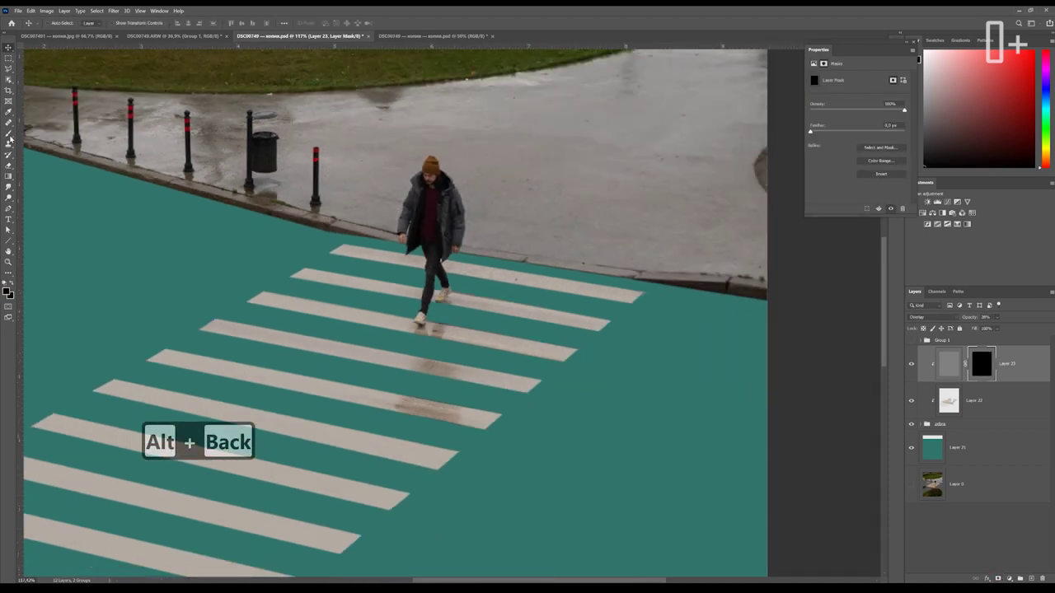
pyautogui.click(10, 285)
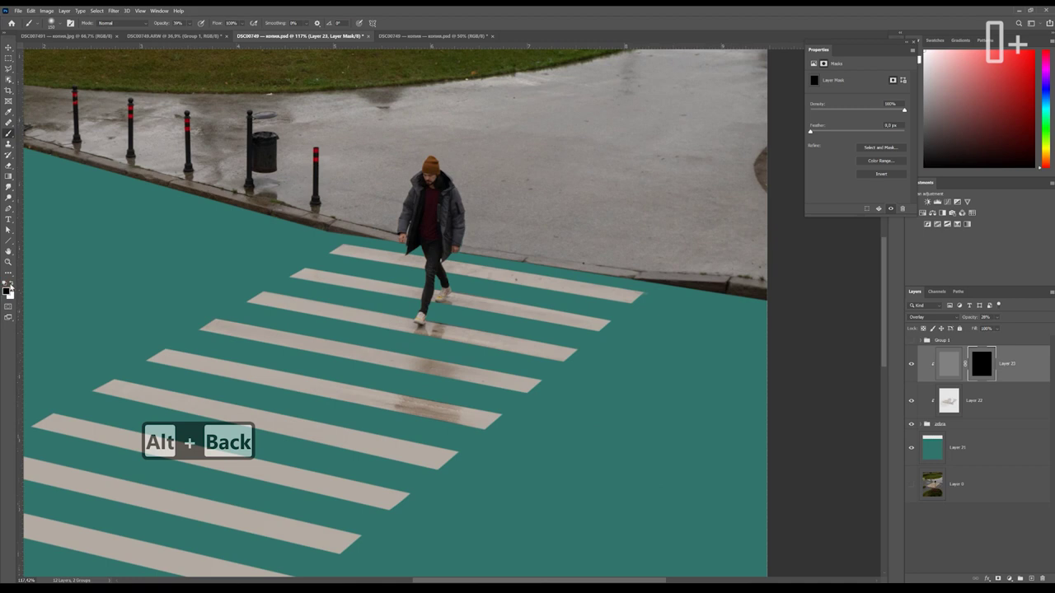
pyautogui.click(11, 284)
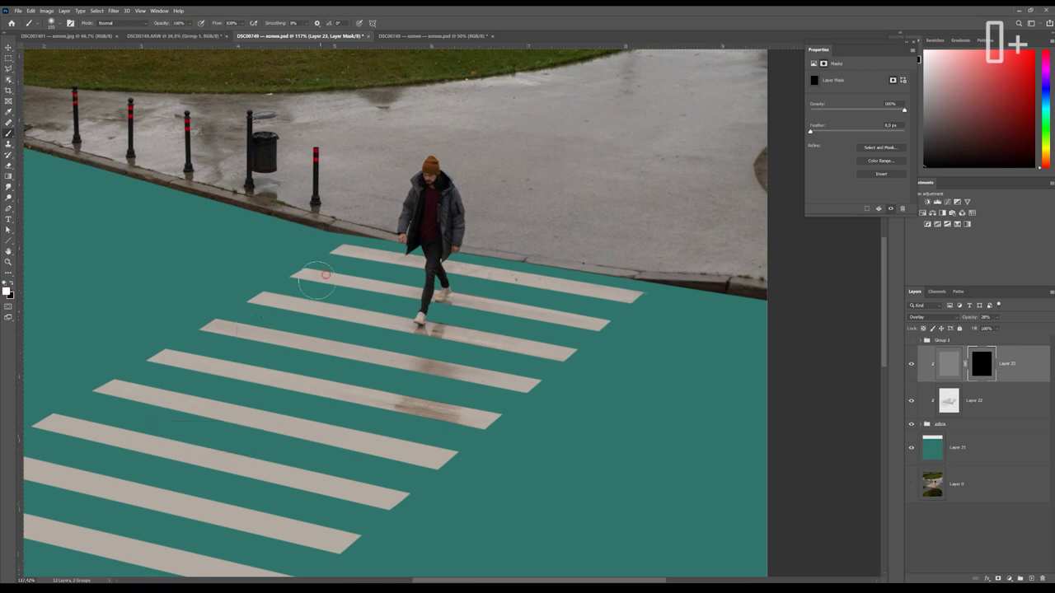
pyautogui.scroll(1, 318, 292)
pyautogui.scroll(1, 377, 247)
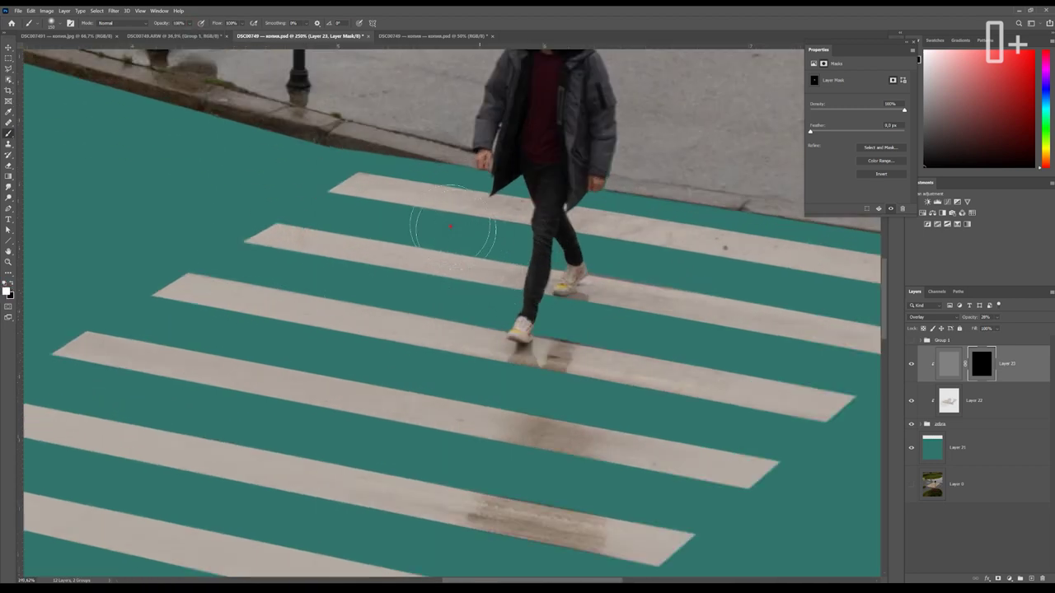
pyautogui.scroll(-1, 306, 238)
pyautogui.scroll(-1, 495, 247)
pyautogui.scroll(1, 717, 317)
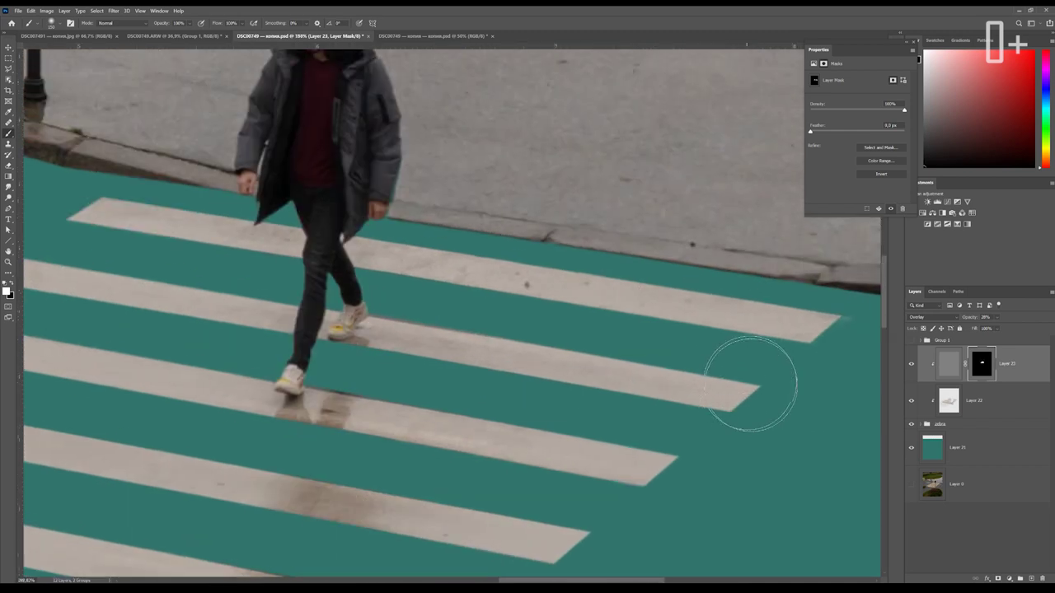
pyautogui.scroll(-1, 572, 357)
pyautogui.scroll(1, 593, 354)
pyautogui.scroll(-1, 622, 347)
pyautogui.scroll(-1, 593, 344)
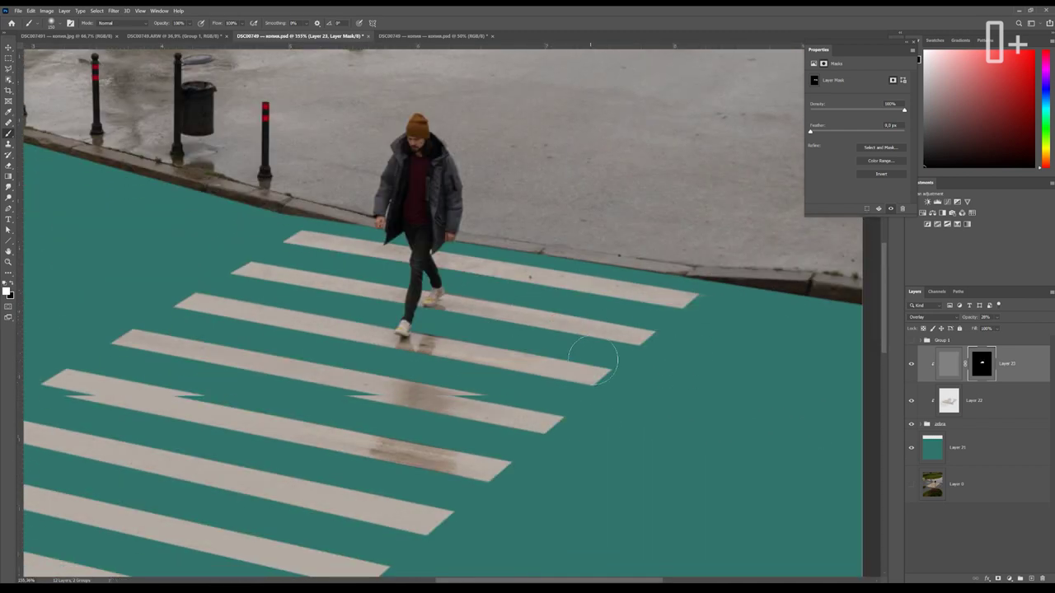
pyautogui.scroll(-1, 535, 350)
pyautogui.scroll(-2, 371, 313)
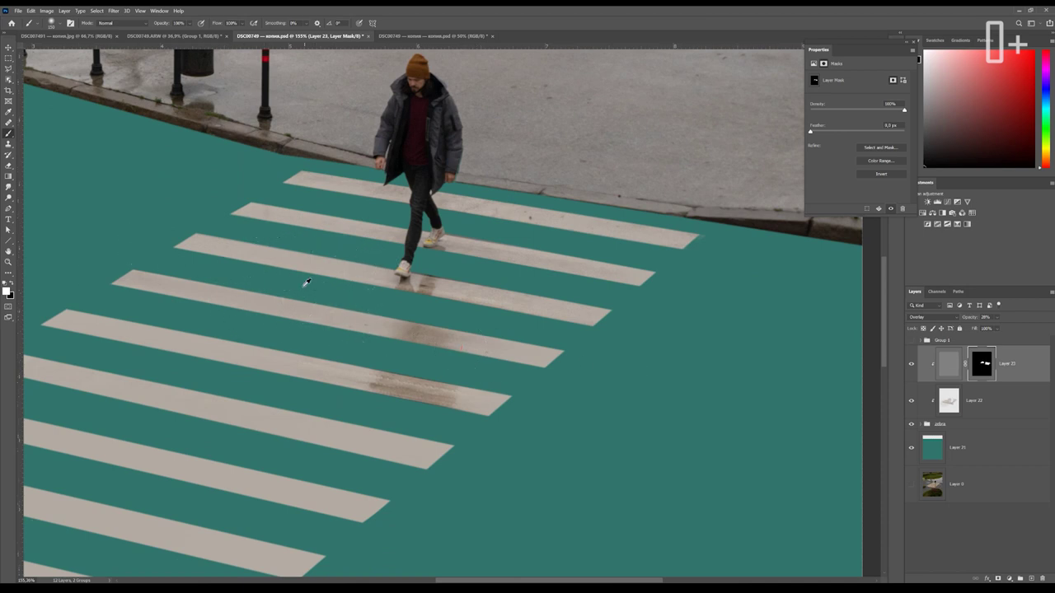
pyautogui.scroll(-2, 301, 283)
pyautogui.scroll(-1, 527, 426)
pyautogui.scroll(2, 716, 381)
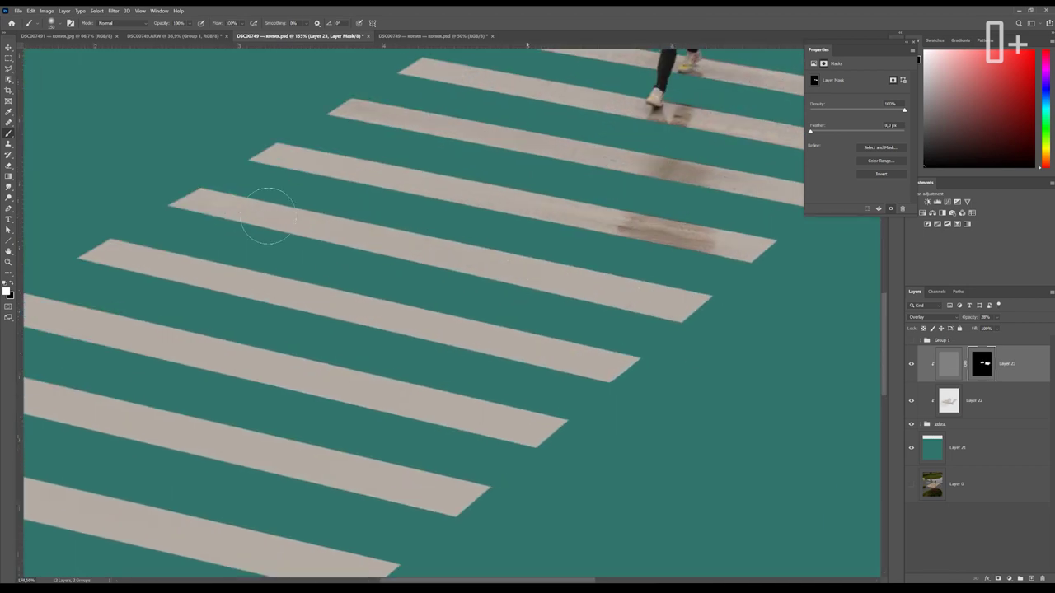
pyautogui.scroll(2, 662, 305)
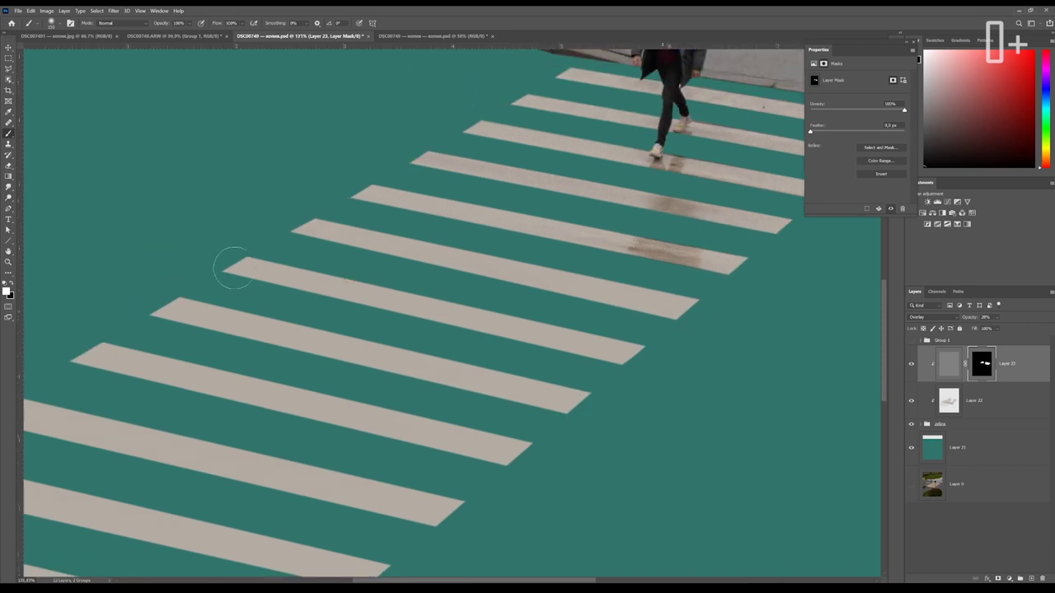
pyautogui.scroll(-2, 486, 381)
pyautogui.press(']')
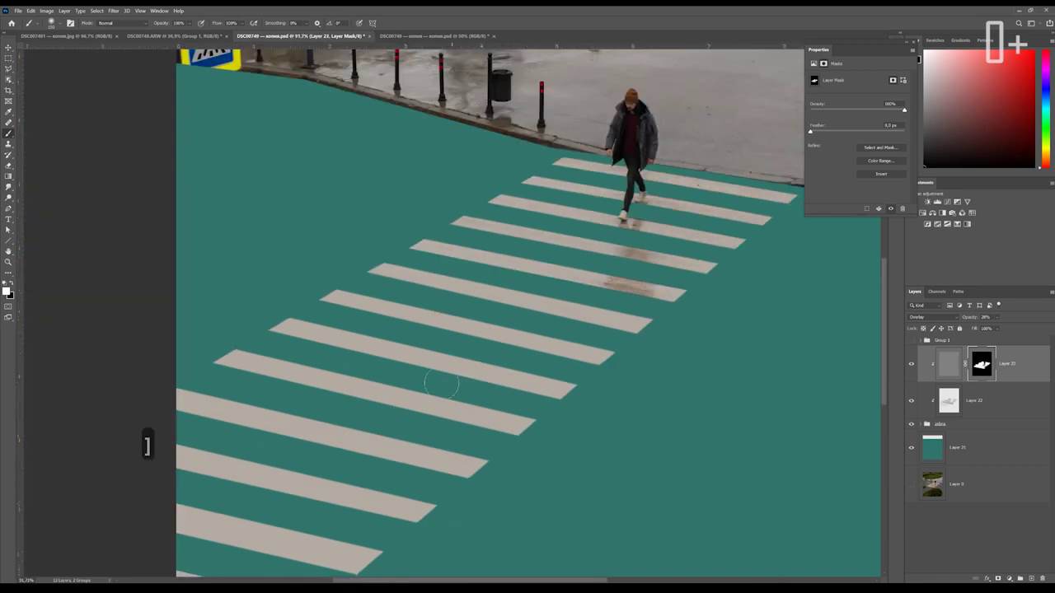
pyautogui.press(']')
pyautogui.press(']')
pyautogui.press(']')
pyautogui.press(']')
pyautogui.press(']')
pyautogui.scroll(3, 588, 199)
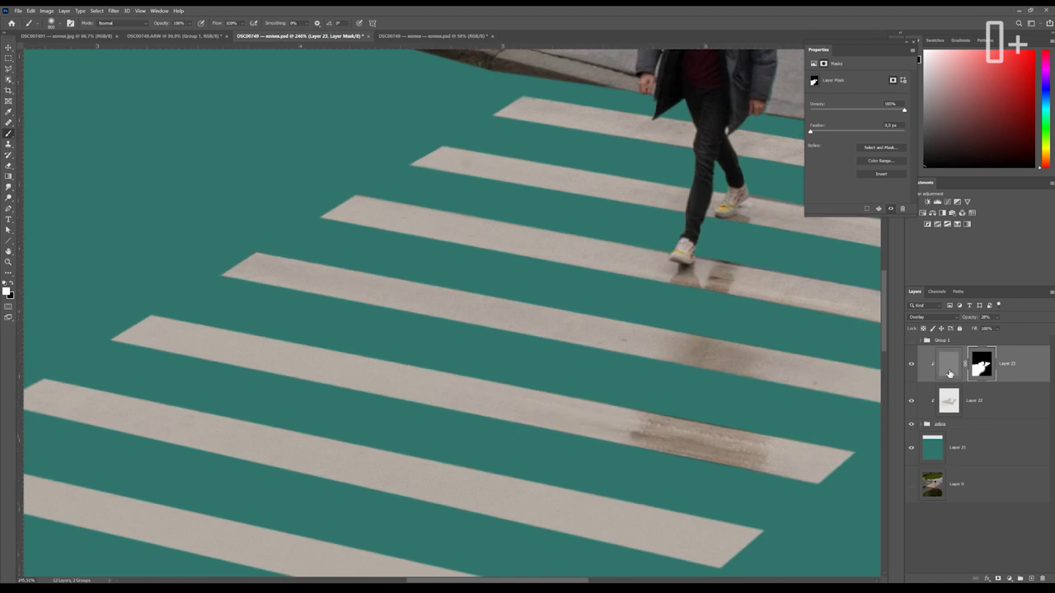
# Apply a small-radius Gaussian Blur to Layer 23's noise pixels
pyautogui.click(951, 369)
pyautogui.click(114, 10)
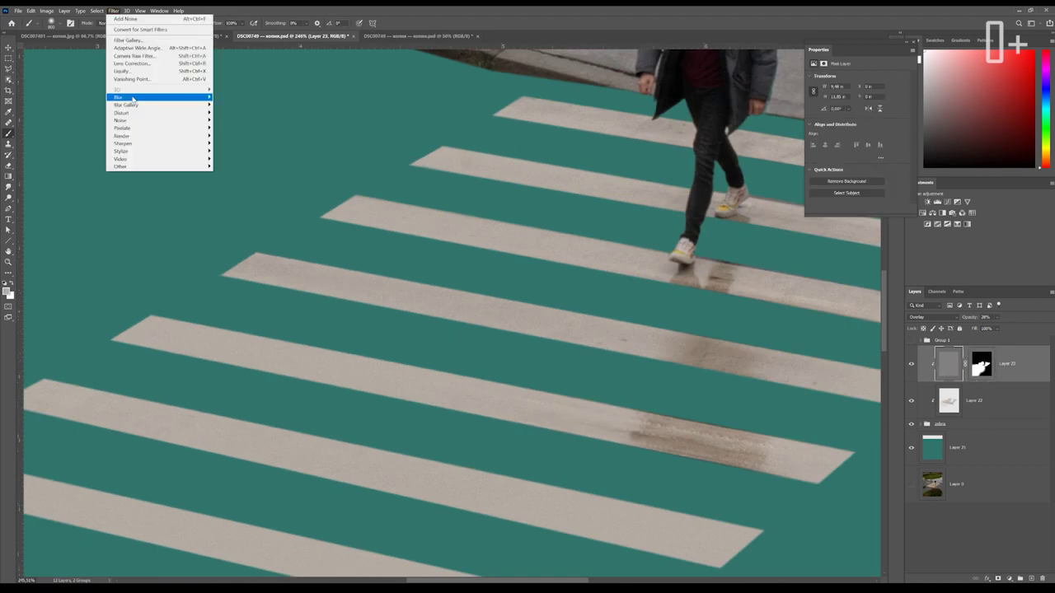
pyautogui.click(234, 127)
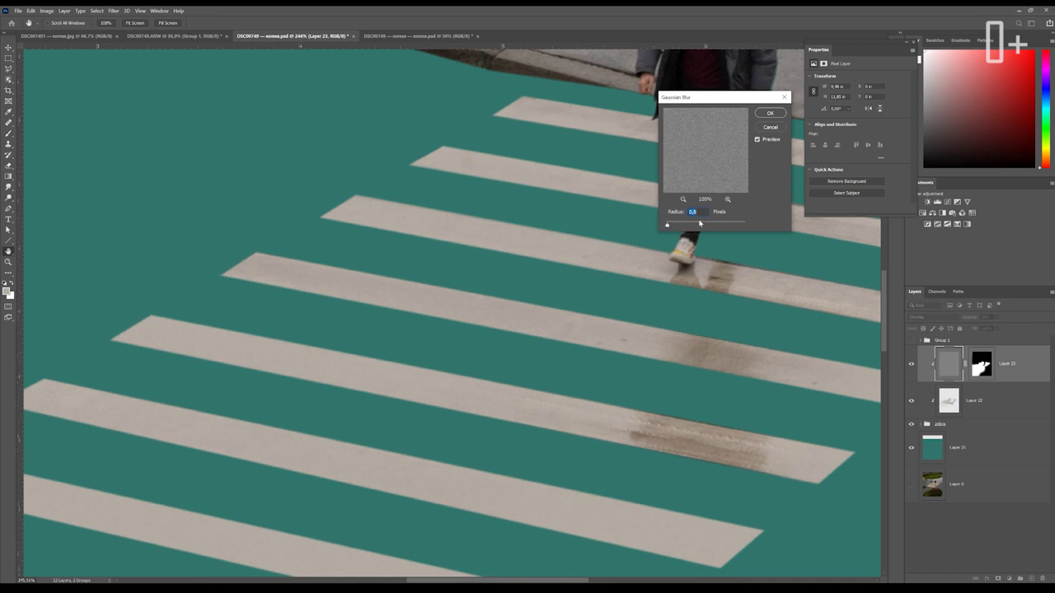
pyautogui.press('BackSpace')
pyautogui.press('BackSpace')
pyautogui.press('BackSpace')
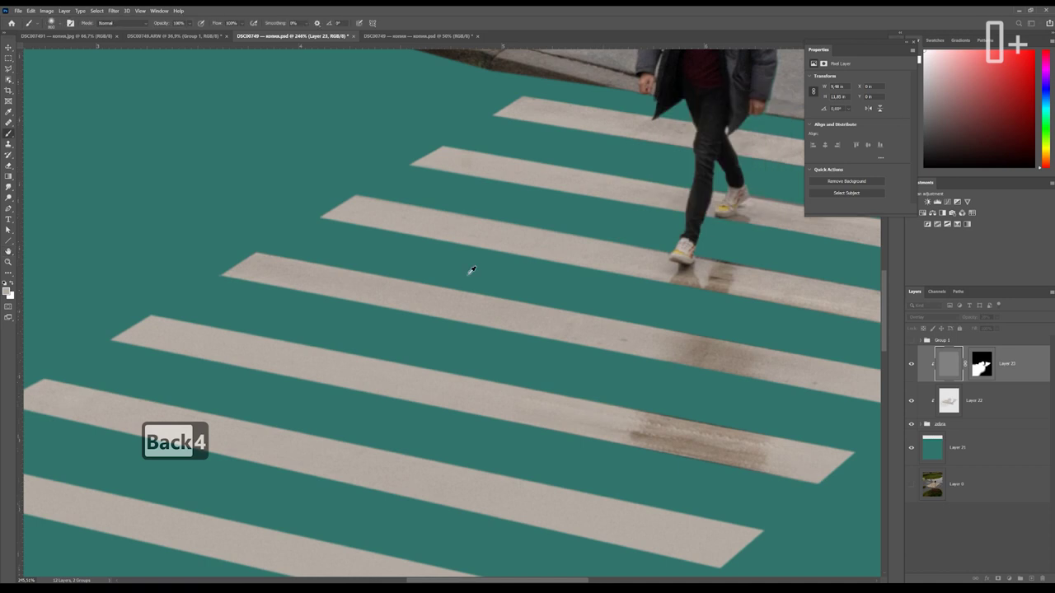
pyautogui.scroll(-5, 492, 317)
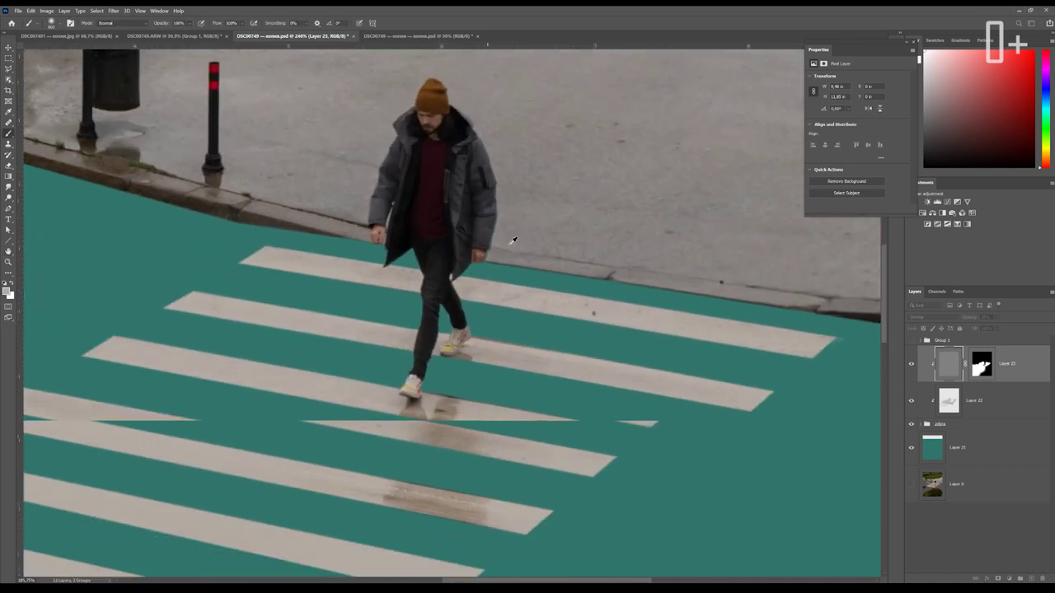
pyautogui.scroll(3, 493, 317)
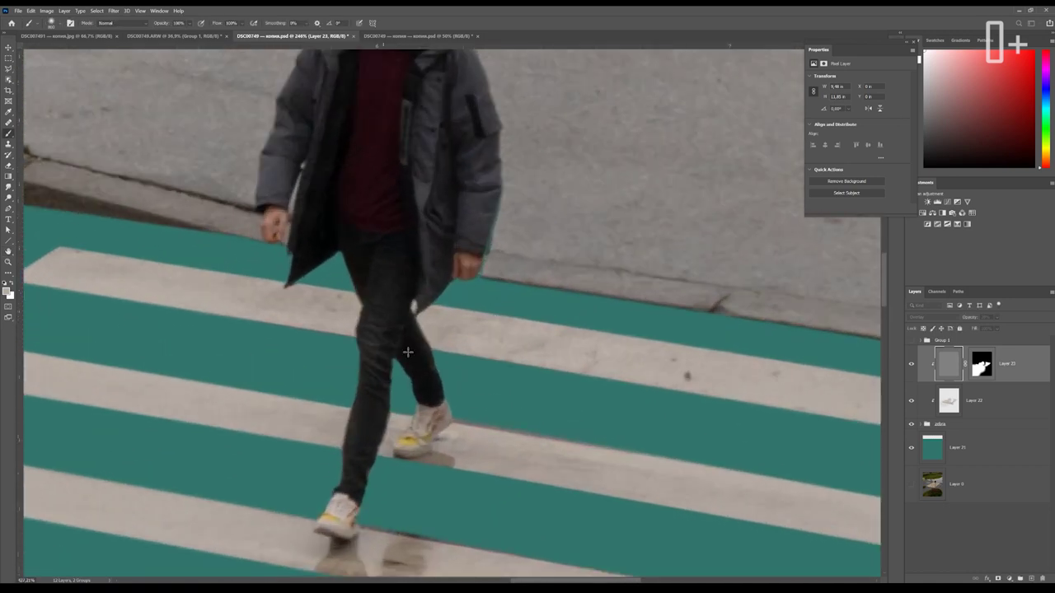
# Fit the image in view and add a new empty layer above the teal road layer
pyautogui.hotkey('ctrl', '0')
pyautogui.press('l')
pyautogui.click(938, 447)
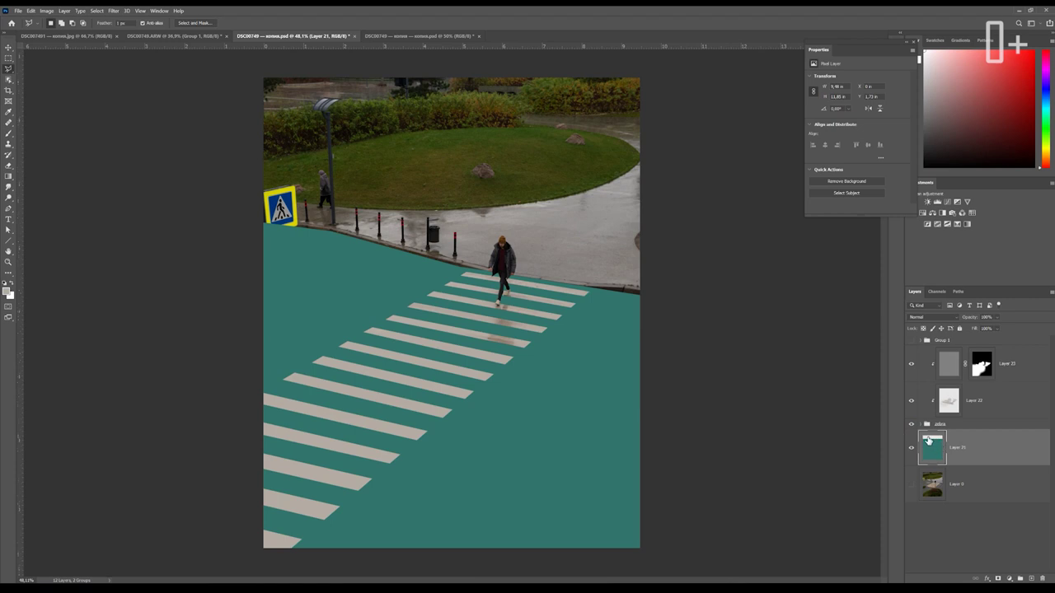
pyautogui.hotkey('ctrl', 'shift', 'alt', 'n')
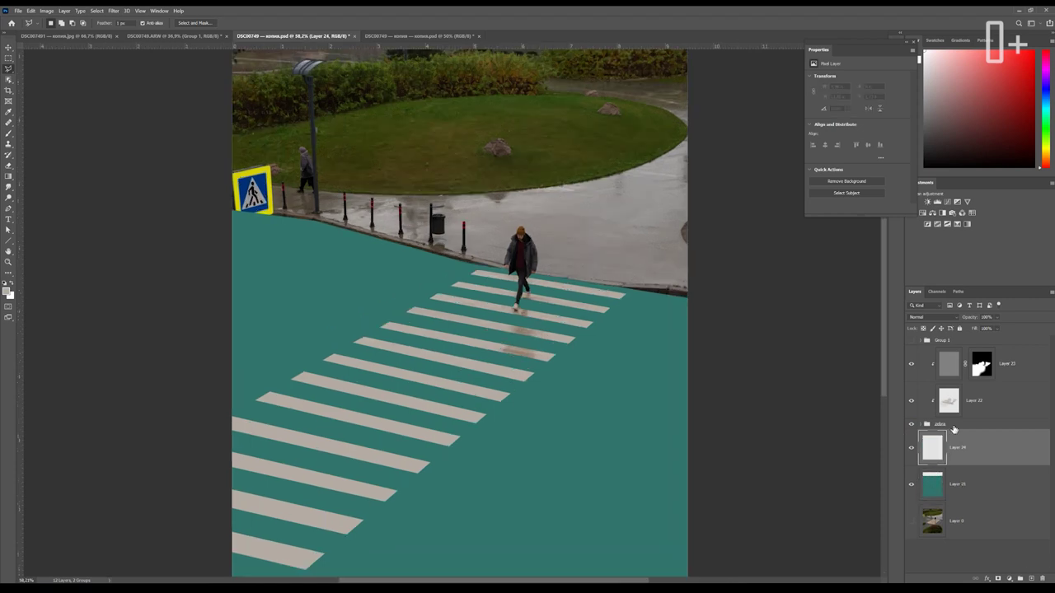
# Select the zebra stripes group and switch to the Brush tool
pyautogui.click(953, 425)
pyautogui.press('b')
pyautogui.scroll(5, 463, 351)
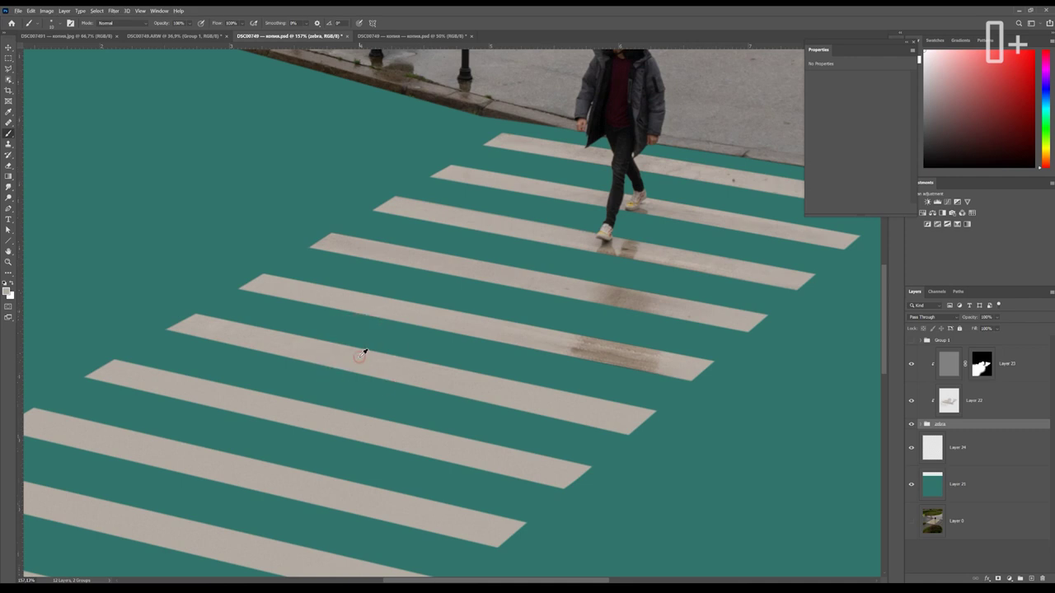
pyautogui.scroll(-2, 363, 353)
pyautogui.scroll(-2, 370, 351)
pyautogui.scroll(-1, 365, 346)
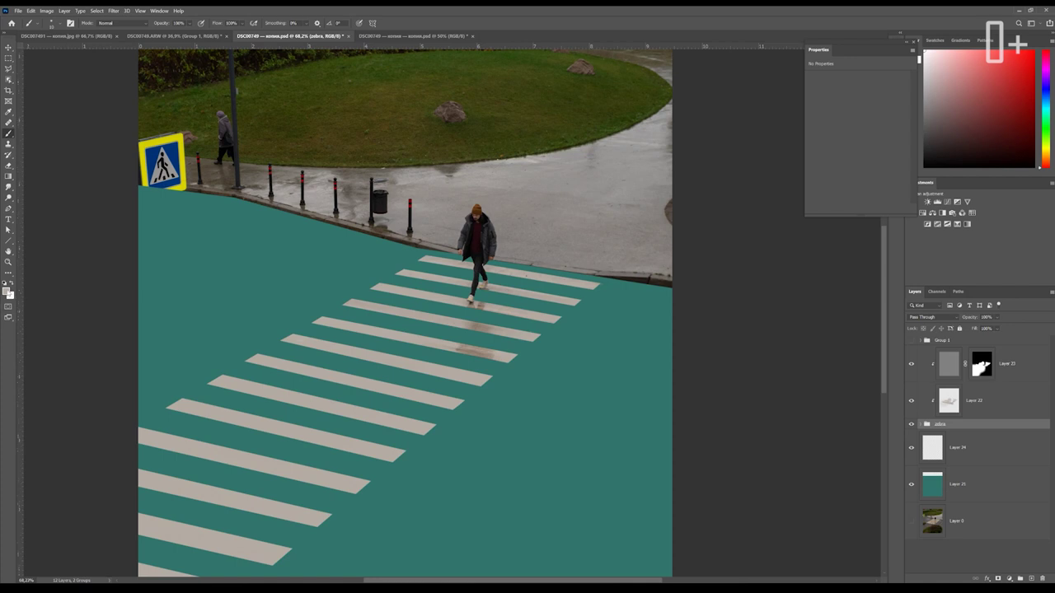
# Set the foreground colour to warm grey R139 G132 B125 and select Layer 24
pyautogui.click(6, 290)
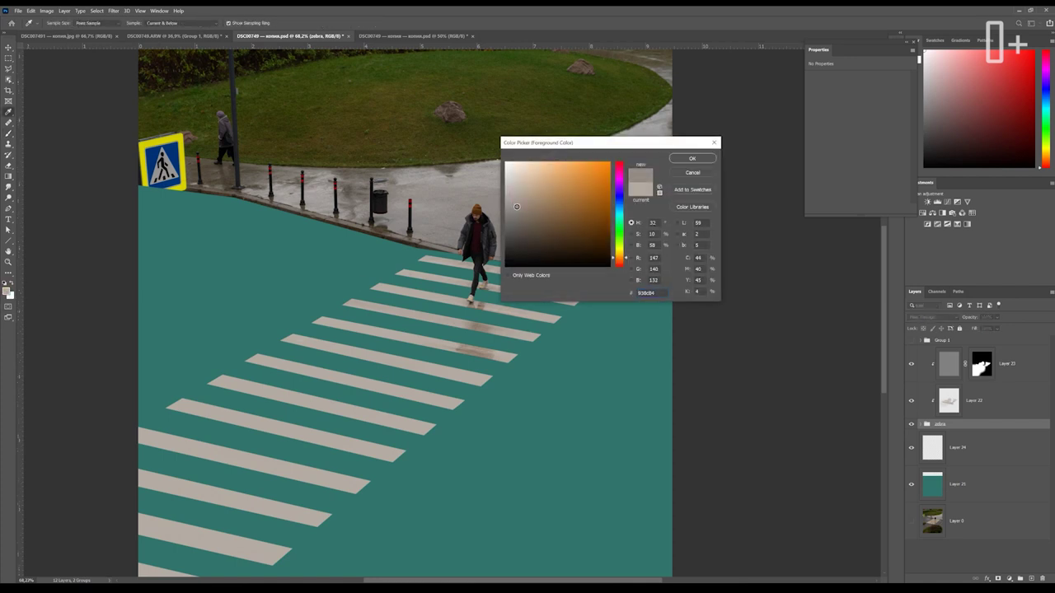
pyautogui.moveTo(549, 143); pyautogui.dragTo(556, 138)
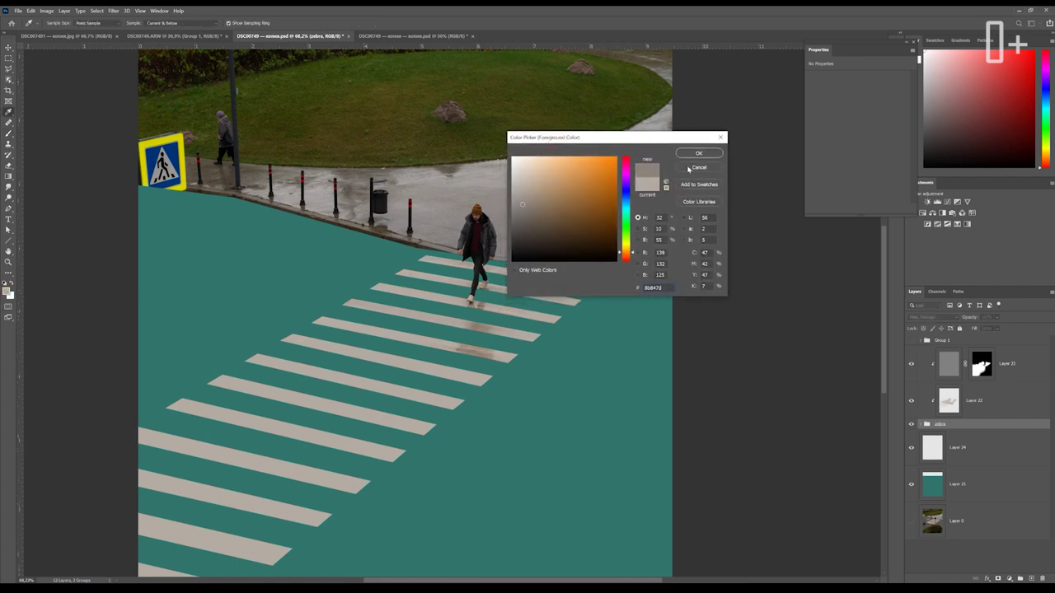
pyautogui.click(699, 153)
pyautogui.scroll(-2, 470, 280)
pyautogui.click(981, 451)
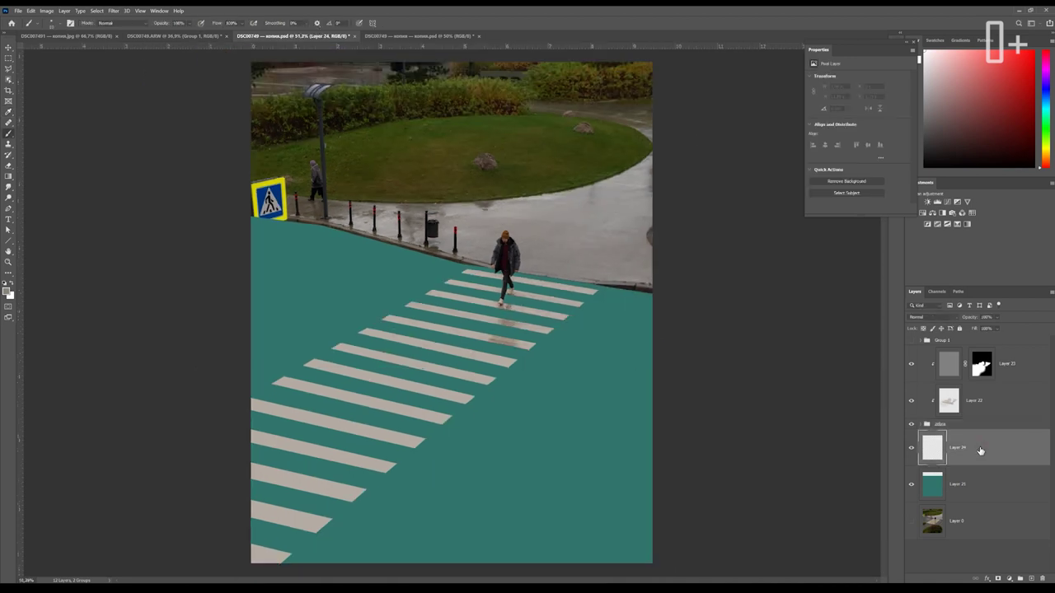
# Make Group 1's red guide lines visible
pyautogui.click(915, 342)
pyautogui.press('Escape')
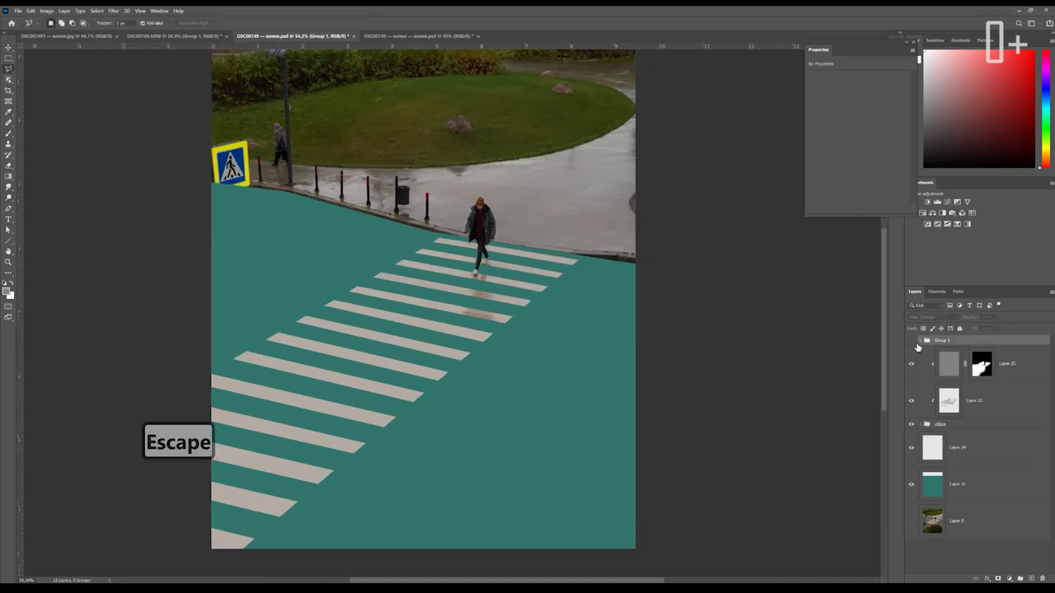
pyautogui.click(912, 343)
pyautogui.scroll(-2, 918, 495)
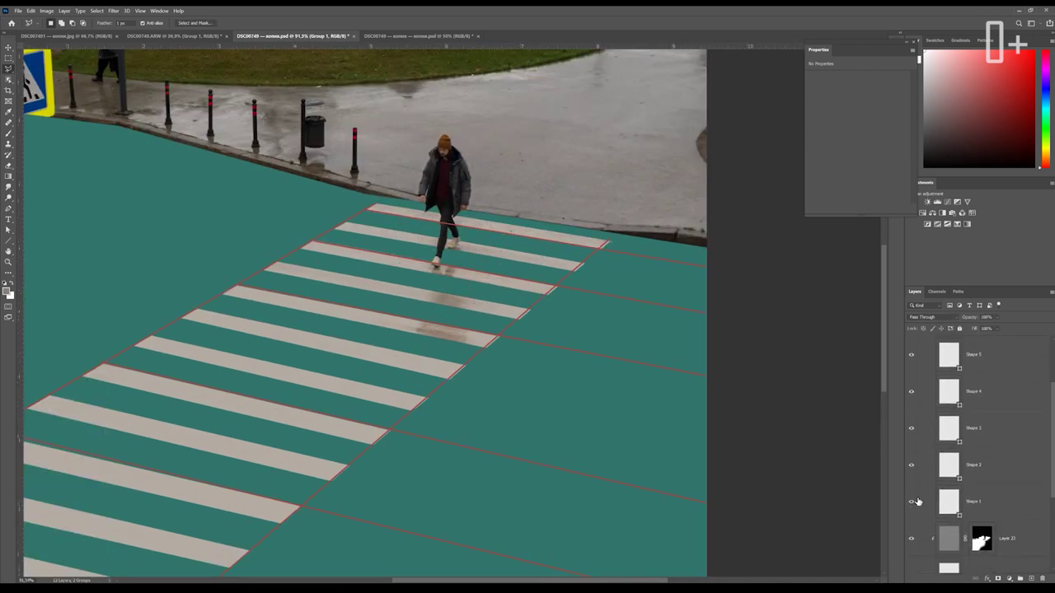
# Select the Shape 1 guide line and duplicate it with Ctrl+J
pyautogui.click(948, 503)
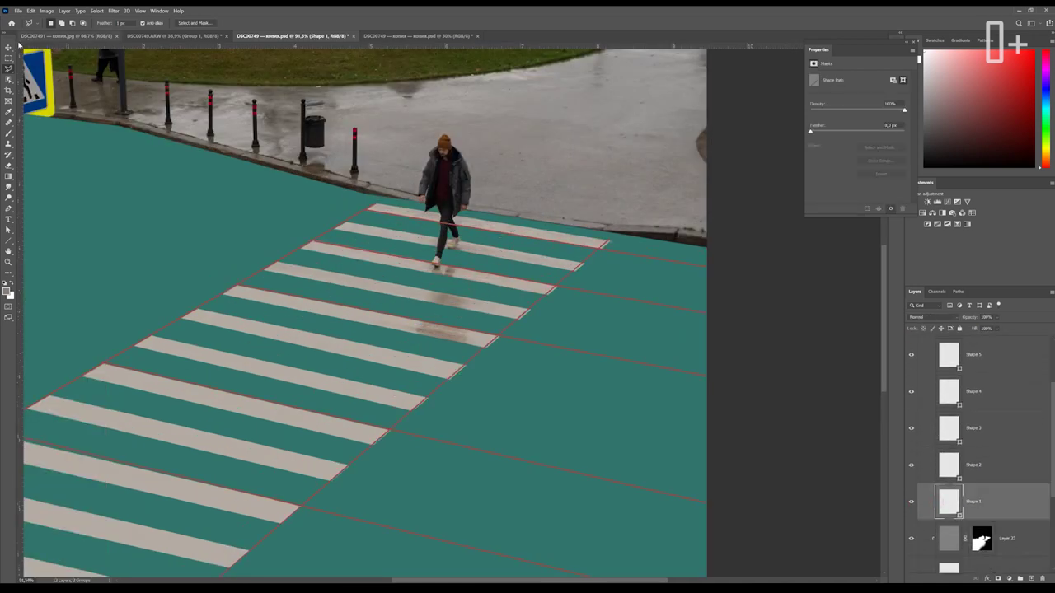
pyautogui.press('v')
pyautogui.scroll(1, 600, 233)
pyautogui.scroll(-1, 600, 233)
pyautogui.scroll(-2, 600, 234)
pyautogui.scroll(-2, 598, 235)
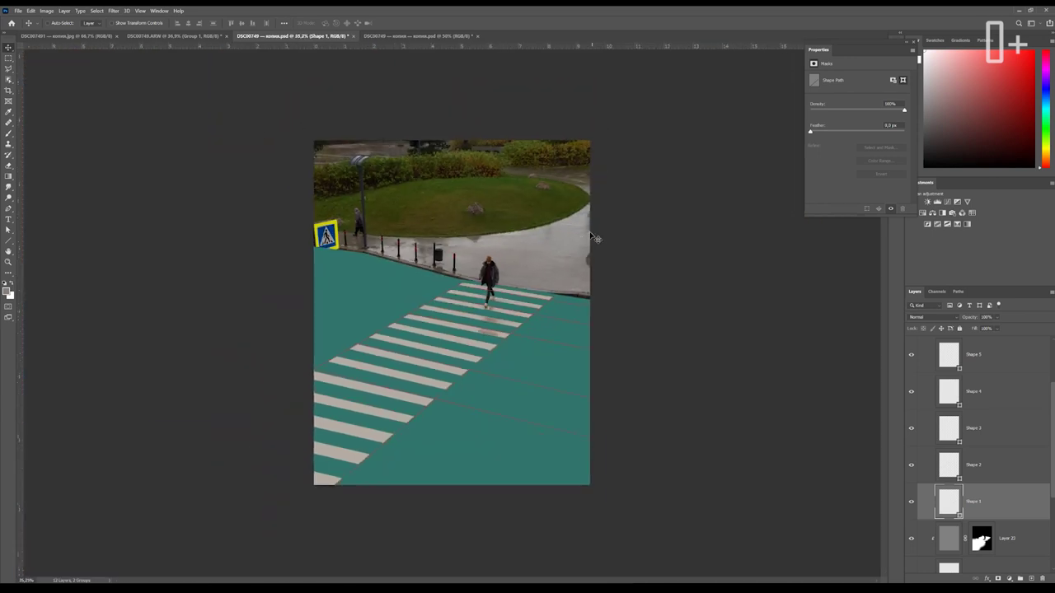
pyautogui.scroll(3, 480, 384)
pyautogui.scroll(-1, 483, 385)
pyautogui.hotkey('ctrl', 'j')
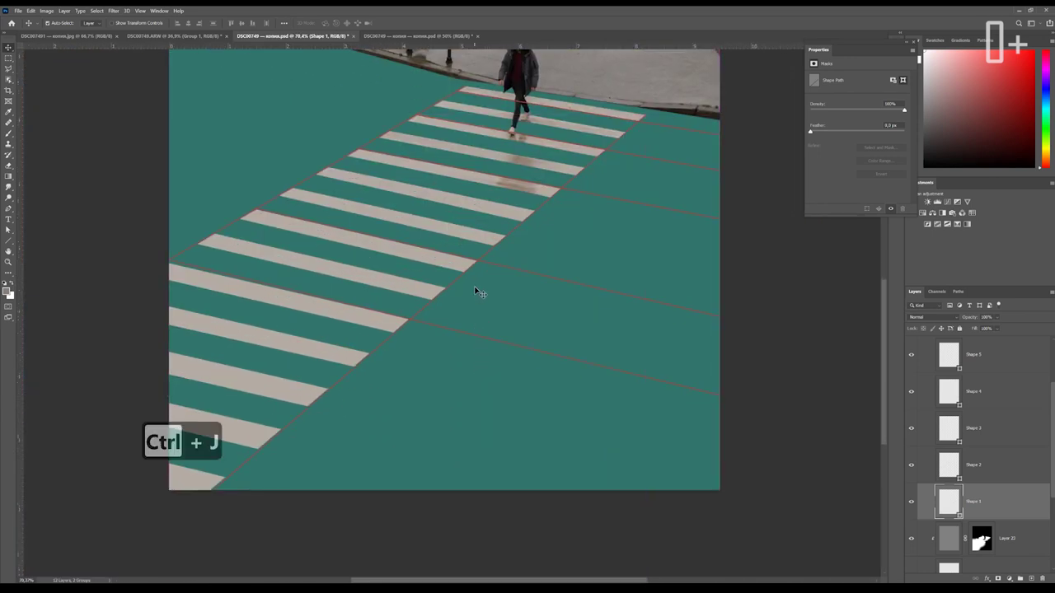
# Shift the copied line just right of the original and rotate it slightly
pyautogui.moveTo(477, 290); pyautogui.dragTo(483, 301)
pyautogui.scroll(2, 483, 301)
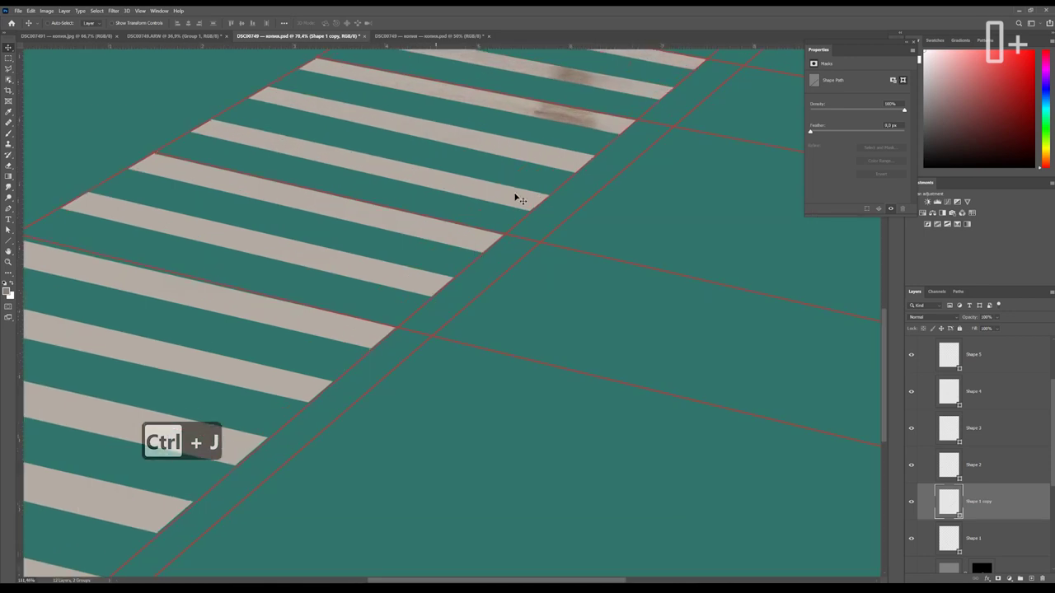
pyautogui.scroll(-1, 412, 301)
pyautogui.scroll(-1, 412, 301)
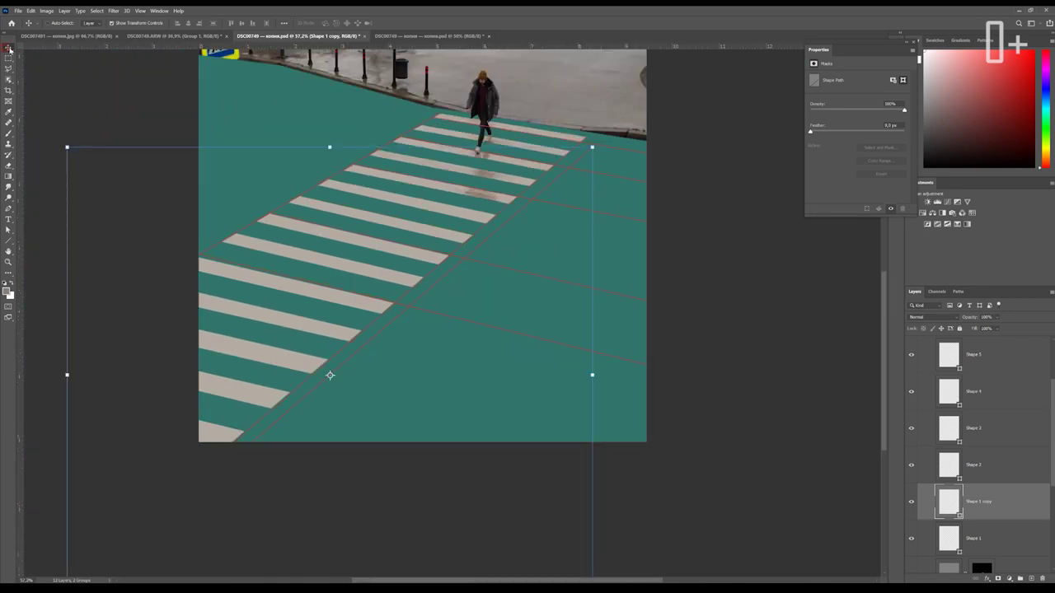
pyautogui.scroll(1, 330, 375)
pyautogui.moveTo(330, 375); pyautogui.dragTo(278, 385)
pyautogui.moveTo(599, 100); pyautogui.dragTo(599, 99)
pyautogui.press('Return')
# Tilt the copied line a bit more so it runs along the crosswalk's right edge
pyautogui.scroll(1, 483, 258)
pyautogui.scroll(-1, 482, 258)
pyautogui.scroll(-1, 499, 270)
pyautogui.scroll(-1, 498, 270)
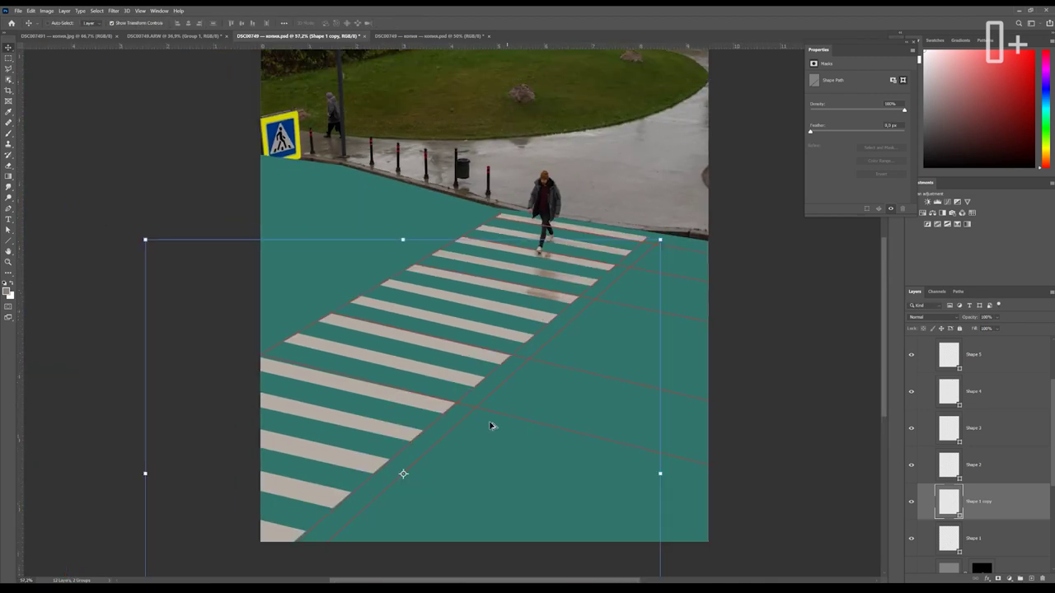
pyautogui.scroll(2, 486, 428)
pyautogui.moveTo(742, 181); pyautogui.dragTo(688, 244)
pyautogui.press('Return')
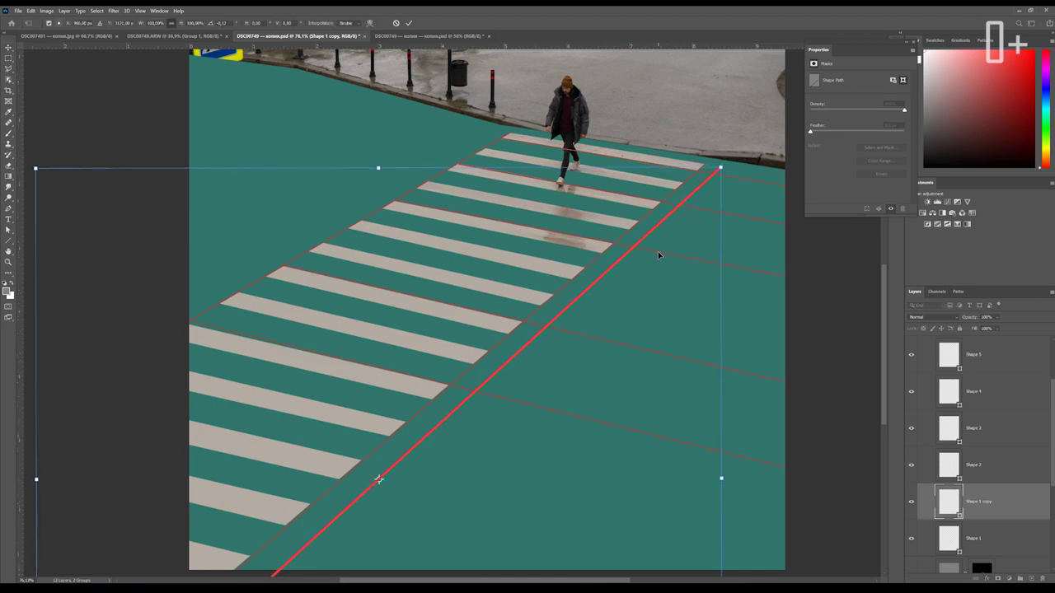
pyautogui.scroll(-1, 626, 275)
pyautogui.scroll(2, 623, 276)
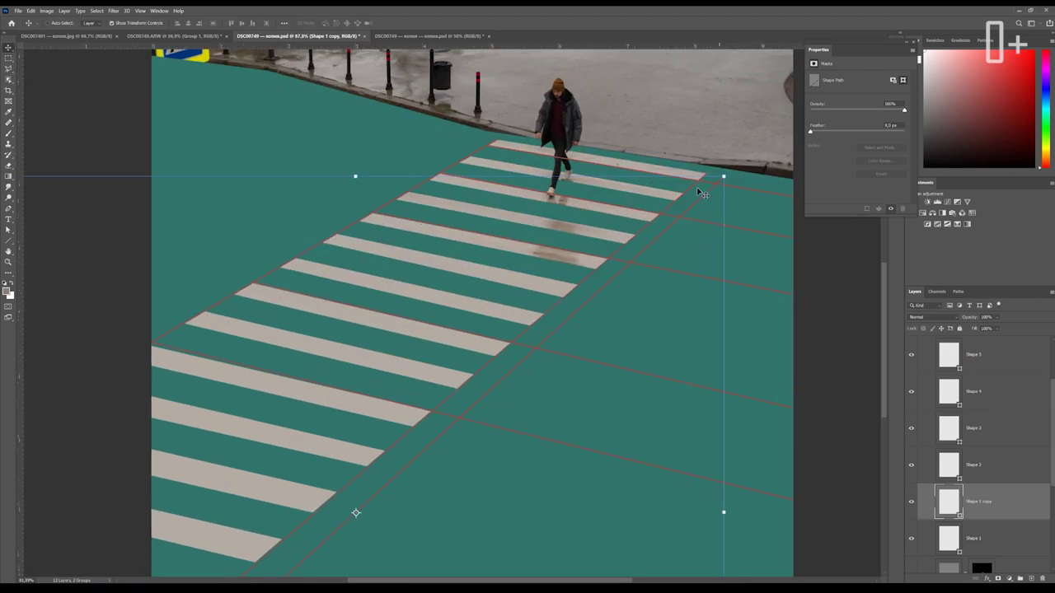
pyautogui.scroll(-2, 305, 548)
pyautogui.scroll(-5, 954, 454)
pyautogui.scroll(-1, 954, 454)
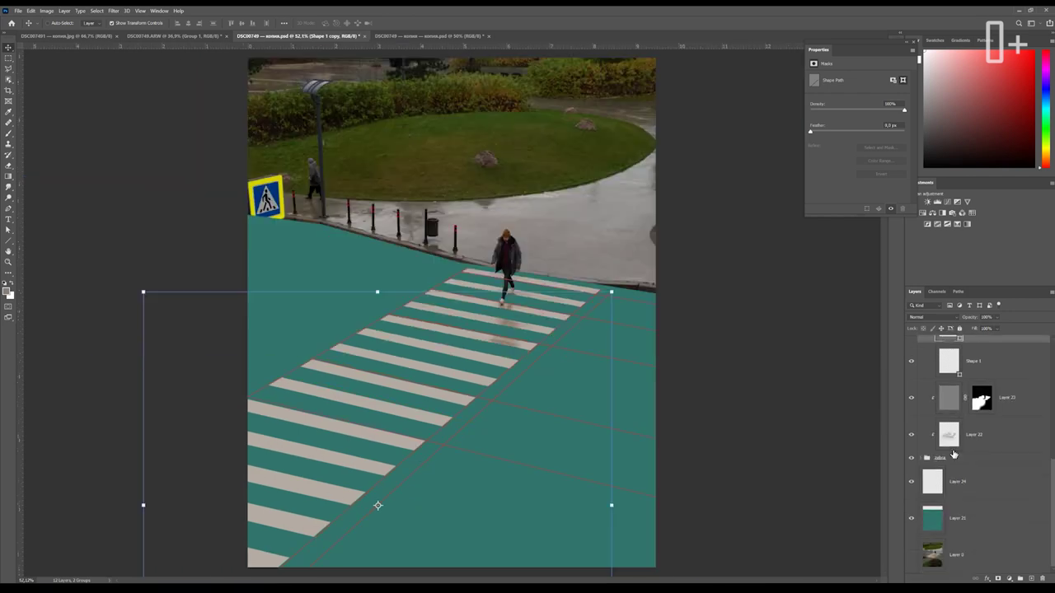
# On Layer 24, start a Polygonal Lasso outline at the crossing's far corner
pyautogui.click(960, 484)
pyautogui.click(8, 69)
pyautogui.scroll(5, 607, 314)
pyautogui.press('Escape')
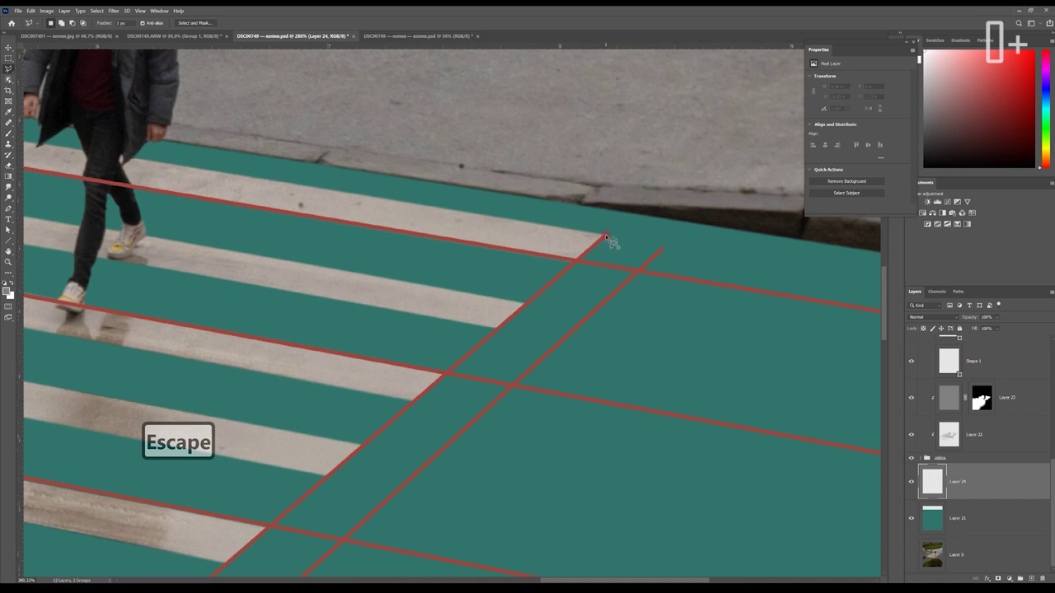
pyautogui.click(604, 237)
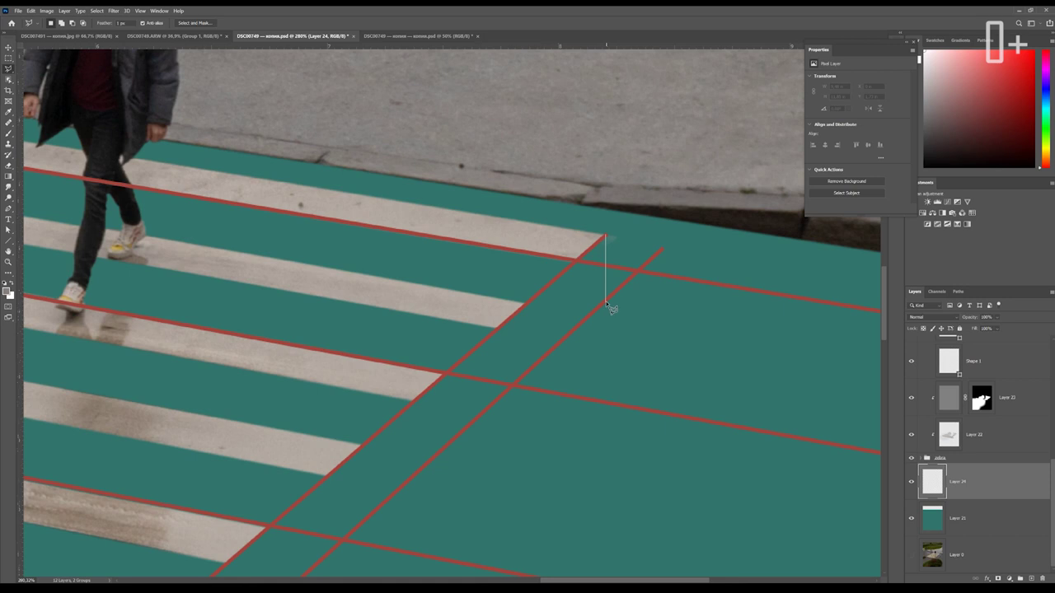
pyautogui.scroll(-5, 602, 295)
pyautogui.scroll(3, 333, 496)
pyautogui.scroll(-2, 141, 537)
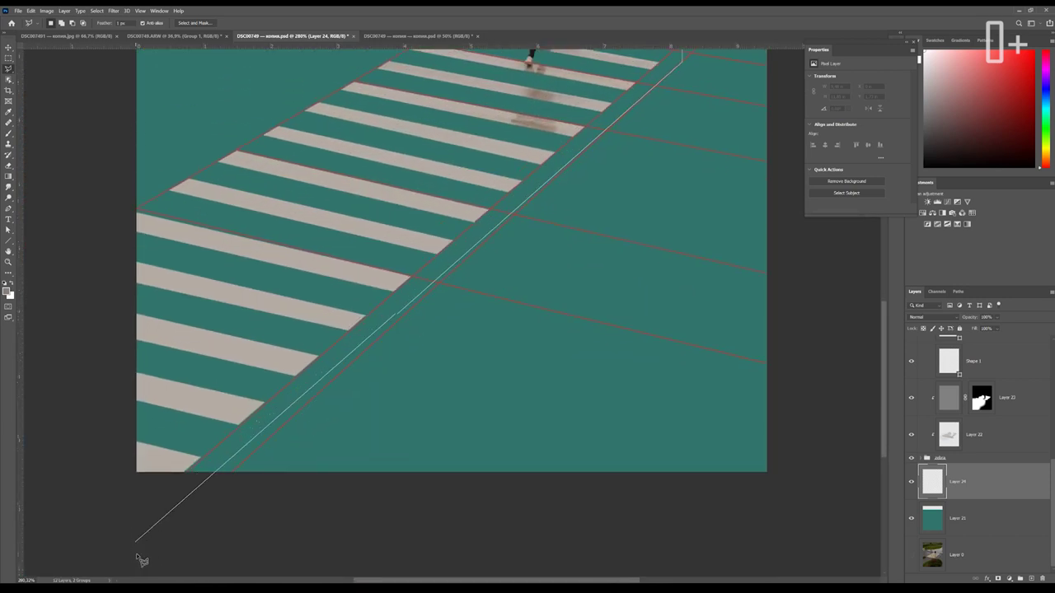
pyautogui.scroll(3, 141, 558)
pyautogui.scroll(-1, 150, 473)
# Close the outline around the crossing and side strip, fill it grey, and deselect
pyautogui.click(105, 437)
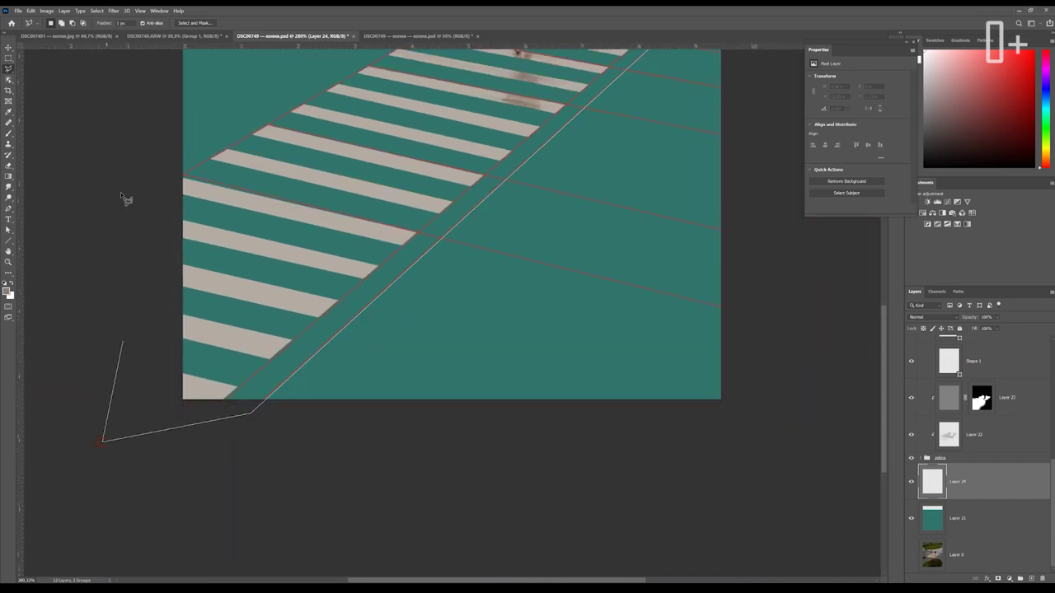
pyautogui.scroll(-1, 160, 149)
pyautogui.scroll(3, 154, 219)
pyautogui.doubleClick(154, 218)
pyautogui.scroll(-5, 751, 329)
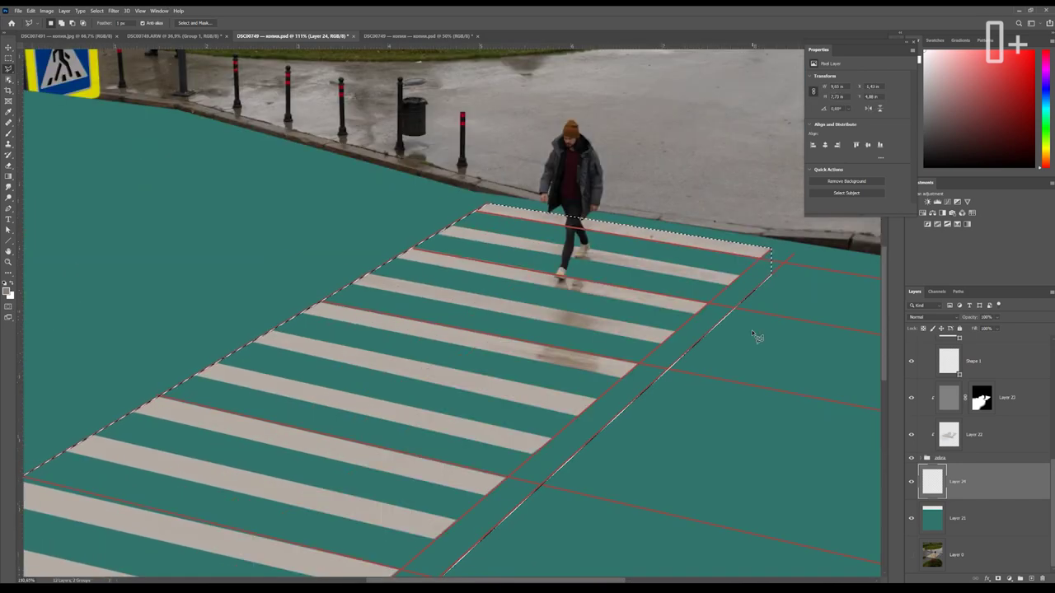
pyautogui.hotkey('alt', 'BackSpace')
pyautogui.hotkey('ctrl', 'd')
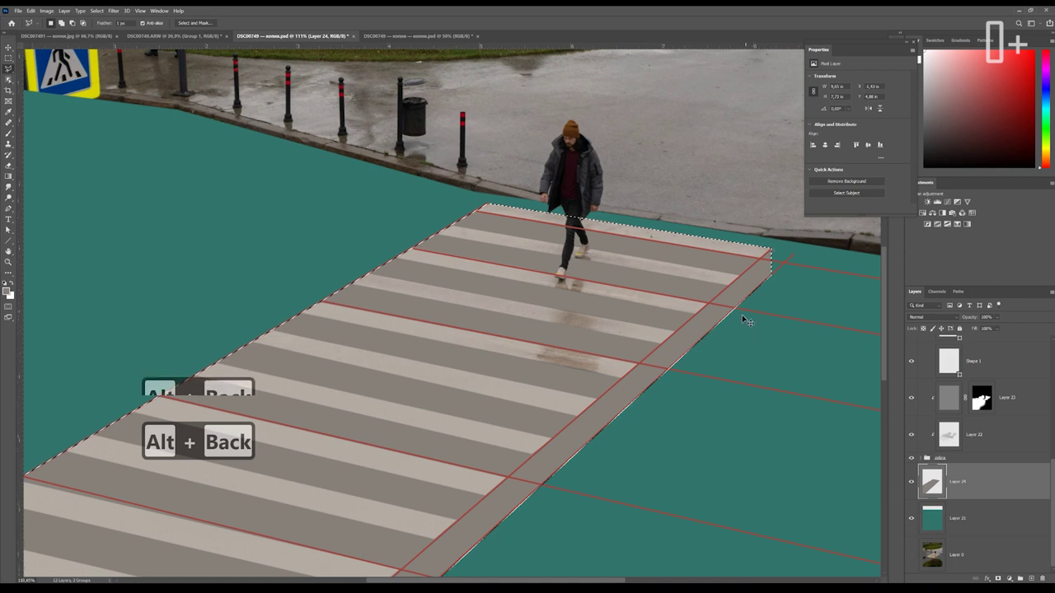
pyautogui.scroll(-3, 585, 325)
pyautogui.scroll(2, 975, 417)
pyautogui.scroll(-1, 975, 417)
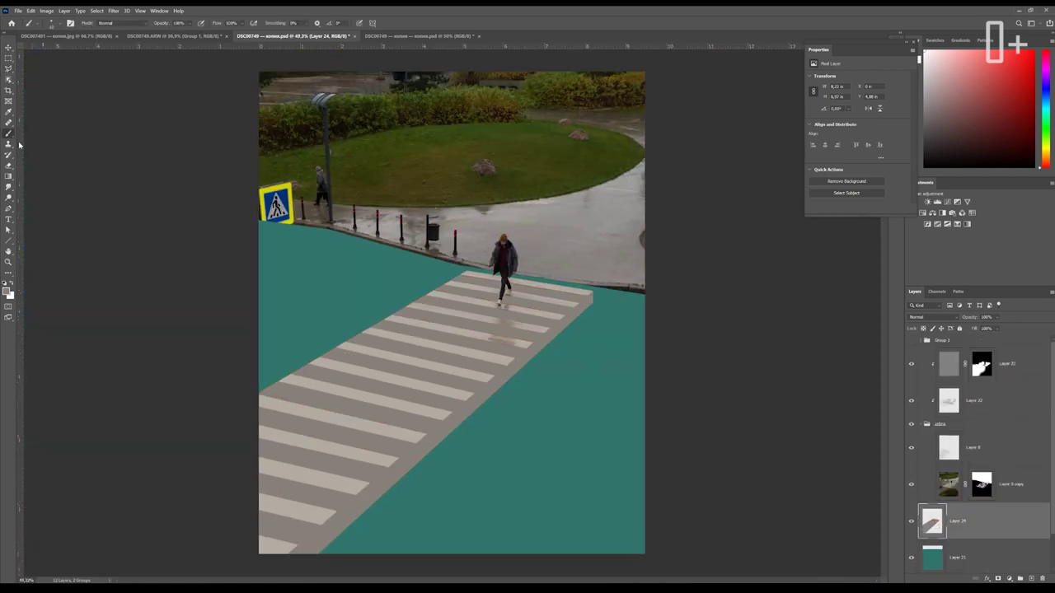
# Cut away the excess grey beside the first block step on Layer 24
pyautogui.scroll(3, 456, 317)
pyautogui.press('l')
pyautogui.scroll(4, 484, 227)
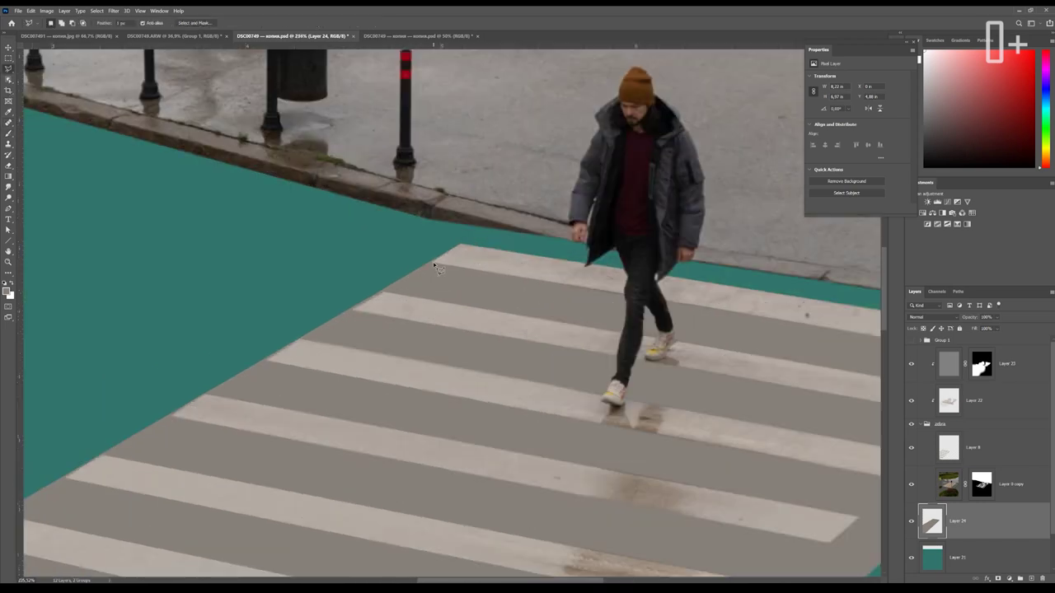
pyautogui.scroll(-4, 434, 265)
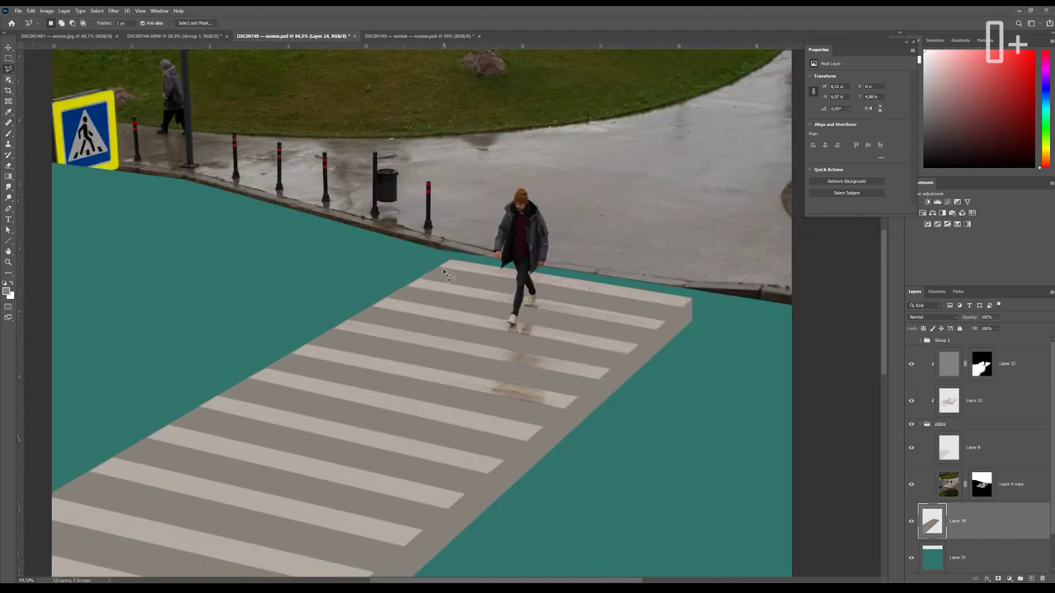
pyautogui.scroll(2, 377, 305)
pyautogui.scroll(1, 384, 283)
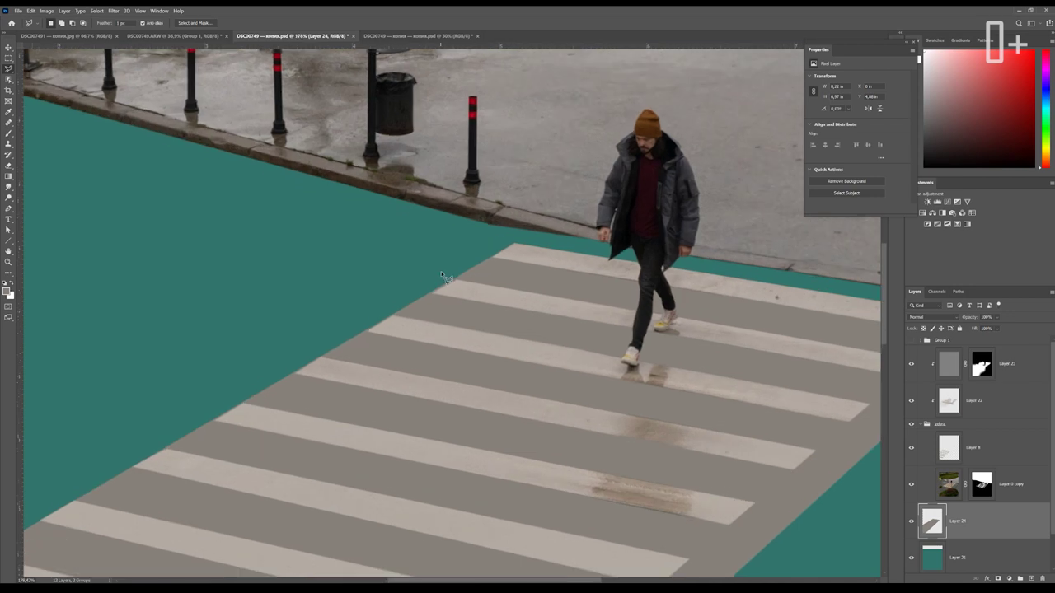
pyautogui.scroll(-3, 513, 284)
pyautogui.scroll(5, 502, 272)
pyautogui.press('Escape')
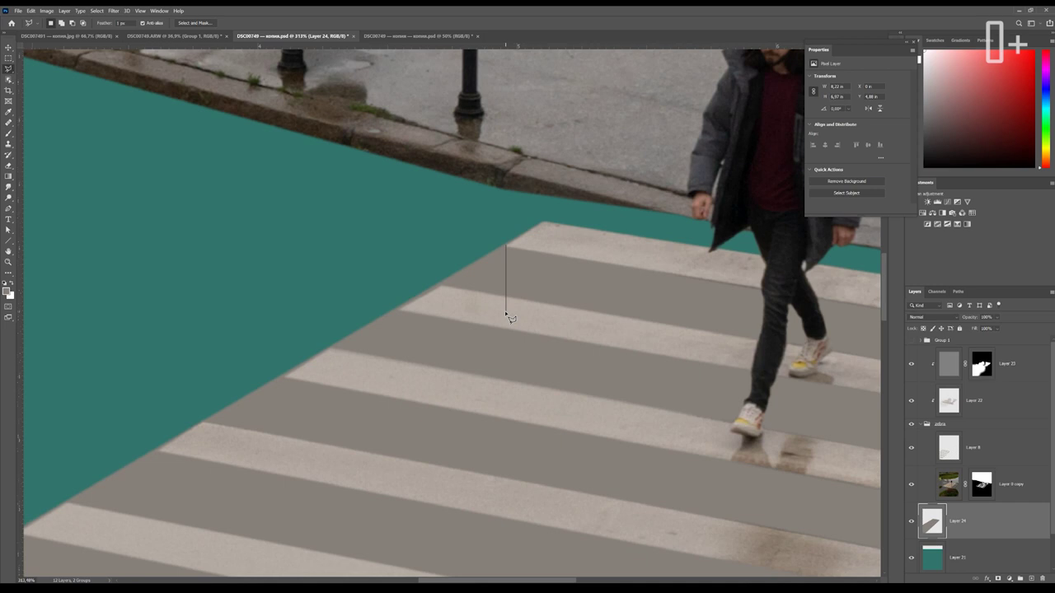
pyautogui.click(399, 311)
pyautogui.click(372, 292)
pyautogui.click(434, 205)
pyautogui.click(543, 215)
pyautogui.press('Return')
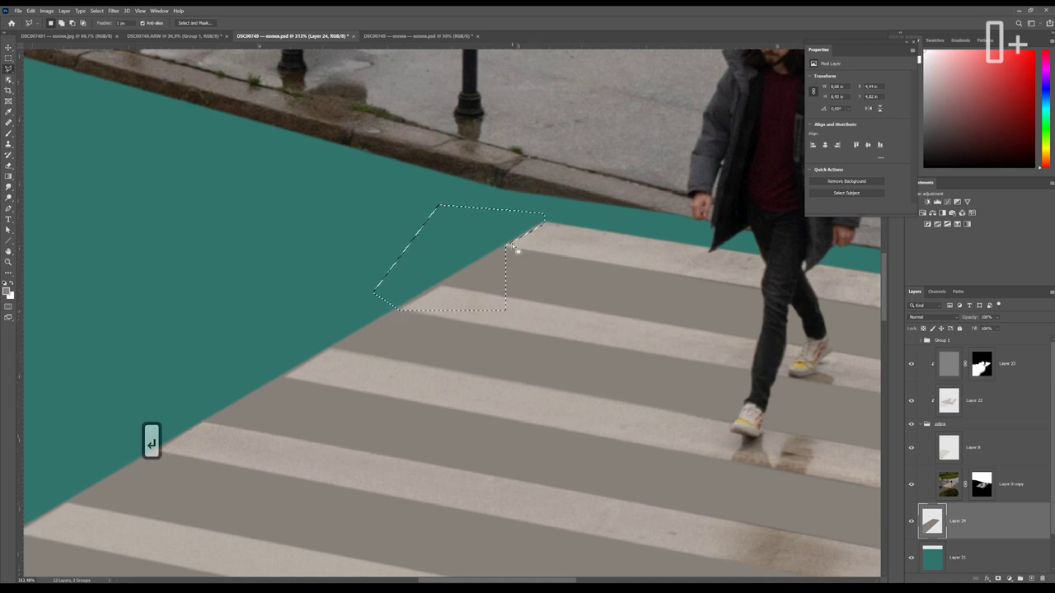
pyautogui.press('Delete')
pyautogui.hotkey('ctrl', 'd')
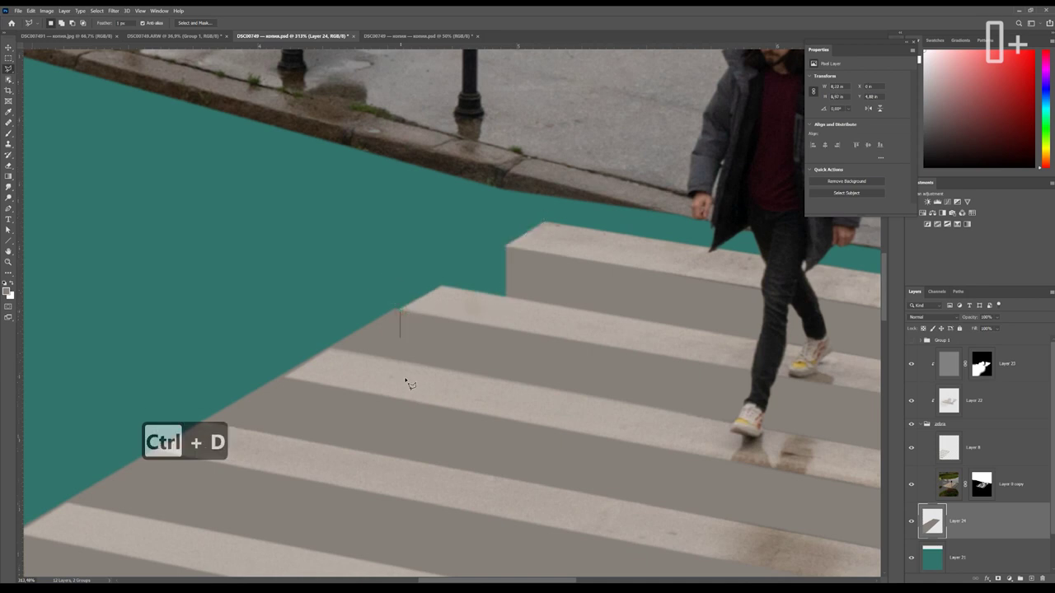
# Delete the leftover grey beside the next block step
pyautogui.click(400, 376)
pyautogui.click(253, 367)
pyautogui.click(306, 218)
pyautogui.press('Return')
pyautogui.press('Delete')
pyautogui.hotkey('ctrl', 'd')
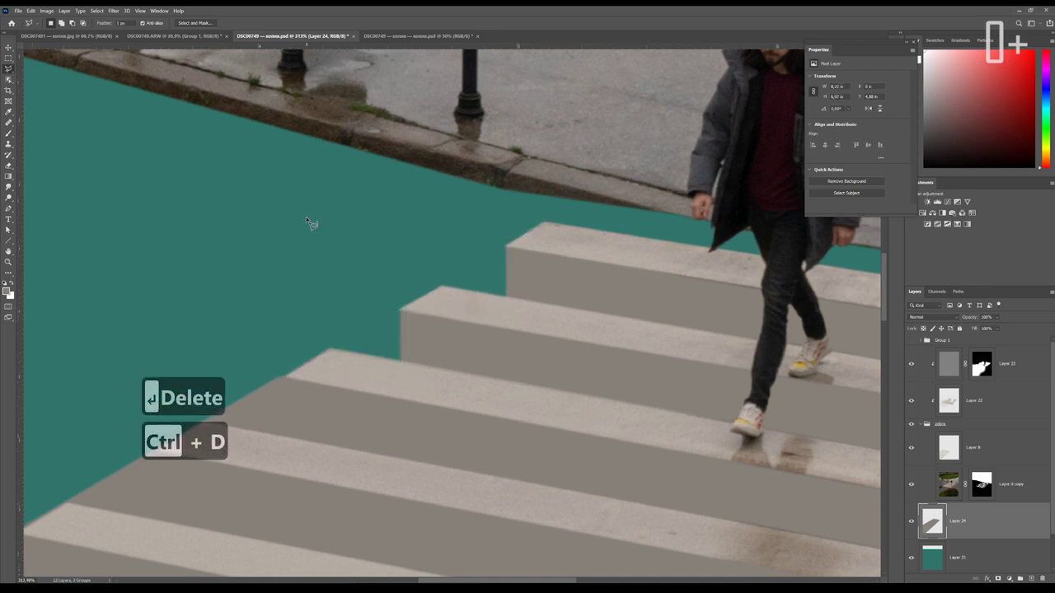
# Trim the grey left of the following step edge to reveal the road
pyautogui.scroll(1, 305, 215)
pyautogui.click(419, 284)
pyautogui.click(420, 376)
pyautogui.click(288, 351)
pyautogui.press('Delete')
pyautogui.hotkey('ctrl', 'd')
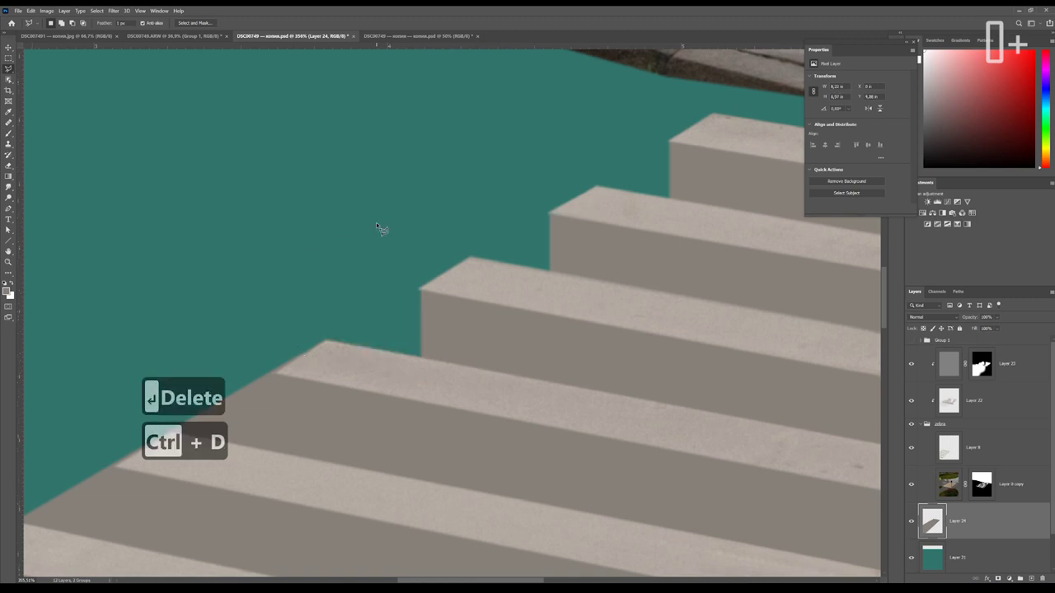
# View the crossing at actual size and delete the remaining excess grey from the blocks
pyautogui.hotkey('ctrl', '1')
pyautogui.scroll(2, 495, 249)
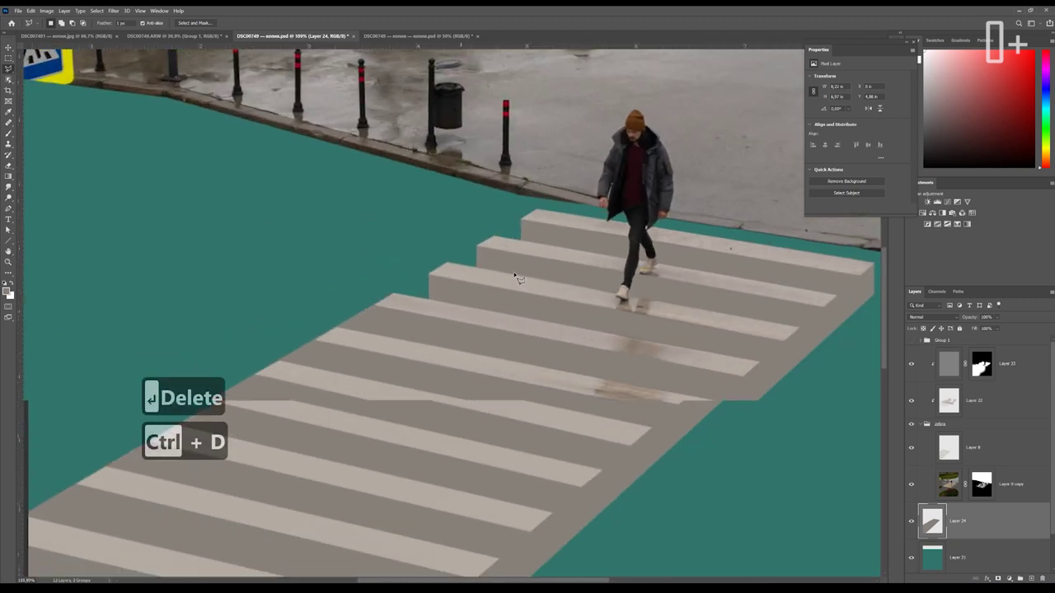
pyautogui.scroll(3, 397, 307)
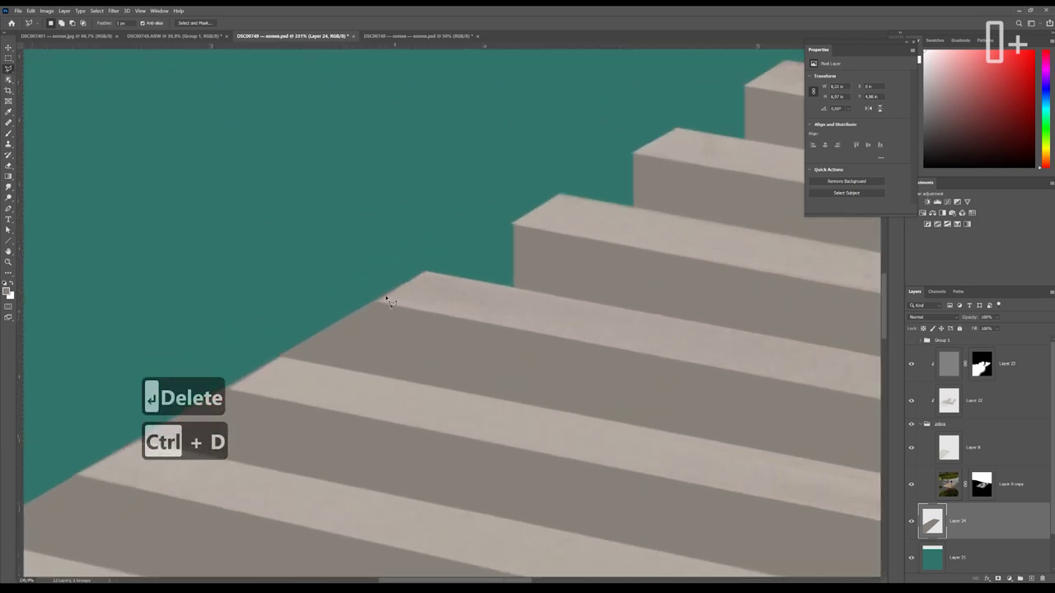
pyautogui.press('Delete')
pyautogui.hotkey('ctrl', 'd')
pyautogui.scroll(-2, 384, 306)
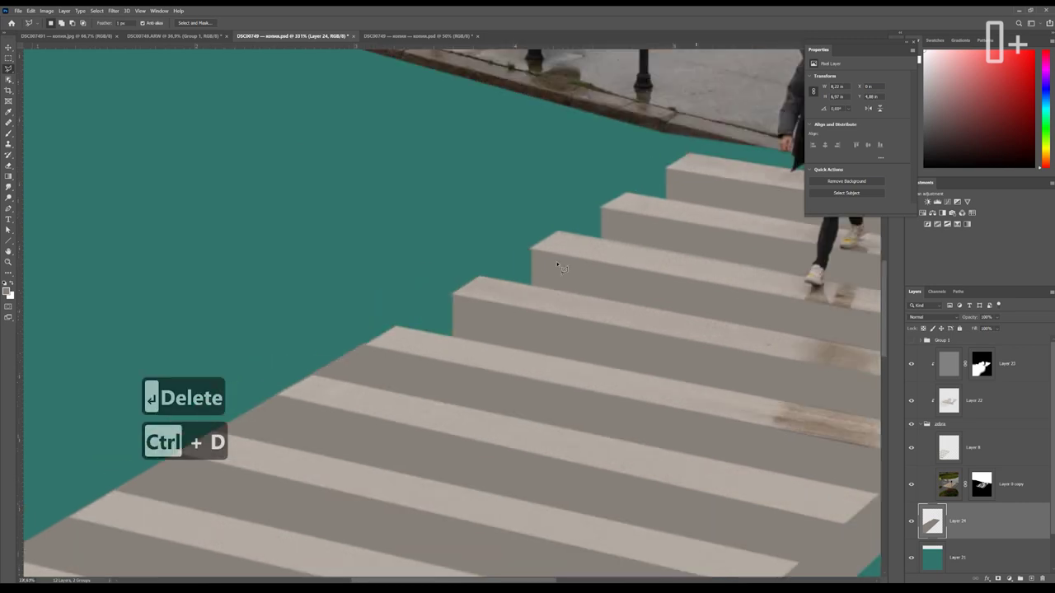
pyautogui.scroll(-2, 383, 307)
pyautogui.scroll(2, 636, 195)
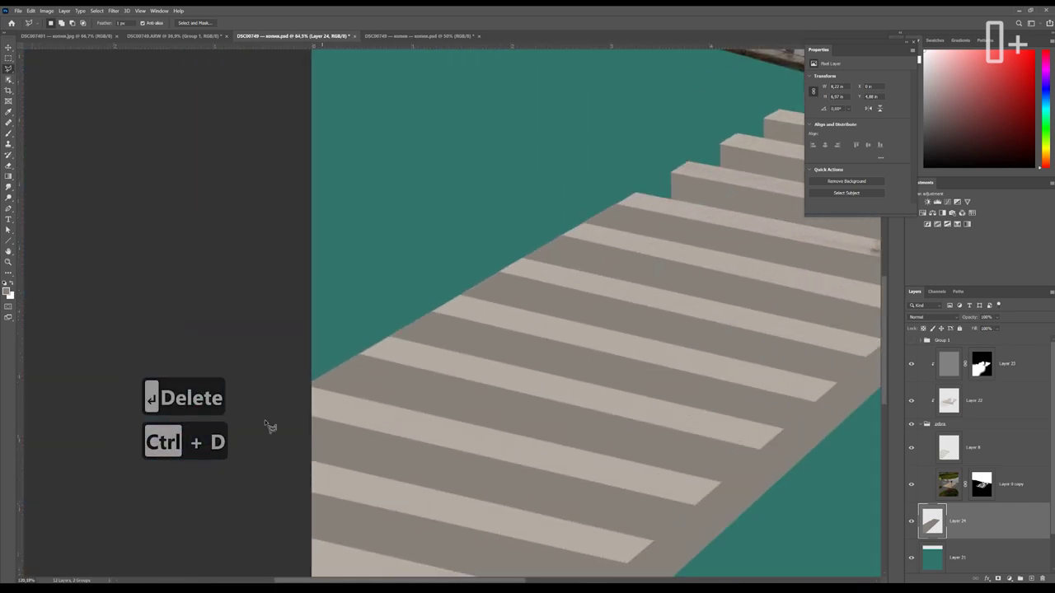
pyautogui.scroll(-2, 466, 286)
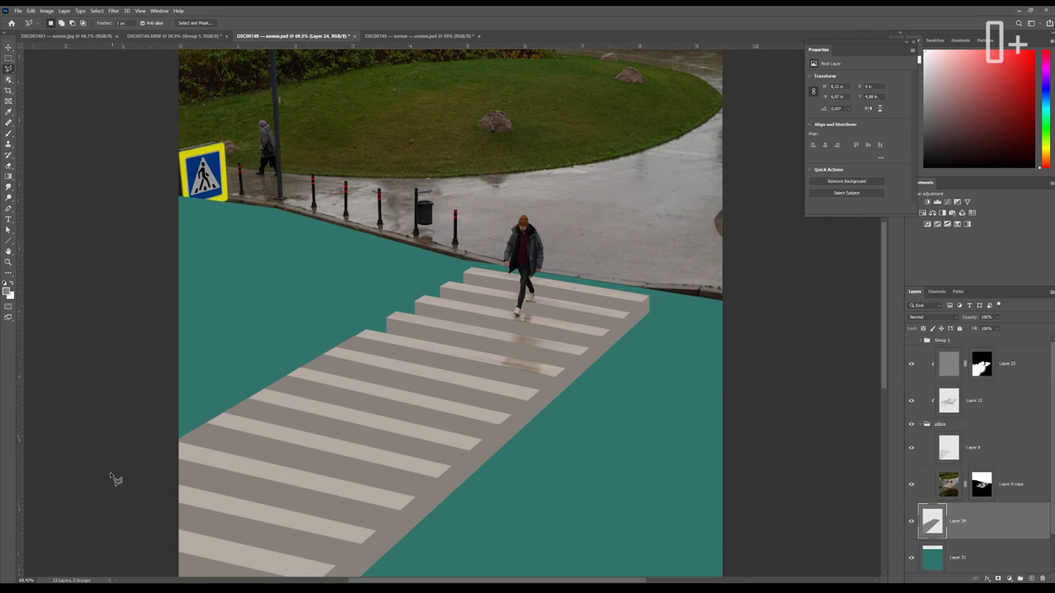
pyautogui.scroll(3, 654, 280)
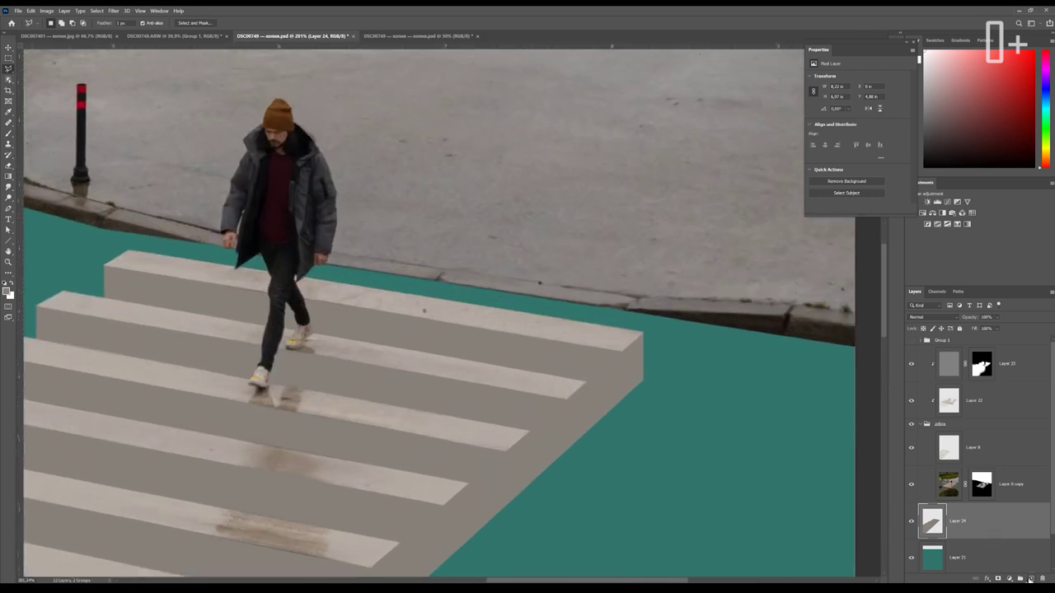
# Add Layer 25 clipped to the block shapes and outline the last block's end face
pyautogui.click(1030, 578)
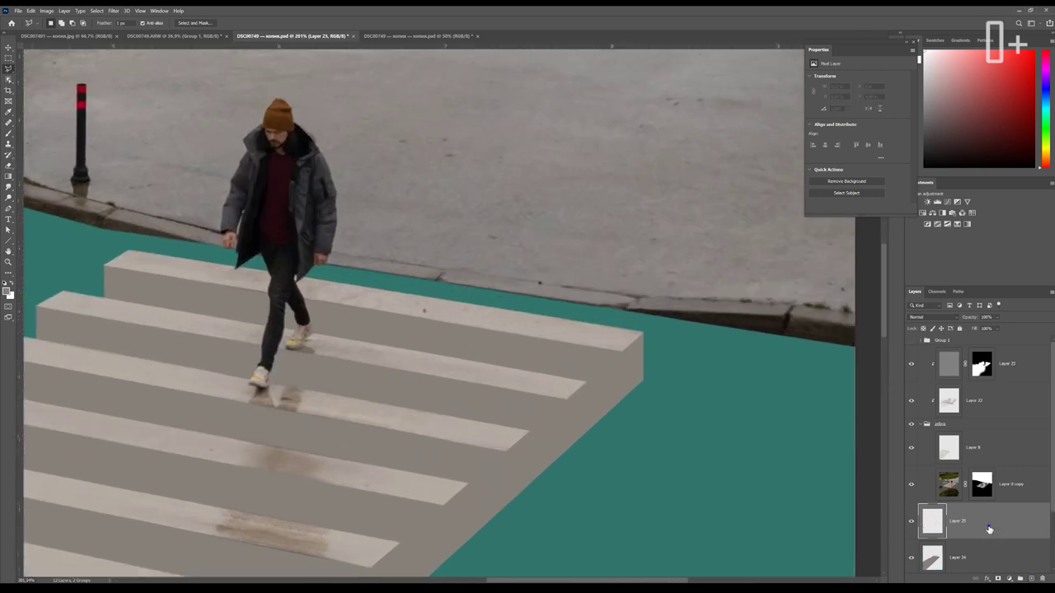
pyautogui.rightClick(989, 529)
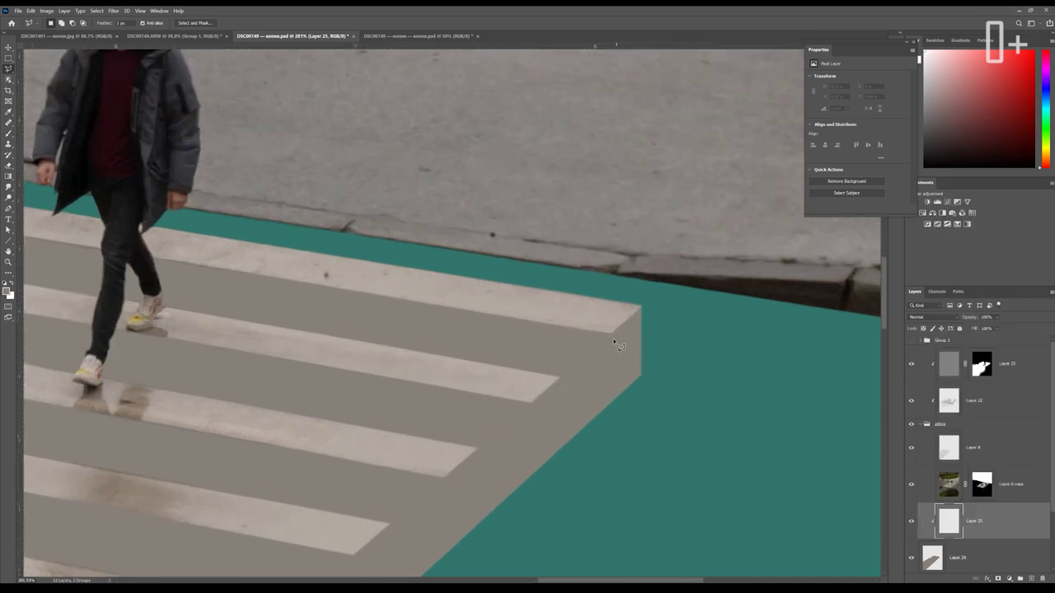
pyautogui.click(610, 334)
pyautogui.click(610, 441)
pyautogui.click(670, 388)
pyautogui.click(651, 297)
pyautogui.click(621, 304)
pyautogui.click(610, 333)
# Sample a grey shading colour from the image and fill that end face with it
pyautogui.scroll(2, 627, 330)
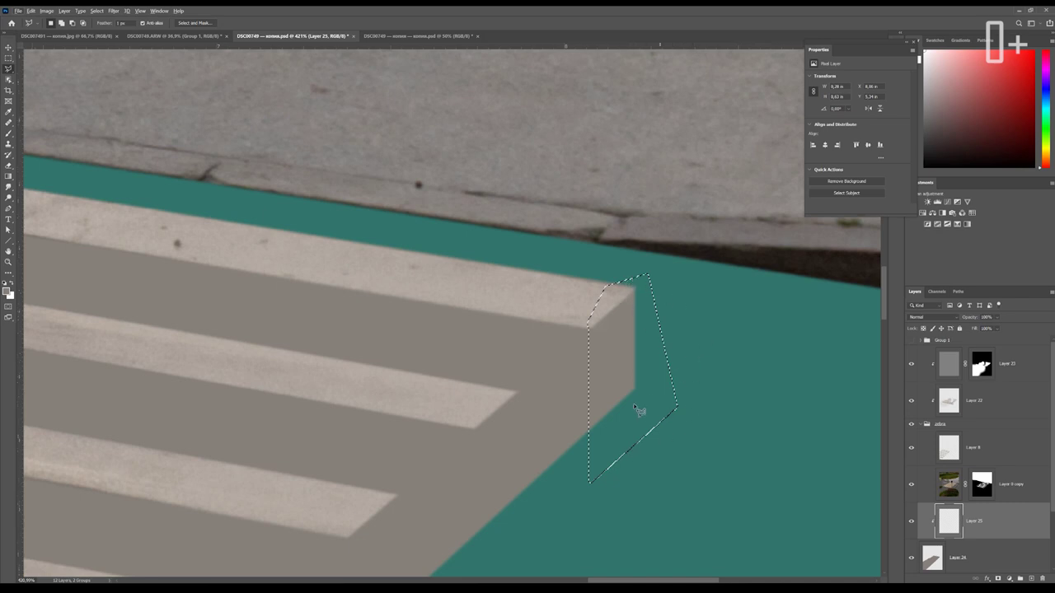
pyautogui.scroll(-2, 635, 352)
pyautogui.scroll(2, 620, 355)
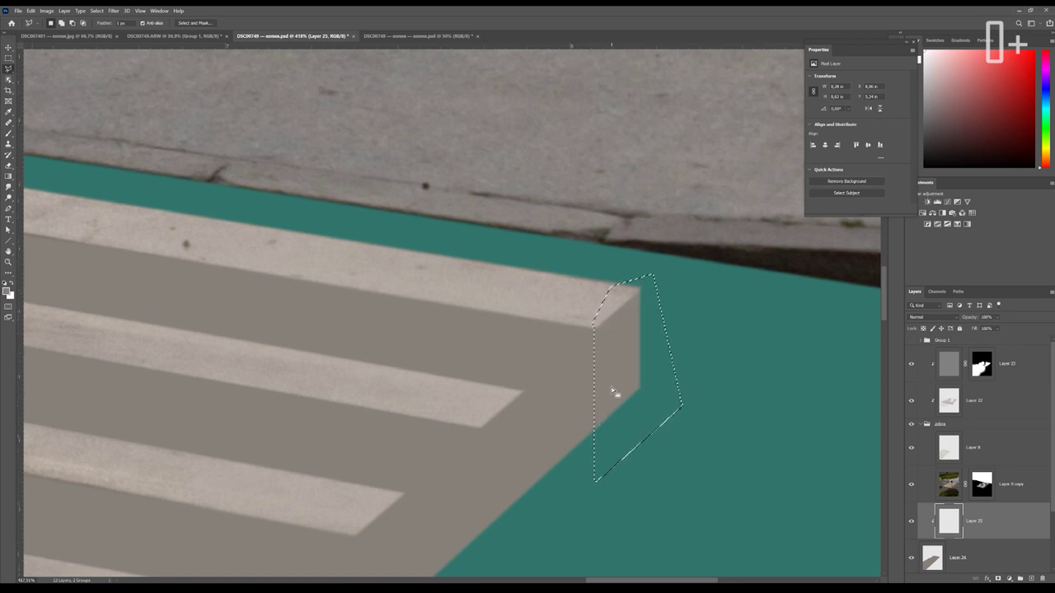
pyautogui.press('i')
pyautogui.click(370, 347)
pyautogui.click(8, 290)
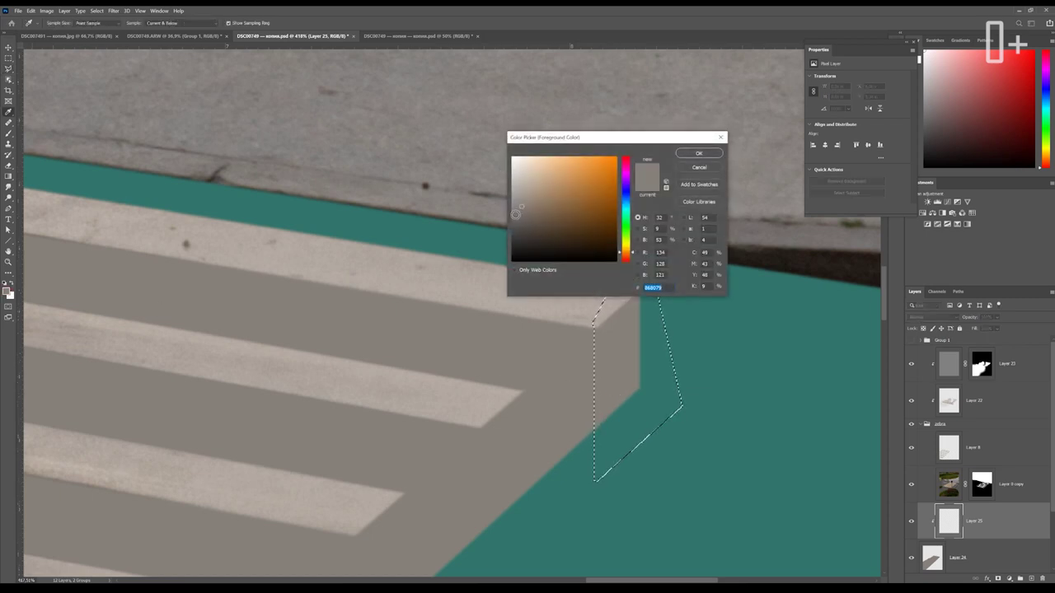
pyautogui.click(699, 153)
pyautogui.press('l')
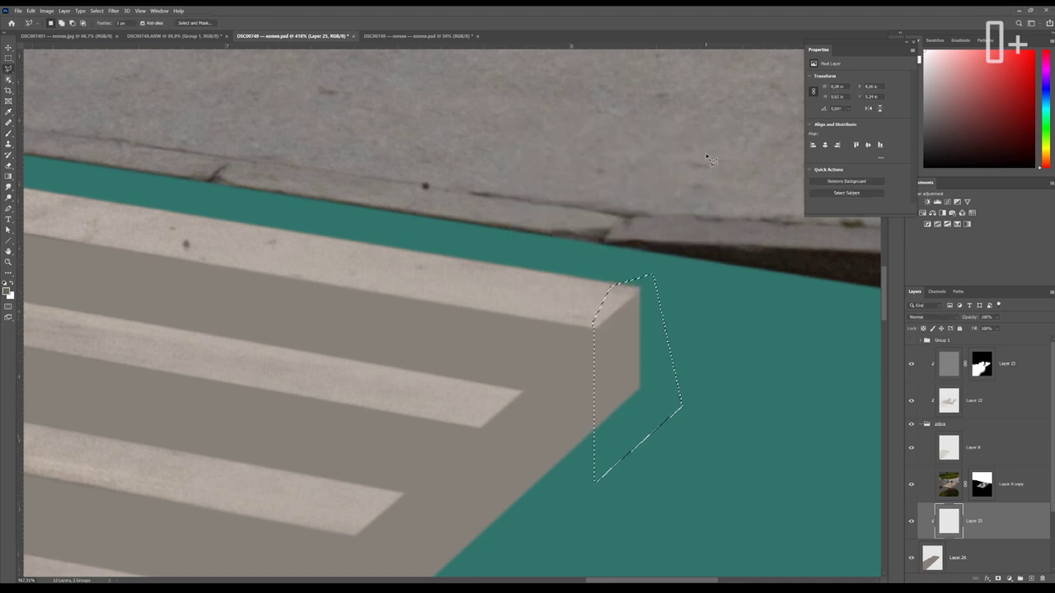
pyautogui.hotkey('alt', 'BackSpace')
pyautogui.hotkey('ctrl', 'd')
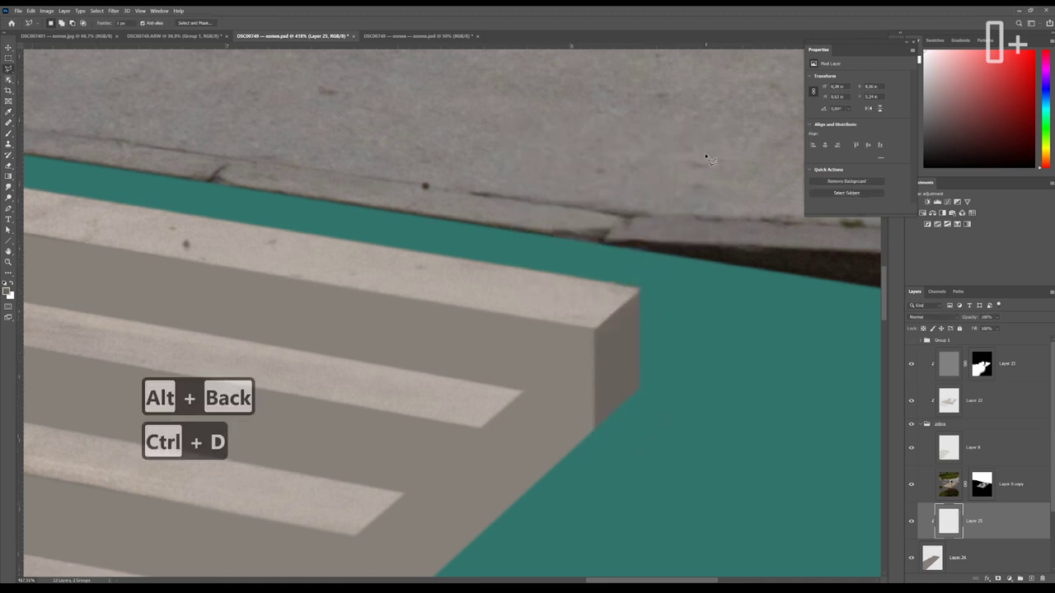
# Shade the next block's wedge-shaped end face with darker grey
pyautogui.scroll(1, 489, 334)
pyautogui.click(489, 333)
pyautogui.click(490, 495)
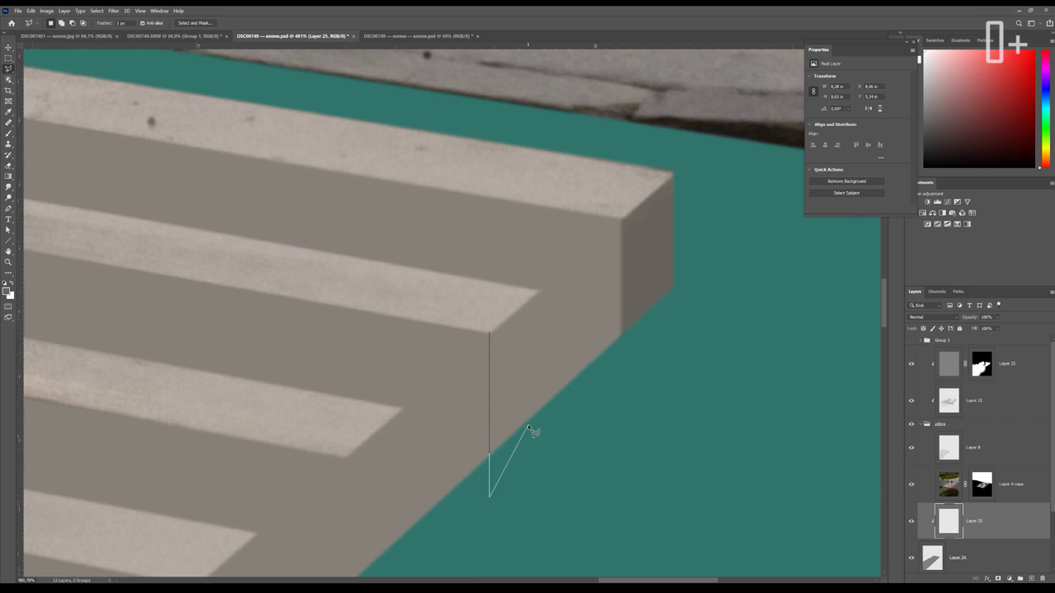
pyautogui.click(528, 422)
pyautogui.click(511, 298)
pyautogui.press('Return')
pyautogui.hotkey('alt', 'BackSpace')
pyautogui.hotkey('ctrl', 'd')
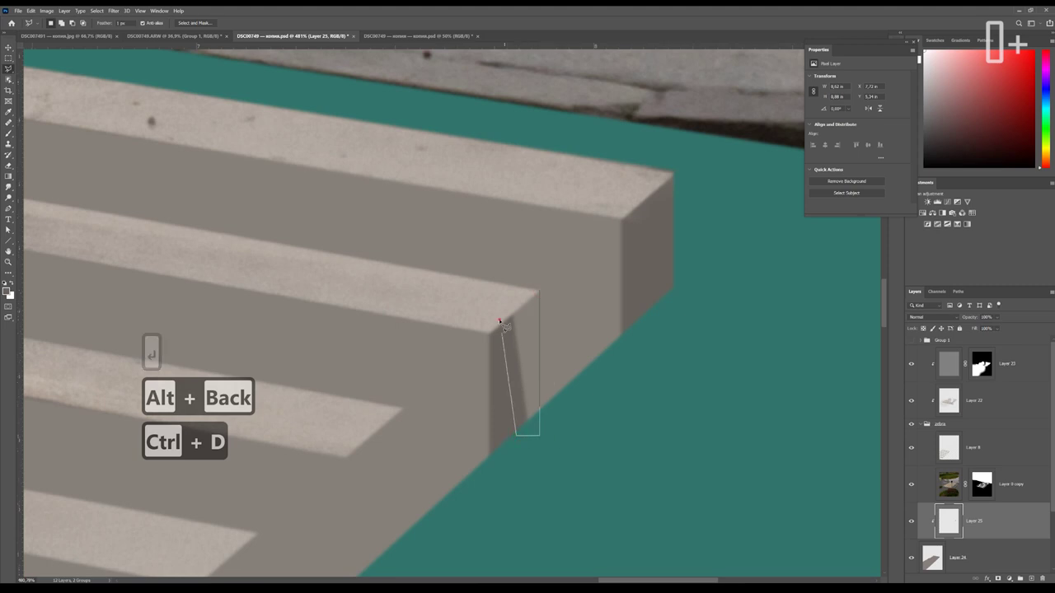
# Fill two more blocks' narrow end faces with darker grey and begin outlining another
pyautogui.press('Return')
pyautogui.hotkey('alt', 'BackSpace')
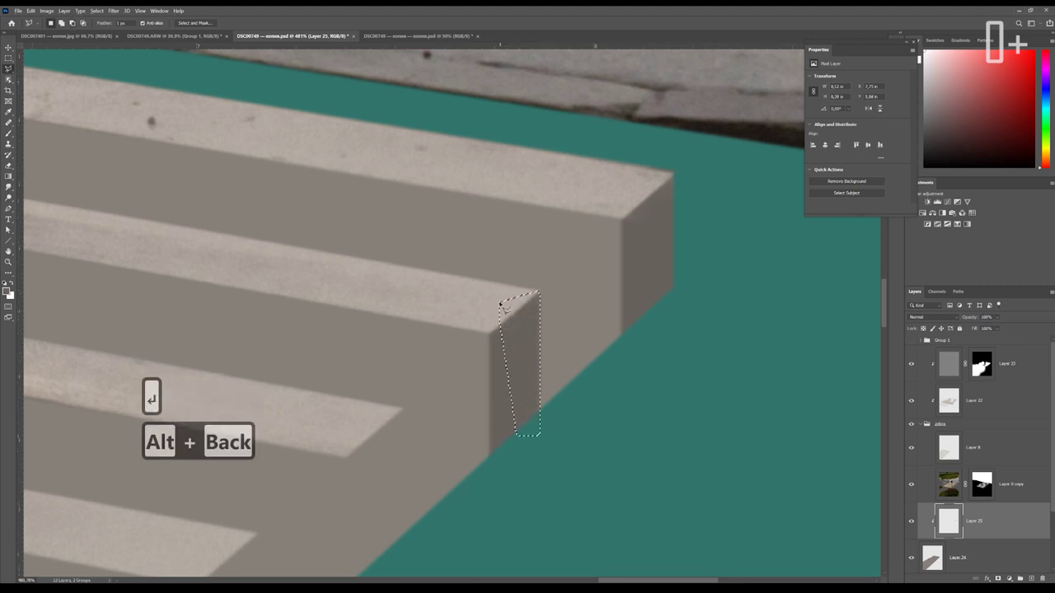
pyautogui.hotkey('ctrl', 'd')
pyautogui.click(456, 515)
pyautogui.click(483, 474)
pyautogui.click(477, 408)
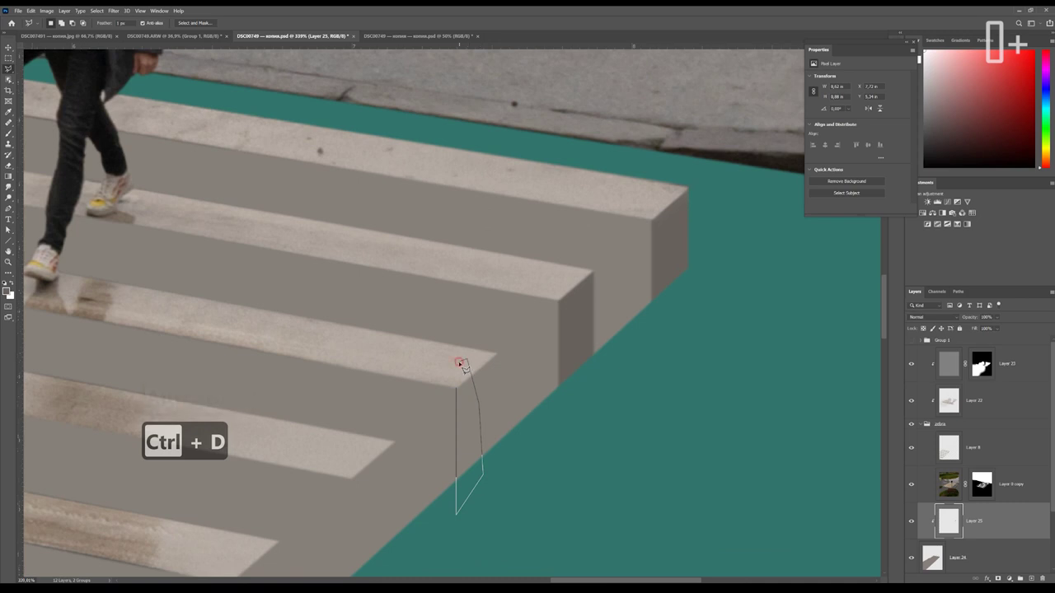
pyautogui.press('Return')
pyautogui.hotkey('alt', 'BackSpace')
pyautogui.hotkey('ctrl', 'd')
pyautogui.scroll(2, 500, 344)
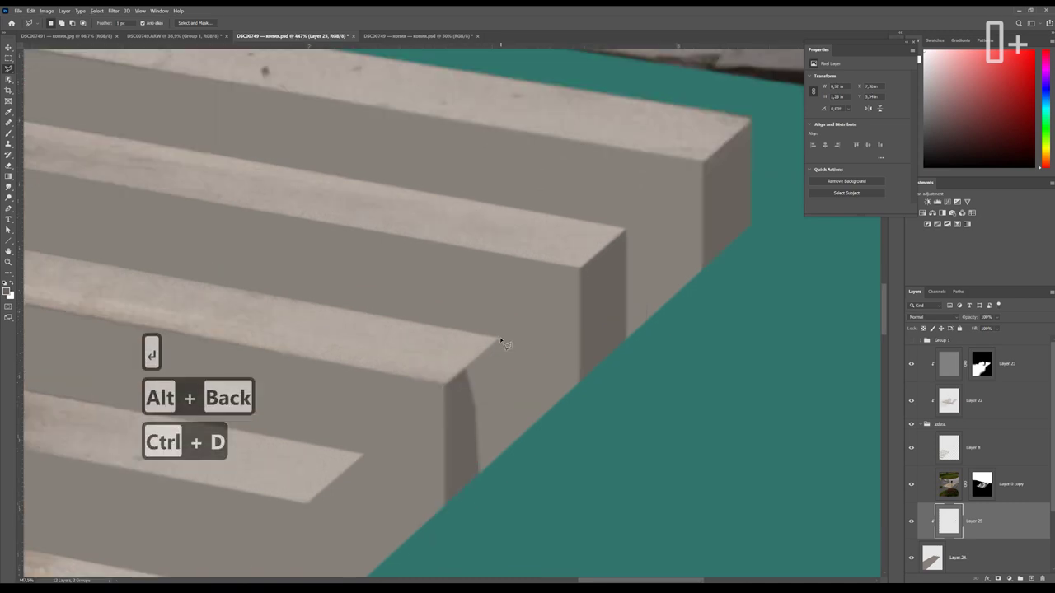
pyautogui.click(500, 341)
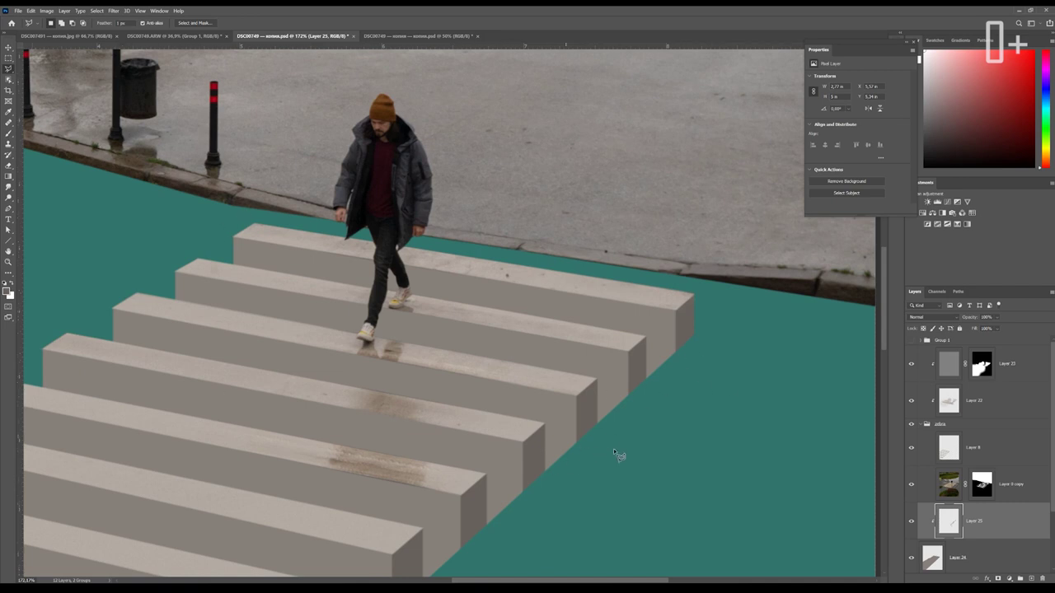
# Release Layer 25's clipping and delete its shading outside the Layer 24 block selection
pyautogui.rightClick(992, 522)
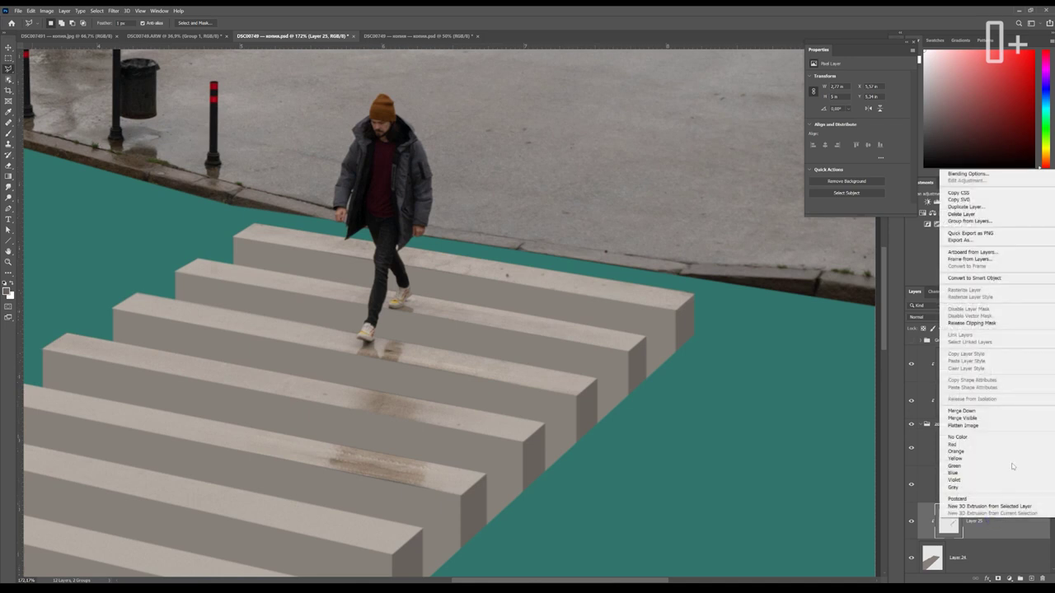
pyautogui.click(967, 324)
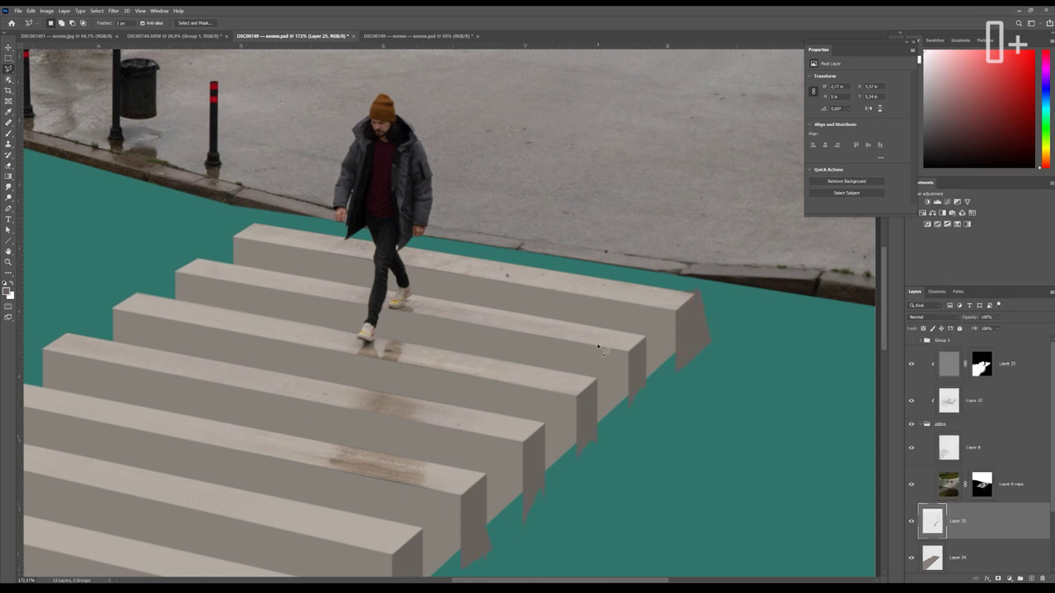
pyautogui.click(936, 550)
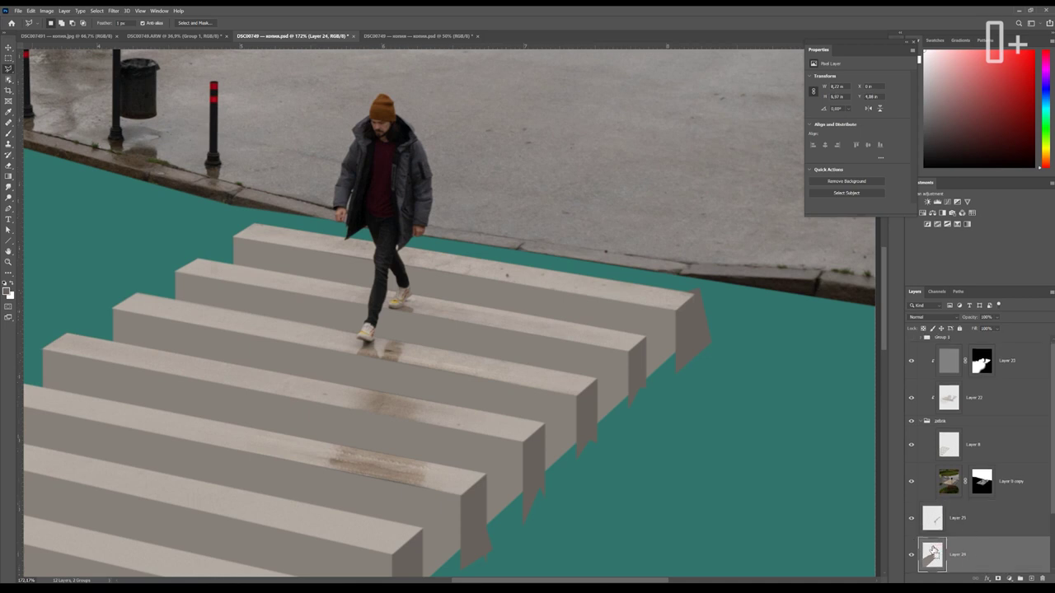
pyautogui.keyDown('ctrl'); pyautogui.click(933, 550); pyautogui.keyUp('ctrl')
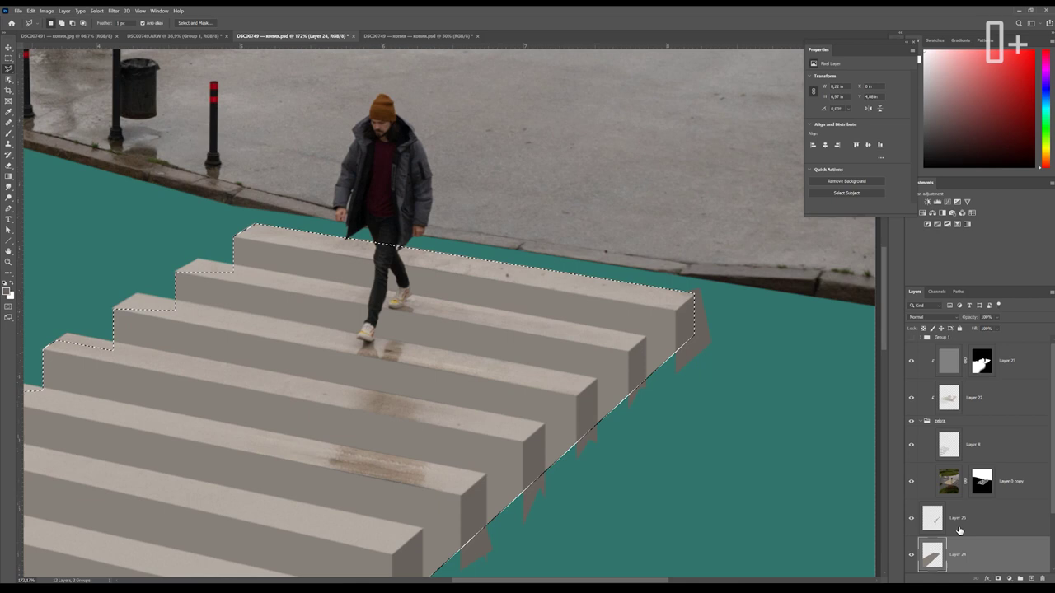
pyautogui.click(961, 522)
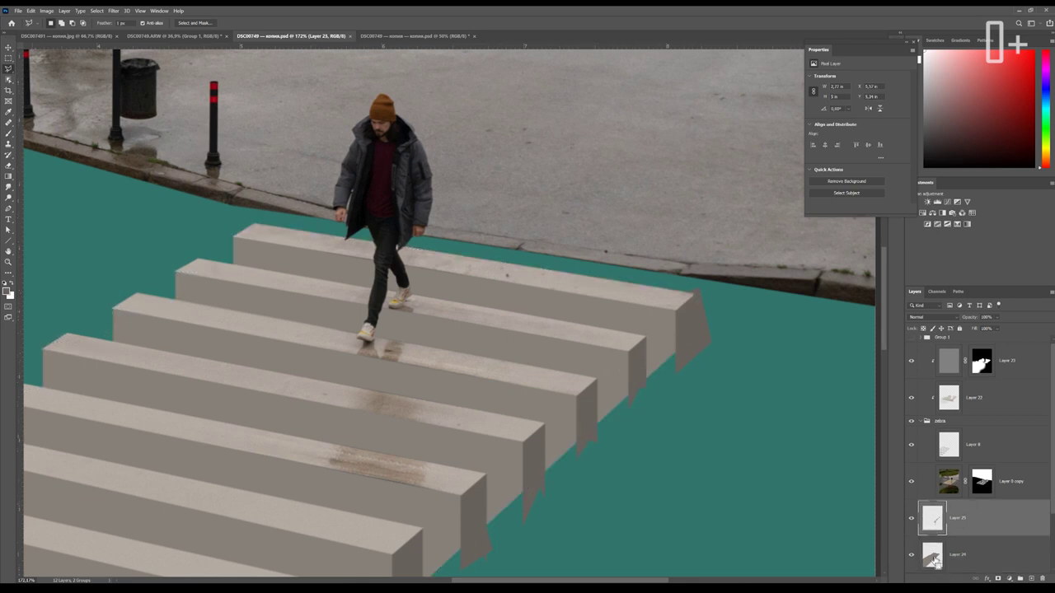
pyautogui.hotkey('ctrl', 'shift', 'i')
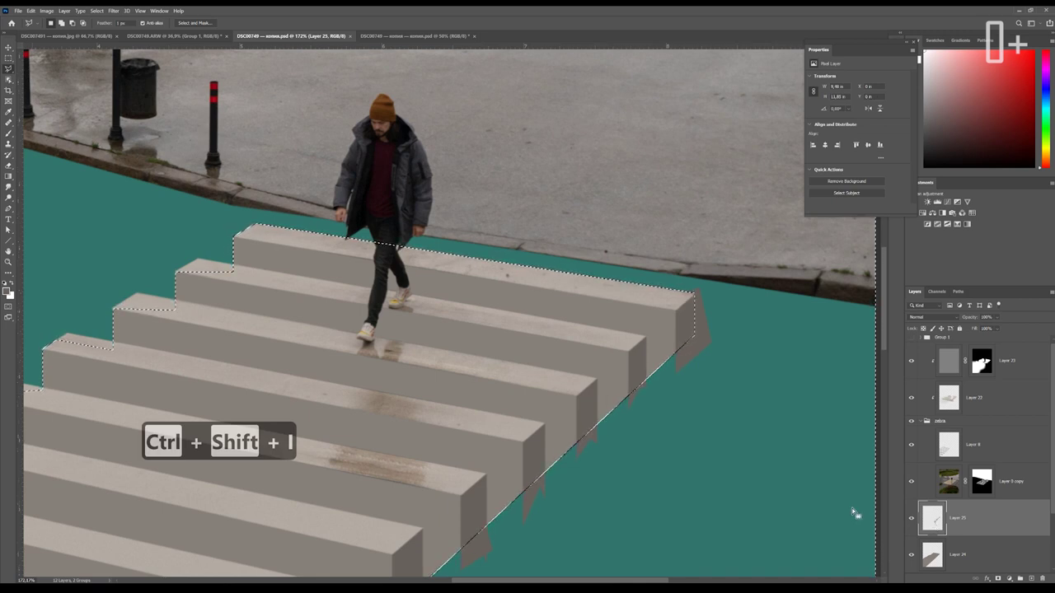
pyautogui.press('Delete')
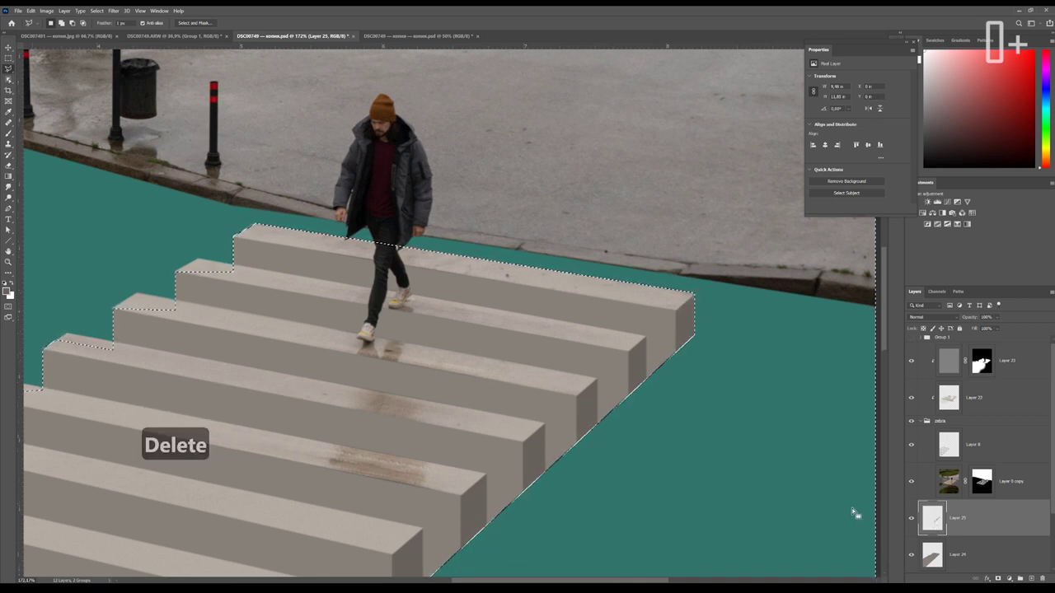
pyautogui.hotkey('ctrl', 'd')
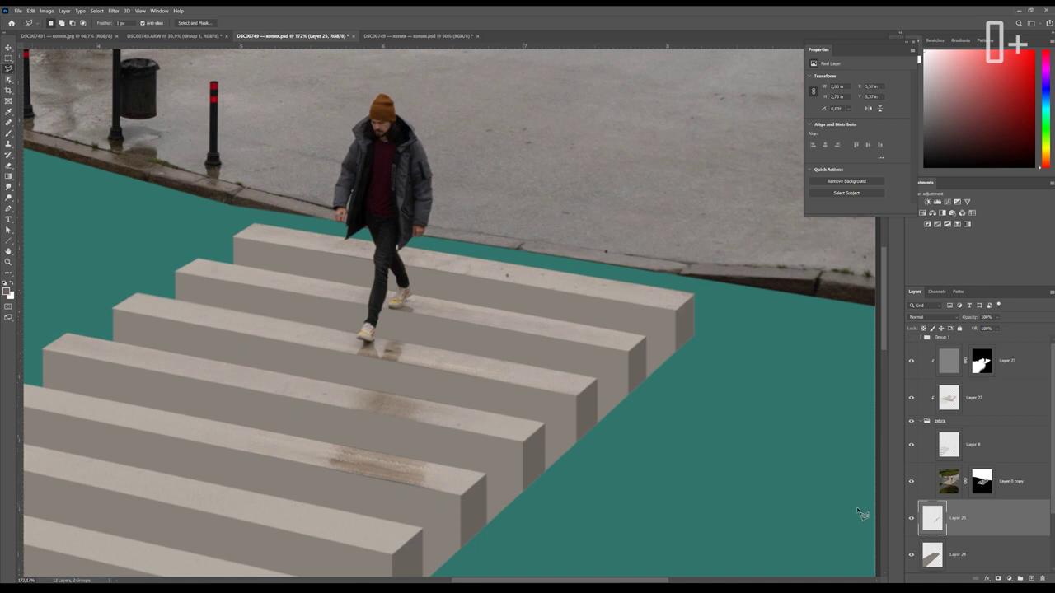
# On Layer 24, cut away the excess grey below the first block corner
pyautogui.click(931, 555)
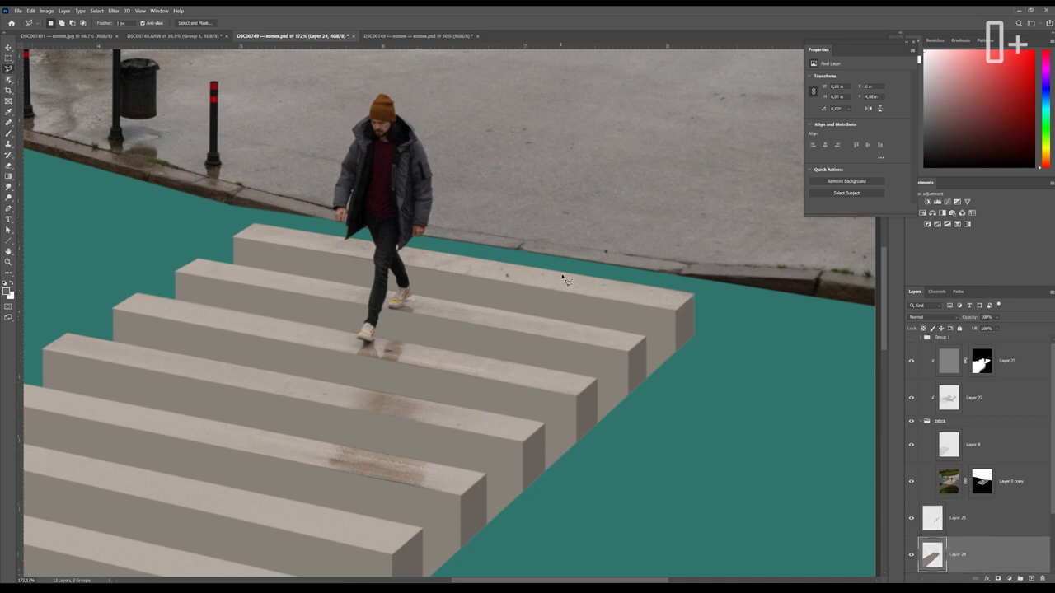
pyautogui.scroll(2, 677, 363)
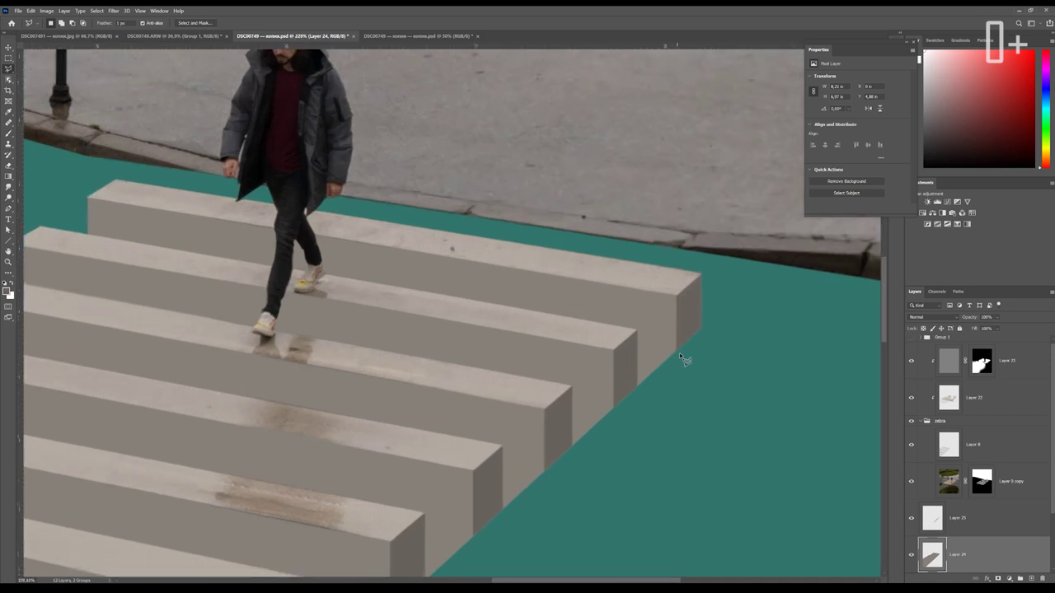
pyautogui.click(678, 351)
pyautogui.click(615, 345)
pyautogui.click(633, 355)
pyautogui.click(630, 427)
pyautogui.press('Delete')
pyautogui.hotkey('ctrl', 'd')
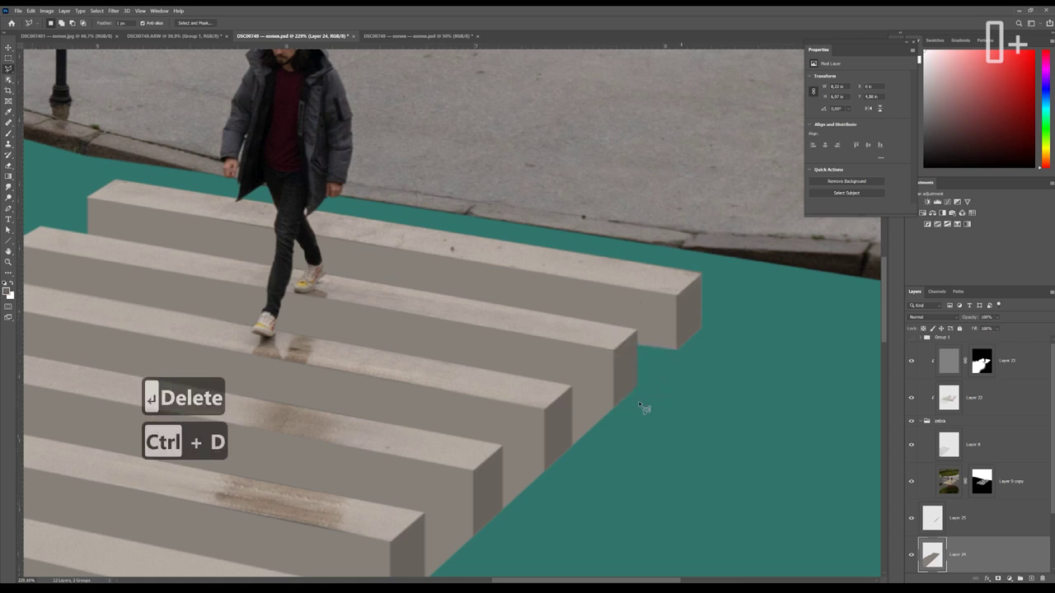
# Delete the grey under two more block corners so the road shows through
pyautogui.click(614, 406)
pyautogui.click(565, 401)
pyautogui.doubleClick(567, 470)
pyautogui.press('Delete')
pyautogui.hotkey('ctrl', 'd')
pyautogui.click(542, 472)
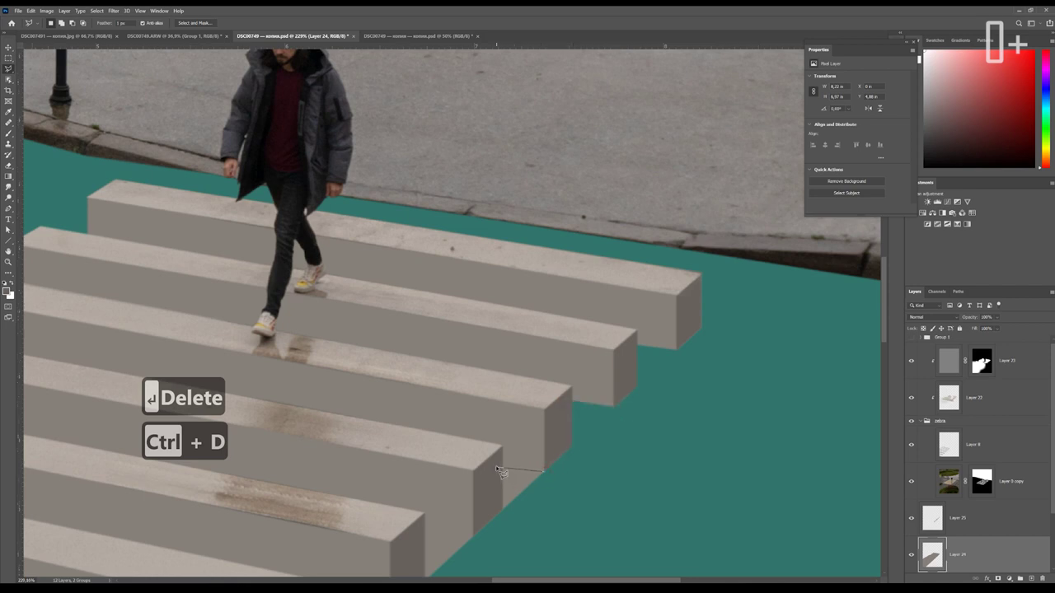
pyautogui.click(499, 468)
pyautogui.click(497, 539)
pyautogui.press('Return')
pyautogui.press('Delete')
pyautogui.hotkey('ctrl', 'd')
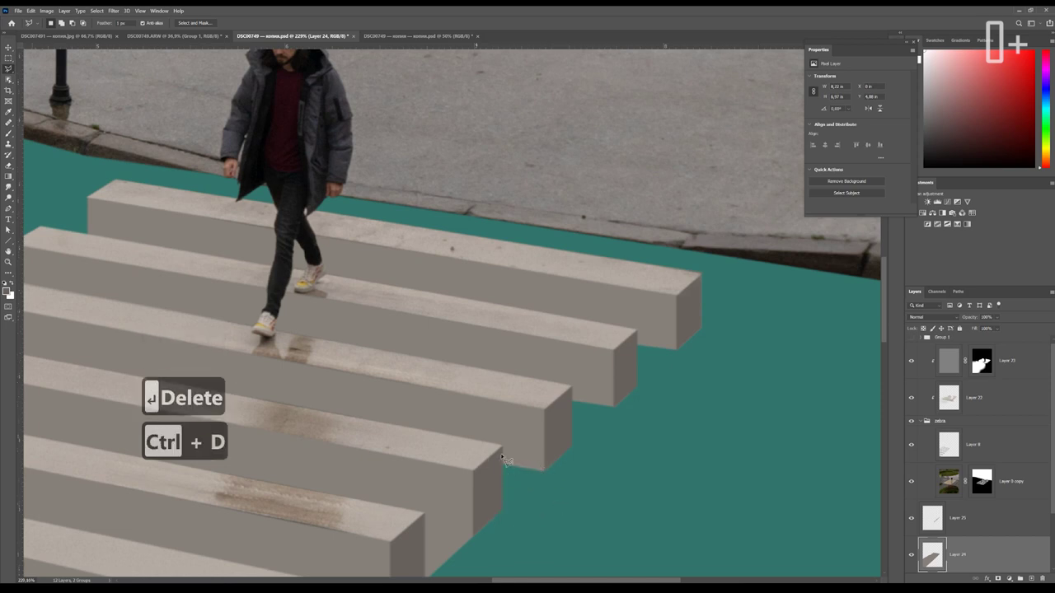
pyautogui.click(471, 534)
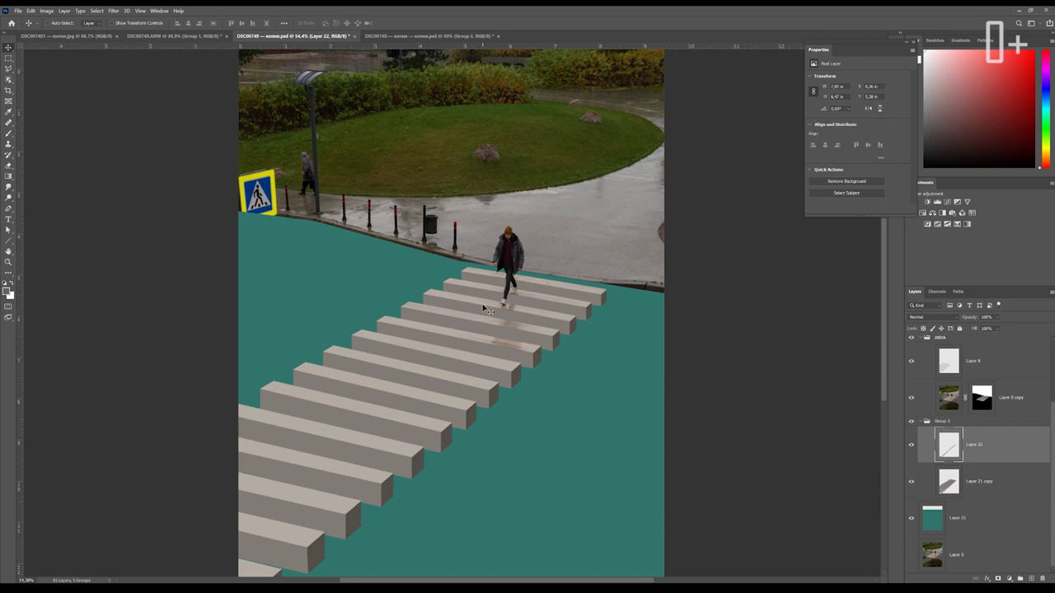
# Fill Layer 22's side-face shading solidly with the grey foreground colour
pyautogui.scroll(1, 537, 346)
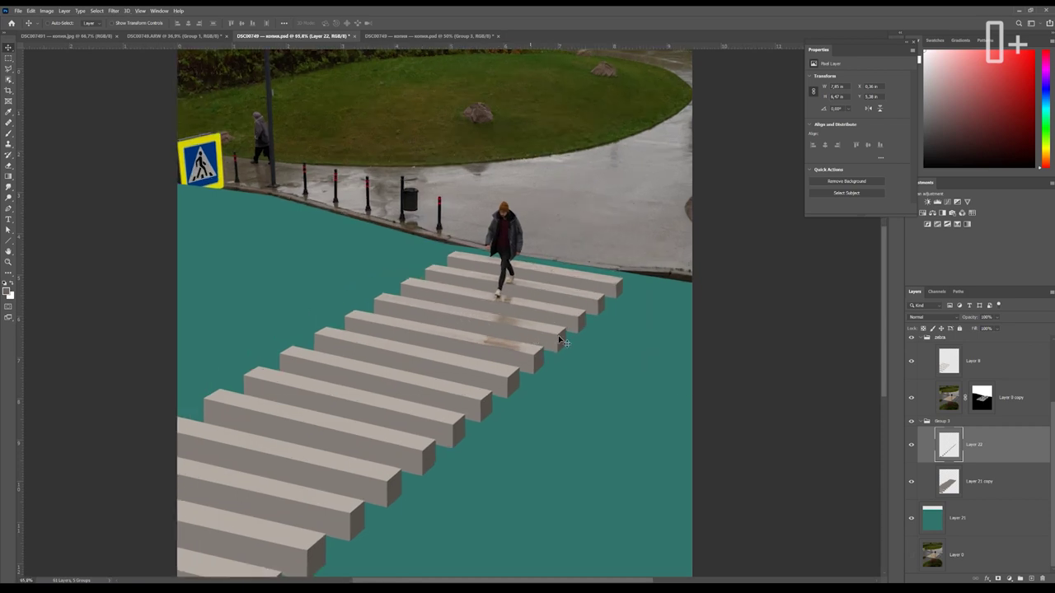
pyautogui.click(953, 485)
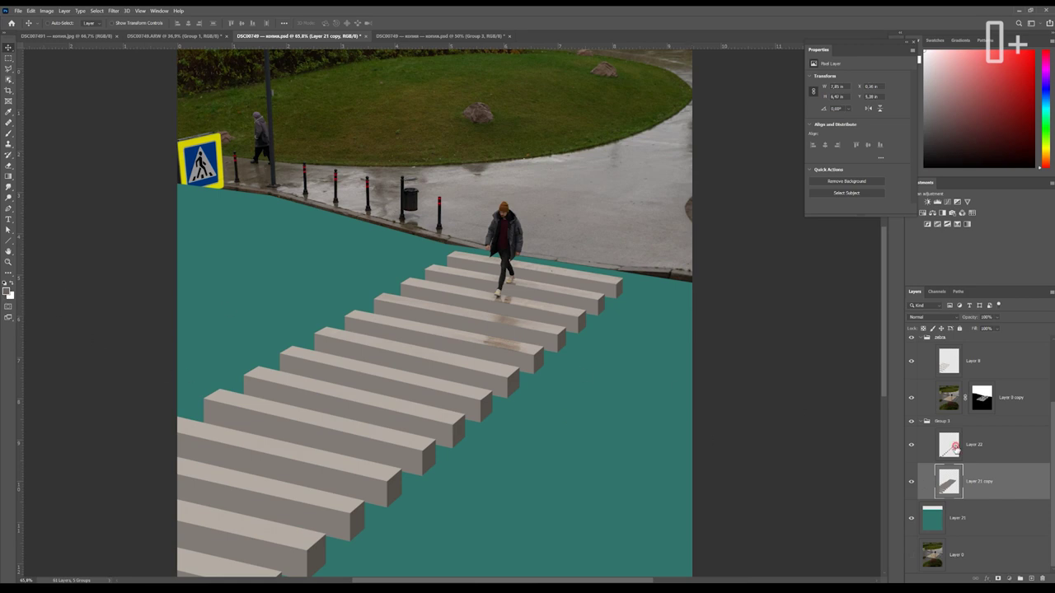
pyautogui.click(921, 445)
pyautogui.scroll(3, 527, 400)
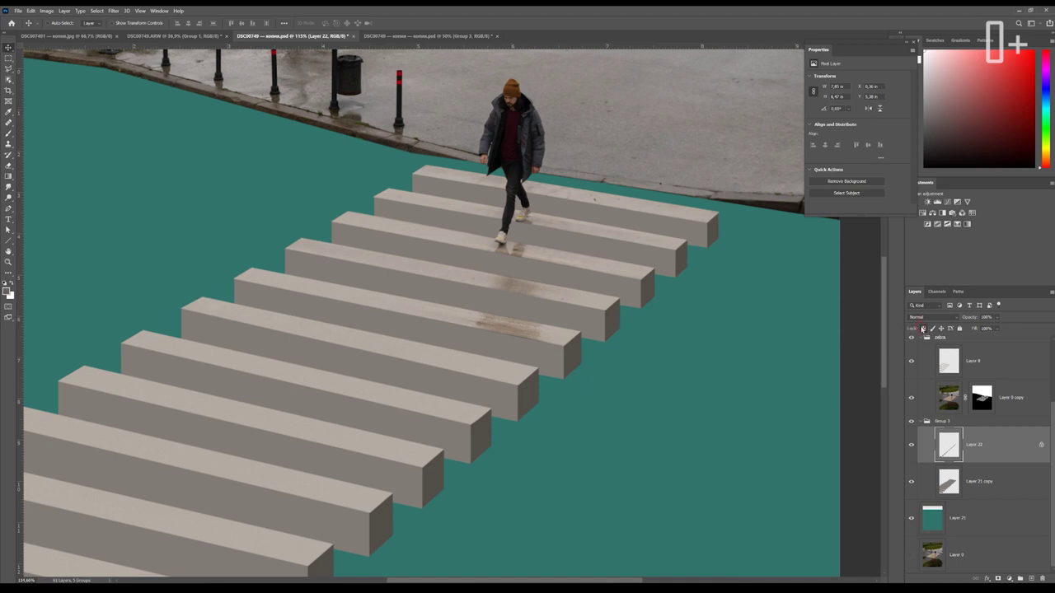
pyautogui.hotkey('alt', 'BackSpace')
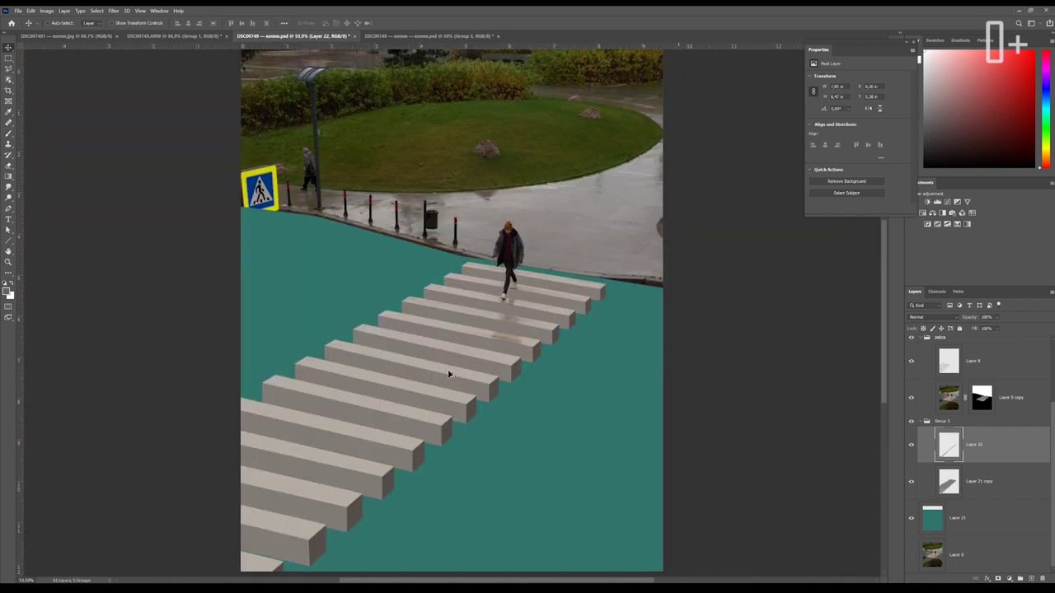
pyautogui.scroll(3, 452, 365)
pyautogui.scroll(-2, 445, 346)
# Add a Curves adjustment clipped to Layer 21 copy, with the curve pulled down to darken
pyautogui.click(958, 490)
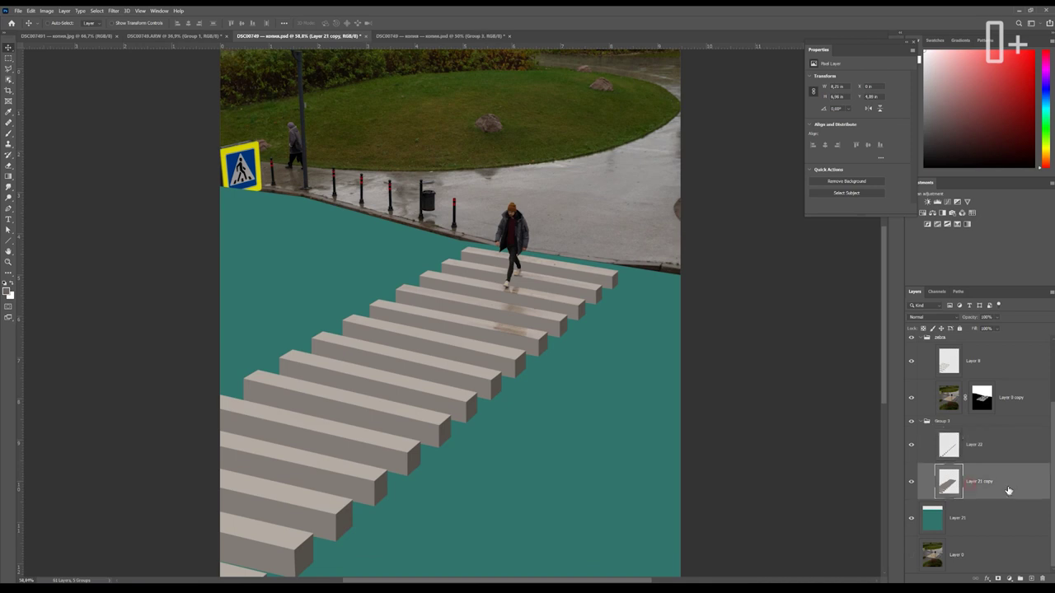
pyautogui.click(1007, 580)
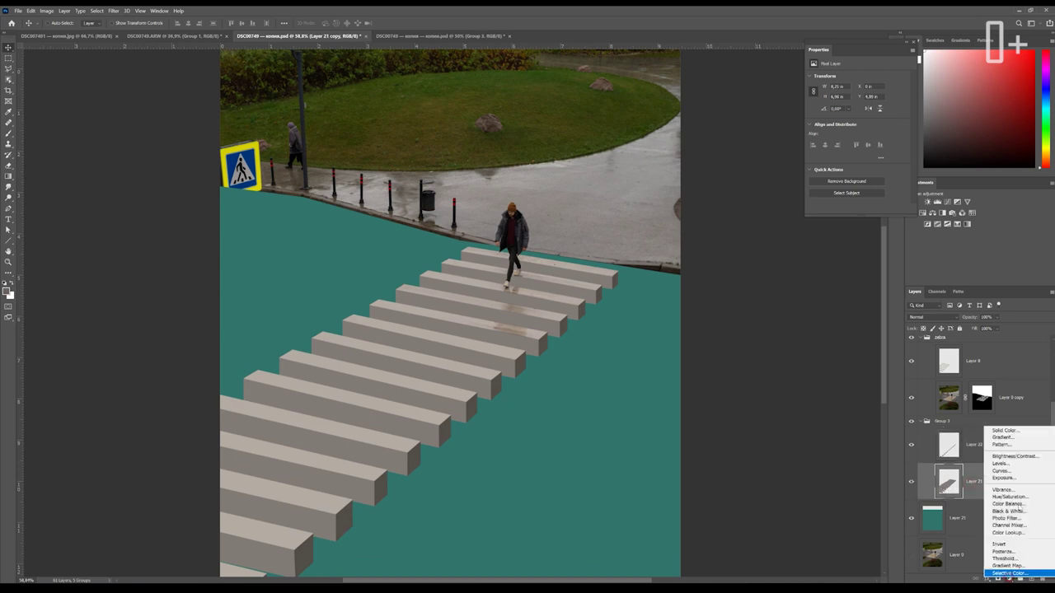
pyautogui.click(1006, 482)
pyautogui.hotkey('ctrl', 'alt', 'g')
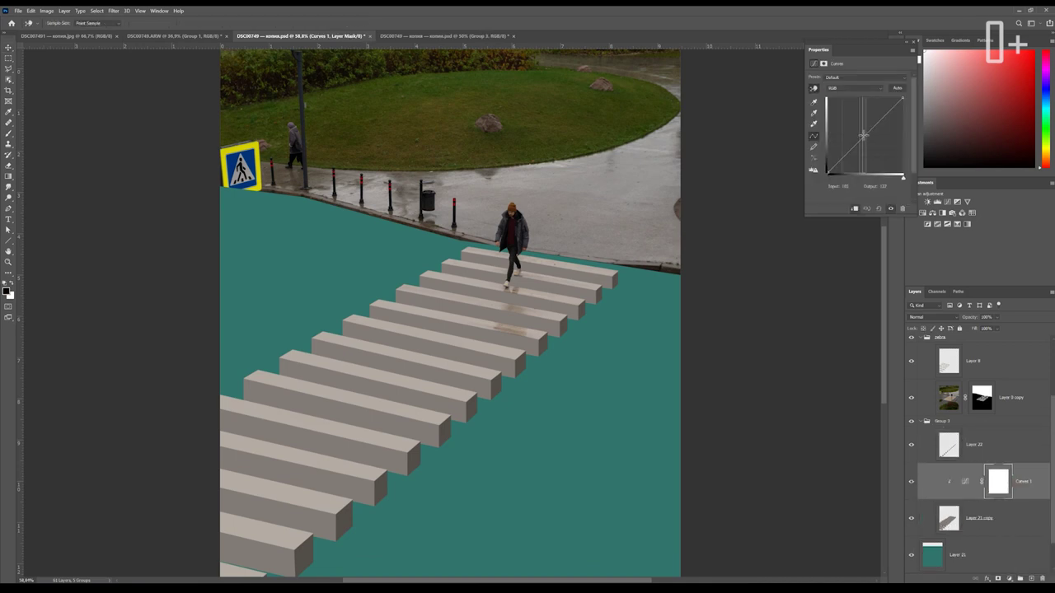
pyautogui.moveTo(866, 135); pyautogui.dragTo(865, 140)
pyautogui.click(9, 131)
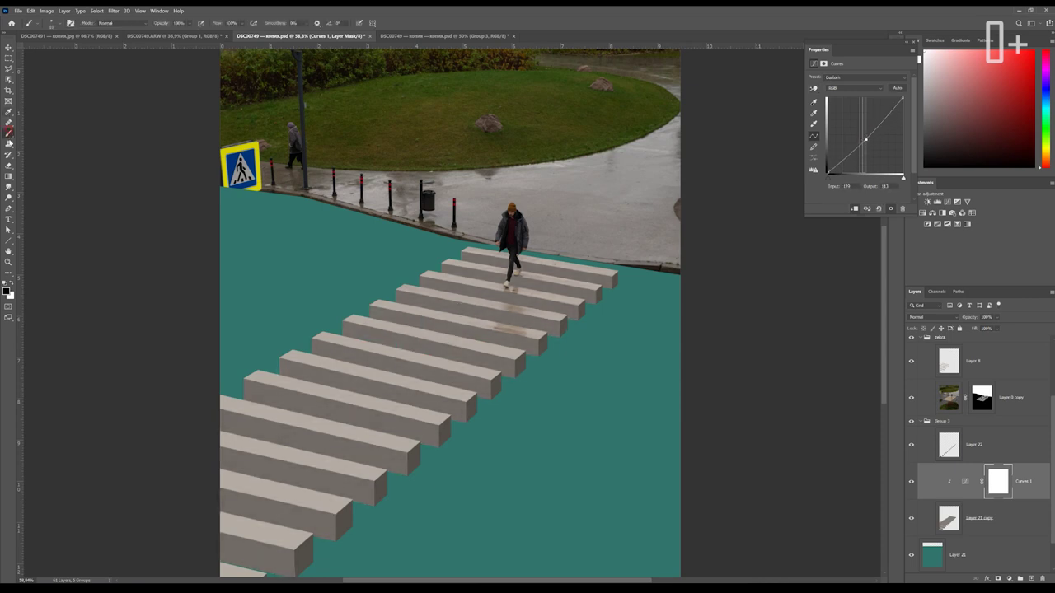
# Paint the Curves 1 mask with a 34% opacity brush, then fit the image in view
pyautogui.scroll(2, 243, 429)
pyautogui.press(']')
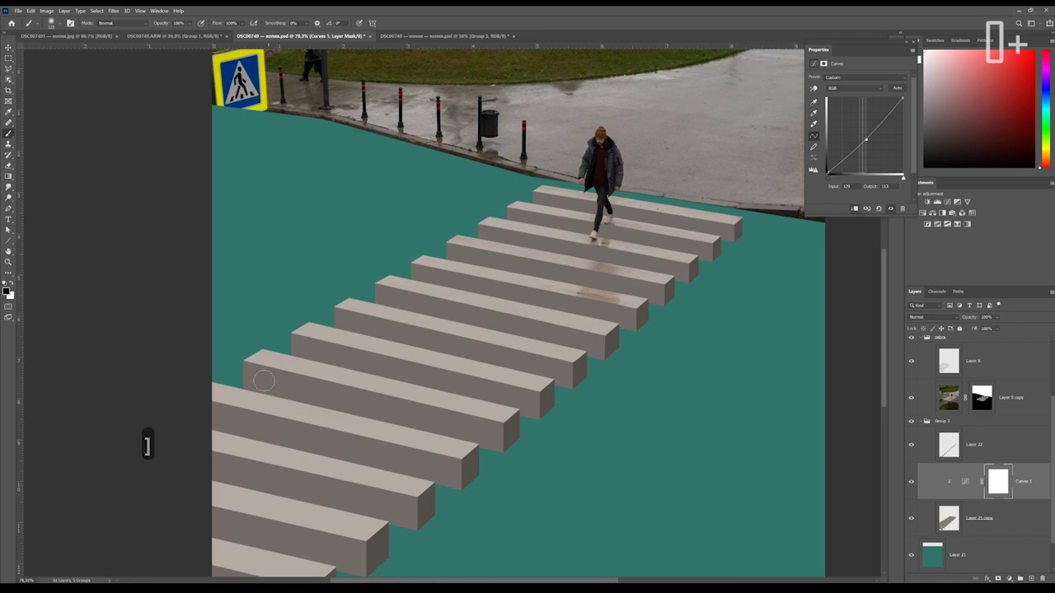
pyautogui.press(']')
pyautogui.press(']')
pyautogui.press('[')
pyautogui.press(']')
pyautogui.moveTo(194, 25); pyautogui.dragTo(178, 34)
pyautogui.hotkey('ctrl', 'z')
pyautogui.click(249, 363)
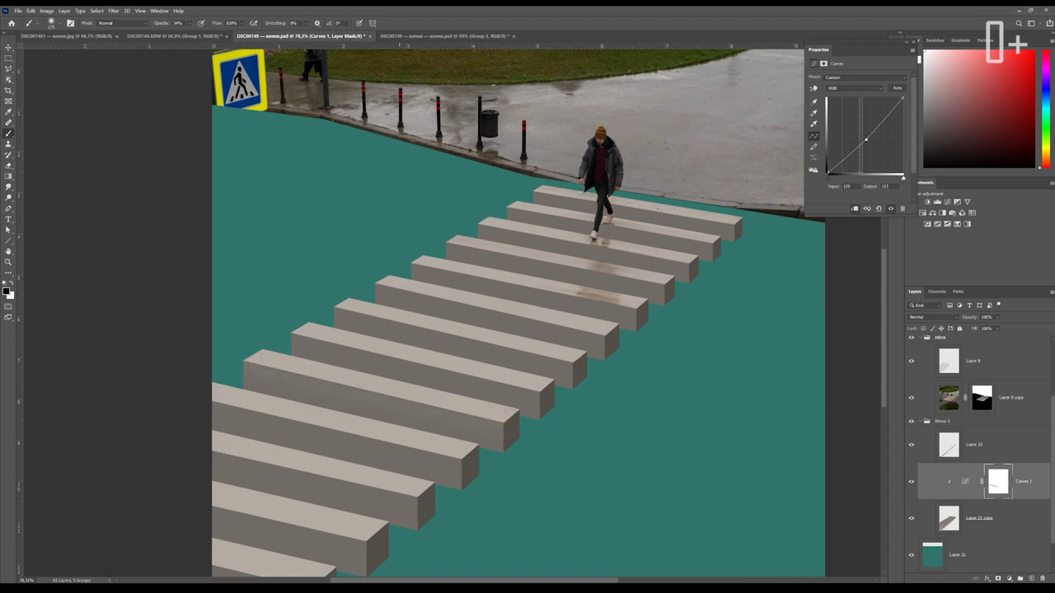
pyautogui.hotkey('ctrl', '0')
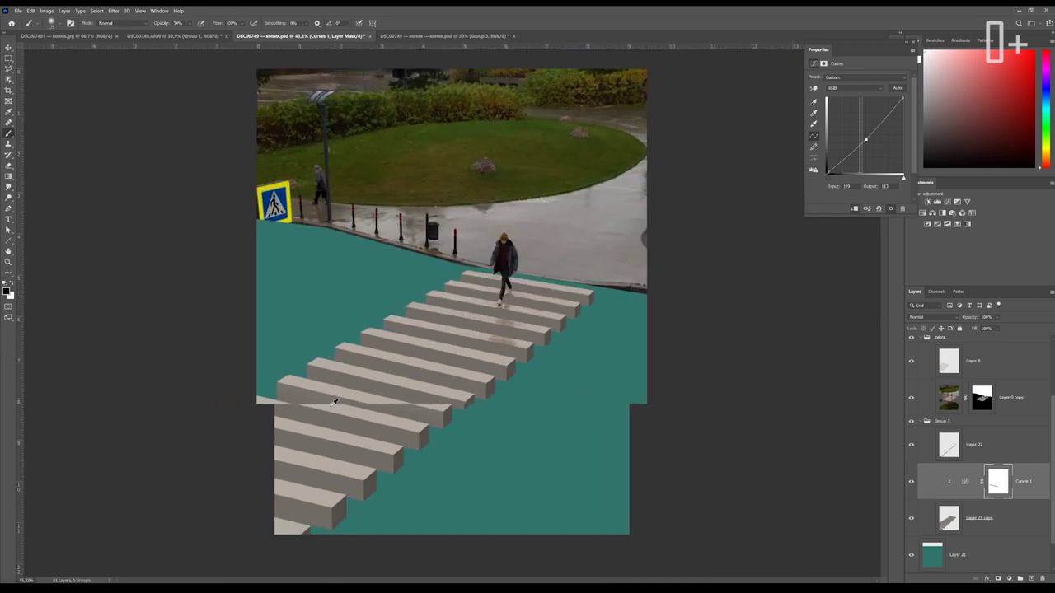
pyautogui.scroll(-2, 937, 520)
pyautogui.click(937, 520)
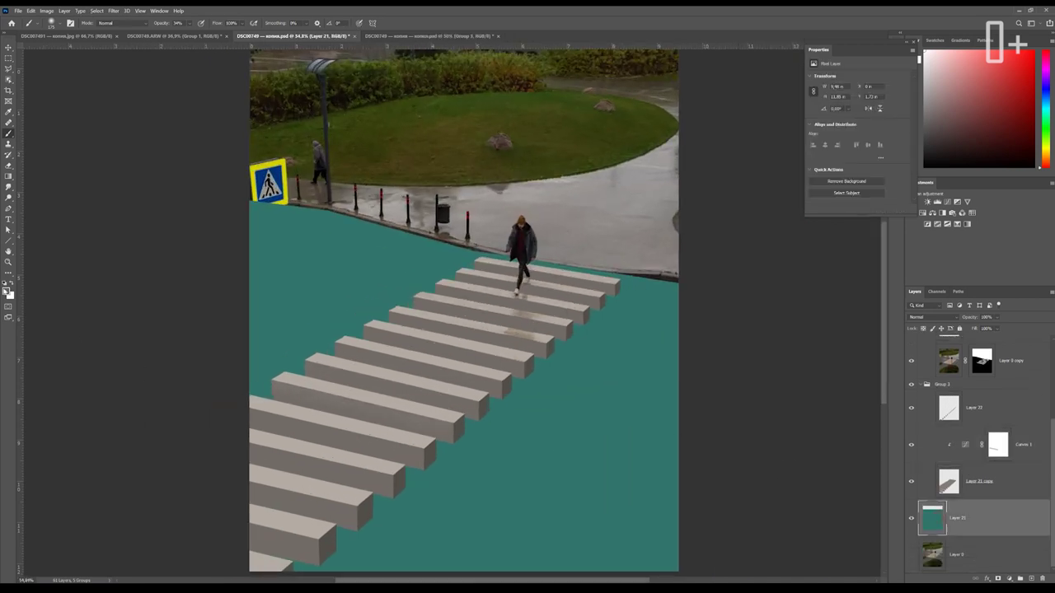
# Fill the road layer Layer 21 with dark brown-grey #2c2823
pyautogui.click(8, 291)
pyautogui.click(543, 241)
pyautogui.click(689, 153)
pyautogui.press('b')
pyautogui.hotkey('alt', 'BackSpace')
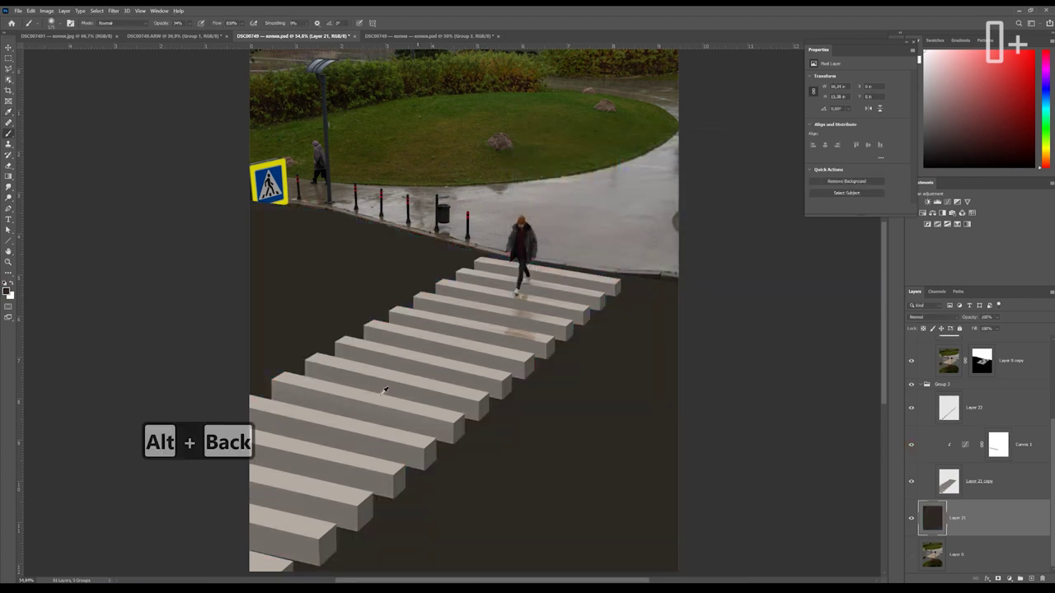
pyautogui.scroll(1, 794, 426)
# Paint extra shading into the Curves 1 mask with a smaller brush, undoing two strokes
pyautogui.click(998, 445)
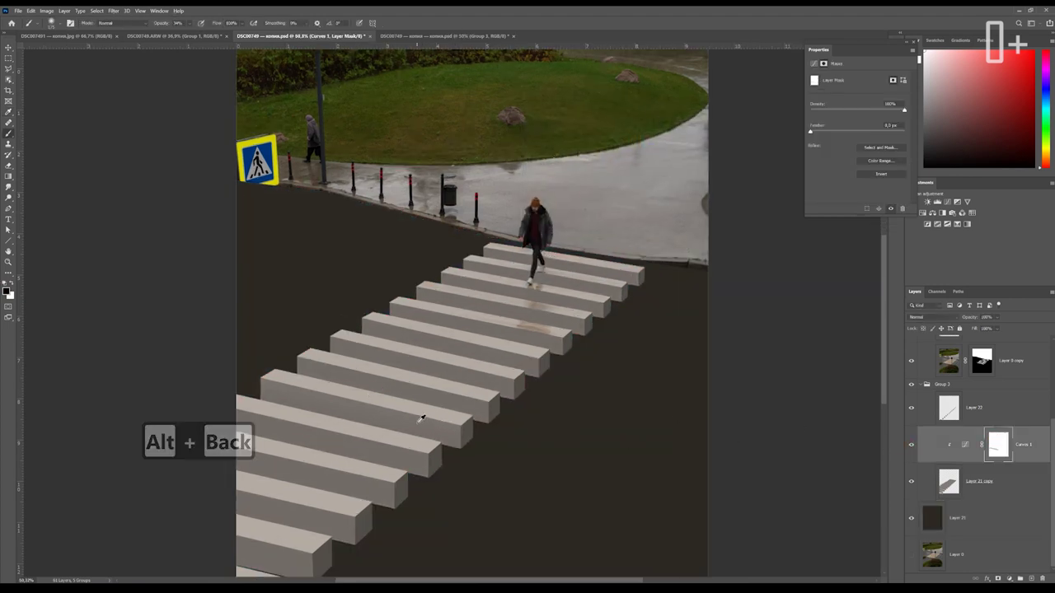
pyautogui.scroll(1, 425, 420)
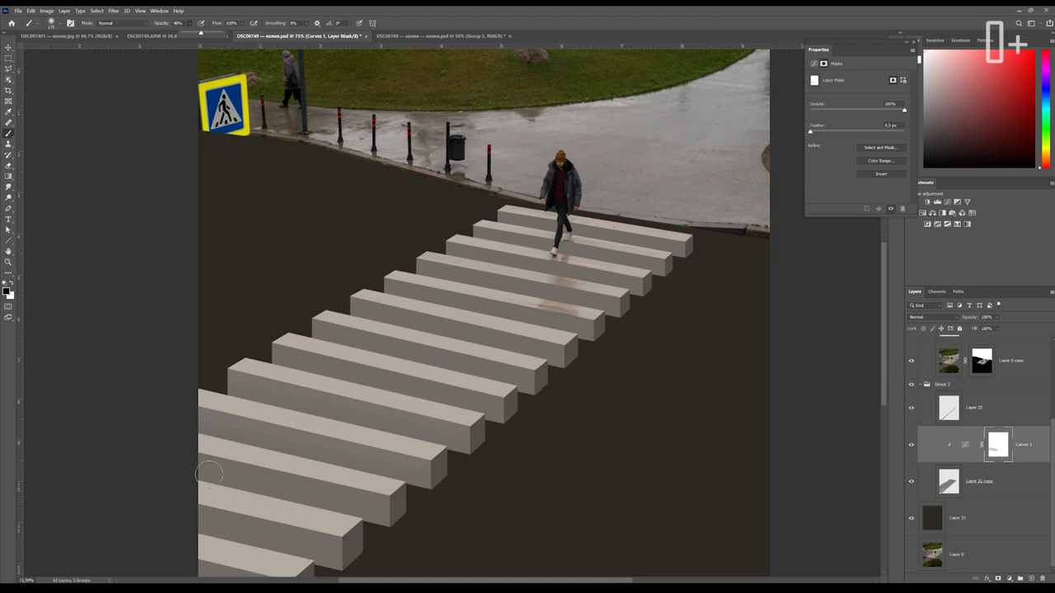
pyautogui.press('[')
pyautogui.press('[')
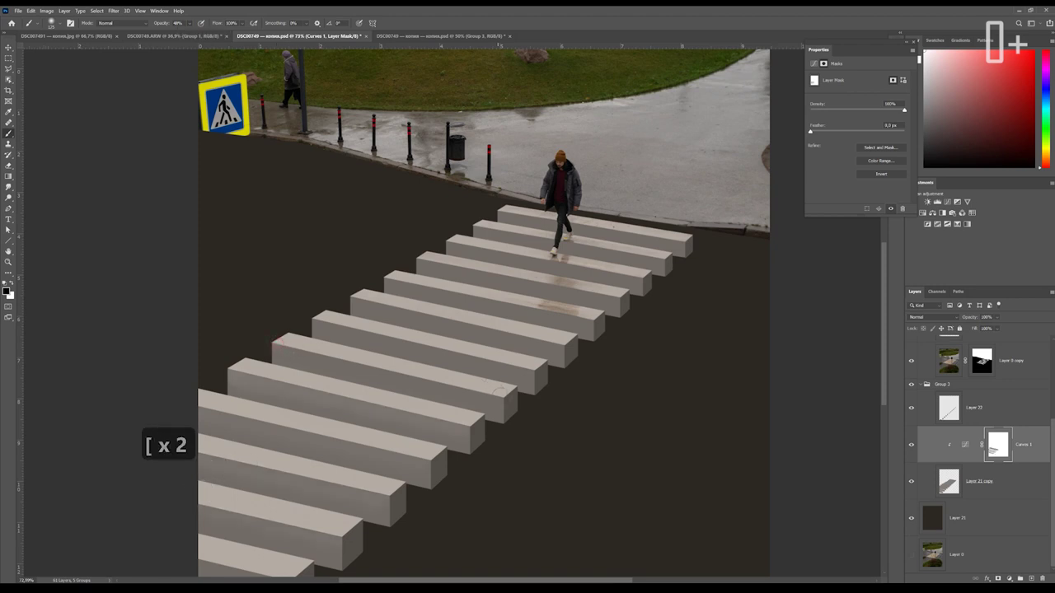
pyautogui.hotkey('ctrl', 'z')
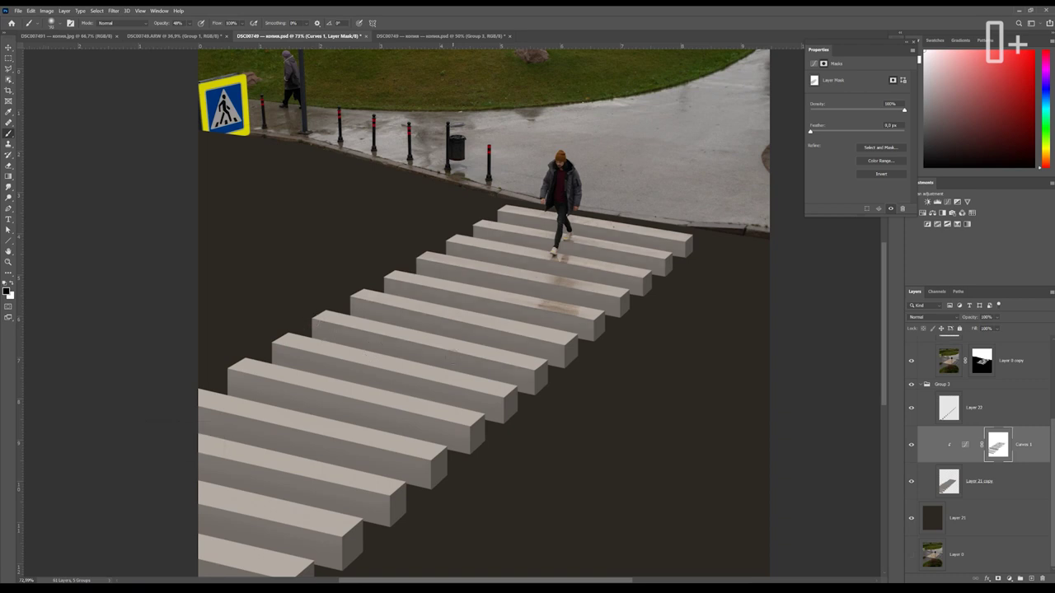
pyautogui.scroll(1, 466, 371)
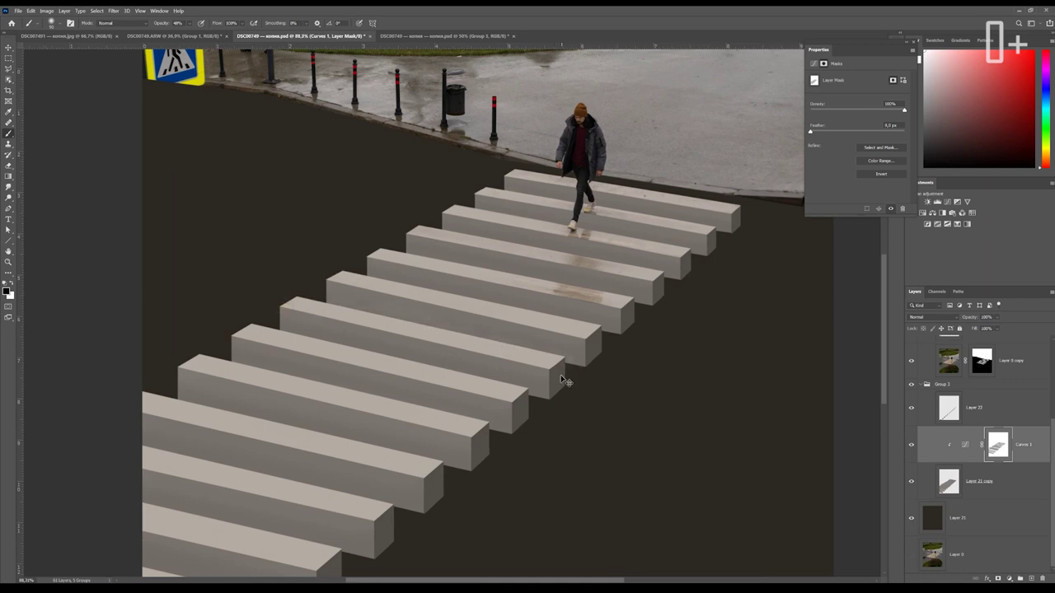
pyautogui.scroll(-1, 327, 340)
pyautogui.hotkey('ctrl', 'z')
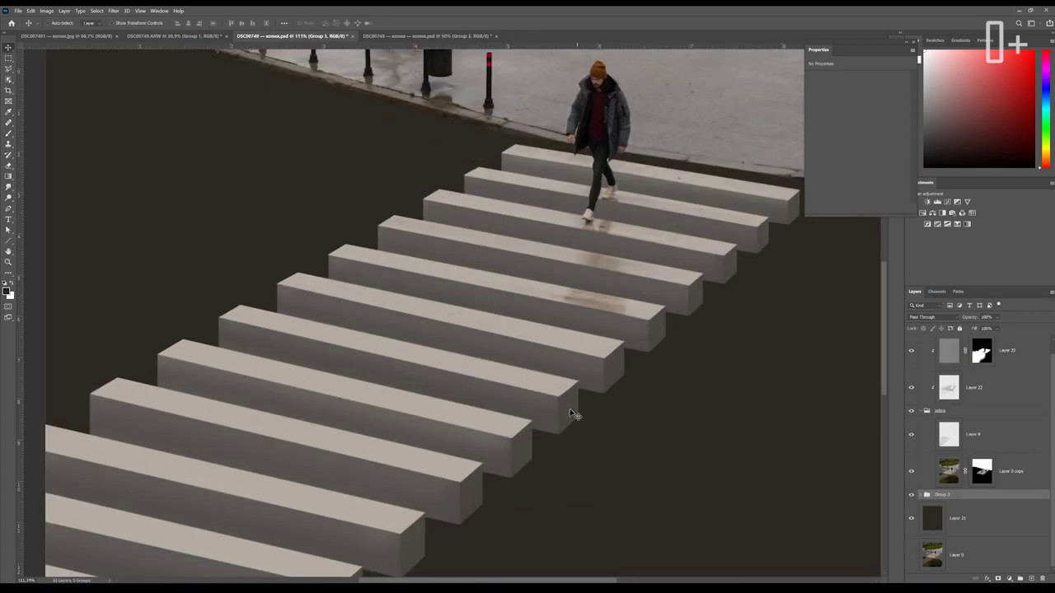
# Duplicate the Layer 23 texture and fill the copy's mask white
pyautogui.scroll(2, 569, 409)
pyautogui.scroll(2, 570, 401)
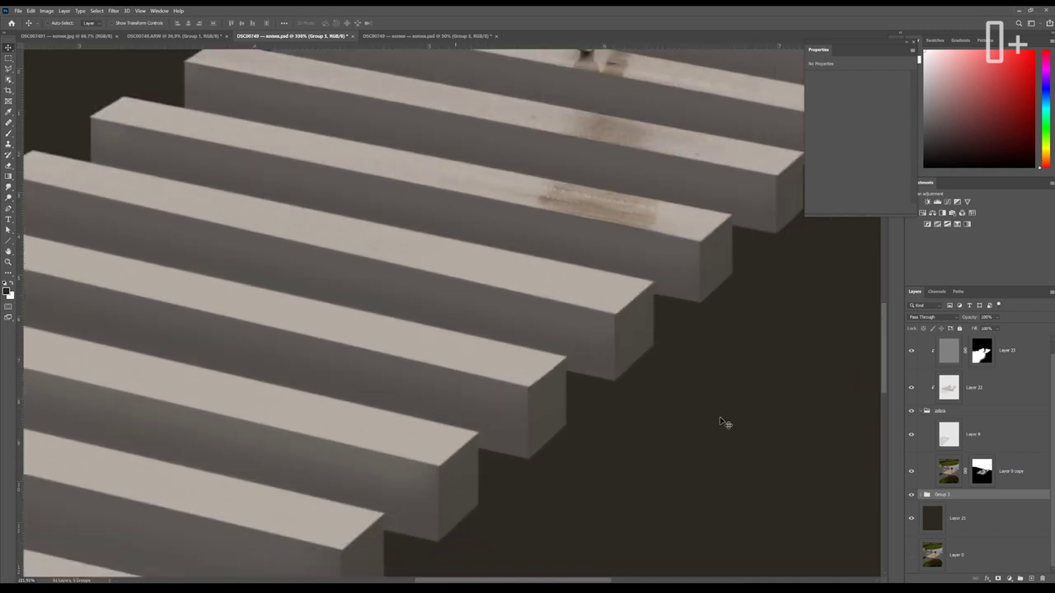
pyautogui.click(1007, 355)
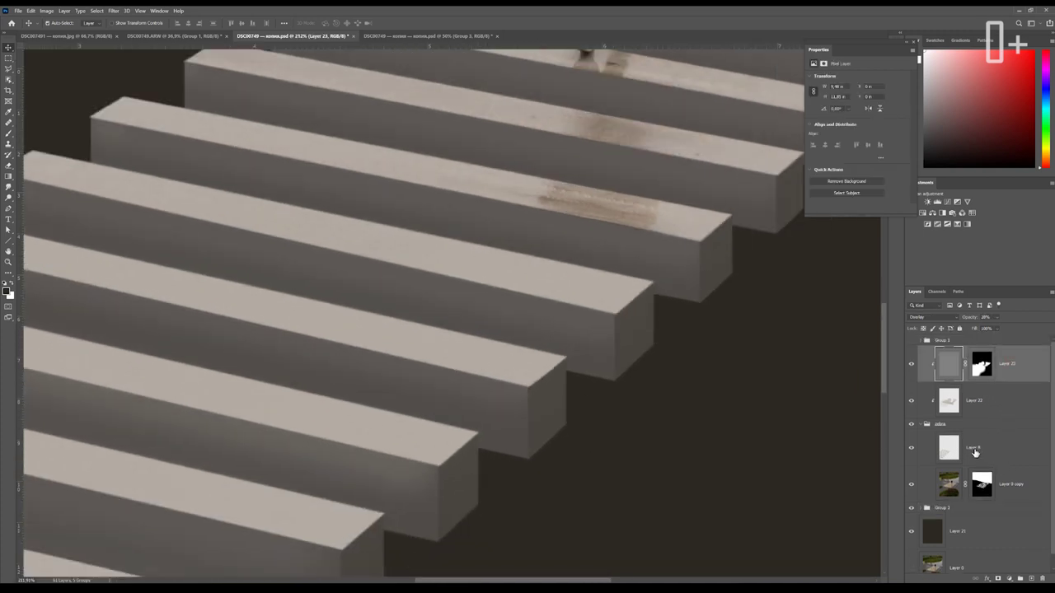
pyautogui.hotkey('ctrl', 'j')
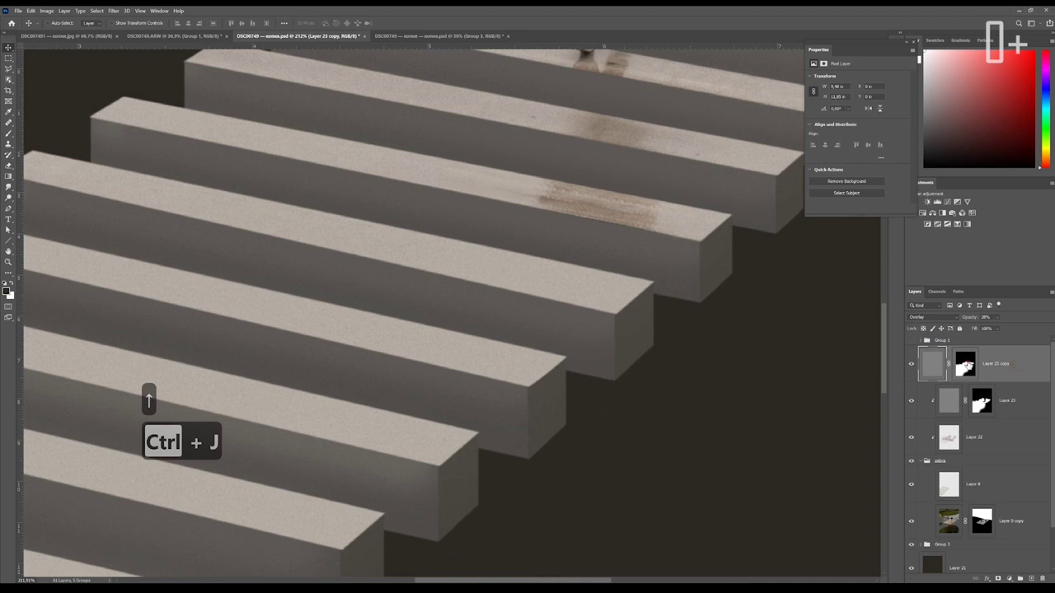
pyautogui.click(965, 364)
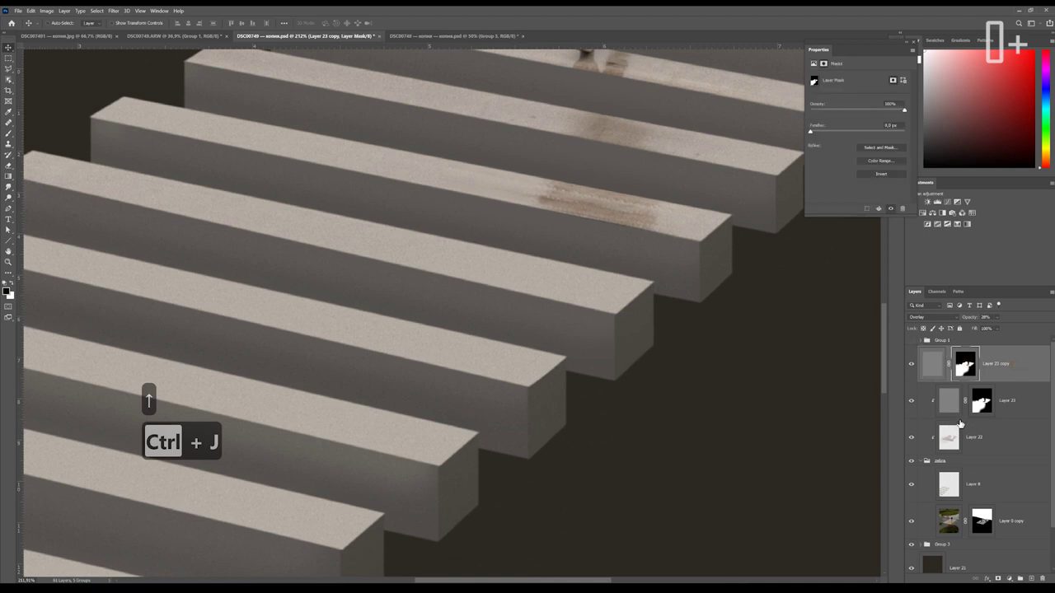
pyautogui.click(13, 285)
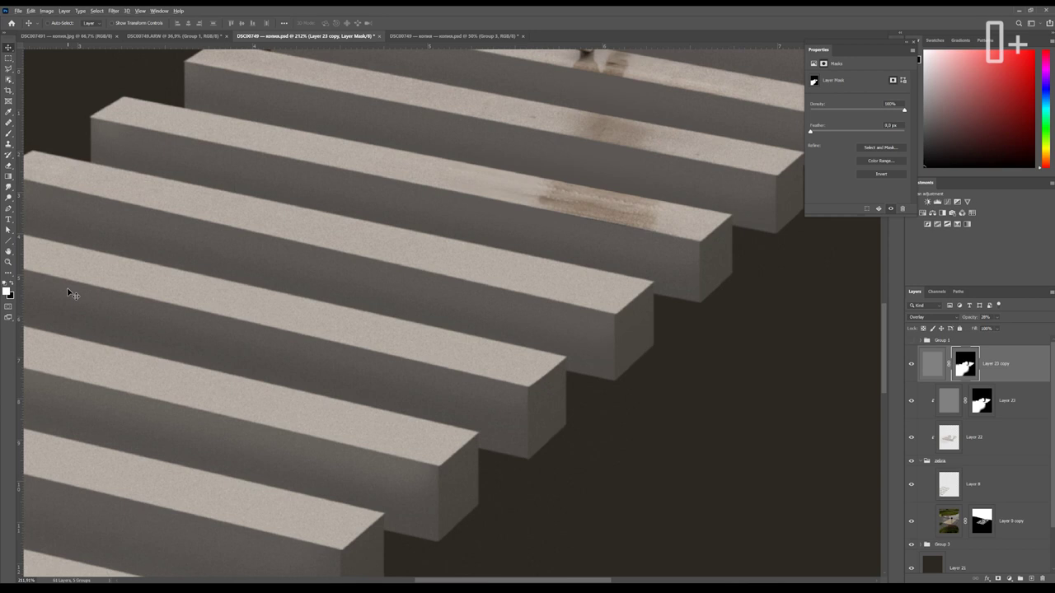
pyautogui.hotkey('alt', 'BackSpace')
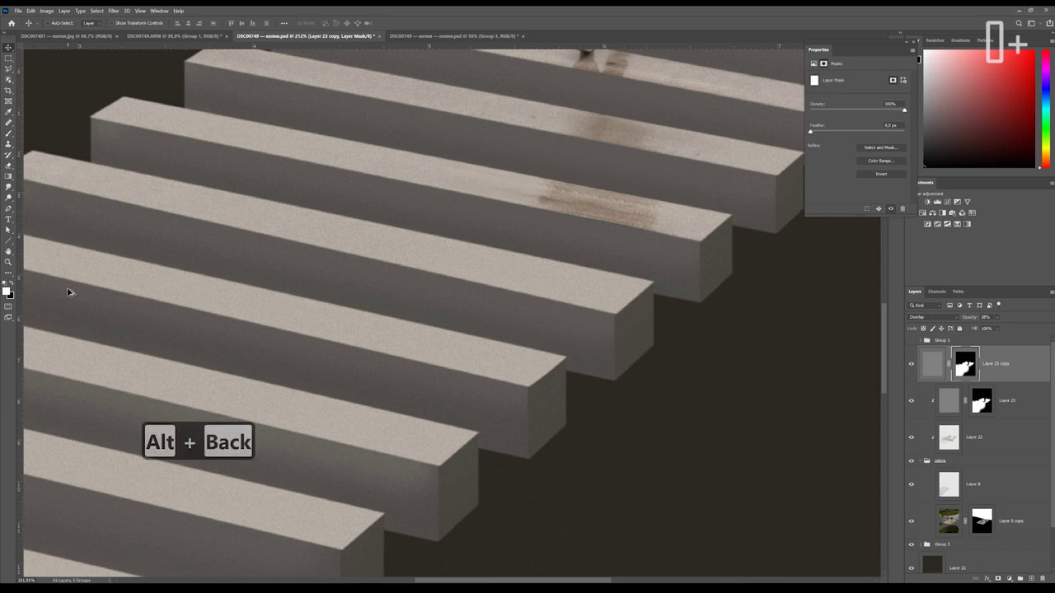
# Move Layer 23 copy just above Group 1 and clip it to the layer below
pyautogui.keyDown('alt'); pyautogui.scroll(-2, 452, 329); pyautogui.keyUp('alt')
pyautogui.moveTo(1002, 370)
pyautogui.mouseDown()
pyautogui.moveTo(1012, 465)
pyautogui.moveTo(993, 490)
pyautogui.moveTo(918, 493)
pyautogui.mouseUp()
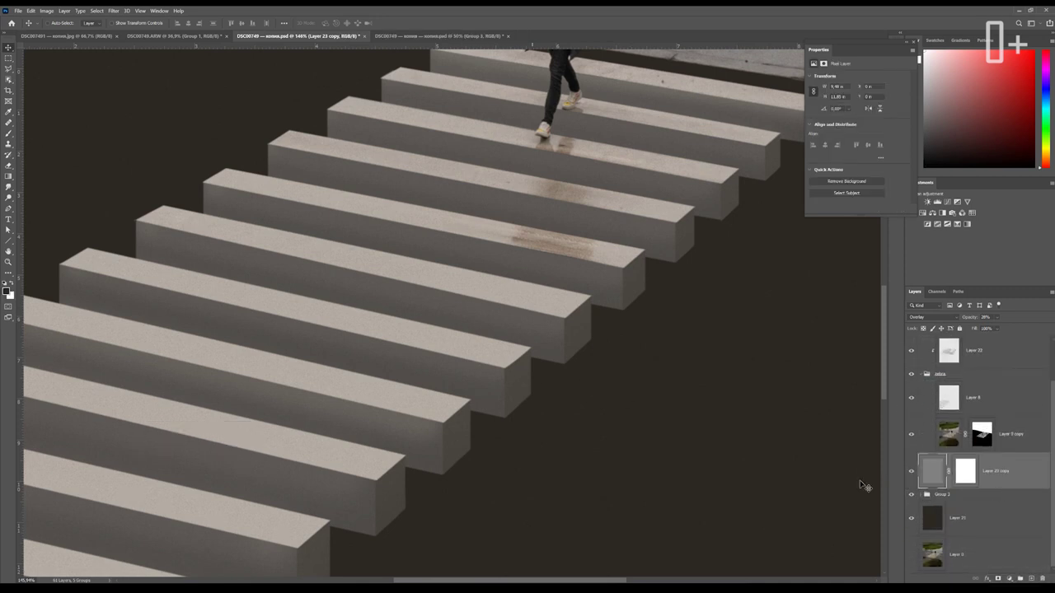
pyautogui.rightClick(1028, 478)
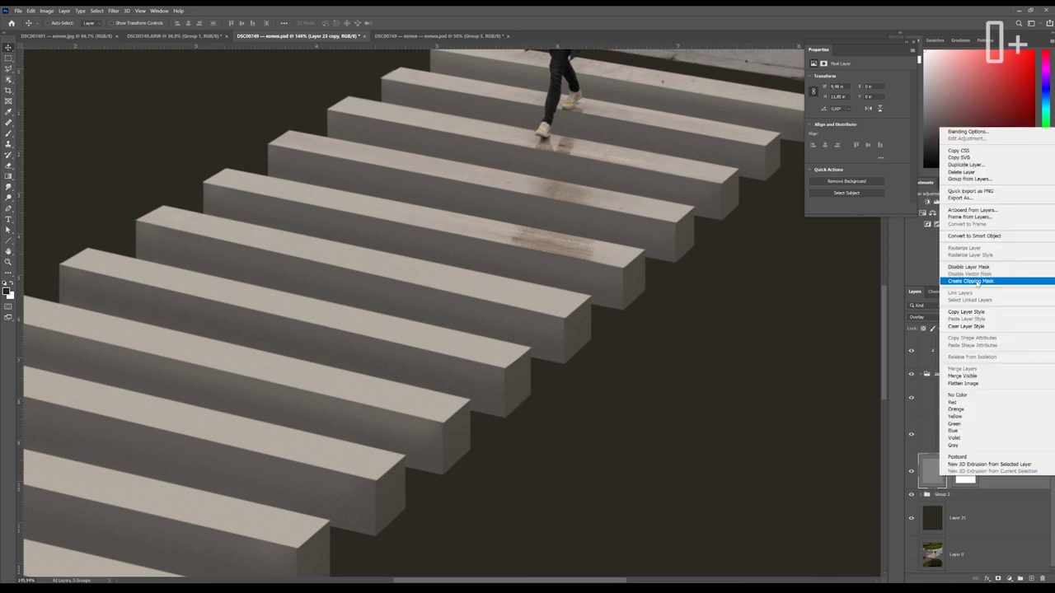
pyautogui.click(977, 282)
pyautogui.scroll(-3, 579, 355)
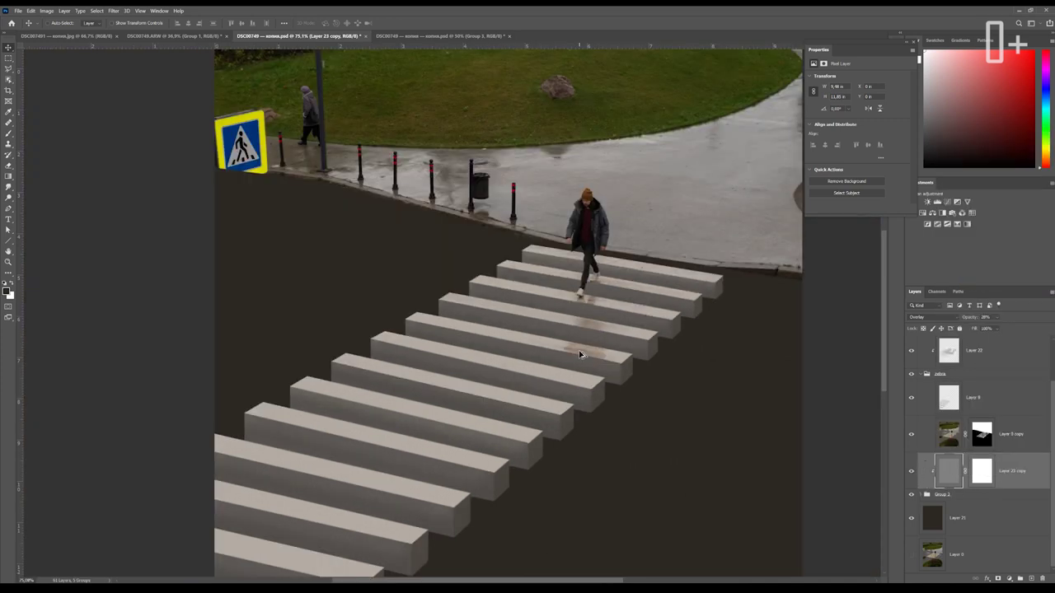
pyautogui.scroll(-2, 579, 355)
pyautogui.scroll(-1, 371, 301)
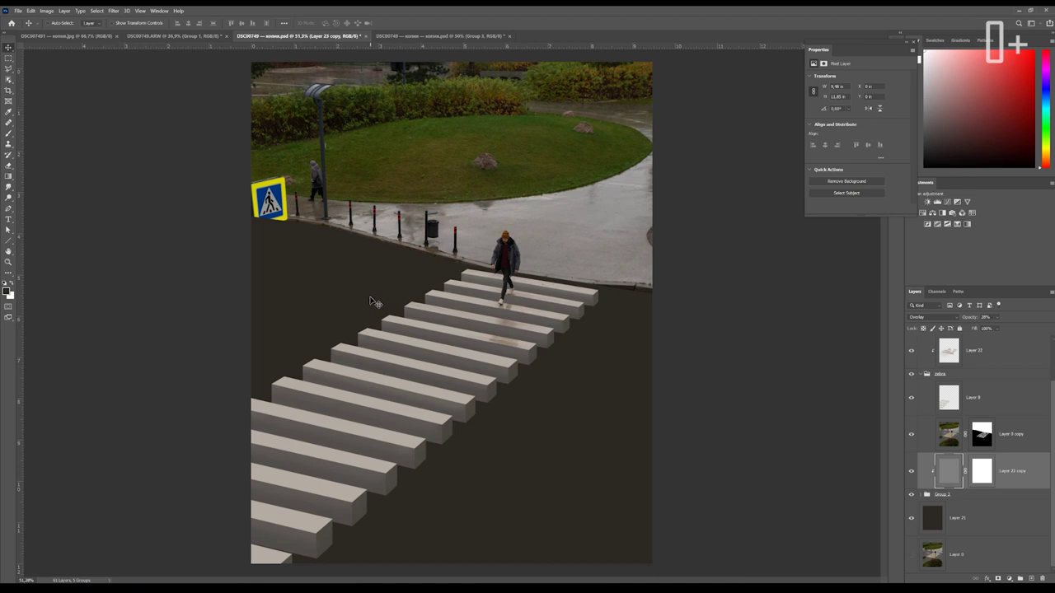
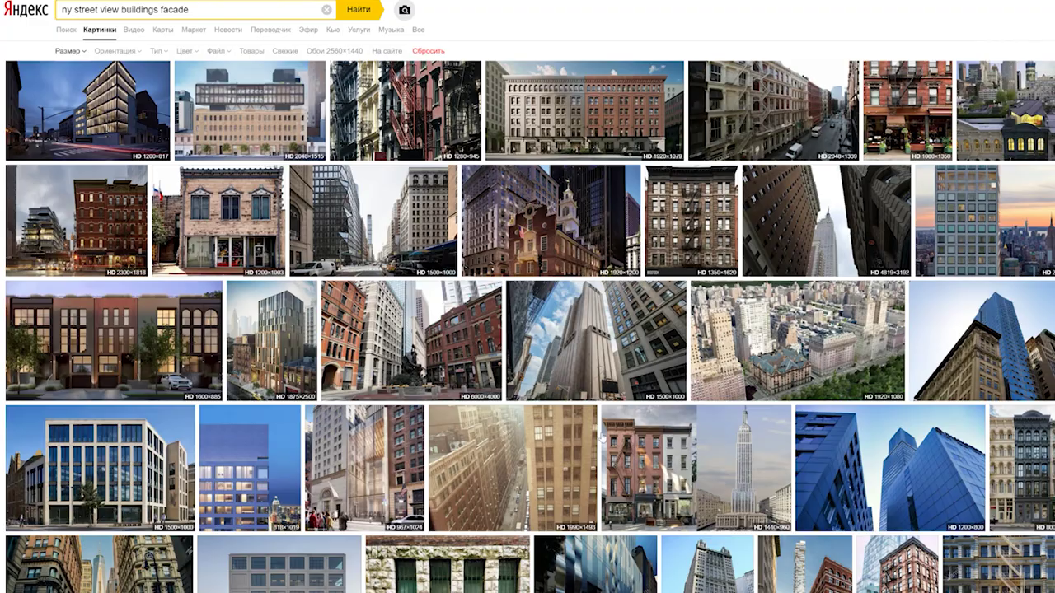
# Browse the 'ny street view buildings facade' Yandex results and open a city-street photo full size
pyautogui.scroll(3, 569, 458)
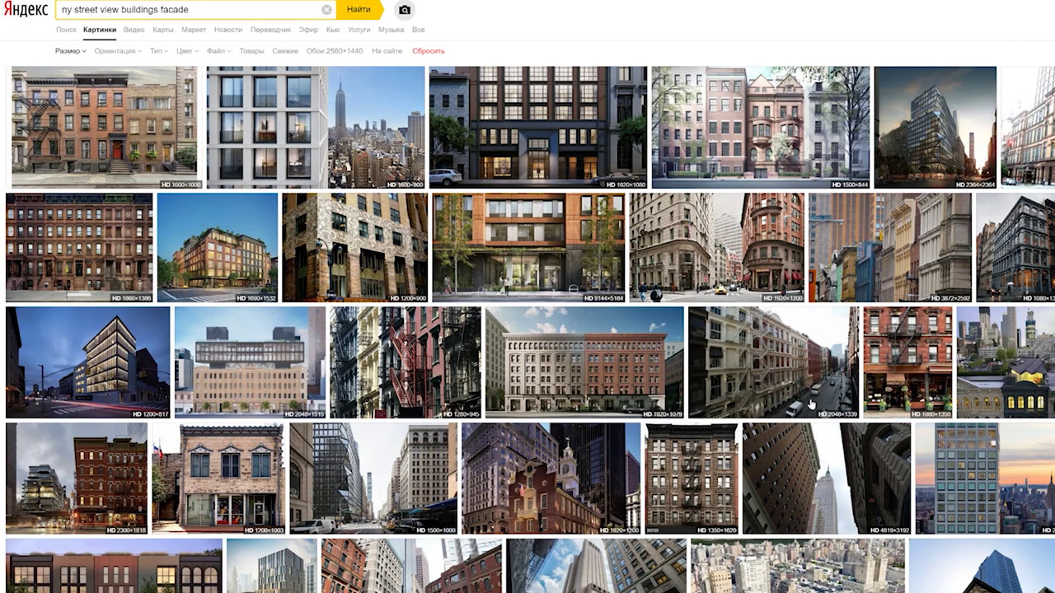
pyautogui.scroll(-2, 247, 363)
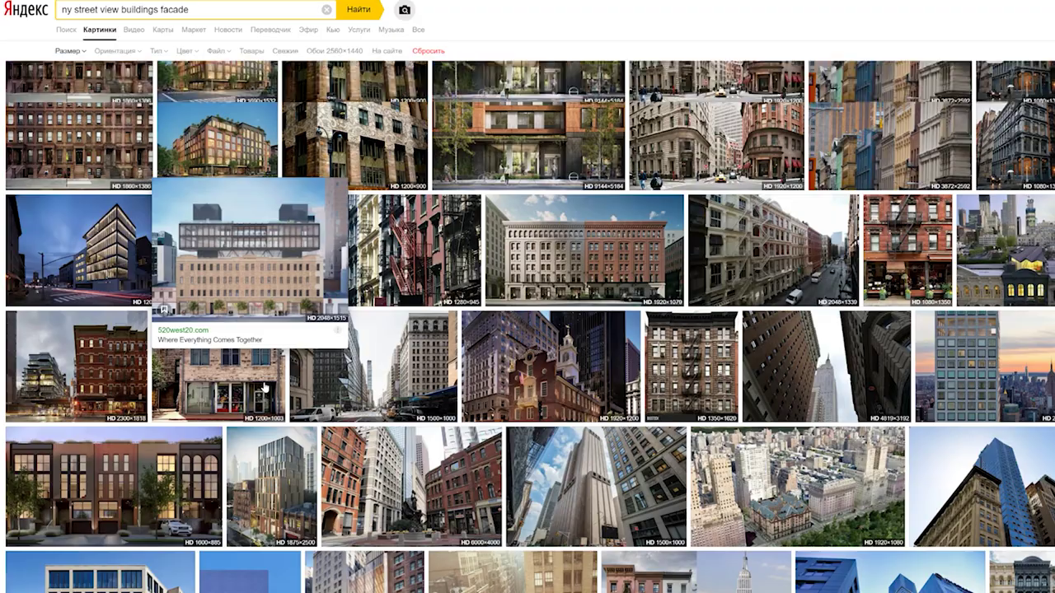
pyautogui.scroll(-1, 264, 388)
pyautogui.scroll(-3, 436, 412)
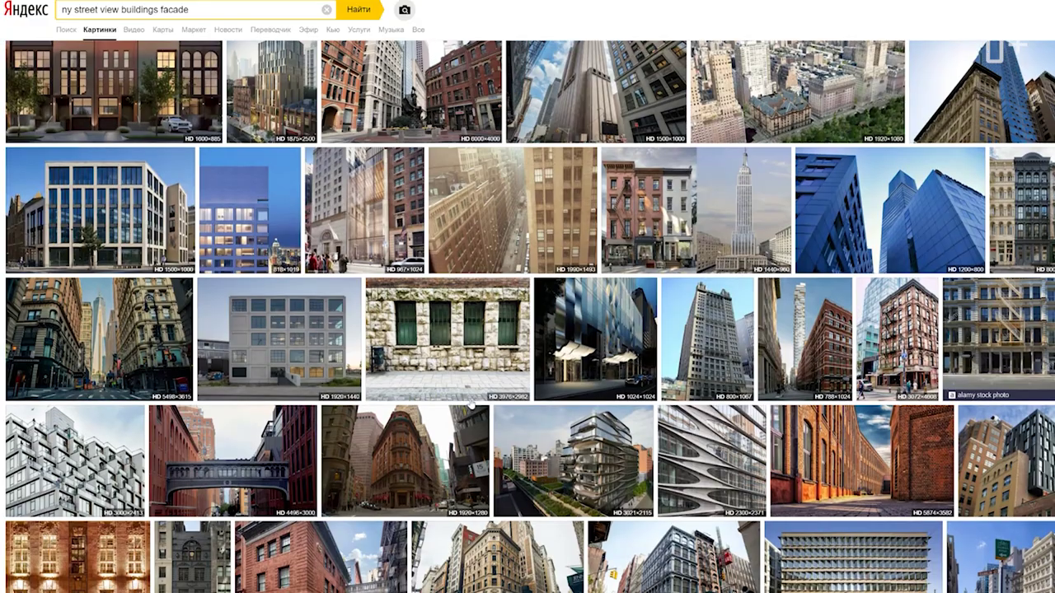
pyautogui.moveTo(447, 346)
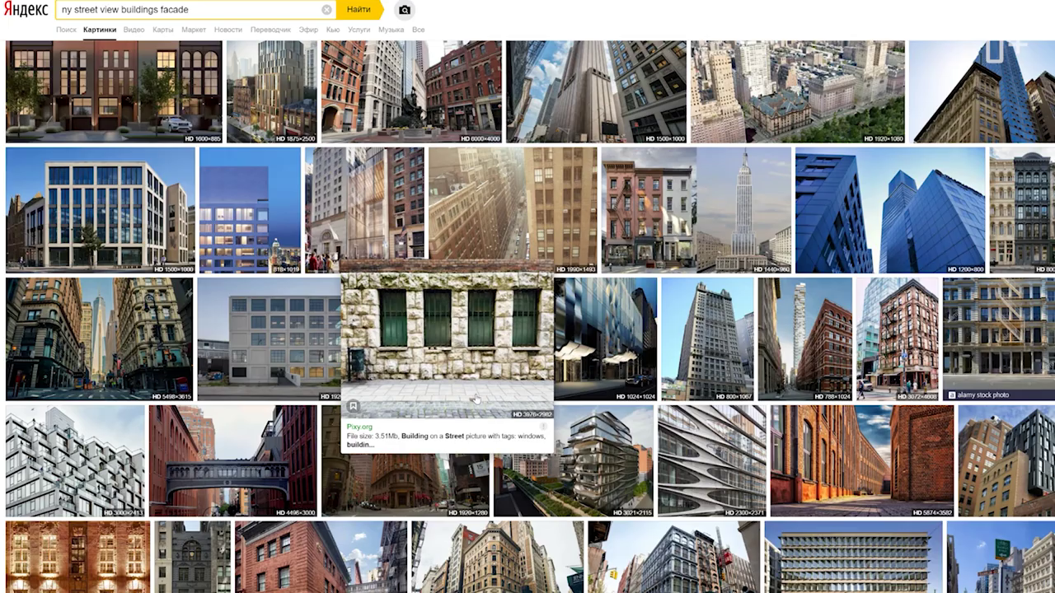
pyautogui.scroll(3, 577, 362)
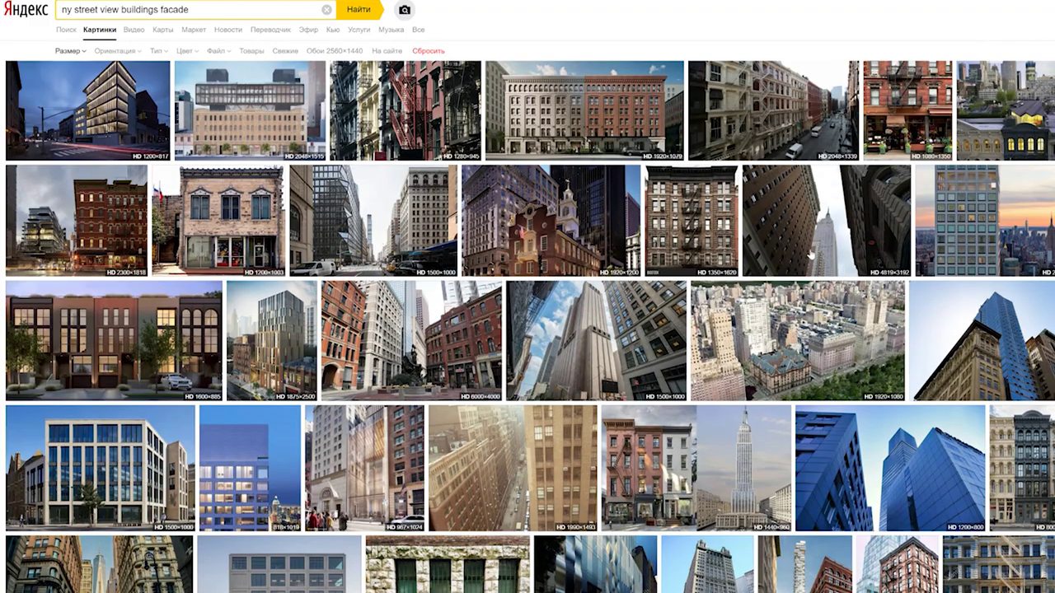
pyautogui.click(844, 221)
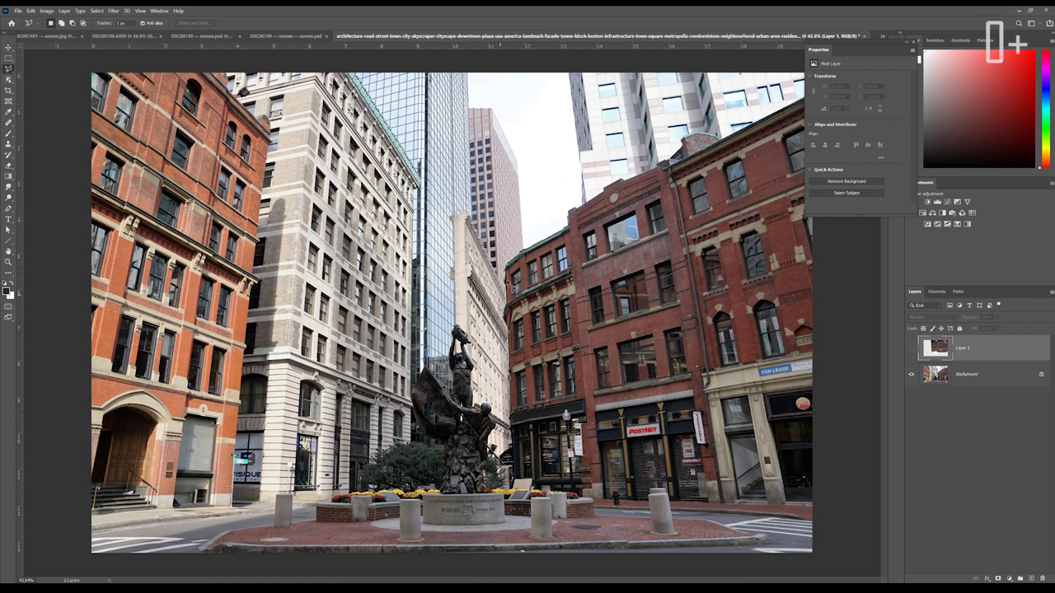
# Lasso the brick corner building onto its own layer, hide the Background, and centre it
pyautogui.click(834, 511)
pyautogui.click(831, 198)
pyautogui.doubleClick(506, 274)
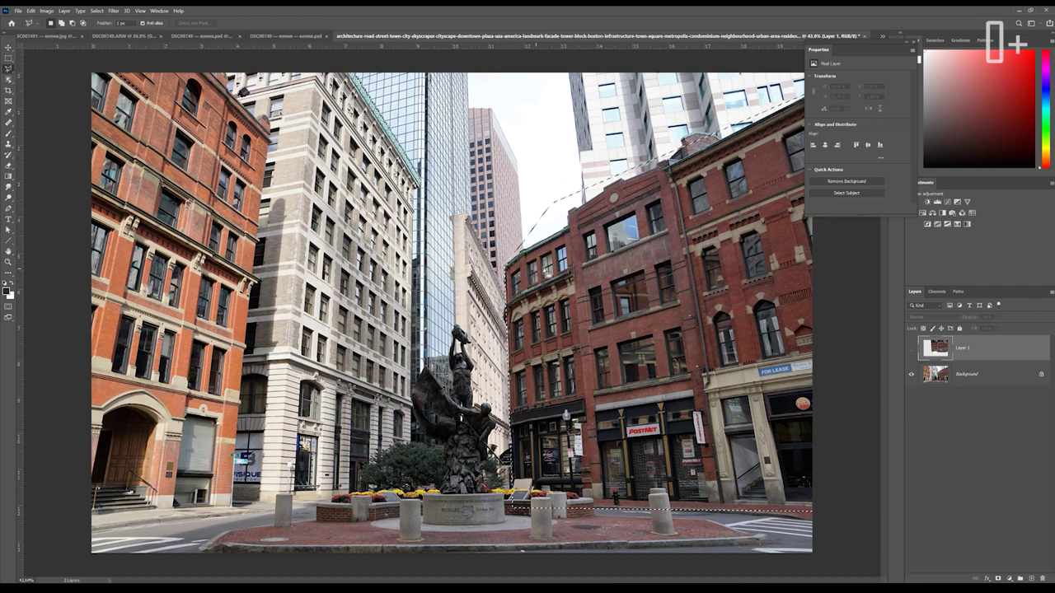
pyautogui.hotkey('alt', '[')
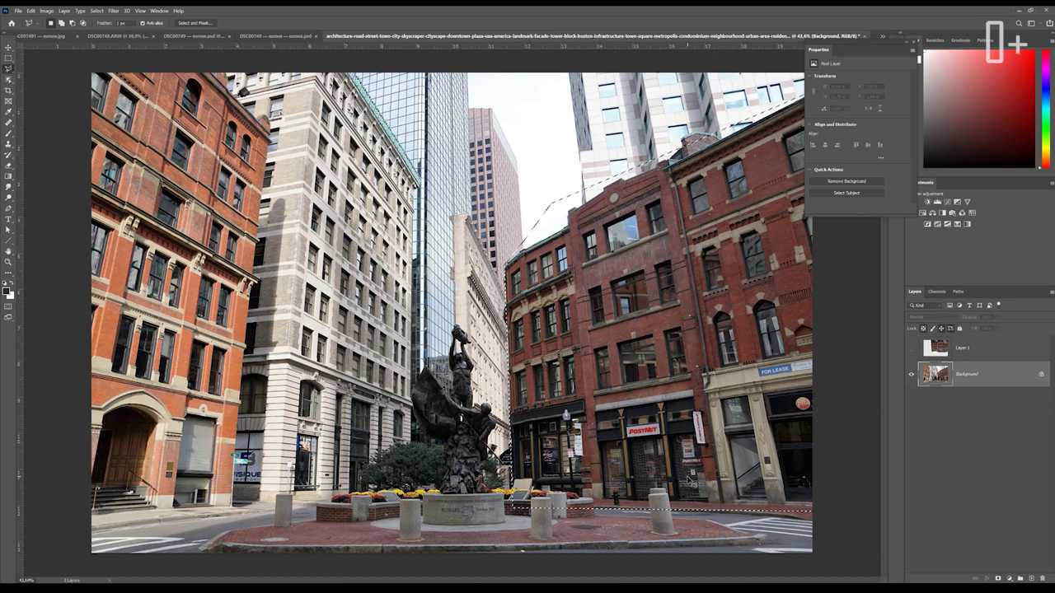
pyautogui.hotkey('ctrl', 'j')
pyautogui.click(910, 401)
pyautogui.press('v')
pyautogui.moveTo(703, 355); pyautogui.dragTo(420, 336)
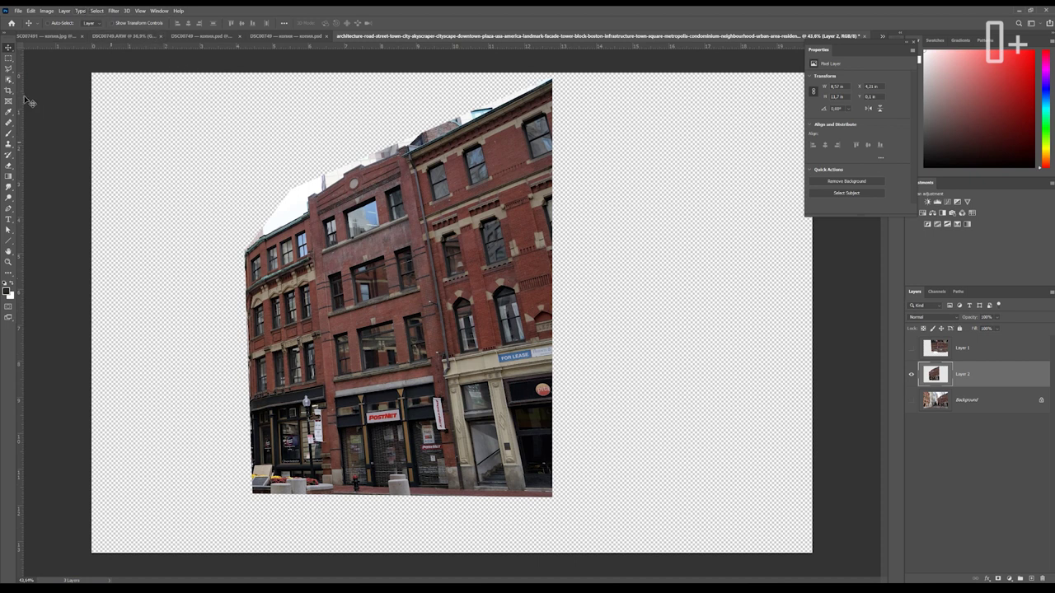
# Distort the building layer's corners to change its perspective
pyautogui.hotkey('ctrl', 't')
pyautogui.moveTo(242, 57); pyautogui.dragTo(221, 49)
pyautogui.moveTo(595, 101)
pyautogui.mouseDown()
pyautogui.moveTo(618, 173)
pyautogui.moveTo(610, 262)
pyautogui.mouseUp()
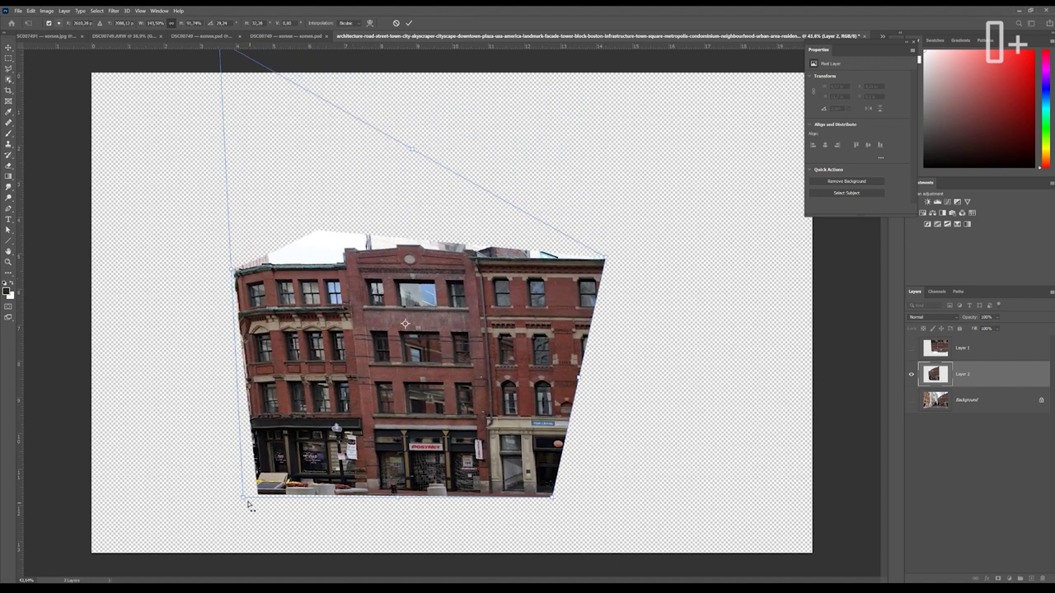
pyautogui.moveTo(248, 502); pyautogui.dragTo(206, 501)
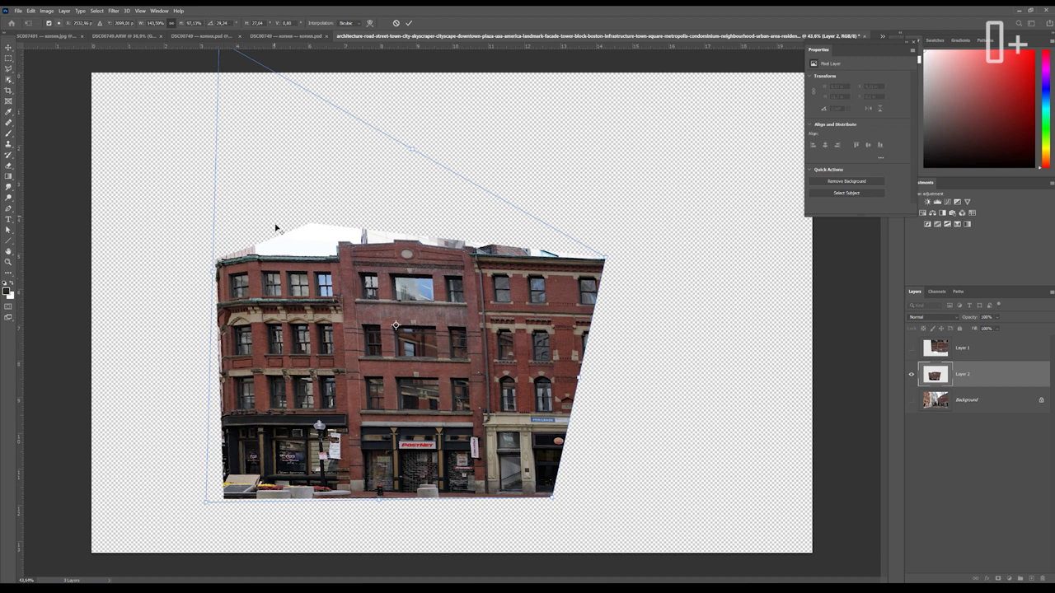
pyautogui.moveTo(219, 49); pyautogui.dragTo(247, 227)
pyautogui.press('Return')
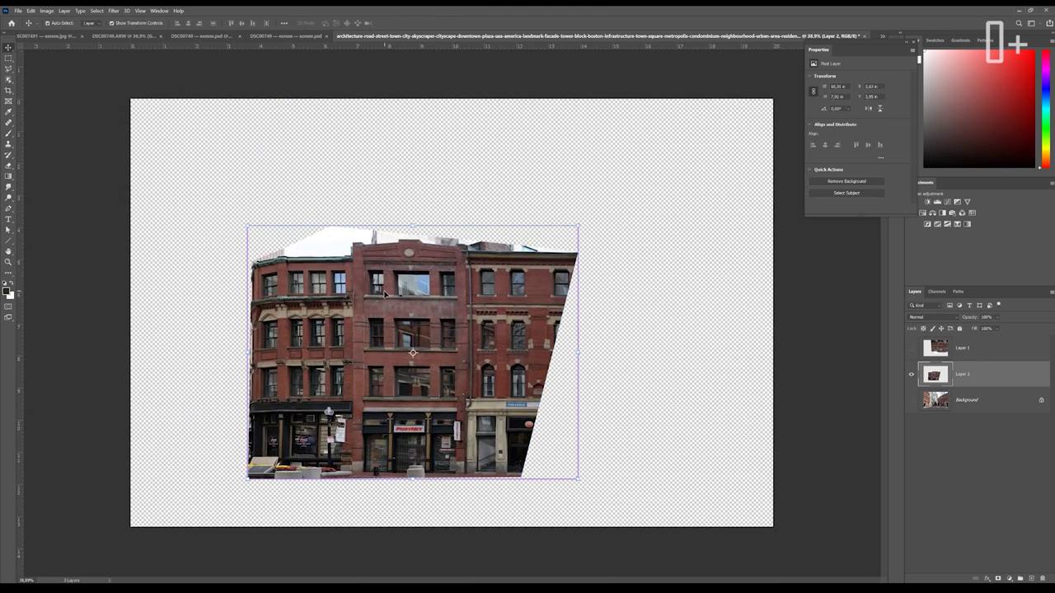
# Flip the building layer vertically
pyautogui.hotkey('ctrl', 't')
pyautogui.rightClick(384, 295)
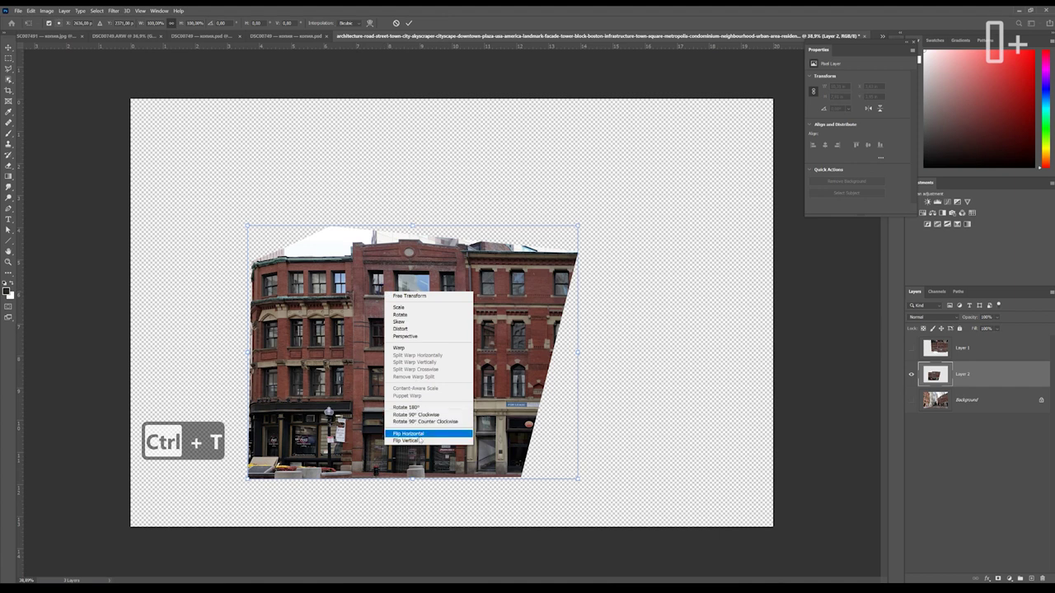
pyautogui.click(420, 441)
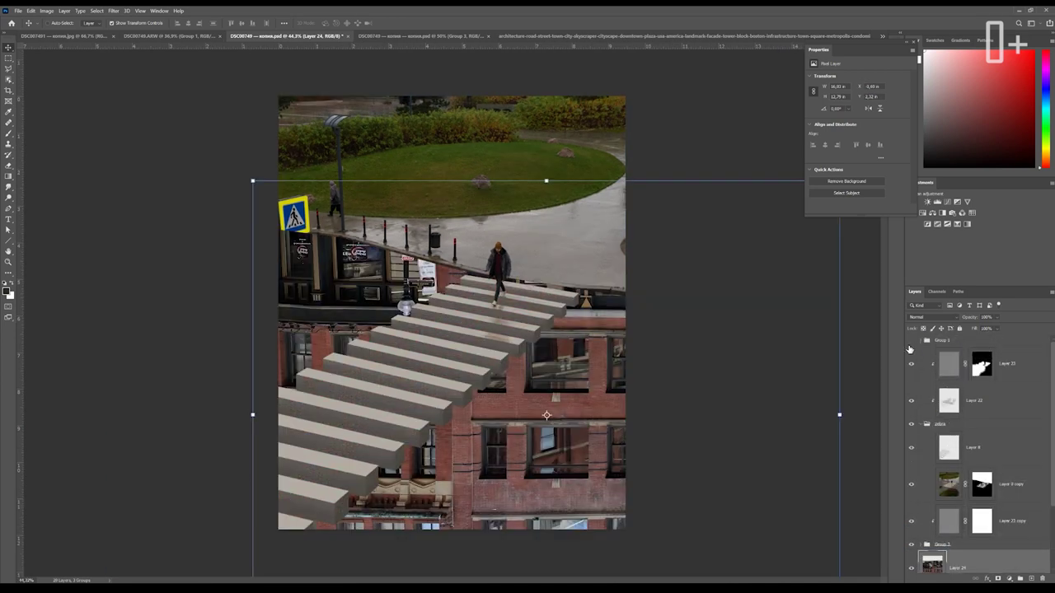
# Show Group 1 and drag the facade's top corners to match the steps' angle
pyautogui.click(912, 341)
pyautogui.scroll(2, 648, 403)
pyautogui.scroll(-2, 648, 493)
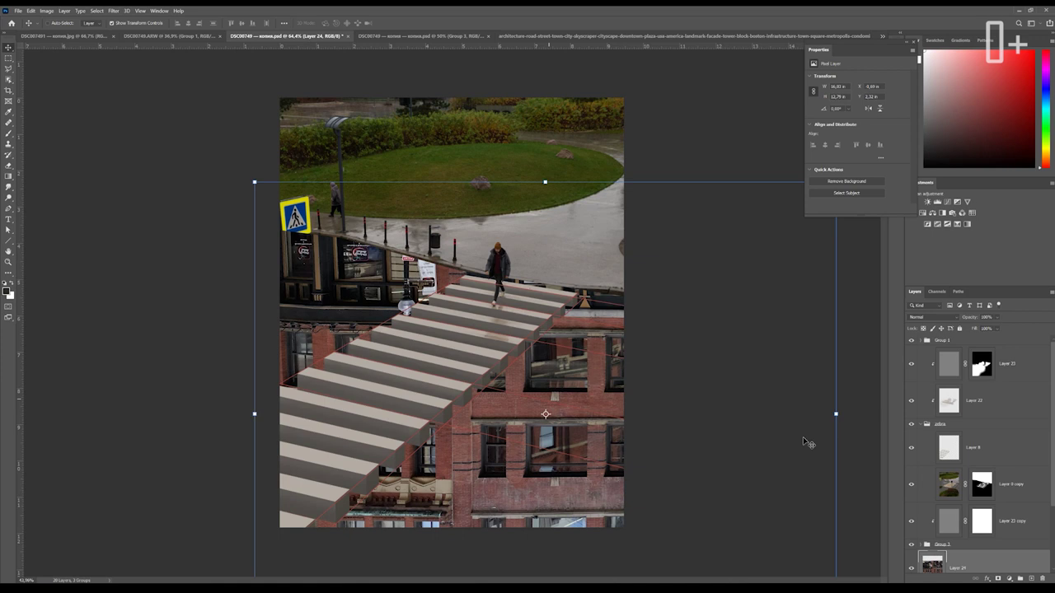
pyautogui.scroll(-1, 452, 315)
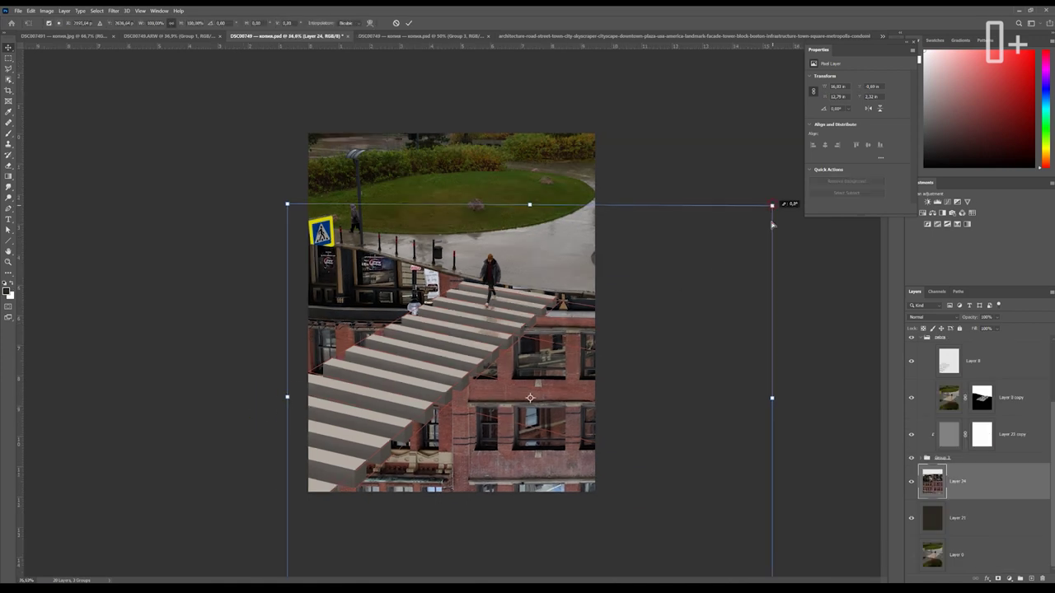
pyautogui.moveTo(771, 204); pyautogui.dragTo(772, 236)
pyautogui.moveTo(287, 204); pyautogui.dragTo(300, 120)
# Adjust the facade's bottom corners and nudge it into place beneath the steps
pyautogui.scroll(-1, 750, 208)
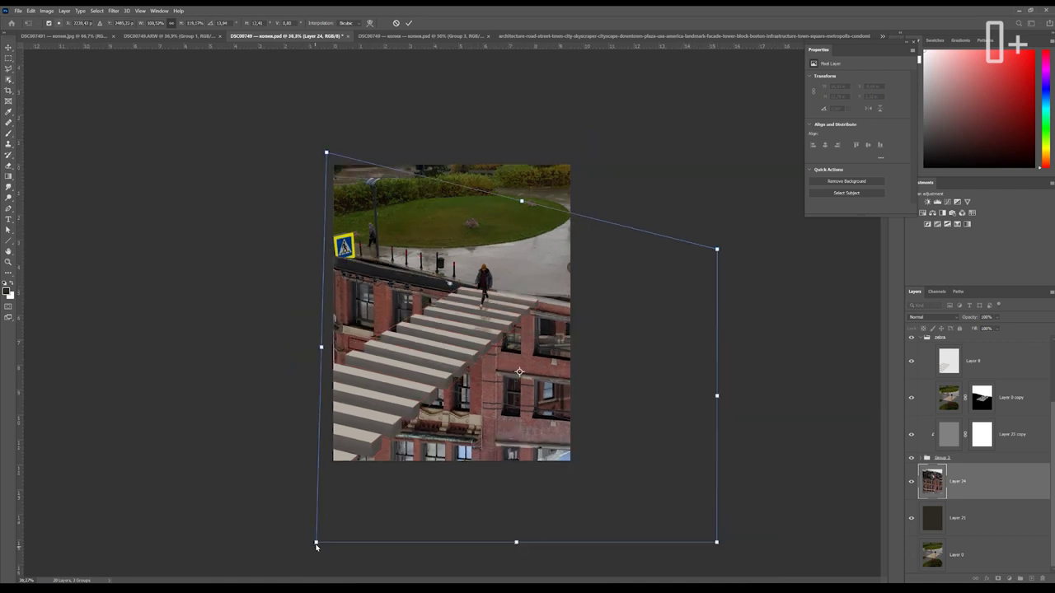
pyautogui.moveTo(316, 541)
pyautogui.mouseDown()
pyautogui.moveTo(334, 477)
pyautogui.moveTo(320, 476)
pyautogui.moveTo(327, 490)
pyautogui.mouseUp()
pyautogui.moveTo(717, 542); pyautogui.dragTo(721, 581)
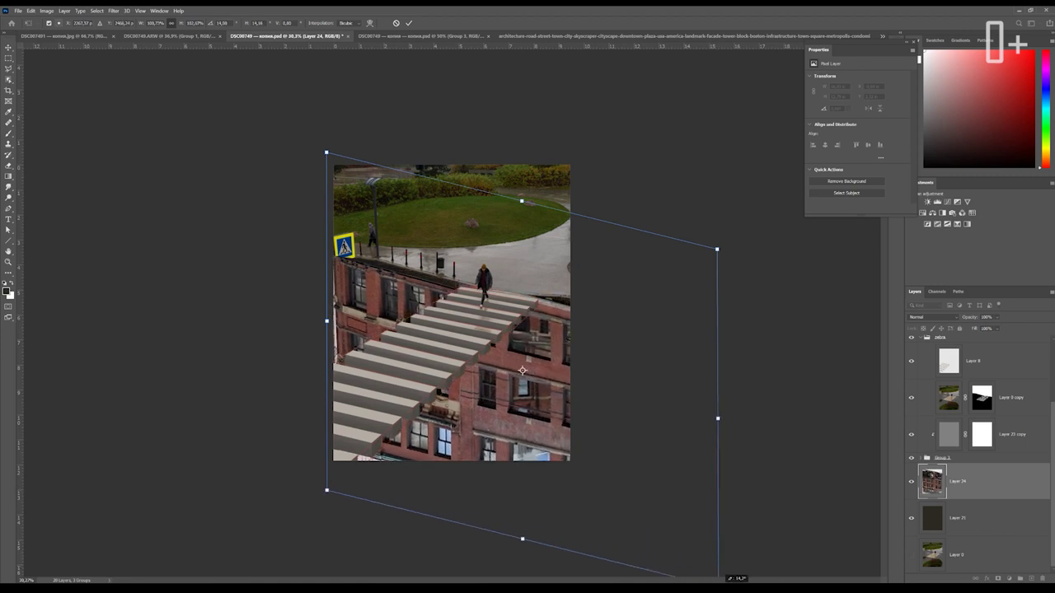
pyautogui.hotkey('ctrl', 'z')
pyautogui.moveTo(544, 416); pyautogui.dragTo(550, 432)
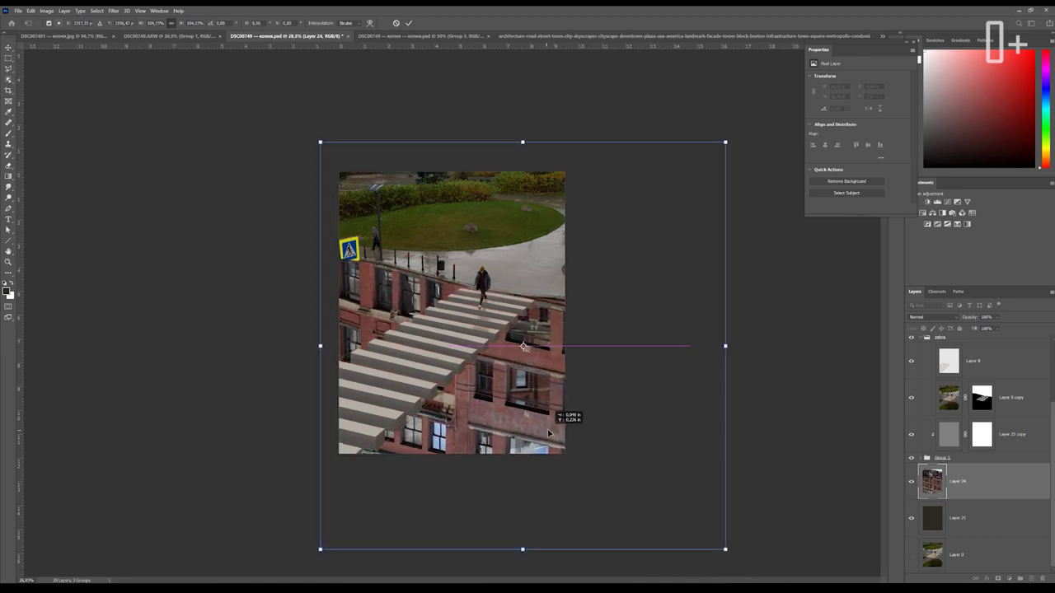
pyautogui.hotkey('ctrl', '+')
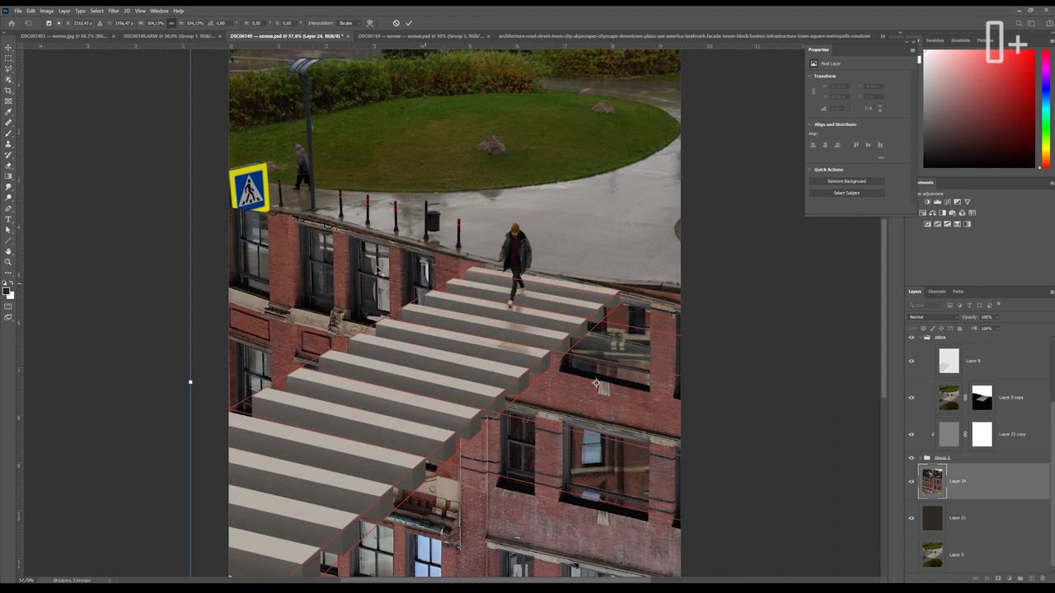
pyautogui.hotkey('ctrl', '-')
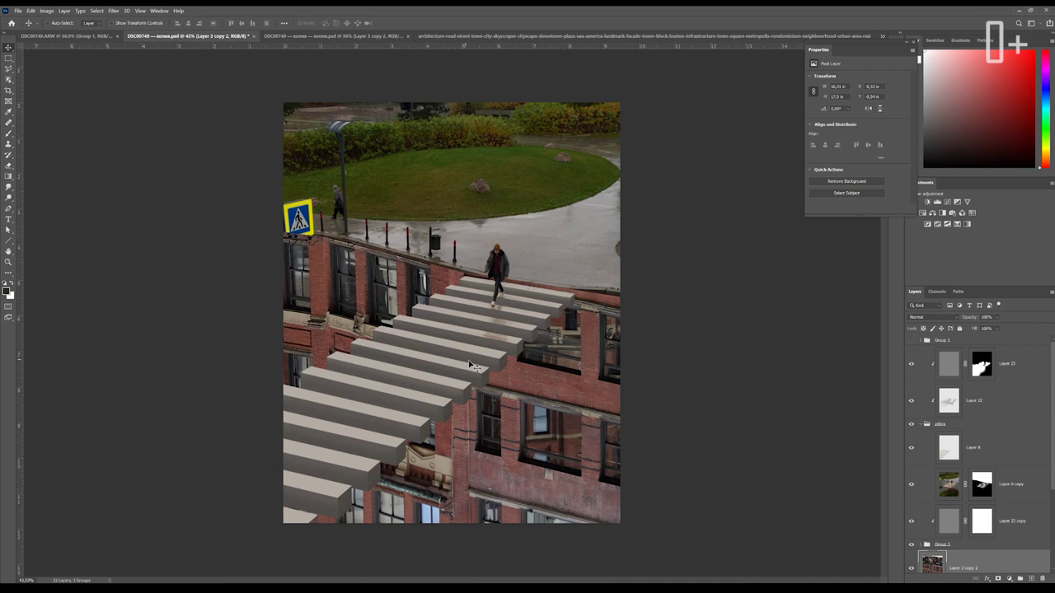
# Add a Curves adjustment that darkens the facade's highlights
pyautogui.scroll(-2, 988, 485)
pyautogui.click(1006, 576)
pyautogui.click(1005, 477)
pyautogui.rightClick(1007, 480)
pyautogui.press('Escape')
pyautogui.moveTo(903, 98); pyautogui.dragTo(902, 117)
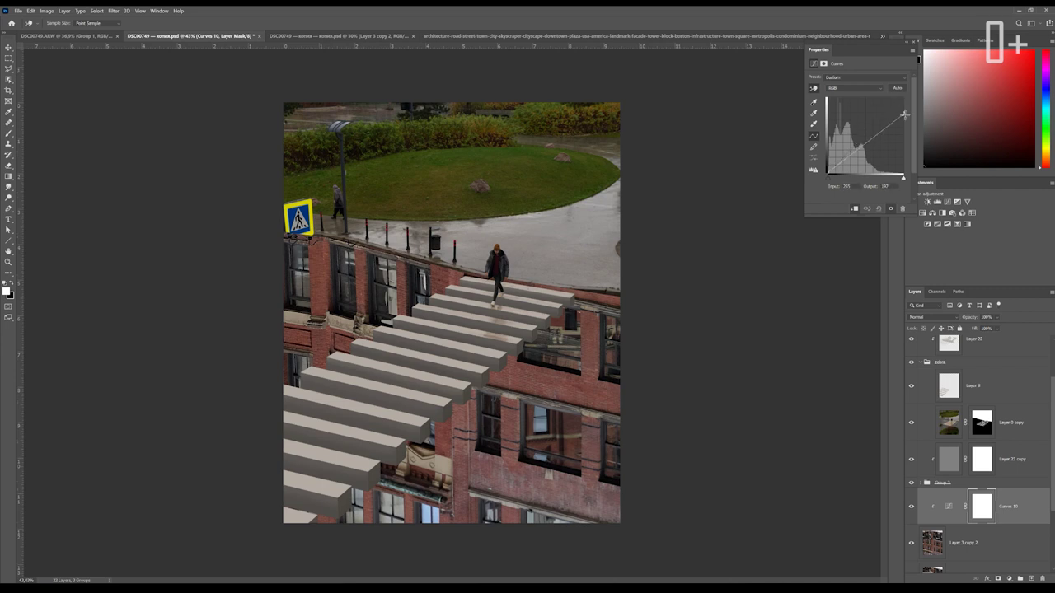
# Add a clipped Hue/Saturation adjustment with saturation lowered to about -30
pyautogui.click(1006, 580)
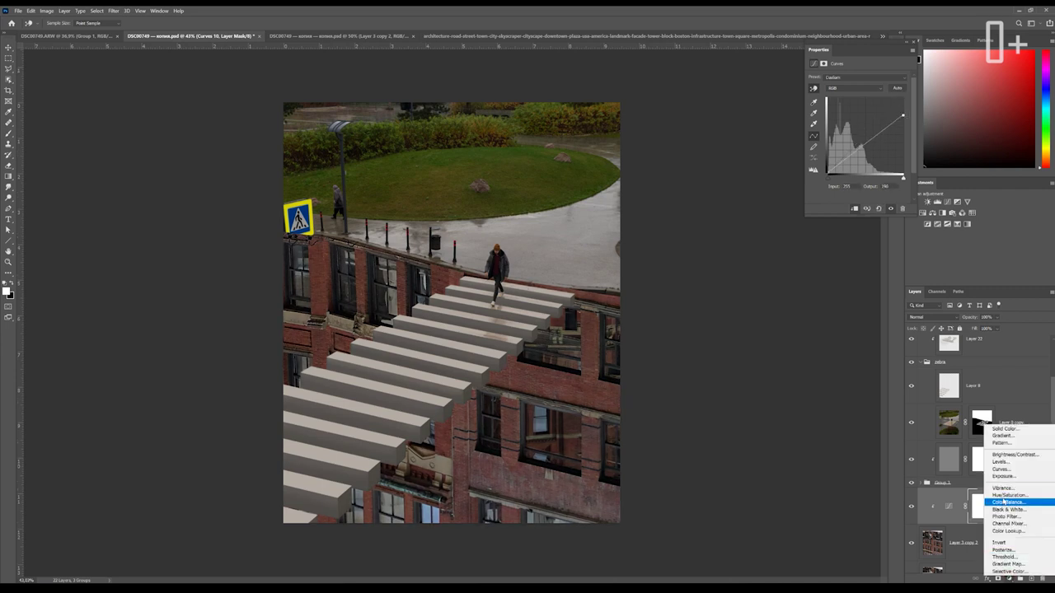
pyautogui.click(1010, 496)
pyautogui.rightClick(956, 507)
pyautogui.click(971, 310)
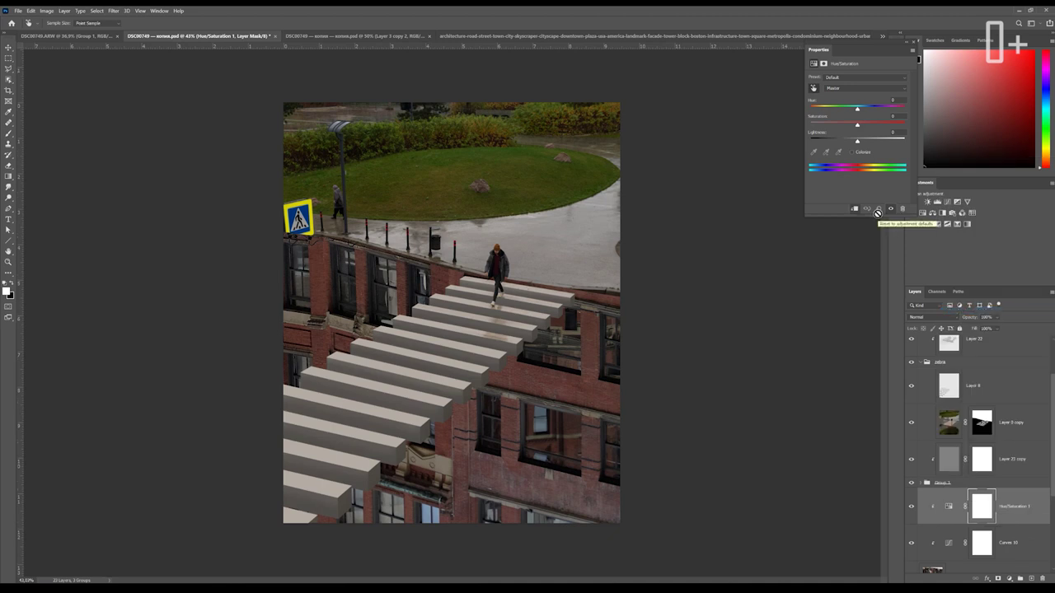
pyautogui.moveTo(857, 124); pyautogui.dragTo(844, 125)
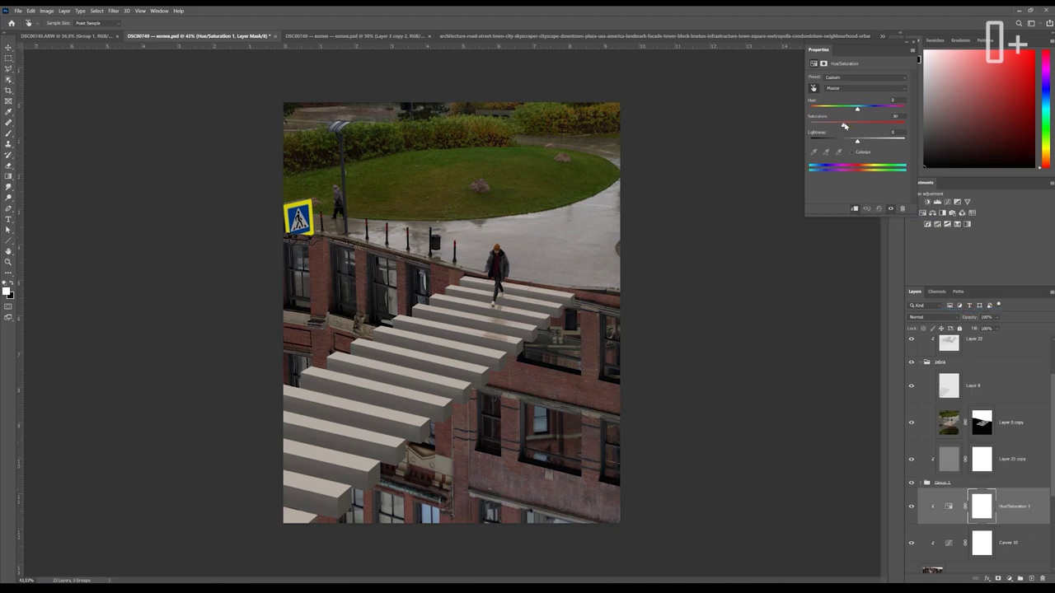
# Add a new empty layer, Layer 25, above Hue/Saturation 1
pyautogui.scroll(1, 504, 348)
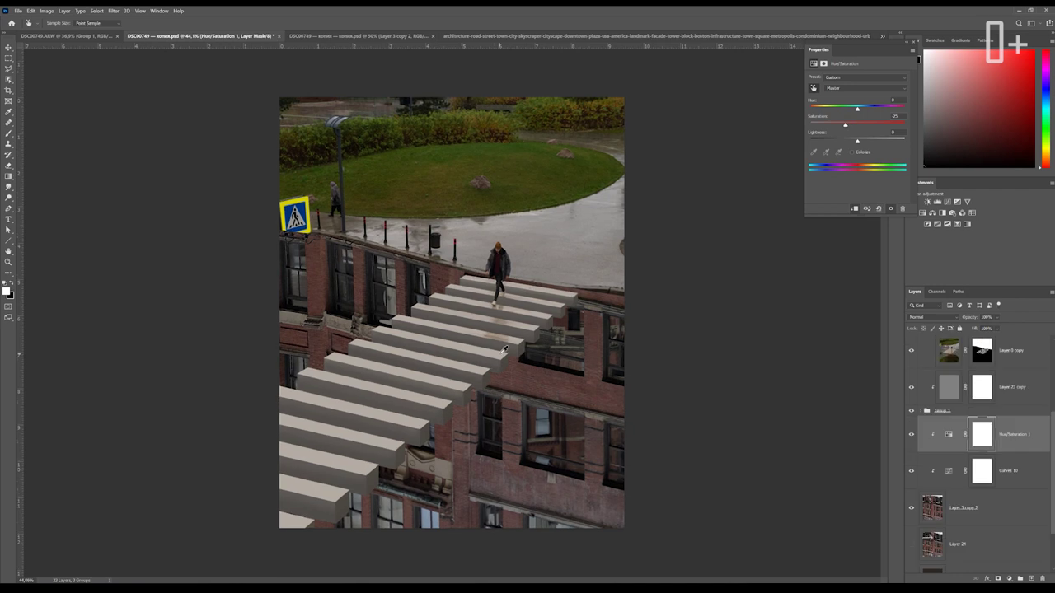
pyautogui.click(1031, 579)
pyautogui.press('v')
pyautogui.click(11, 134)
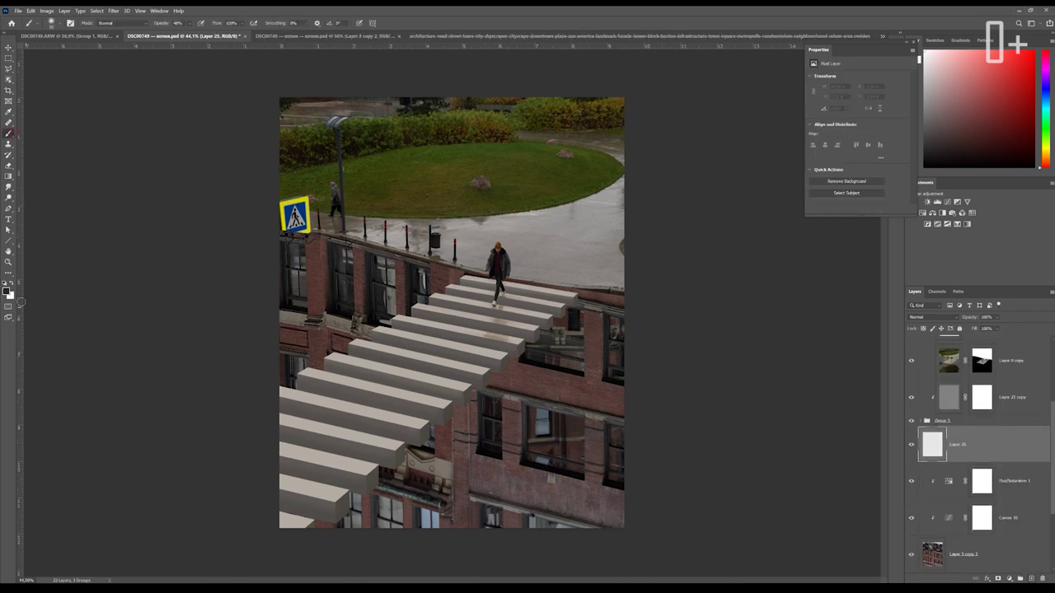
# Set Layer 25 to Hard Light and paint grey over the lower image with a large brush
pyautogui.click(8, 290)
pyautogui.click(699, 152)
pyautogui.click(928, 316)
pyautogui.click(931, 429)
pyautogui.click(51, 22)
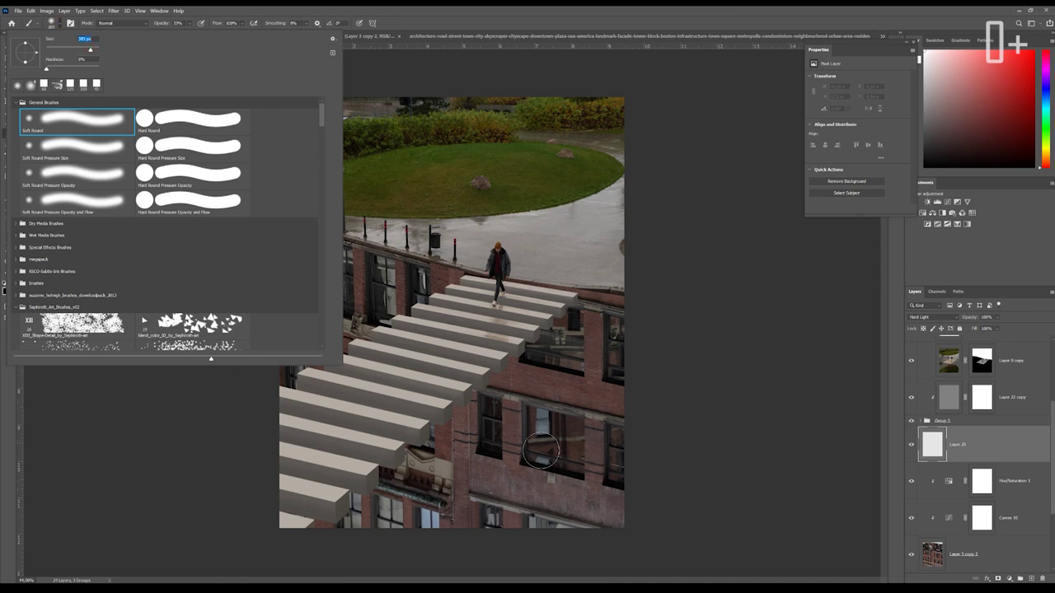
pyautogui.press('Return')
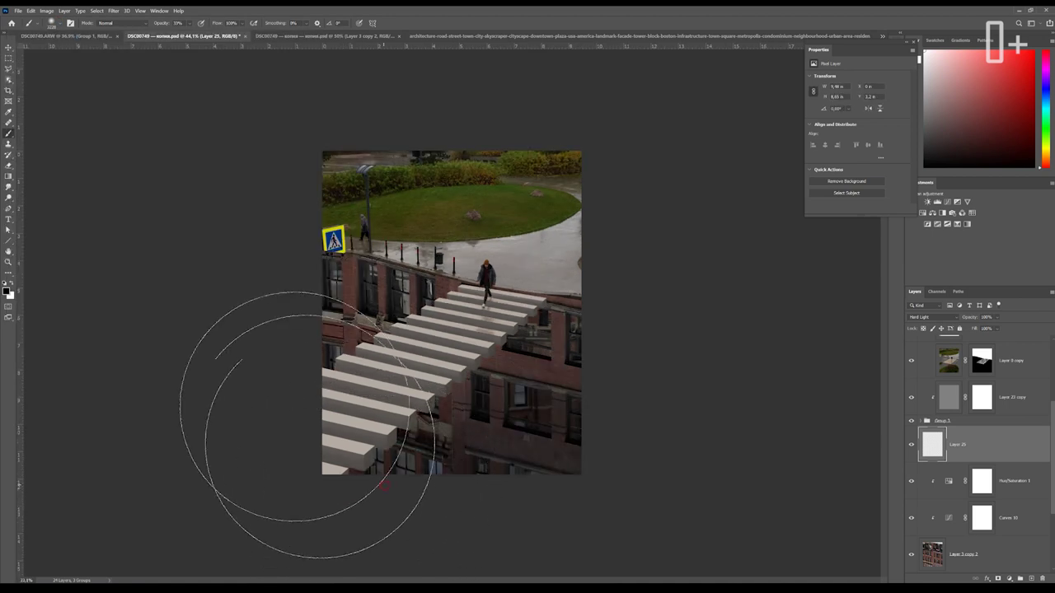
pyautogui.moveTo(530, 502); pyautogui.dragTo(454, 459)
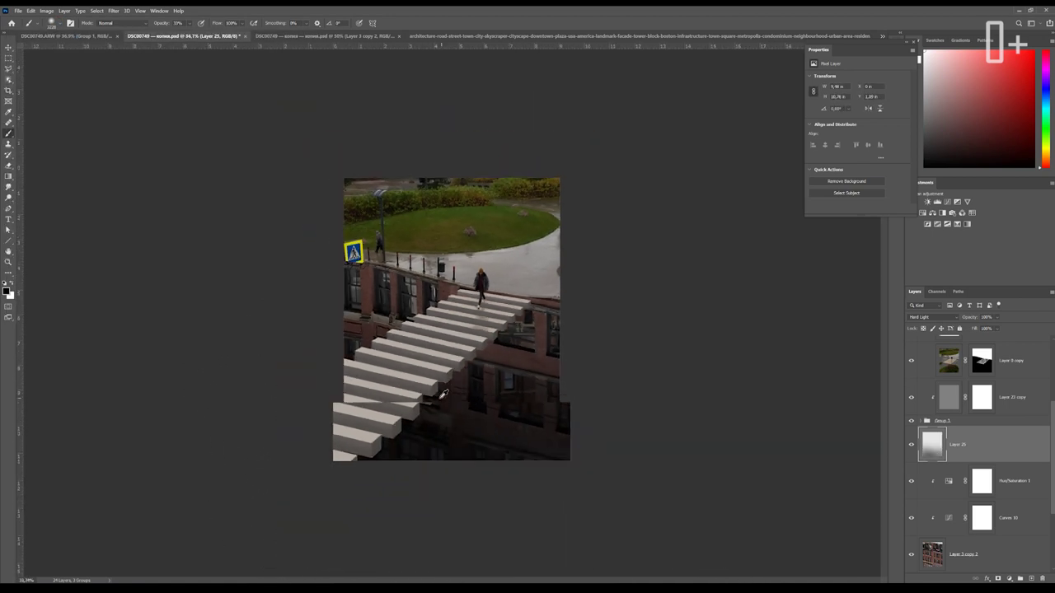
# Set the Curves 10 Red channel black point to 0, switch to Blue, and collapse the zebra group
pyautogui.click(947, 518)
pyautogui.click(853, 89)
pyautogui.click(845, 105)
pyautogui.click(849, 88)
pyautogui.click(835, 102)
pyautogui.moveTo(828, 172); pyautogui.dragTo(830, 173)
pyautogui.click(849, 89)
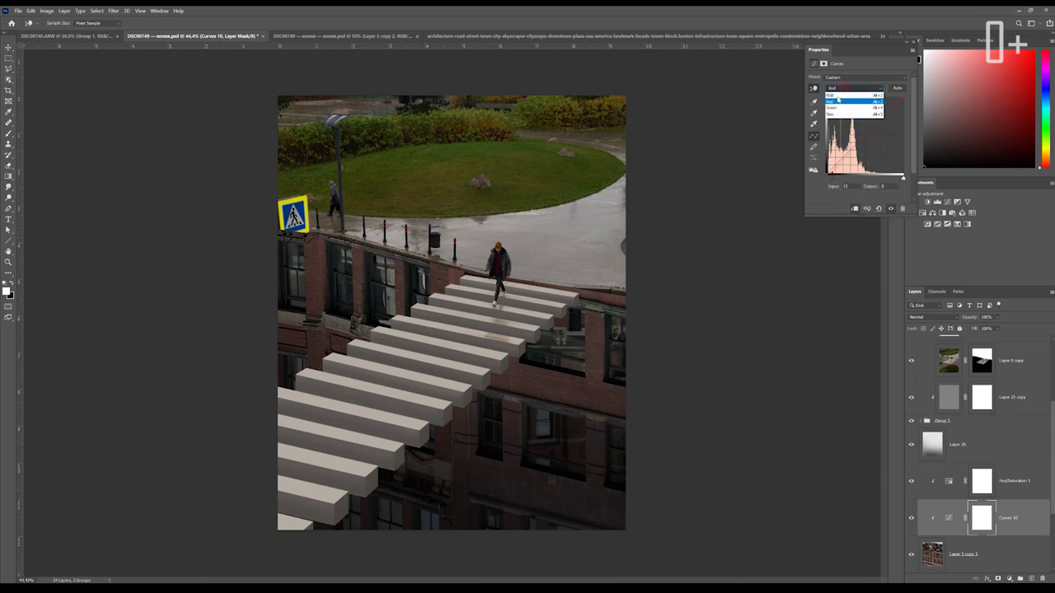
pyautogui.click(842, 115)
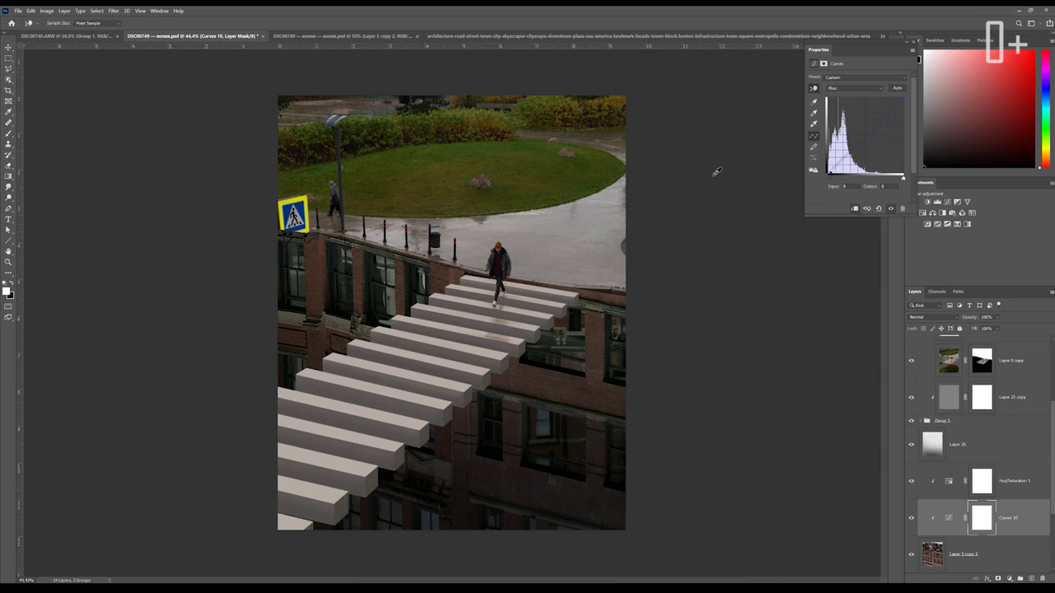
pyautogui.scroll(5, 468, 151)
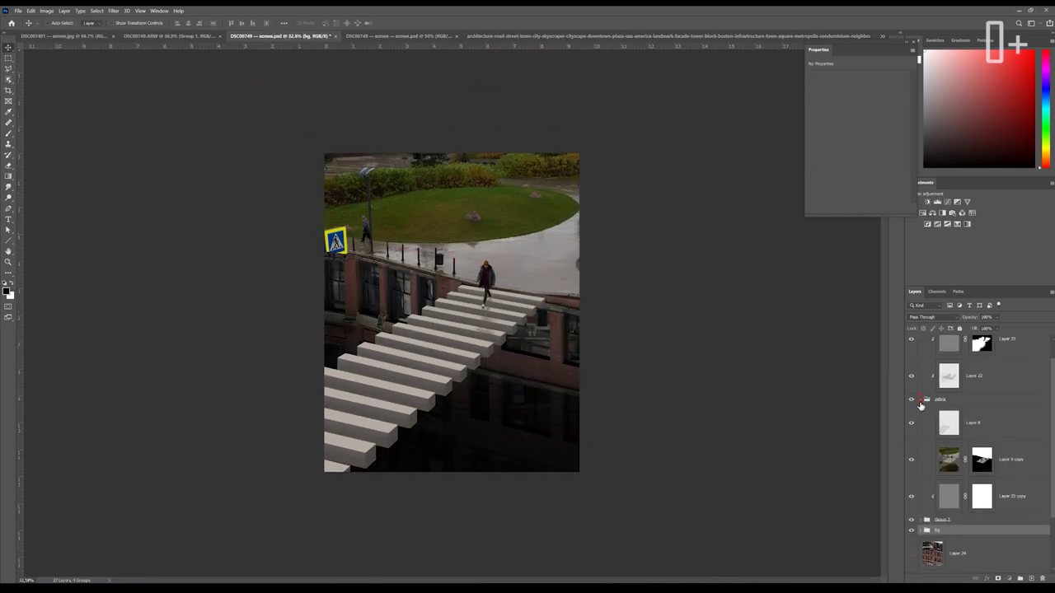
pyautogui.click(925, 400)
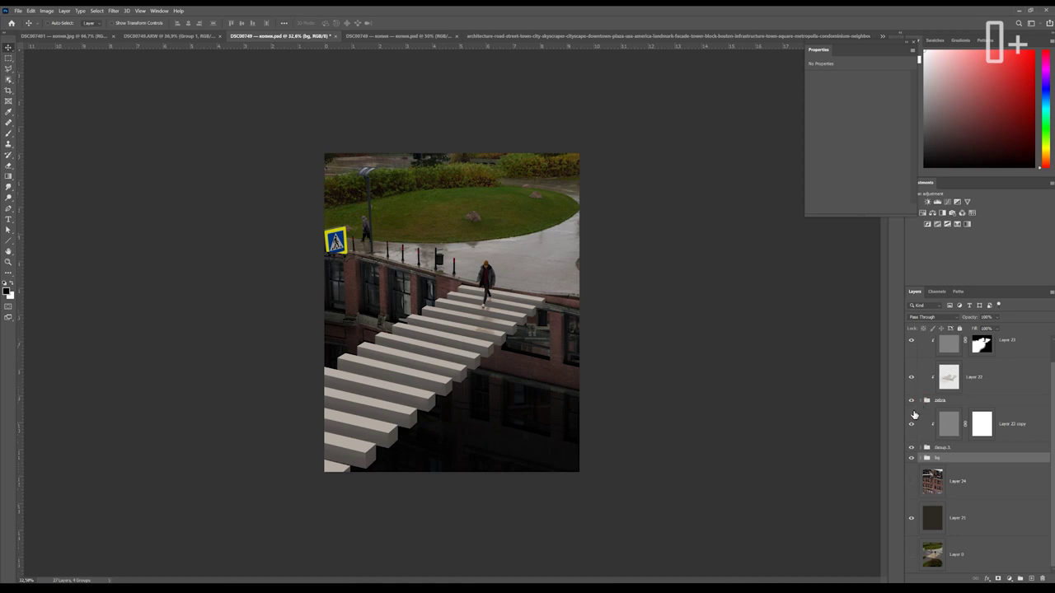
pyautogui.scroll(3, 453, 312)
# Select Layer 0 copy in the zebra group and lasso the rock in the middle of the lawn
pyautogui.scroll(3, 486, 228)
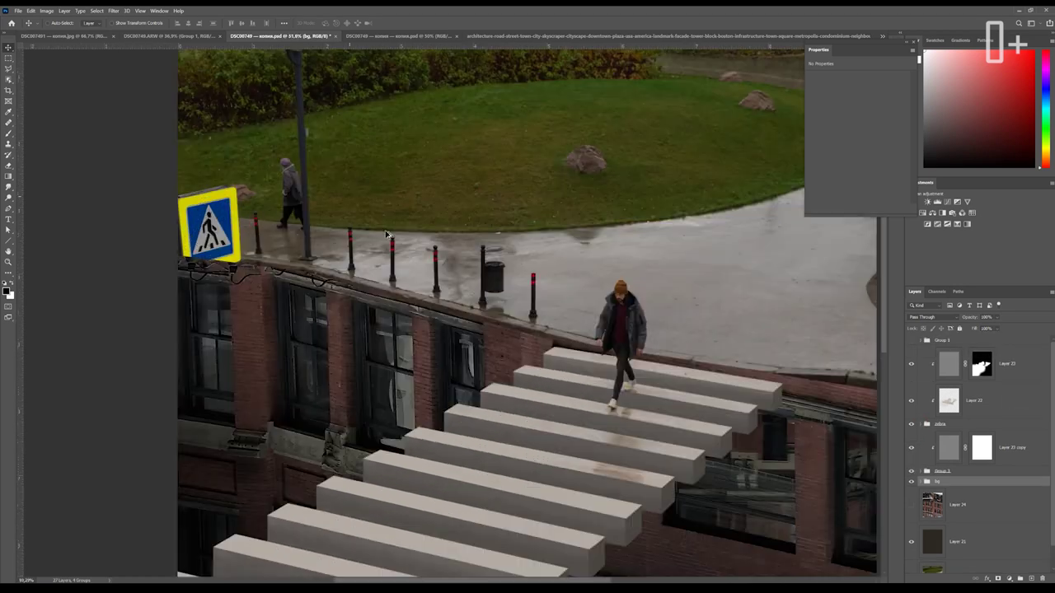
pyautogui.scroll(1, 487, 229)
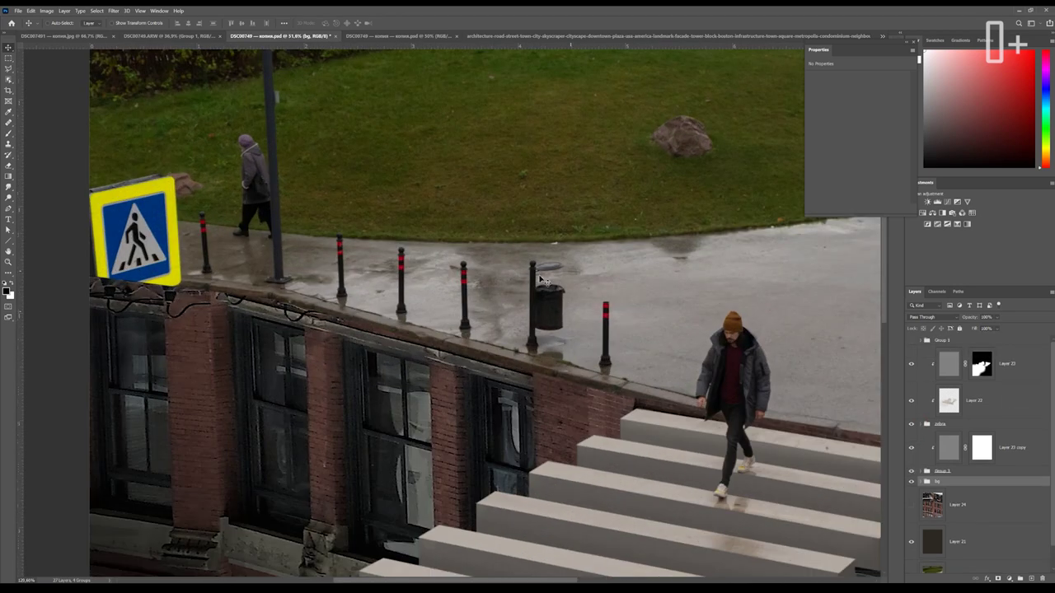
pyautogui.scroll(-2, 235, 169)
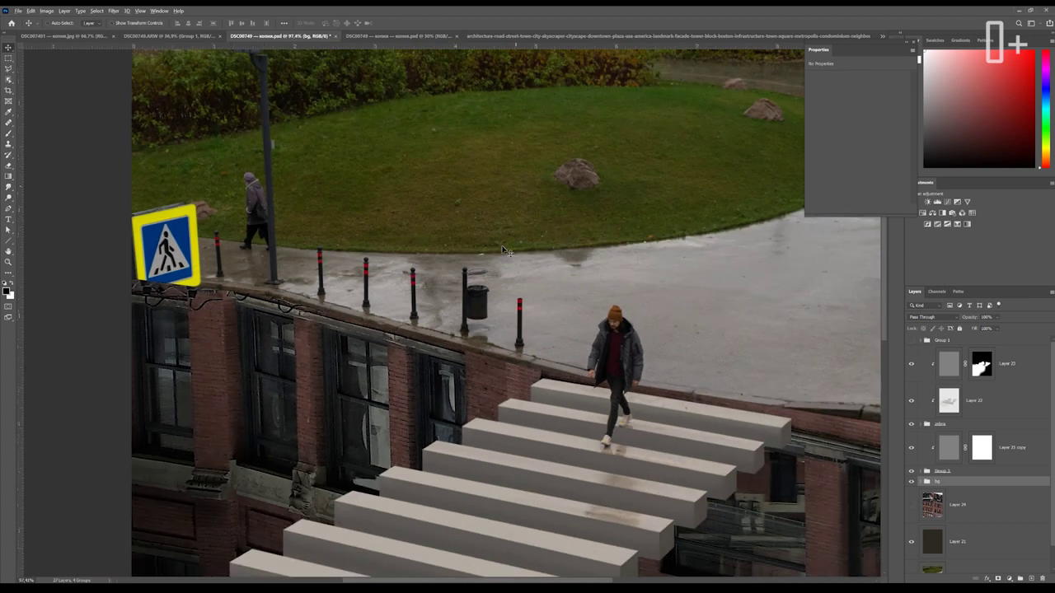
pyautogui.scroll(2, 272, 169)
pyautogui.scroll(2, 303, 326)
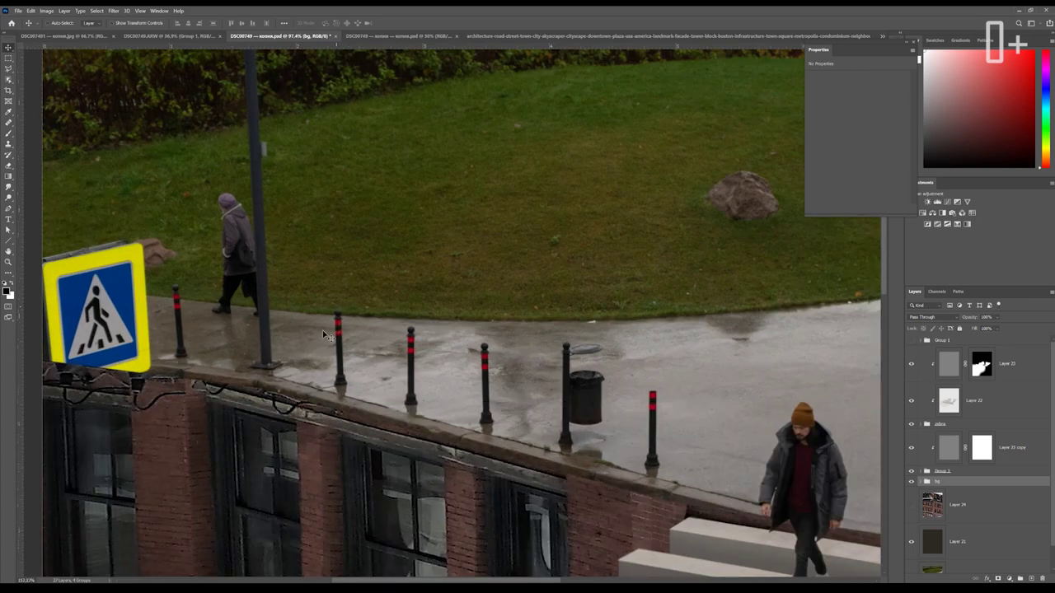
pyautogui.scroll(-2, 283, 364)
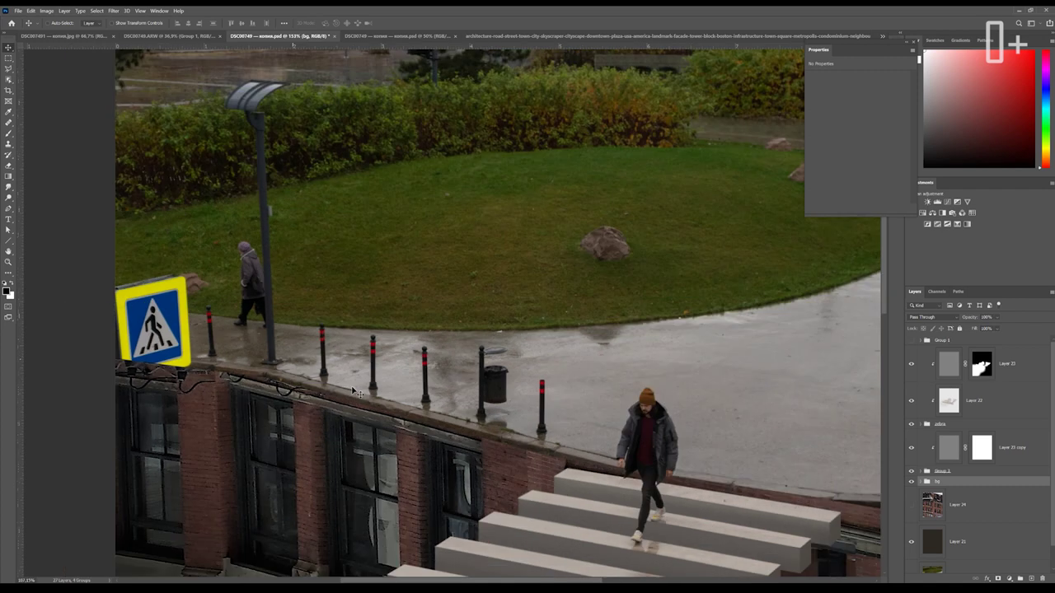
pyautogui.scroll(-2, 568, 364)
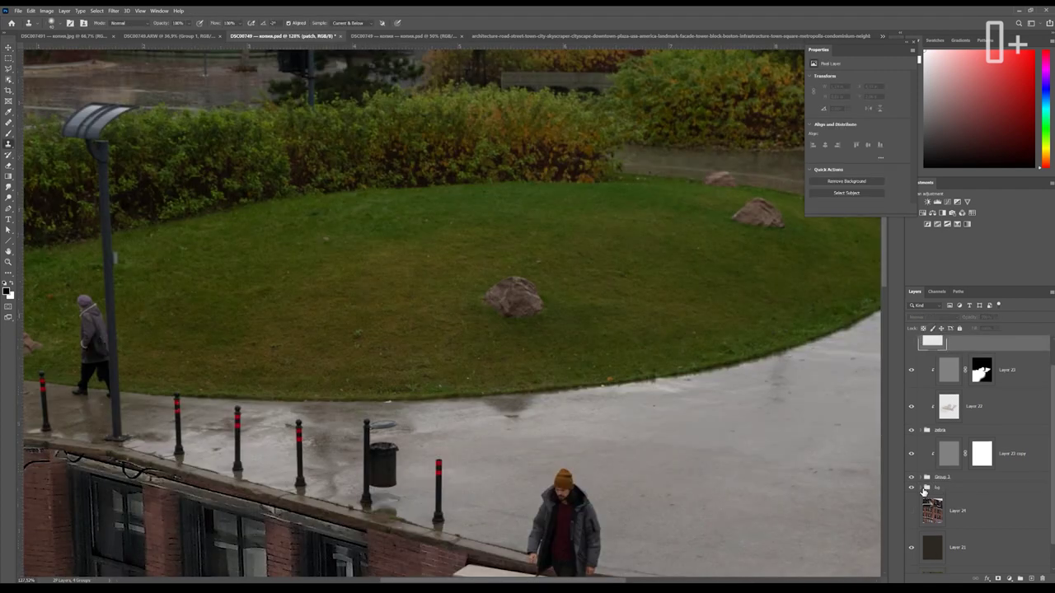
pyautogui.click(922, 430)
pyautogui.click(956, 493)
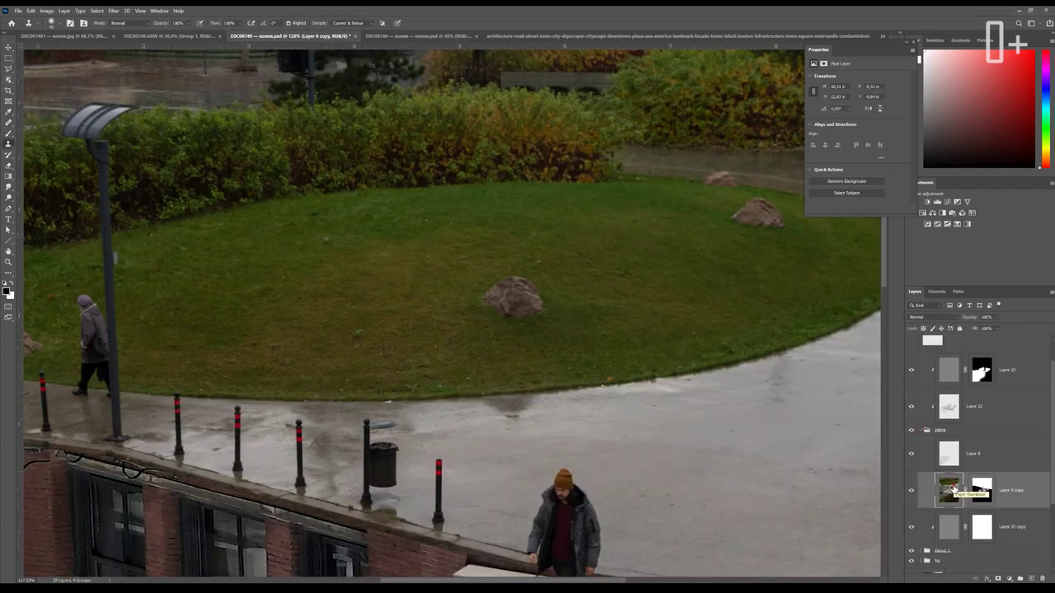
pyautogui.press('l')
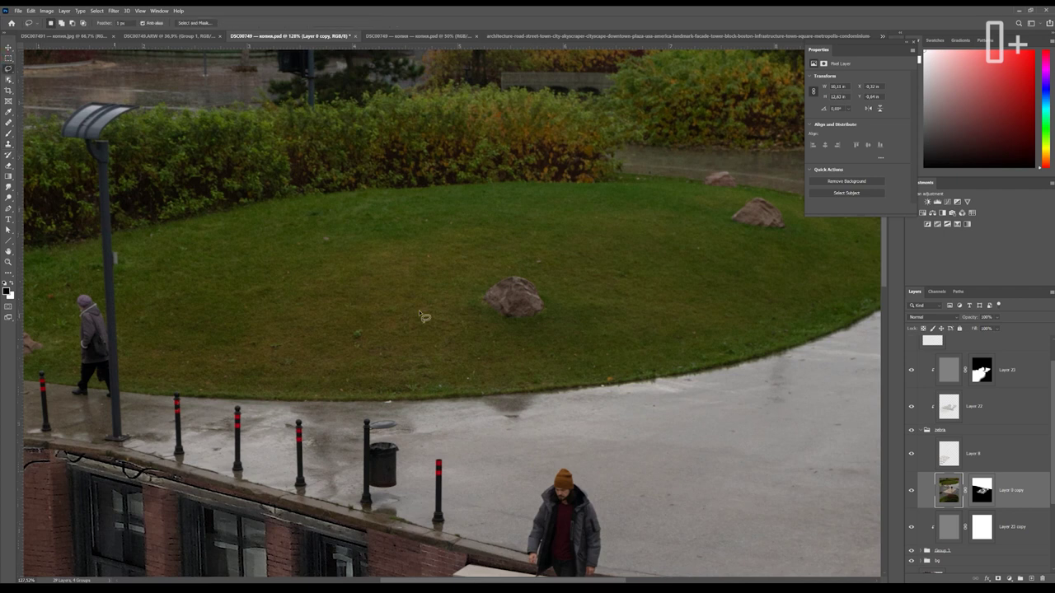
pyautogui.moveTo(497, 264); pyautogui.dragTo(504, 268)
# Content-Aware Fill the rock with output to a new layer, then deselect
pyautogui.click(30, 11)
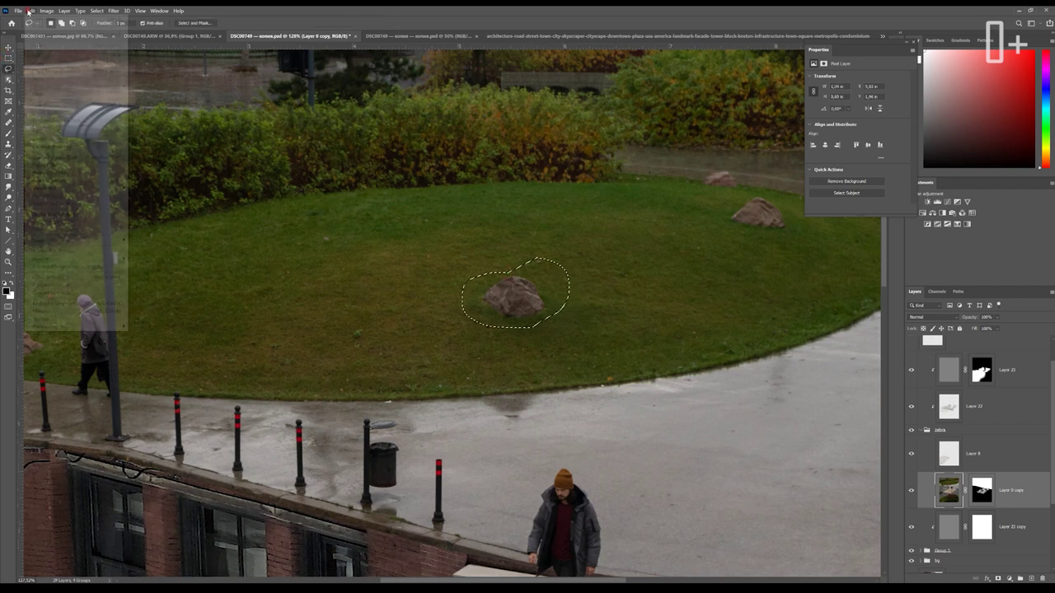
pyautogui.click(63, 148)
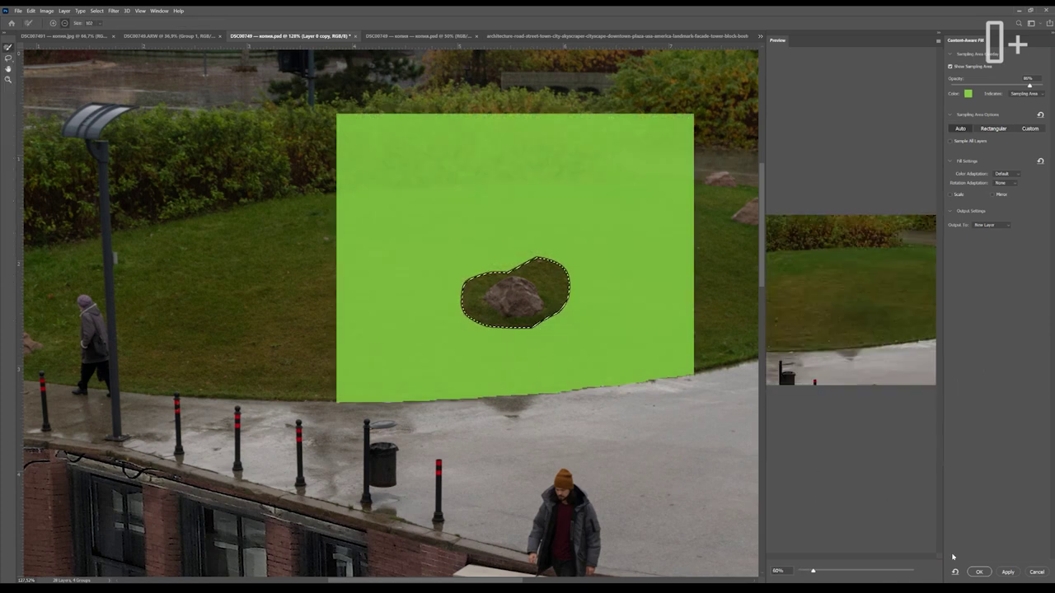
pyautogui.click(983, 225)
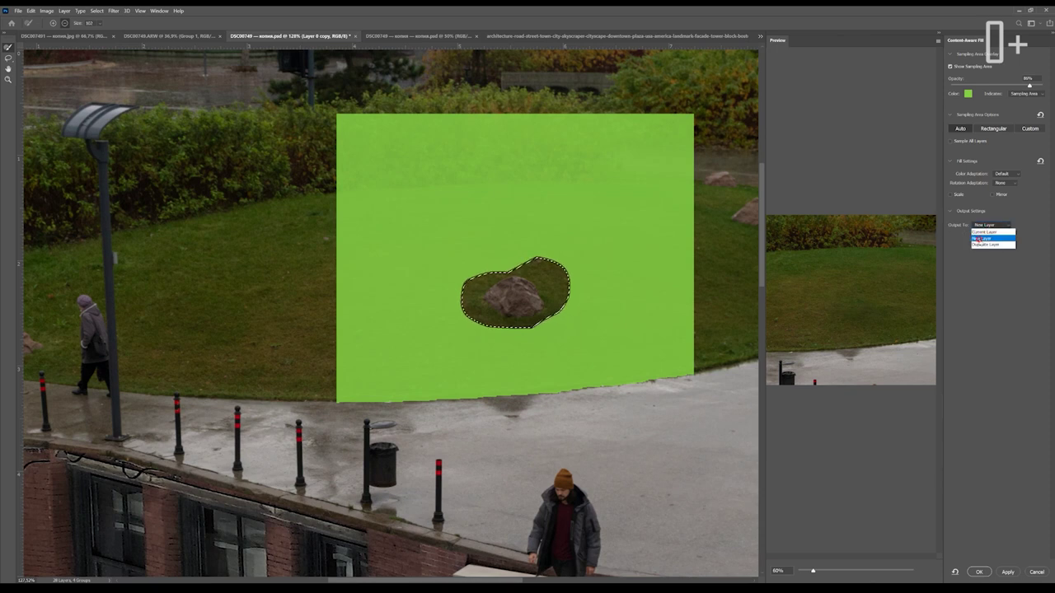
pyautogui.click(978, 238)
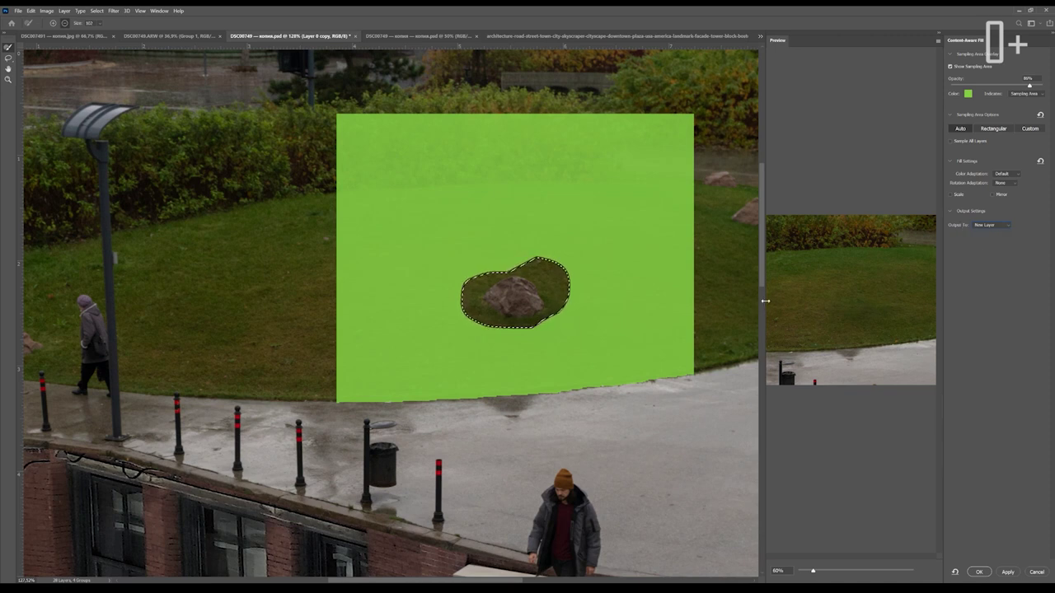
pyautogui.moveTo(759, 291); pyautogui.dragTo(616, 291)
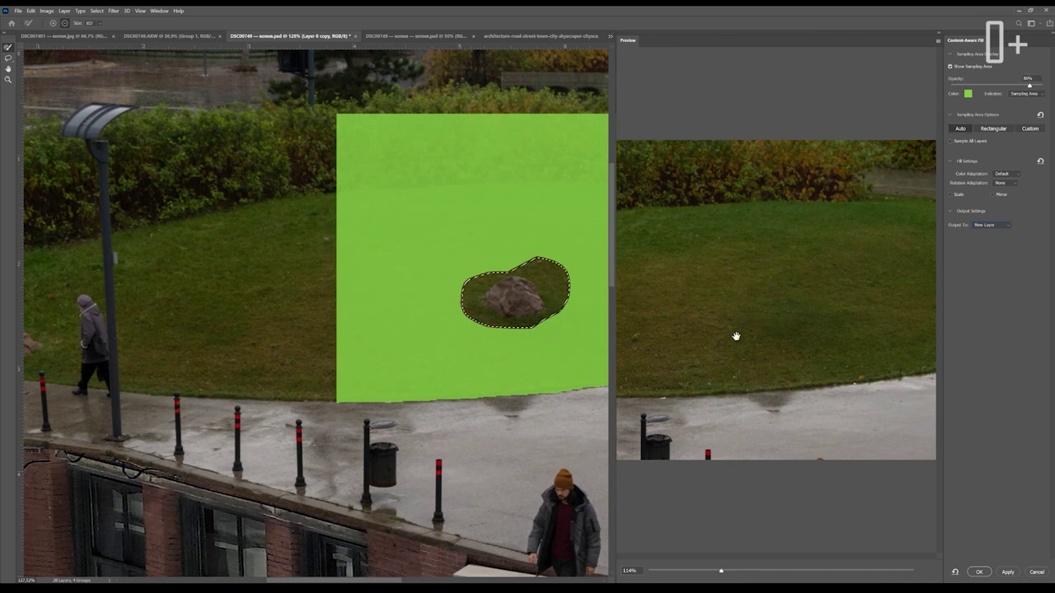
pyautogui.press('Return')
pyautogui.hotkey('ctrl', 'd')
pyautogui.scroll(-5, 496, 317)
# Lasso the two remaining lawn rocks and replace them with grass using Content-Aware Fill
pyautogui.scroll(5, 694, 242)
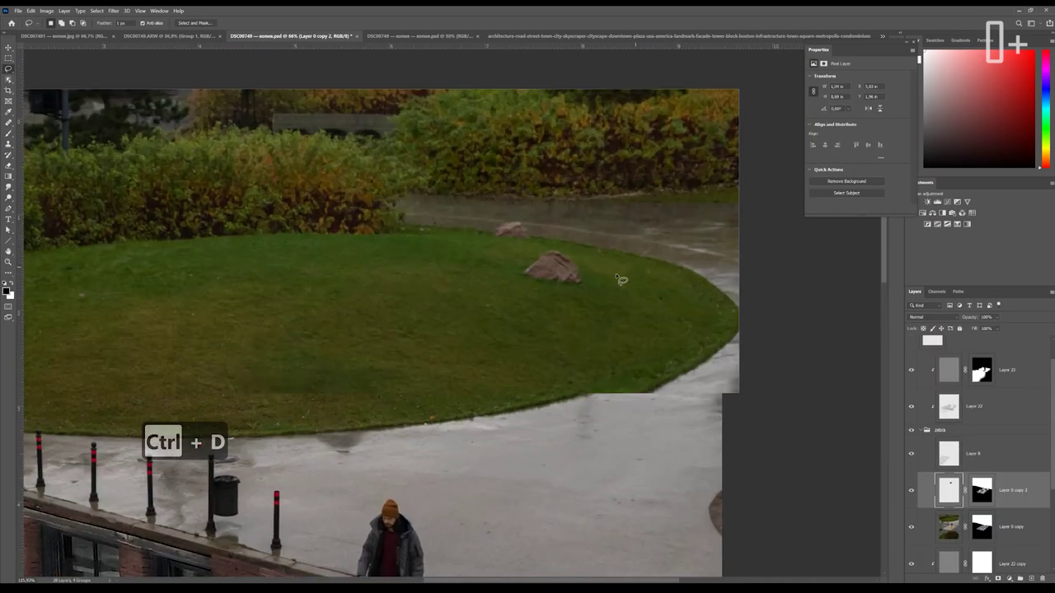
pyautogui.moveTo(538, 246); pyautogui.dragTo(540, 253)
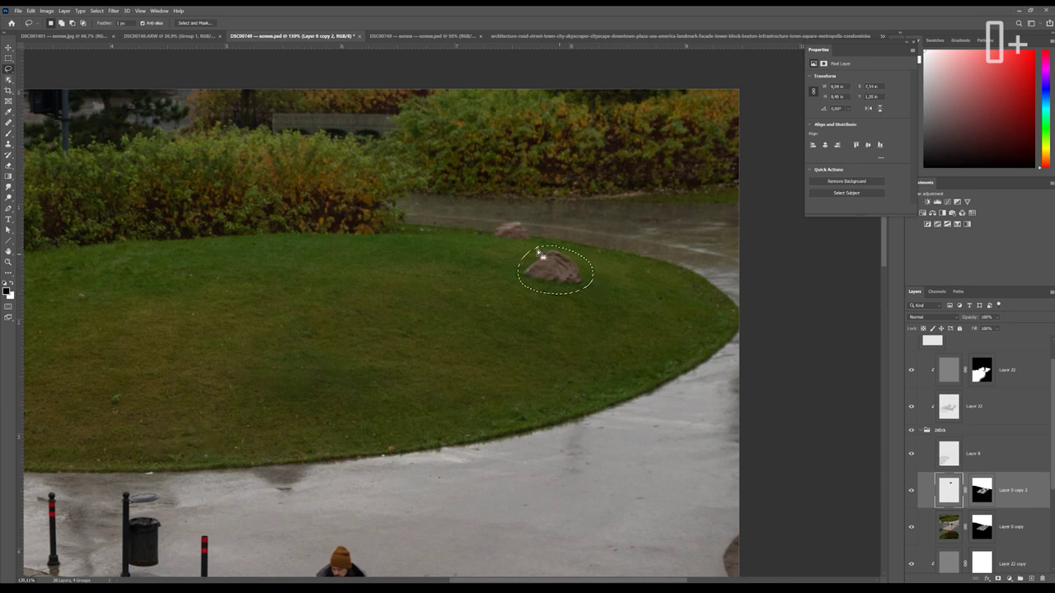
pyautogui.moveTo(497, 221); pyautogui.dragTo(541, 235)
pyautogui.hotkey('alt', '[')
pyautogui.click(31, 11)
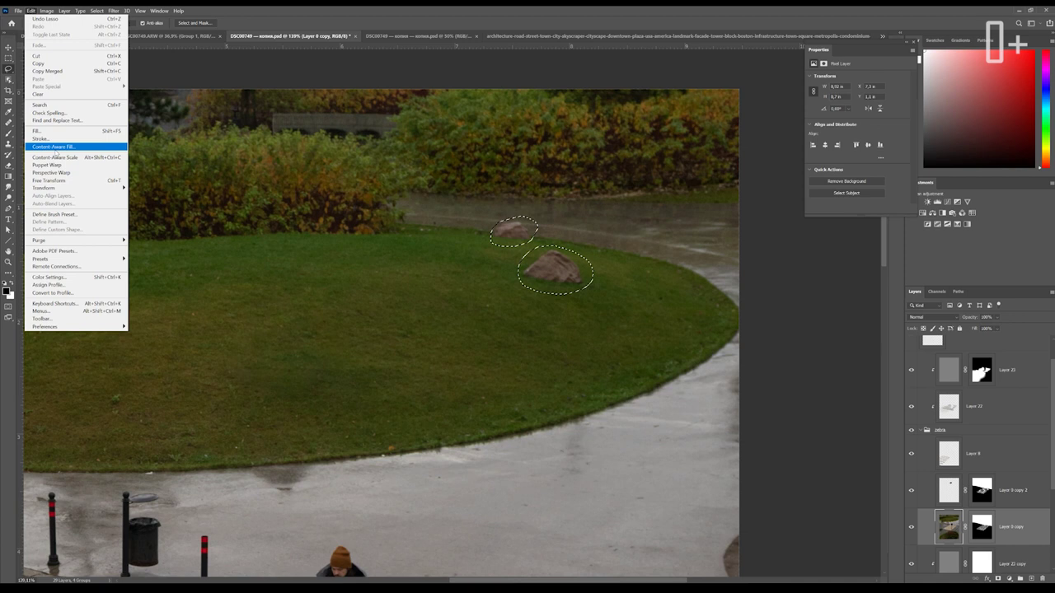
pyautogui.click(54, 148)
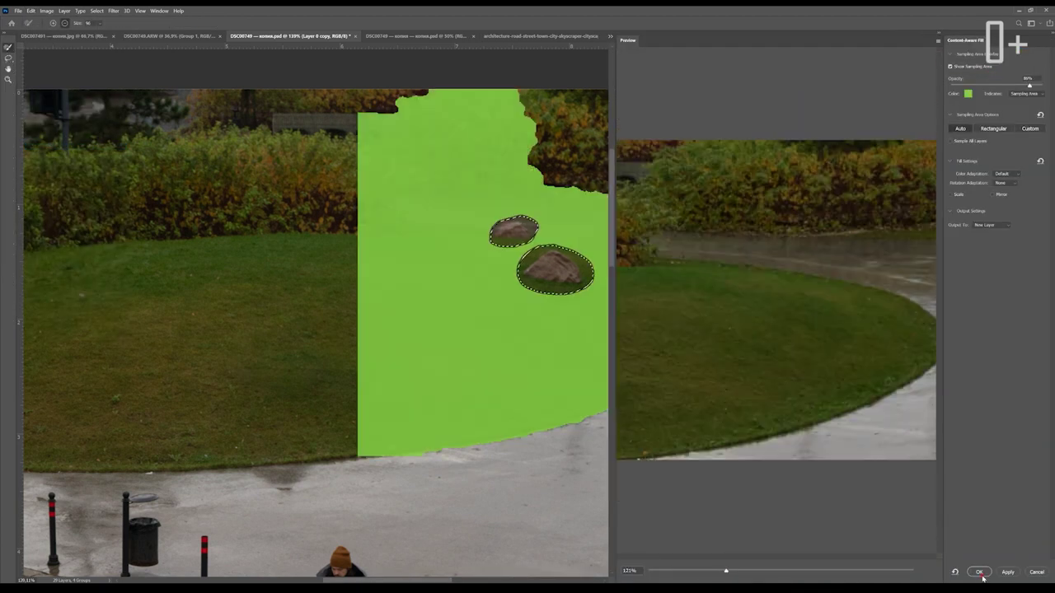
pyautogui.click(980, 571)
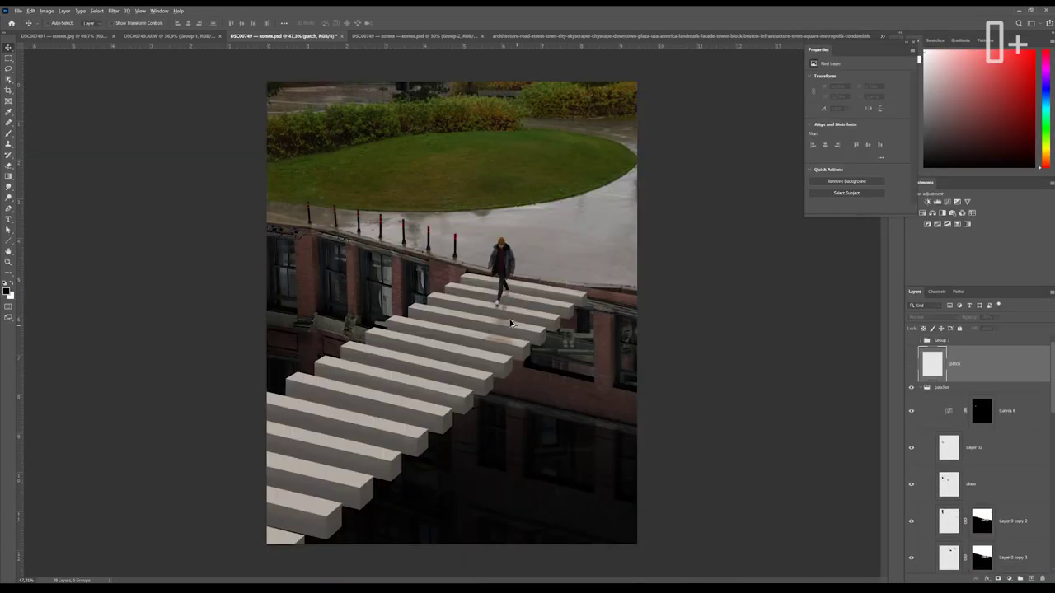
pyautogui.scroll(1, 507, 171)
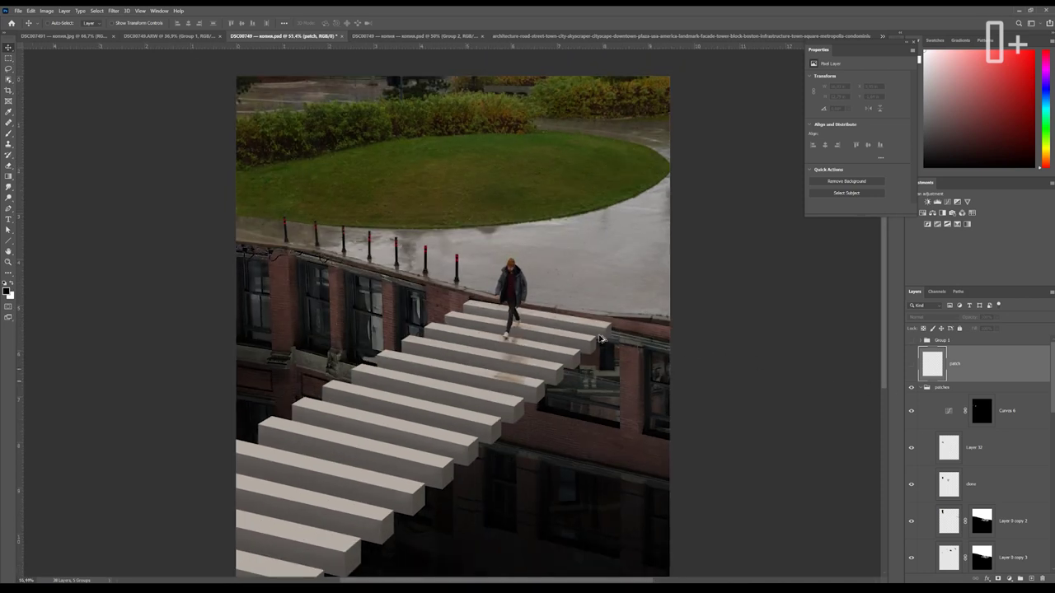
pyautogui.scroll(-1, 600, 338)
pyautogui.click(918, 389)
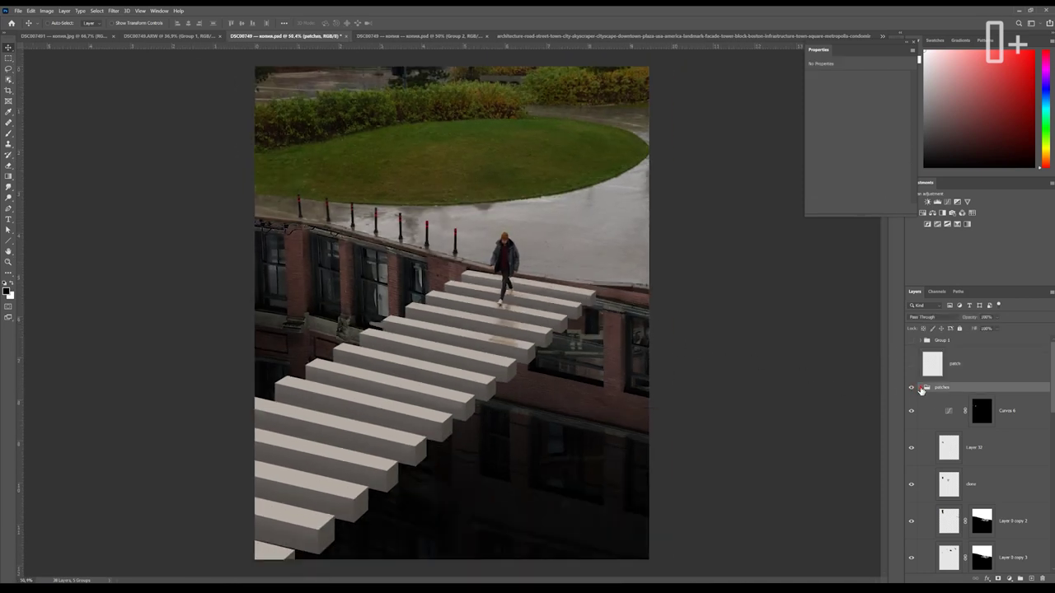
pyautogui.click(912, 388)
pyautogui.click(911, 388)
pyautogui.click(911, 388)
pyautogui.click(912, 388)
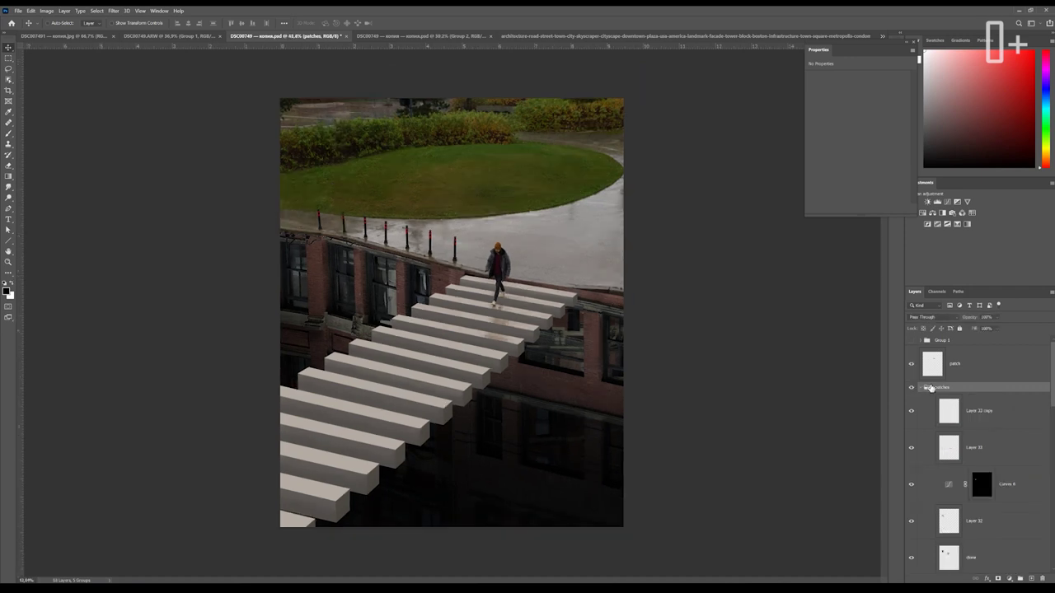
pyautogui.click(957, 344)
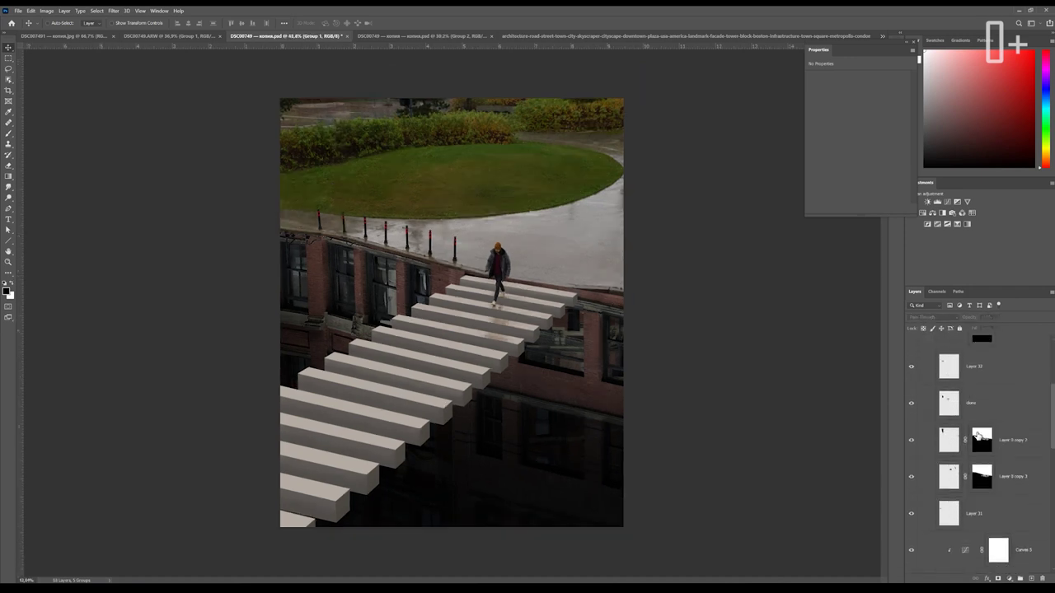
pyautogui.scroll(-5, 964, 495)
pyautogui.keyDown('shift'); pyautogui.click(964, 546); pyautogui.keyUp('shift')
# Group the selected layers into a group named 'all'
pyautogui.rightClick(1013, 362)
pyautogui.click(1011, 384)
pyautogui.write('all')
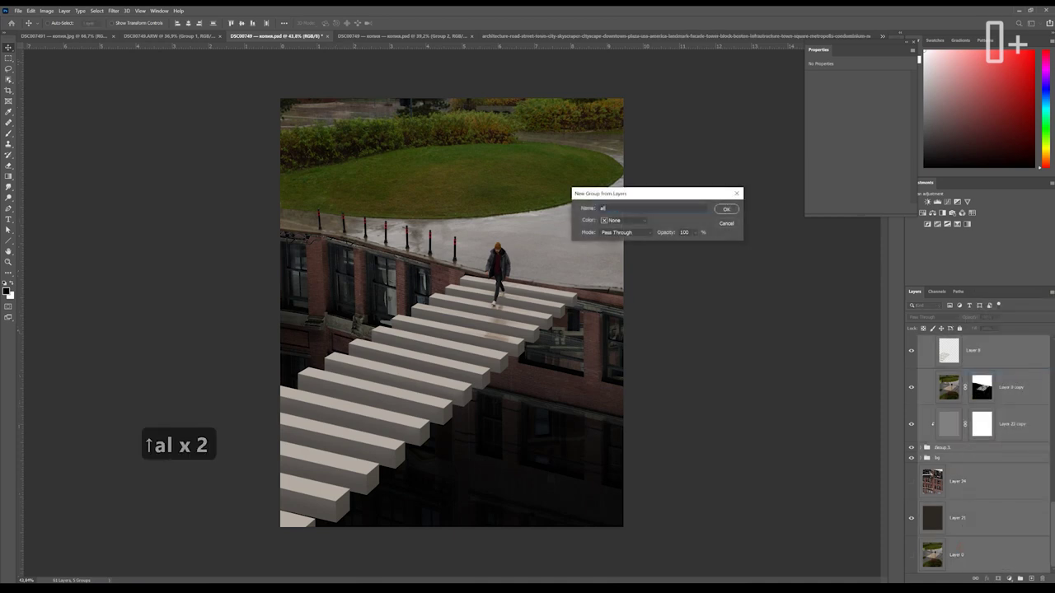
pyautogui.press('Return')
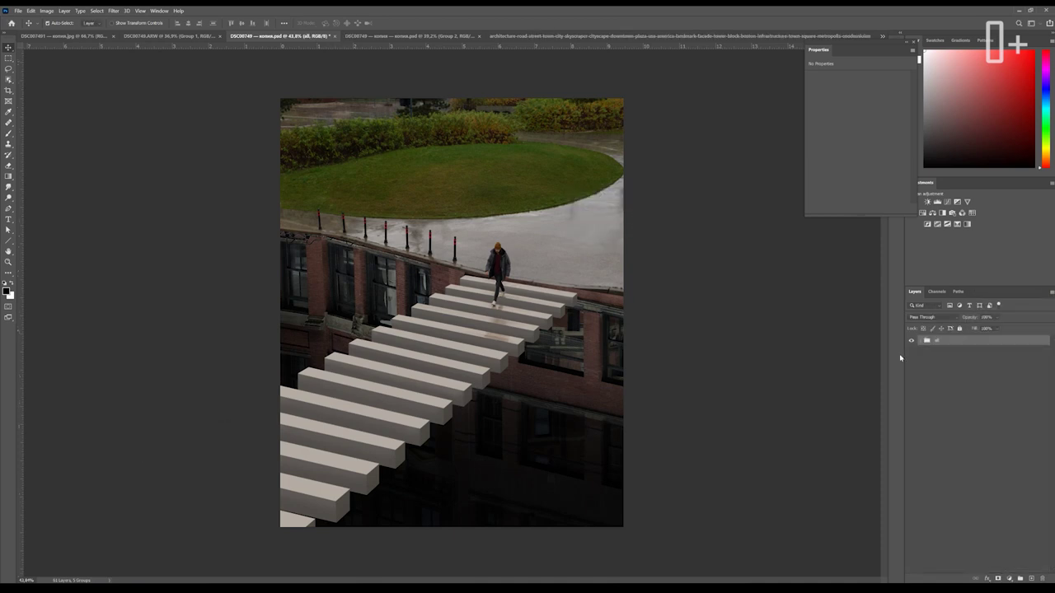
# Duplicate the 'all' group, merge the copy, and convert it to a smart object
pyautogui.hotkey('ctrl', 'j')
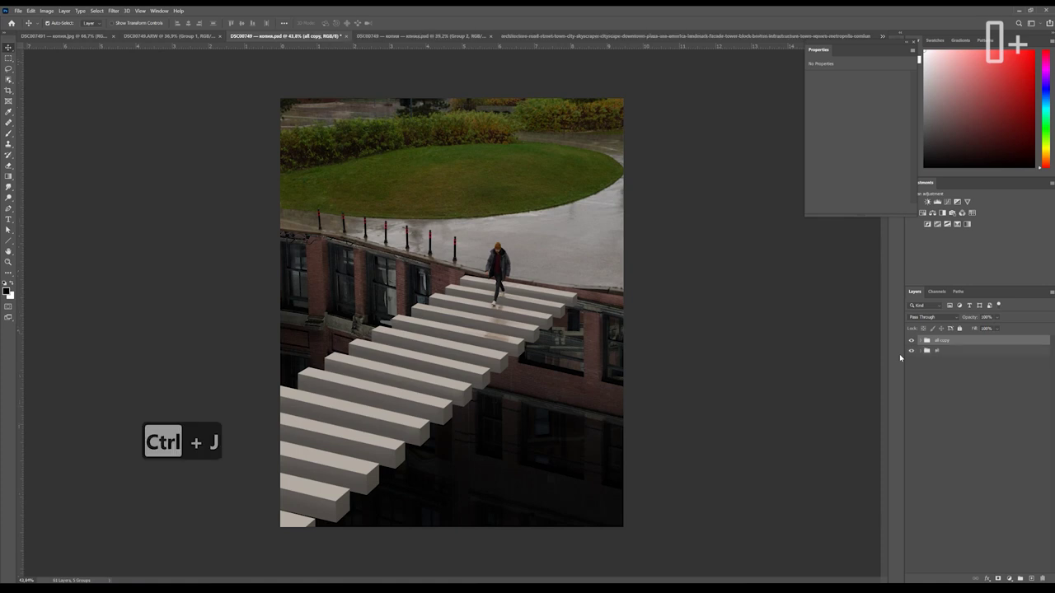
pyautogui.hotkey('ctrl', 'e')
pyautogui.rightClick(940, 353)
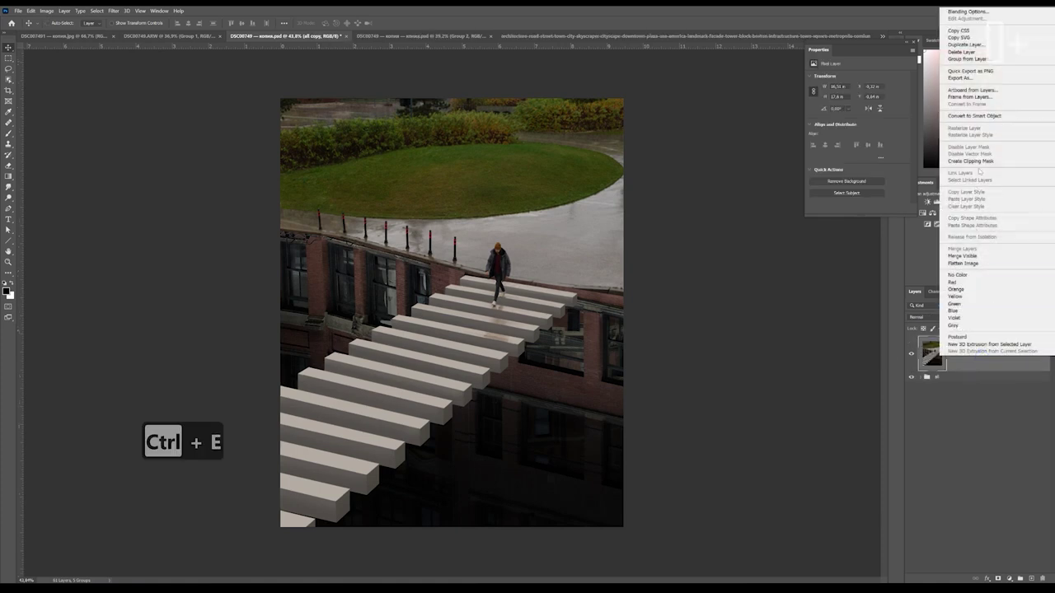
pyautogui.click(974, 115)
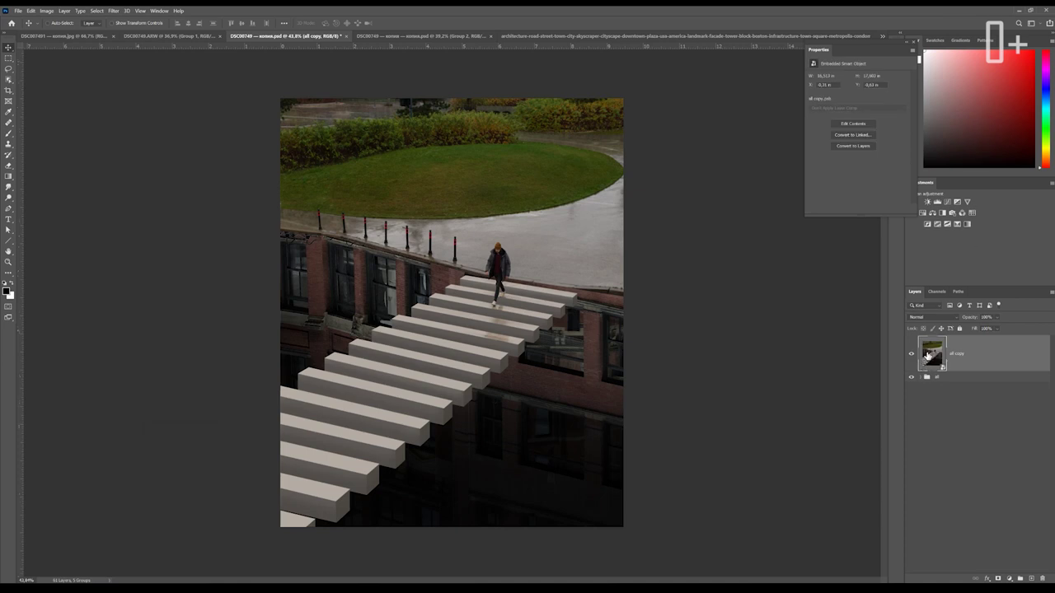
# Open the smart object's contents and crop it to the composite's edges
pyautogui.doubleClick(929, 356)
pyautogui.scroll(1, 333, 262)
pyautogui.scroll(-1, 332, 262)
pyautogui.press('c')
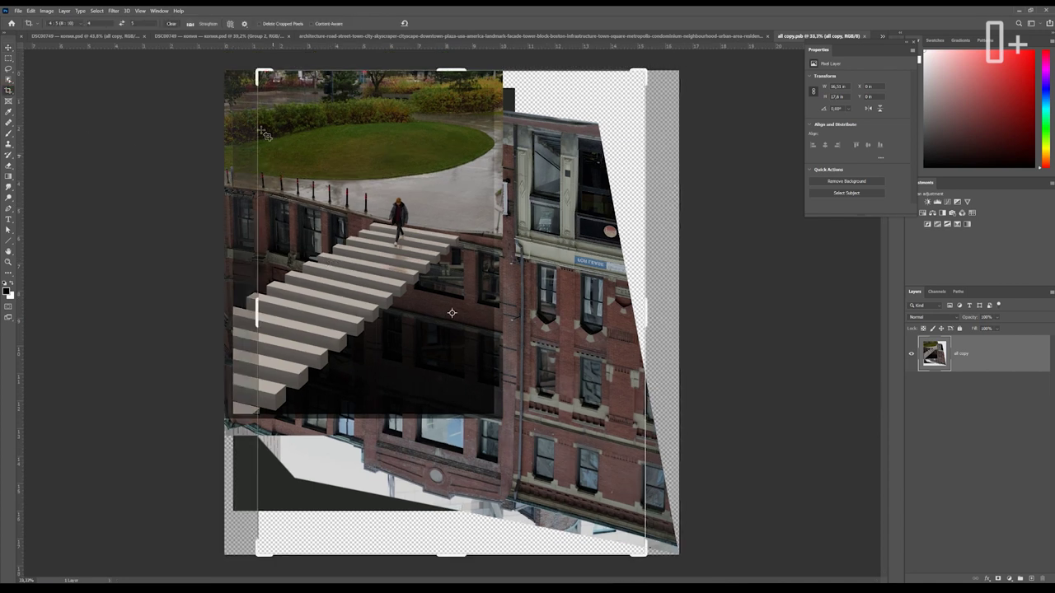
pyautogui.moveTo(646, 71); pyautogui.dragTo(653, 60)
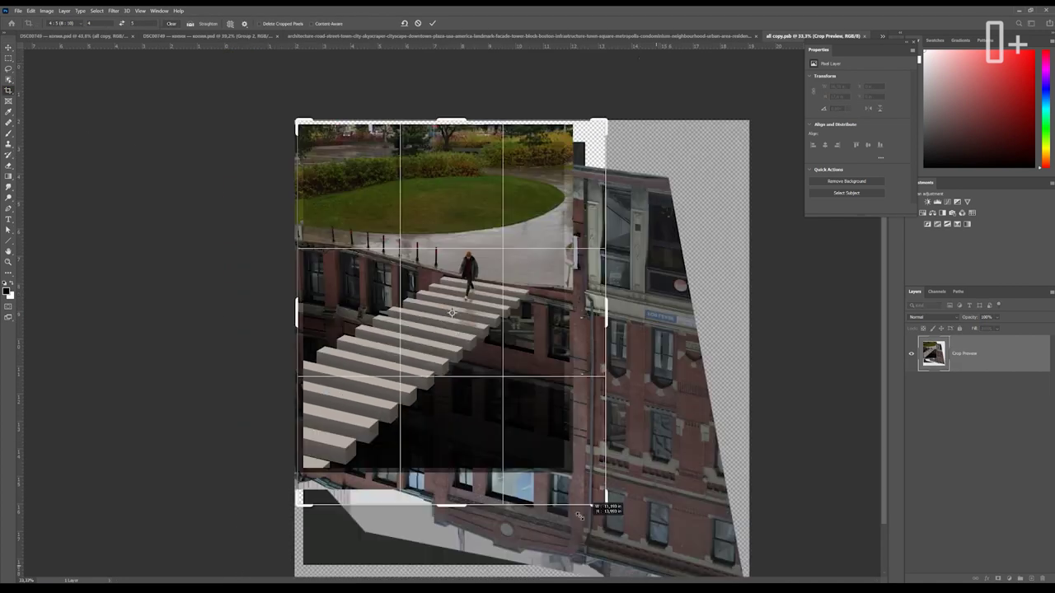
pyautogui.moveTo(607, 569); pyautogui.dragTo(592, 491)
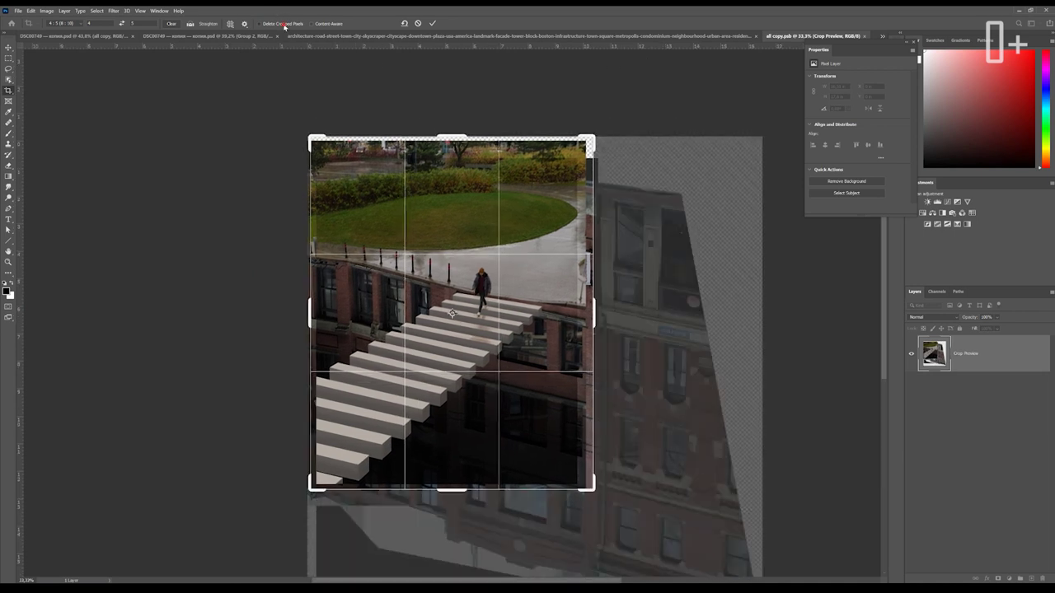
pyautogui.press('Return')
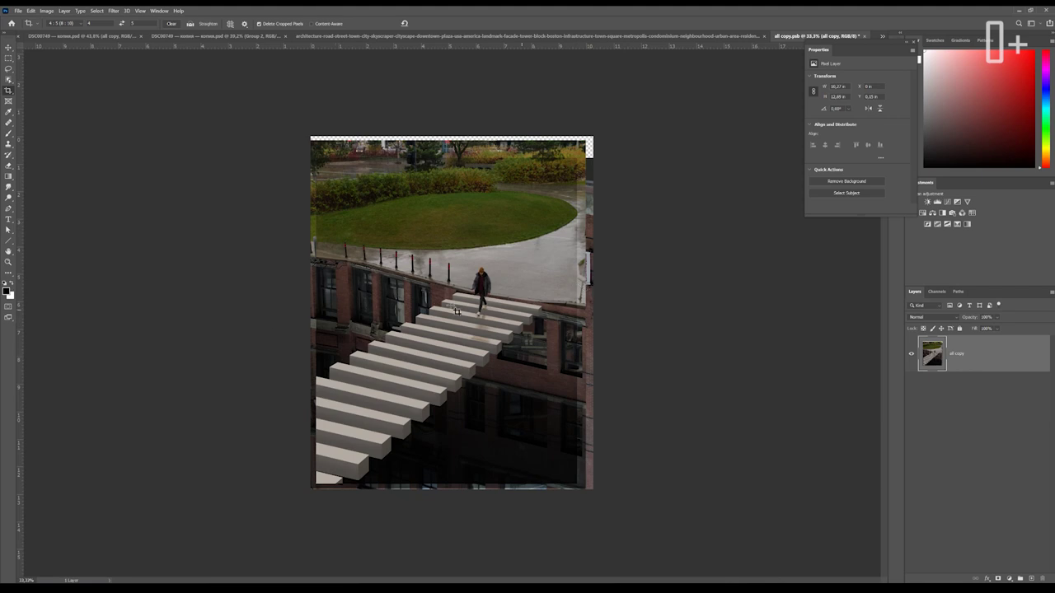
pyautogui.hotkey('ctrl', '0')
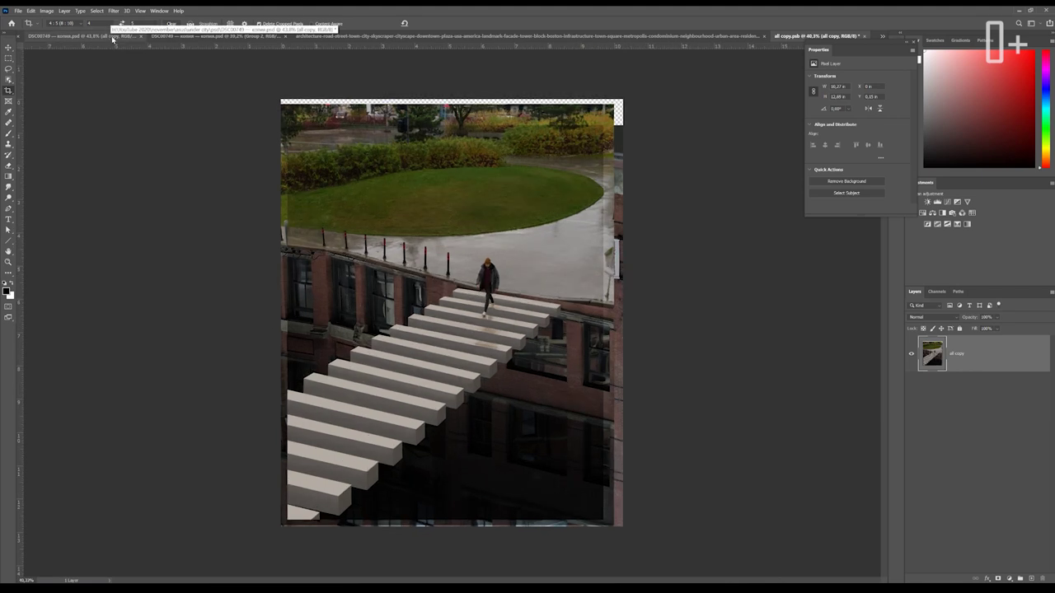
# Convert the document to Lab Color and show the Channels panel
pyautogui.click(47, 10)
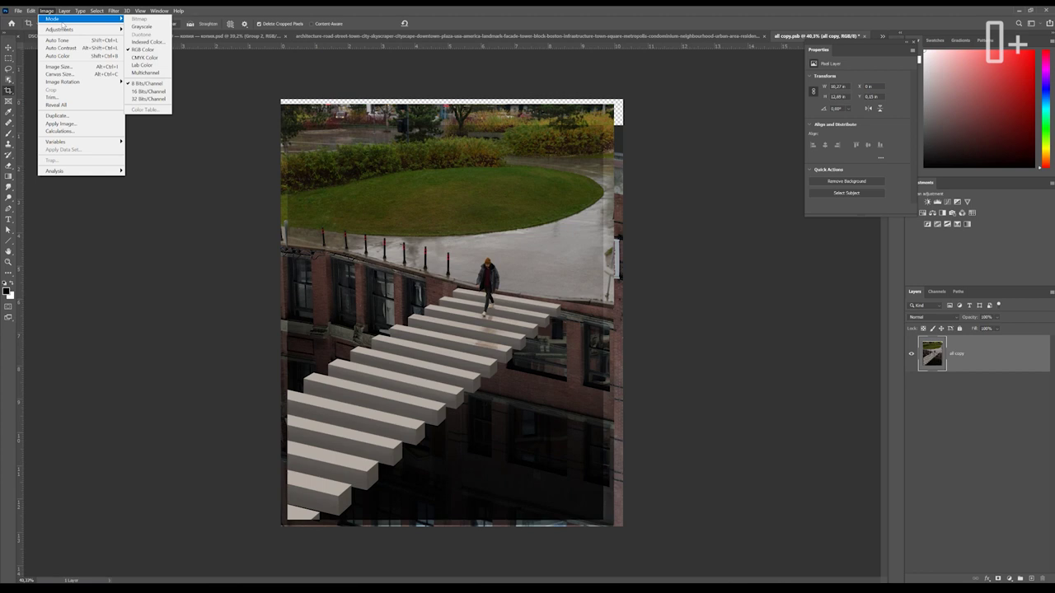
pyautogui.click(144, 65)
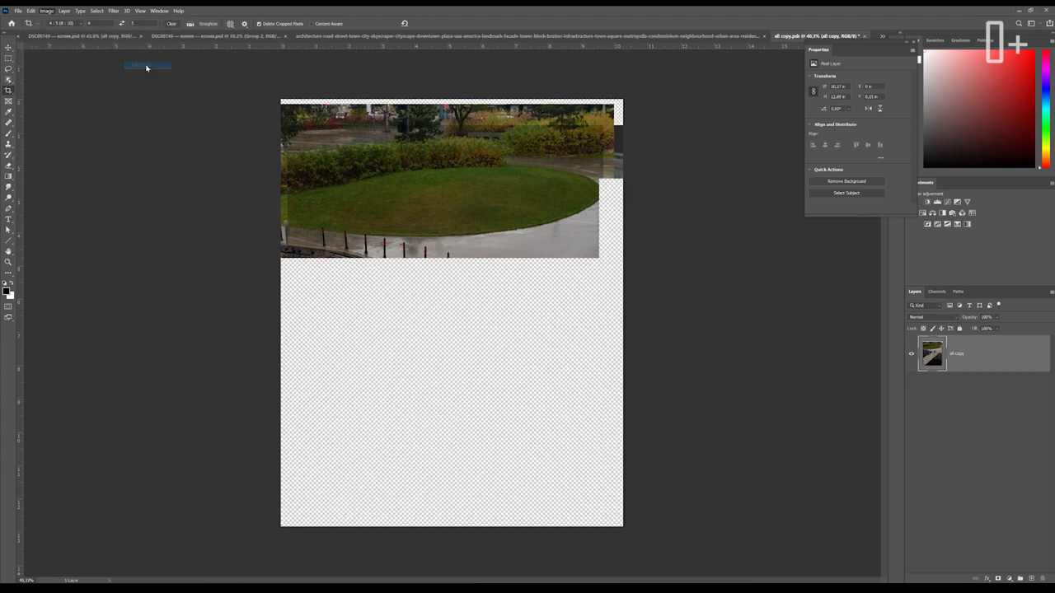
pyautogui.click(936, 293)
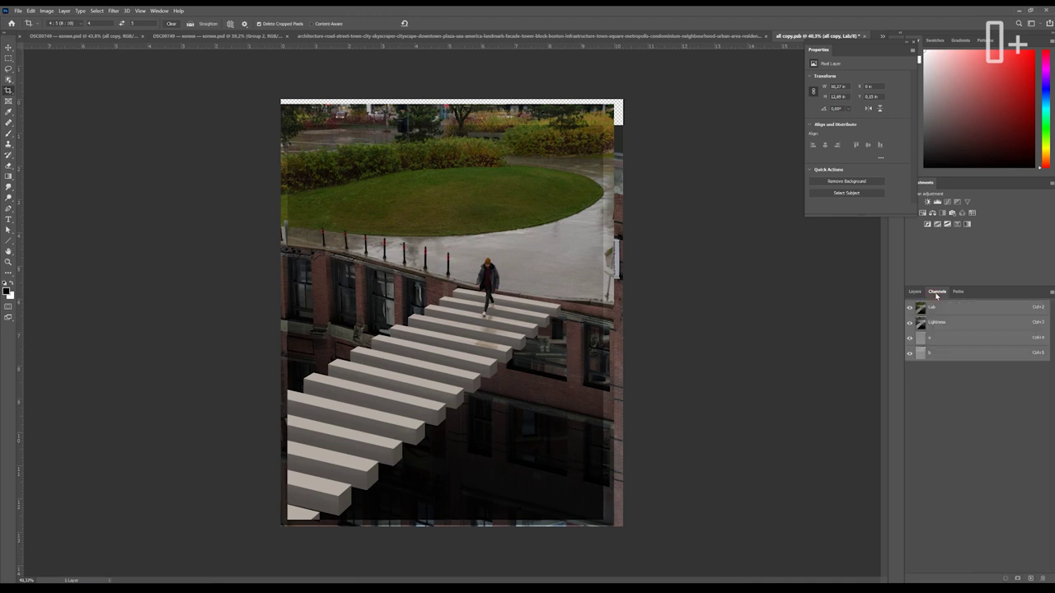
# Apply Image onto the a channel using source channel b with Lighten blending
pyautogui.click(932, 340)
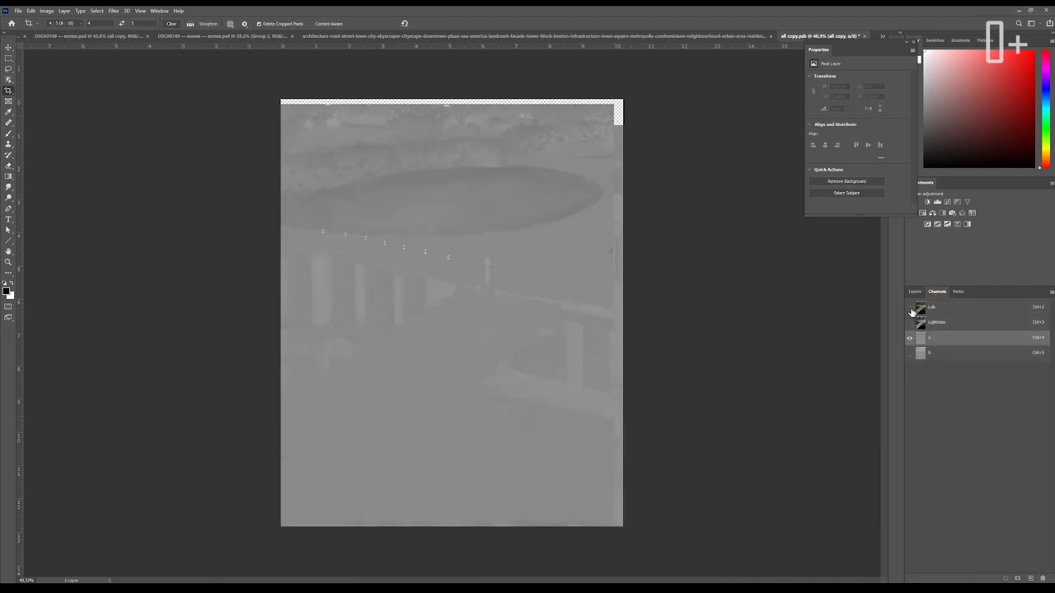
pyautogui.click(909, 308)
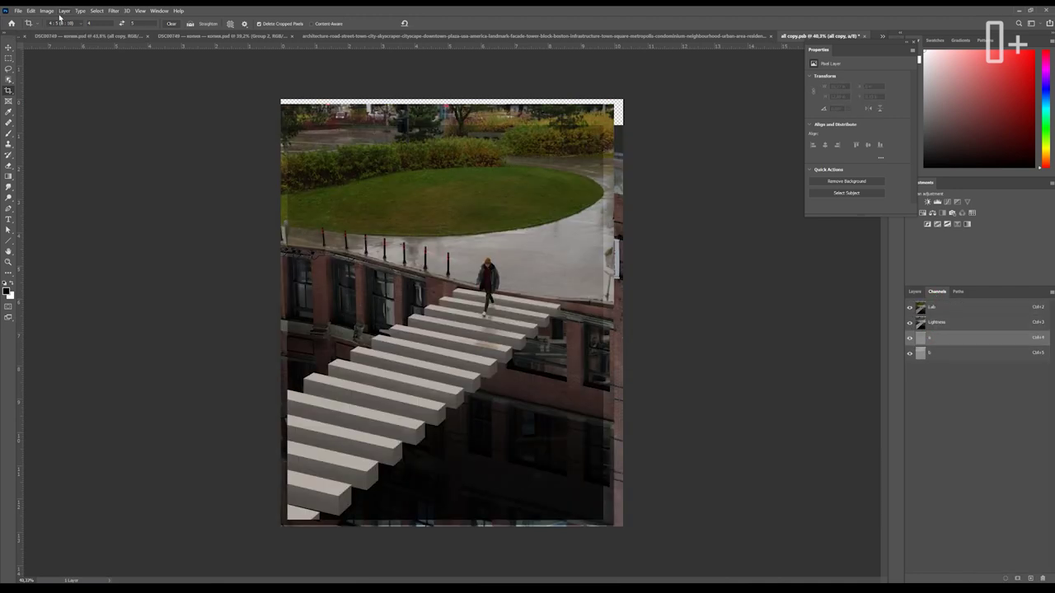
pyautogui.click(52, 12)
pyautogui.click(74, 122)
pyautogui.click(603, 193)
pyautogui.click(599, 214)
pyautogui.click(596, 218)
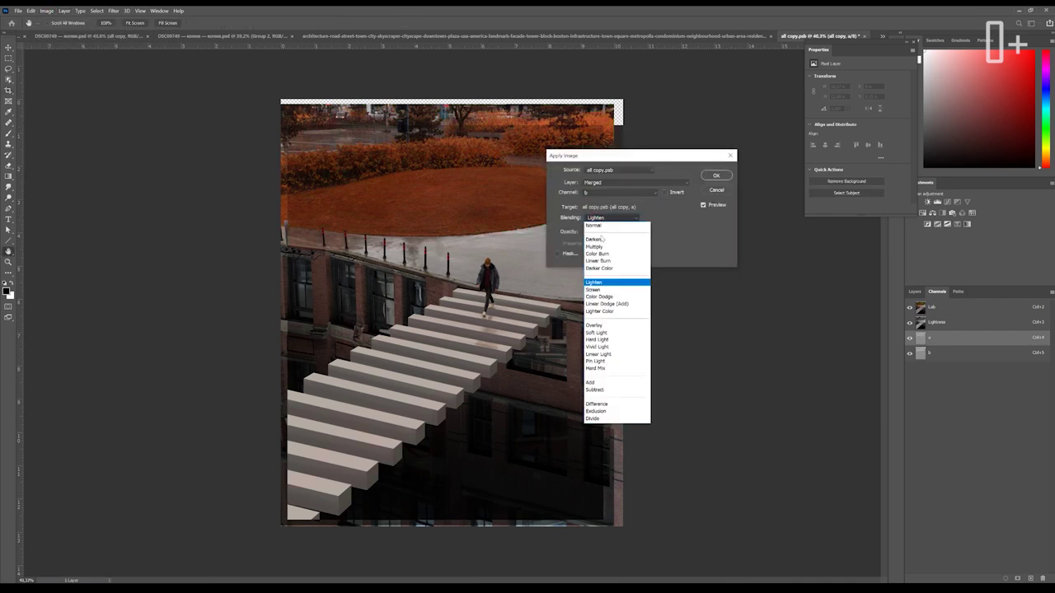
pyautogui.click(602, 283)
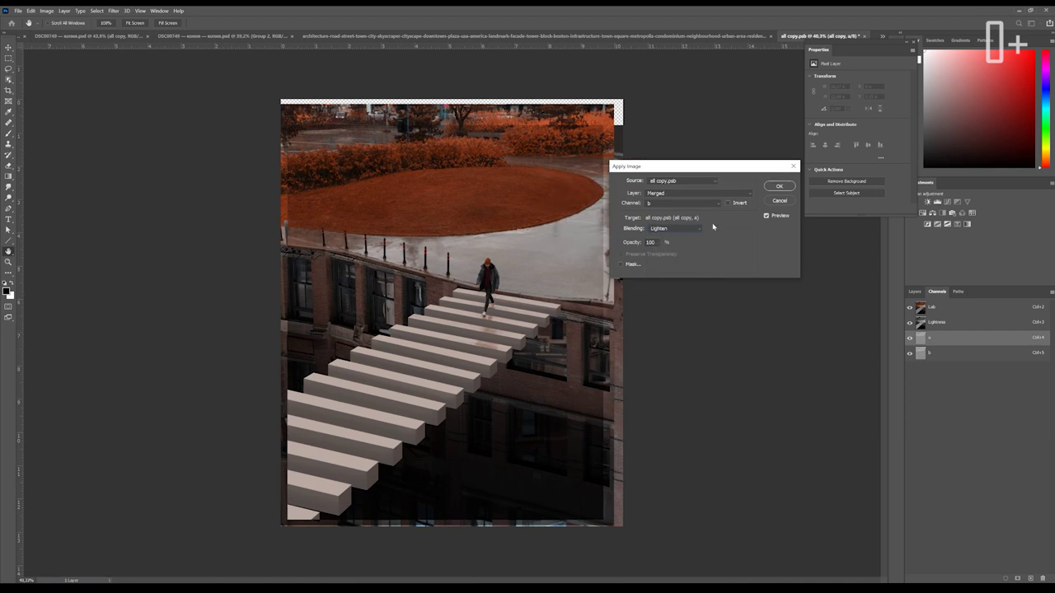
# Add a Curves layer to all copy.psb, nudging the black points of the a and b channels inward
pyautogui.click(781, 187)
pyautogui.press('c')
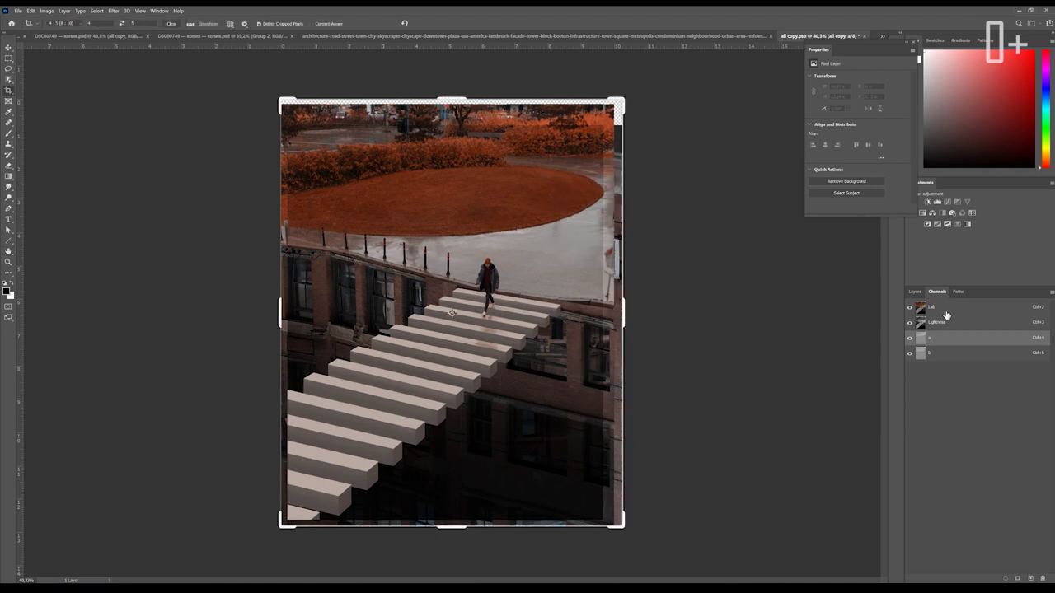
pyautogui.click(916, 291)
pyautogui.click(1008, 579)
pyautogui.click(1014, 469)
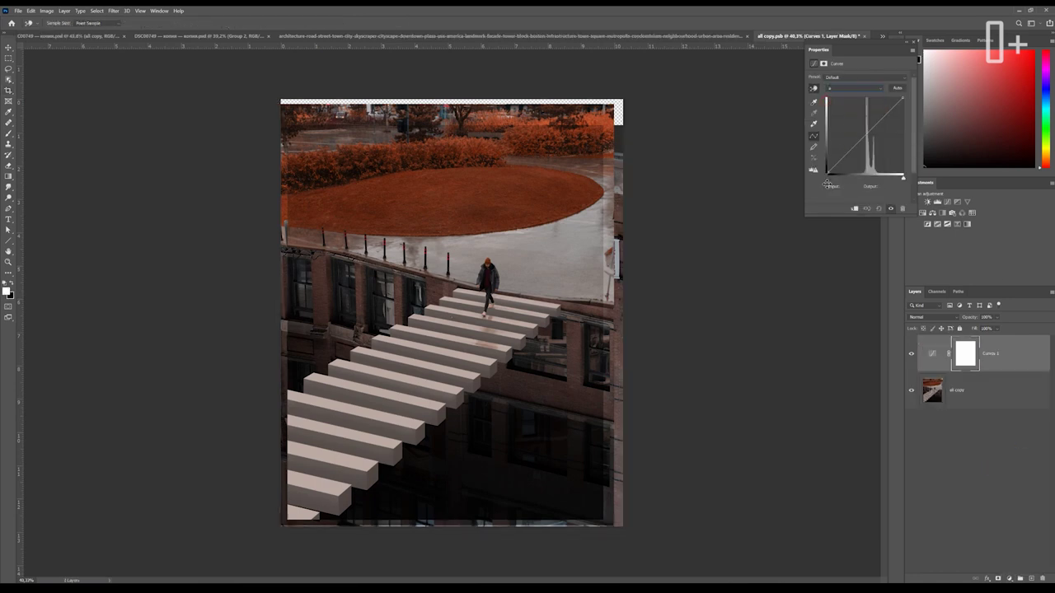
pyautogui.moveTo(828, 178); pyautogui.dragTo(832, 178)
pyautogui.click(851, 87)
pyautogui.click(836, 110)
pyautogui.moveTo(828, 179); pyautogui.dragTo(830, 179)
# Close all copy.psb and save it so the smart object updates
pyautogui.hotkey('ctrl', '0')
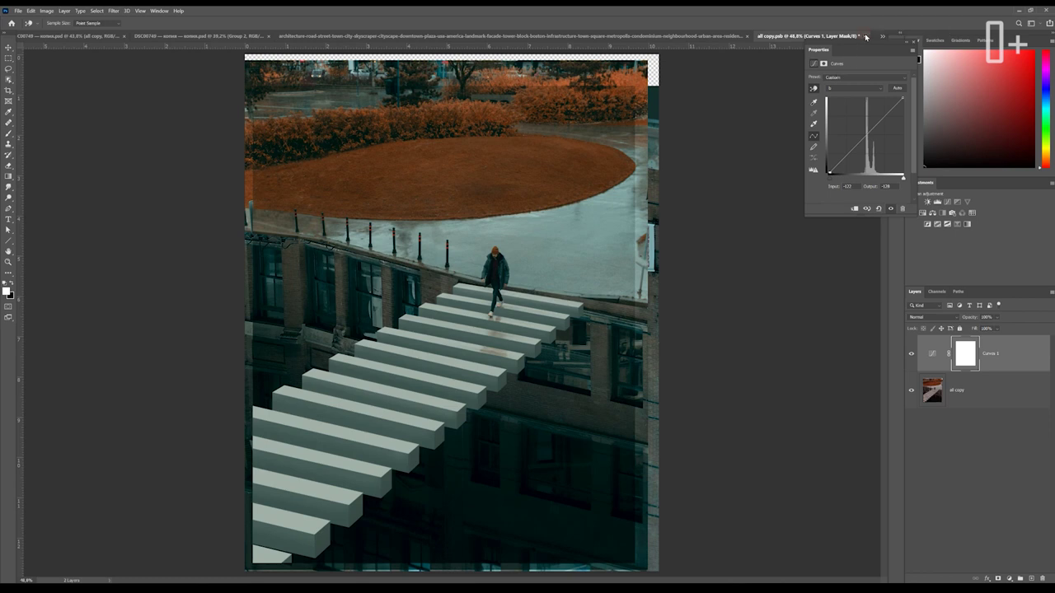
pyautogui.click(865, 36)
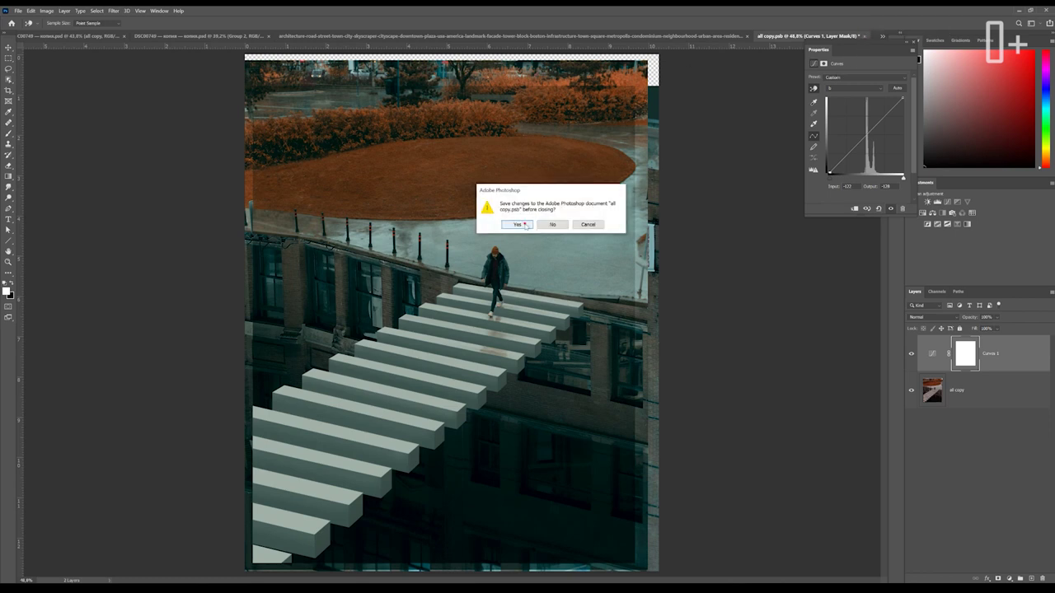
pyautogui.click(524, 225)
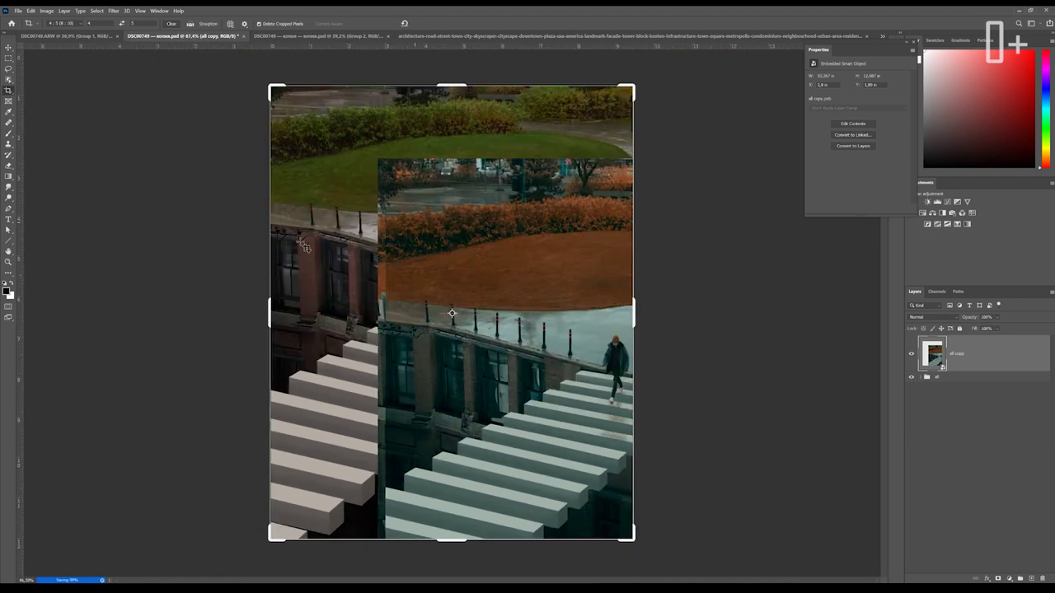
# Shift the updated stairs photo up-left into alignment and add Curves and Selective Color layers
pyautogui.click(9, 48)
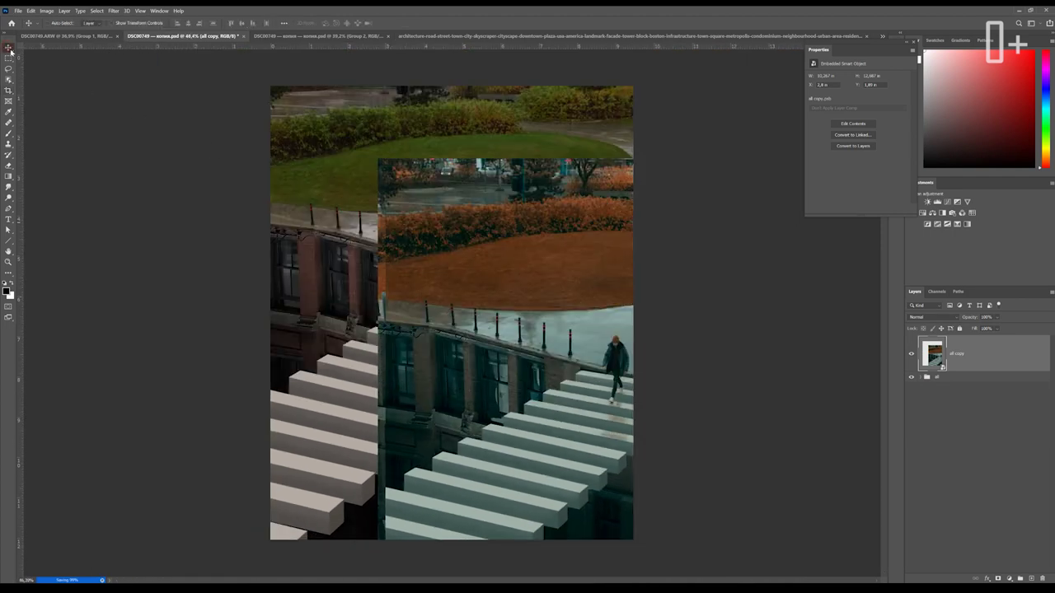
pyautogui.moveTo(504, 247)
pyautogui.mouseDown()
pyautogui.moveTo(387, 167)
pyautogui.moveTo(390, 142)
pyautogui.mouseUp()
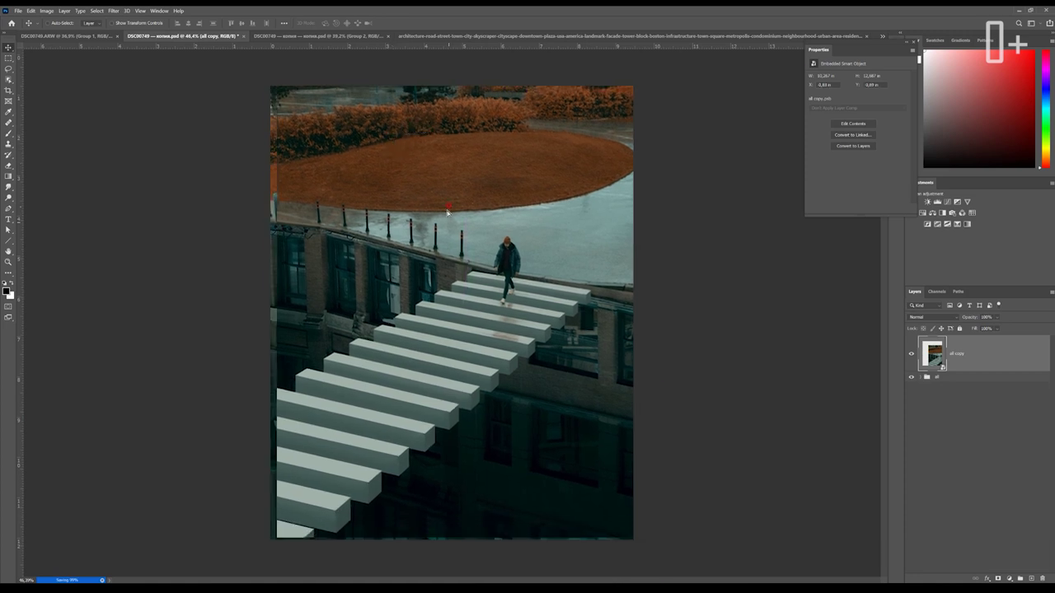
pyautogui.click(1009, 579)
pyautogui.click(1001, 470)
pyautogui.click(1008, 579)
# Set Curves 10 to edit the Red channel curve
pyautogui.click(1008, 572)
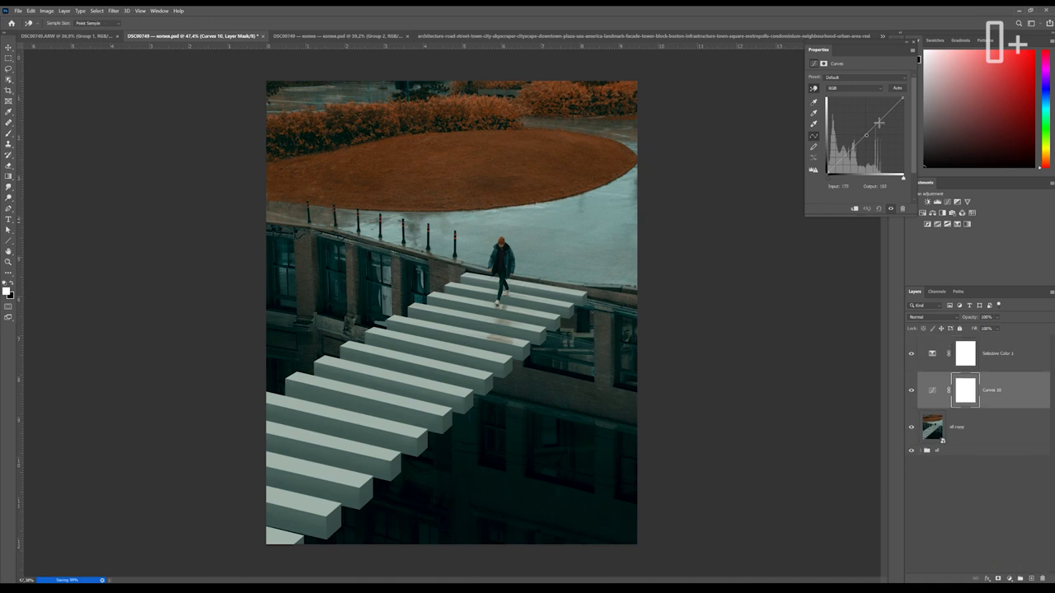
pyautogui.click(854, 88)
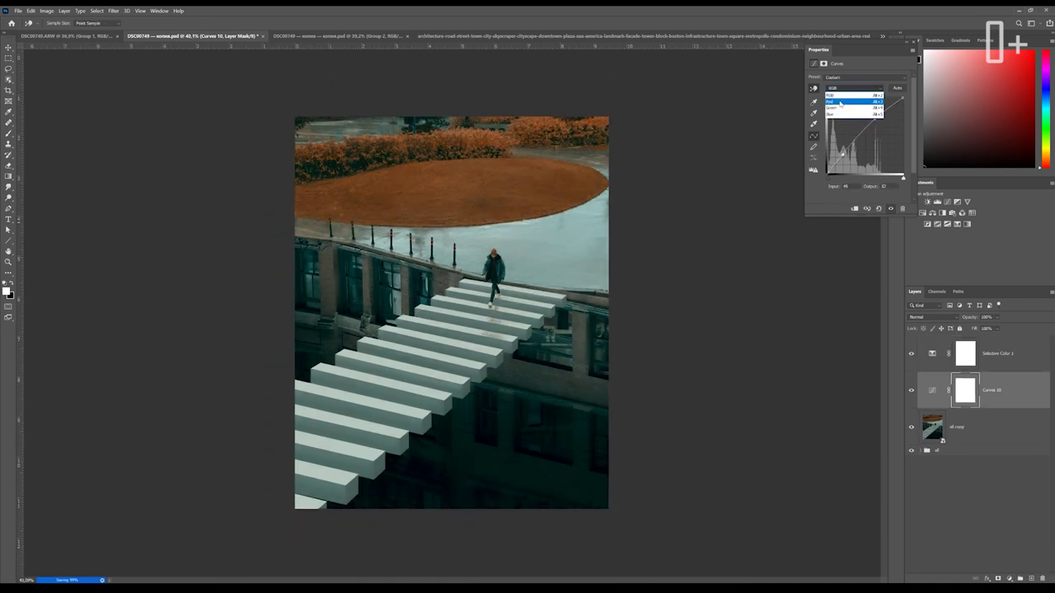
pyautogui.click(836, 101)
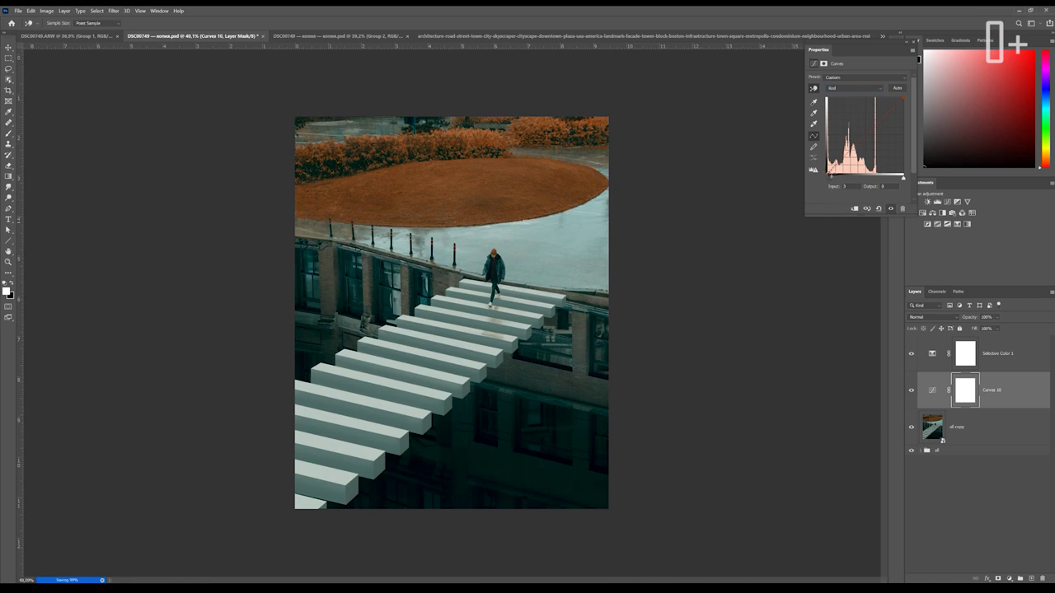
# Target Reds in Selective Color 1 and lower their cyan to 26%
pyautogui.click(998, 353)
pyautogui.click(845, 87)
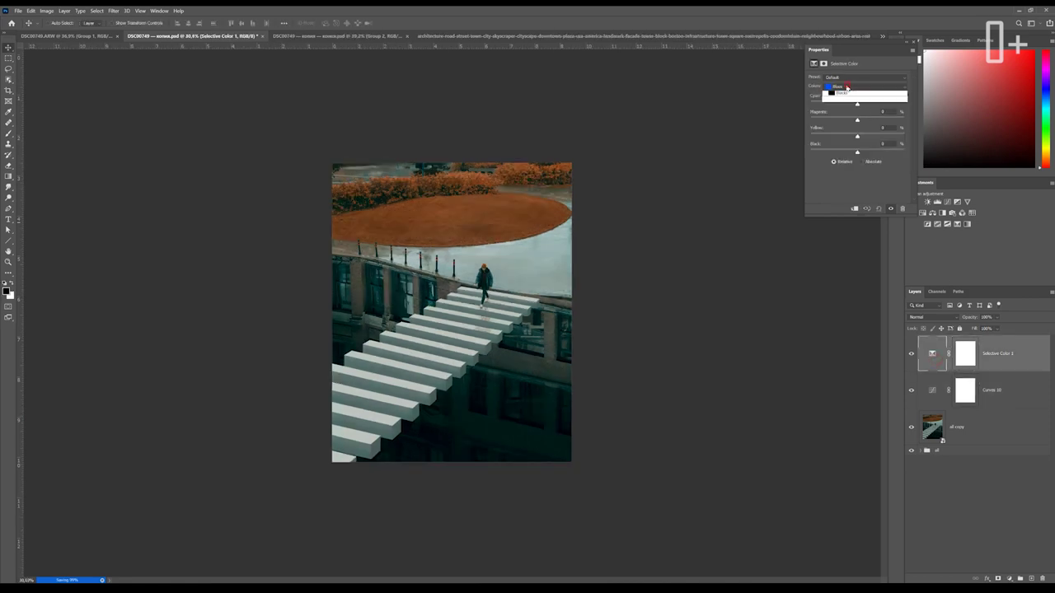
pyautogui.click(836, 92)
pyautogui.moveTo(857, 103)
pyautogui.mouseDown()
pyautogui.moveTo(840, 103)
pyautogui.moveTo(876, 120)
pyautogui.mouseUp()
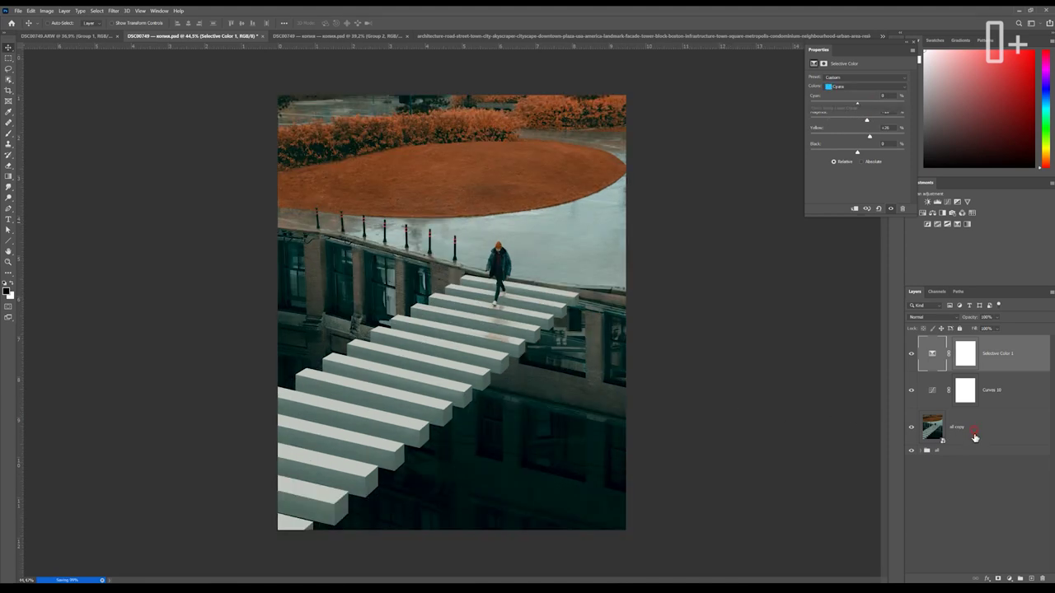
# Group all copy with its adjustment layers as Group 4, then duplicate and merge the copy
pyautogui.click(976, 438)
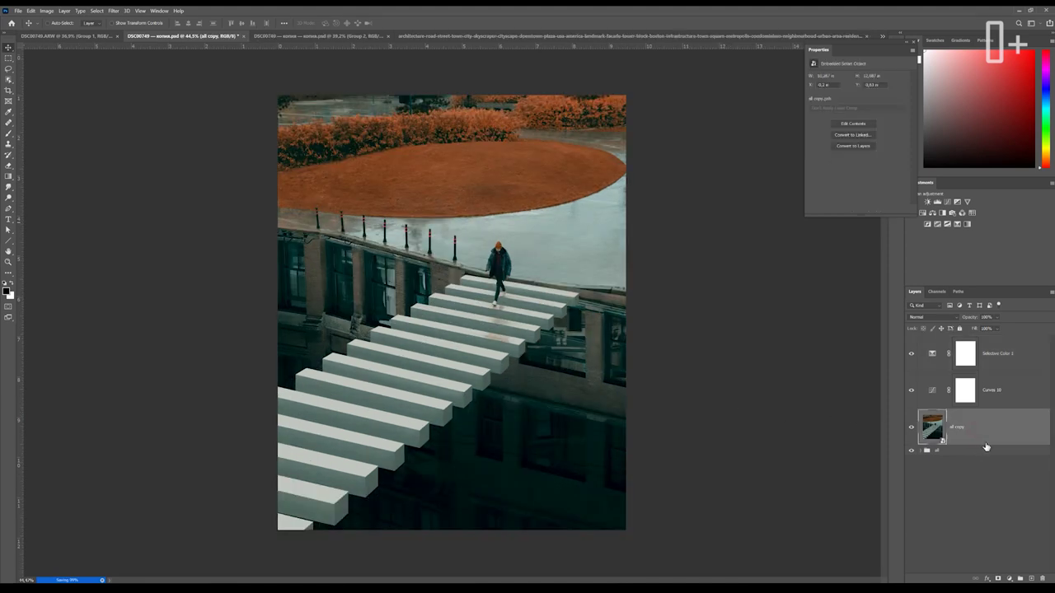
pyautogui.keyDown('shift'); pyautogui.click(1014, 360); pyautogui.keyUp('shift')
pyautogui.rightClick(1013, 360)
pyautogui.click(1001, 372)
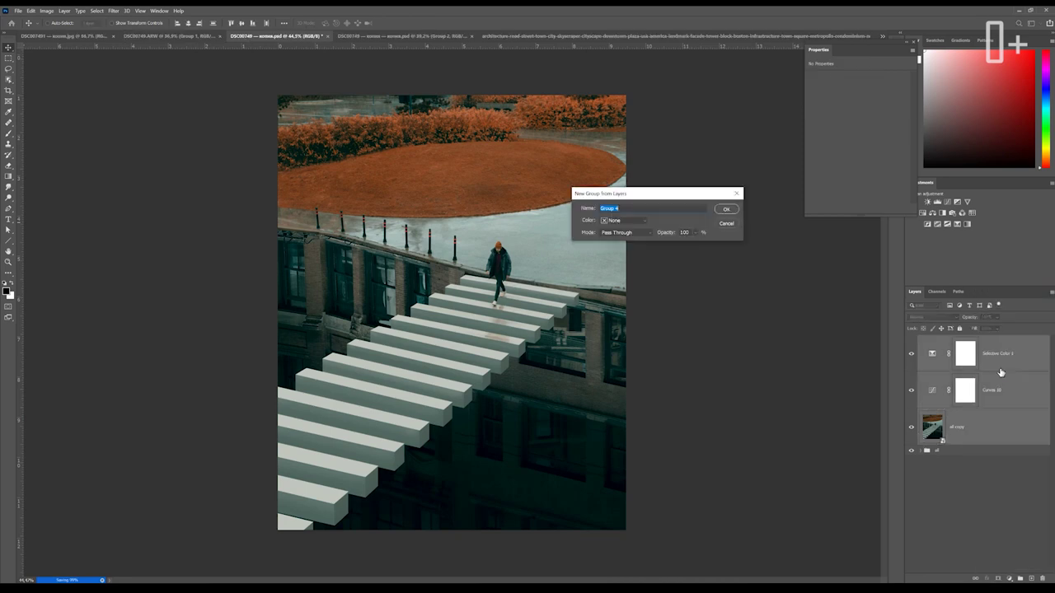
pyautogui.press('Return')
pyautogui.hotkey('ctrl', 'j')
pyautogui.hotkey('ctrl', 'e')
# Start a Tilt-Shift blur on Group 4 copy with its focus on the walking figure
pyautogui.click(114, 11)
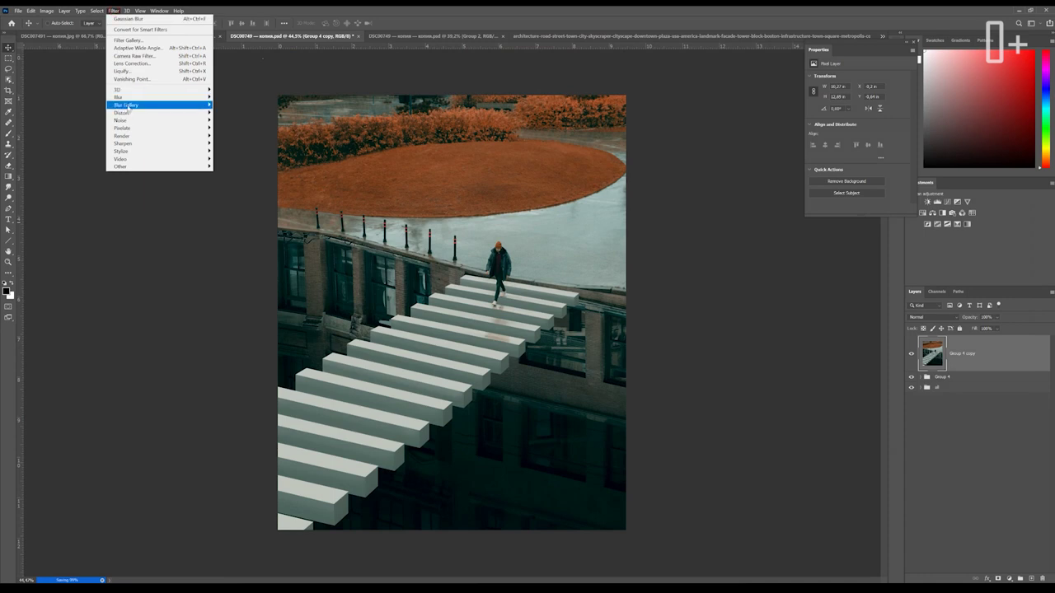
pyautogui.moveTo(126, 105)
pyautogui.click(231, 121)
pyautogui.moveTo(554, 275); pyautogui.dragTo(561, 268)
pyautogui.scroll(4, 562, 271)
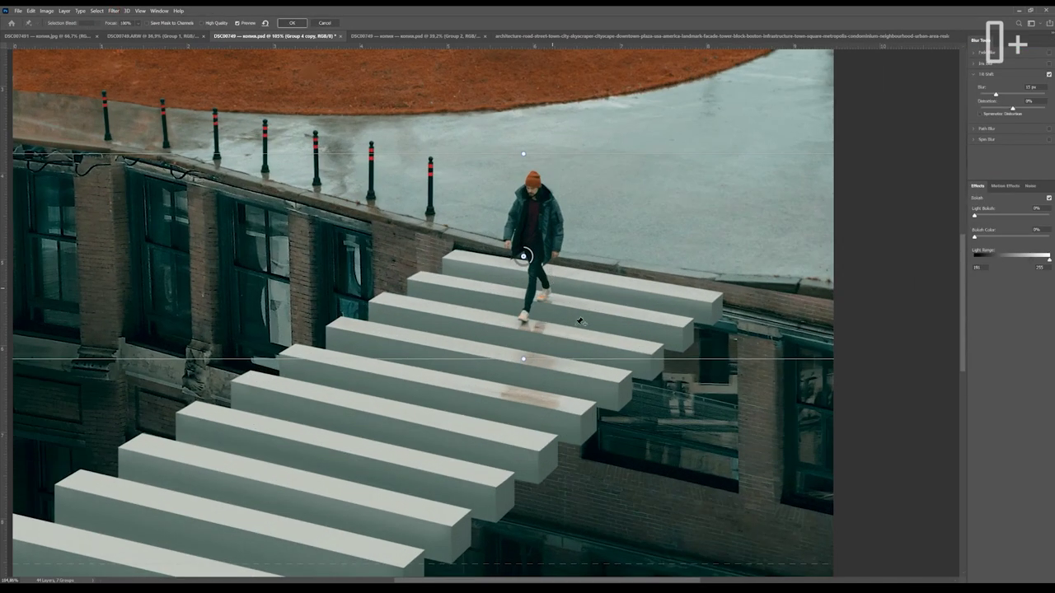
pyautogui.scroll(-2, 562, 271)
pyautogui.scroll(1, 173, 222)
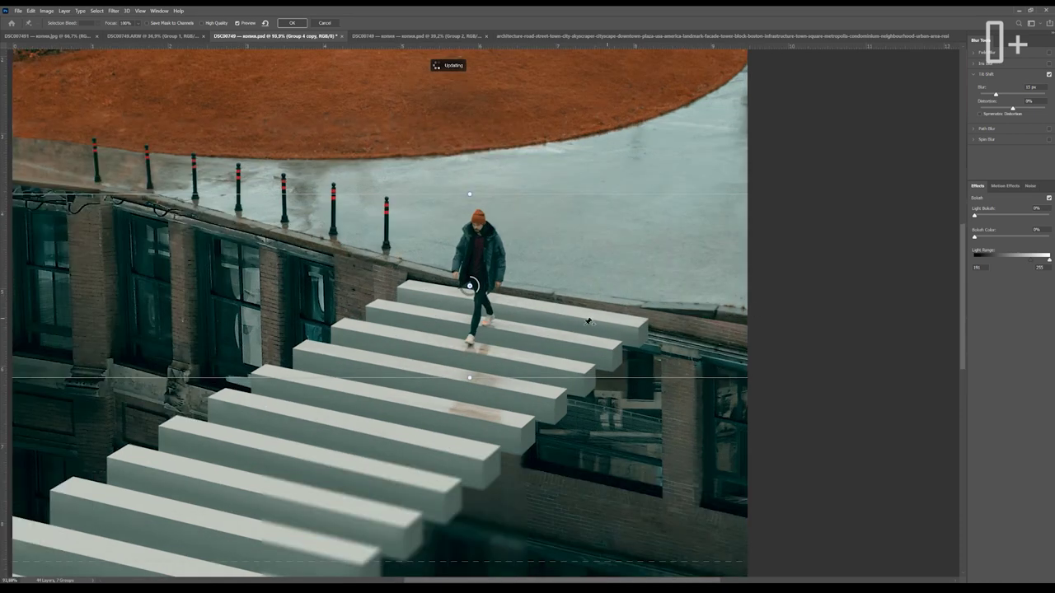
pyautogui.scroll(-3, 576, 346)
# Spread the tilt-shift transition lines wider and cut the blur strength from 500 px to 10 px
pyautogui.moveTo(551, 419)
pyautogui.mouseDown()
pyautogui.moveTo(557, 483)
pyautogui.moveTo(561, 386)
pyautogui.mouseUp()
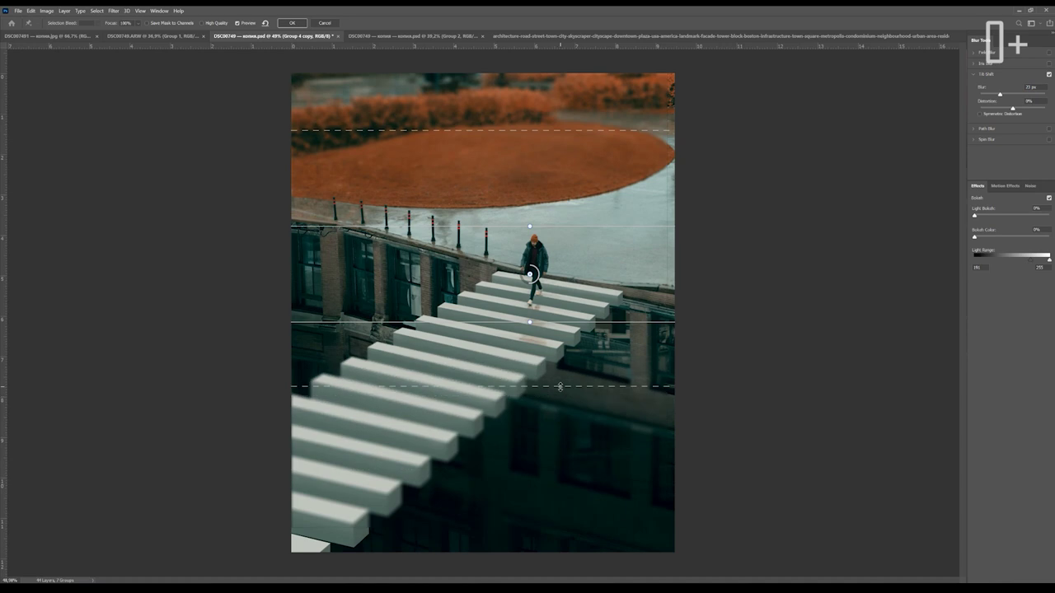
pyautogui.moveTo(557, 471); pyautogui.dragTo(545, 491)
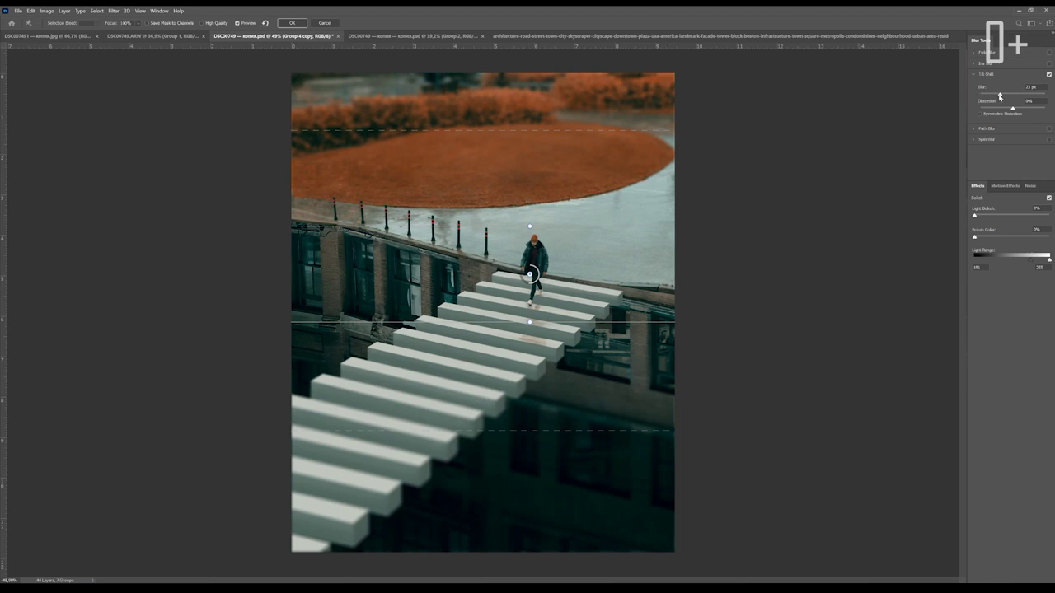
pyautogui.moveTo(1001, 95); pyautogui.dragTo(1045, 93)
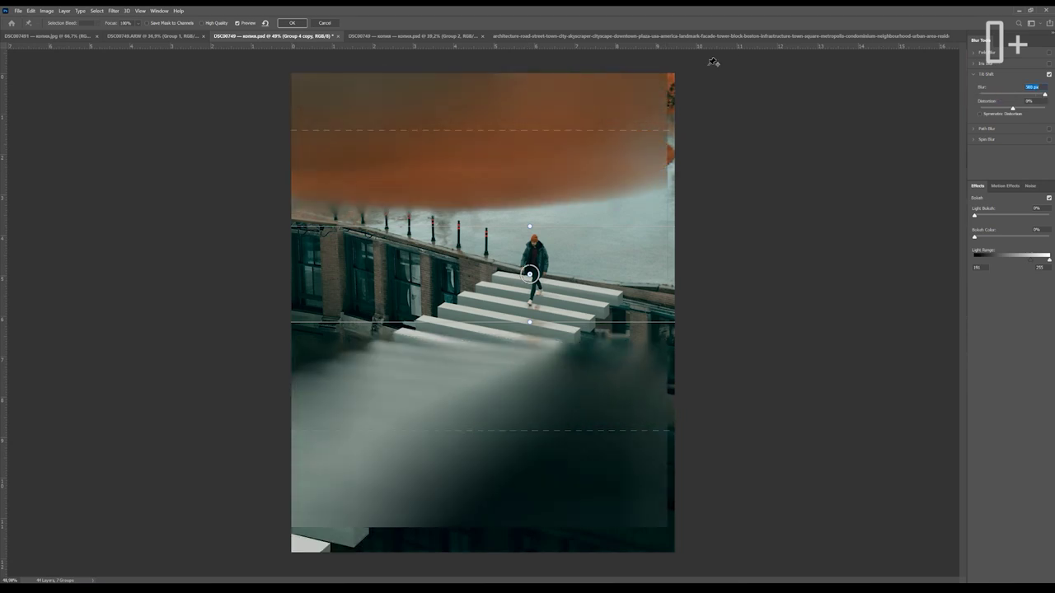
pyautogui.moveTo(527, 429); pyautogui.dragTo(517, 535)
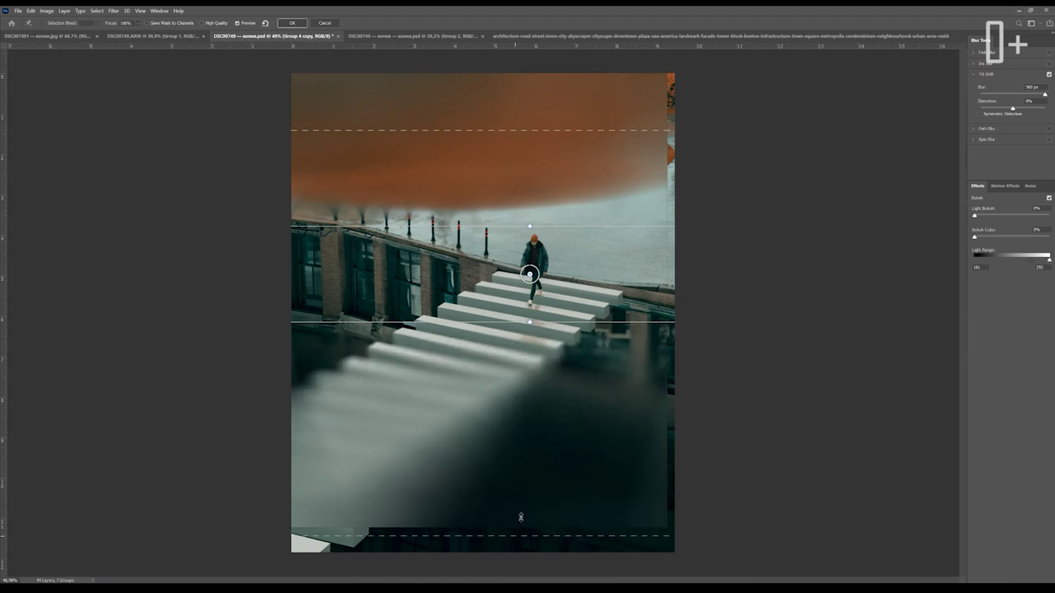
pyautogui.moveTo(497, 129); pyautogui.dragTo(503, 64)
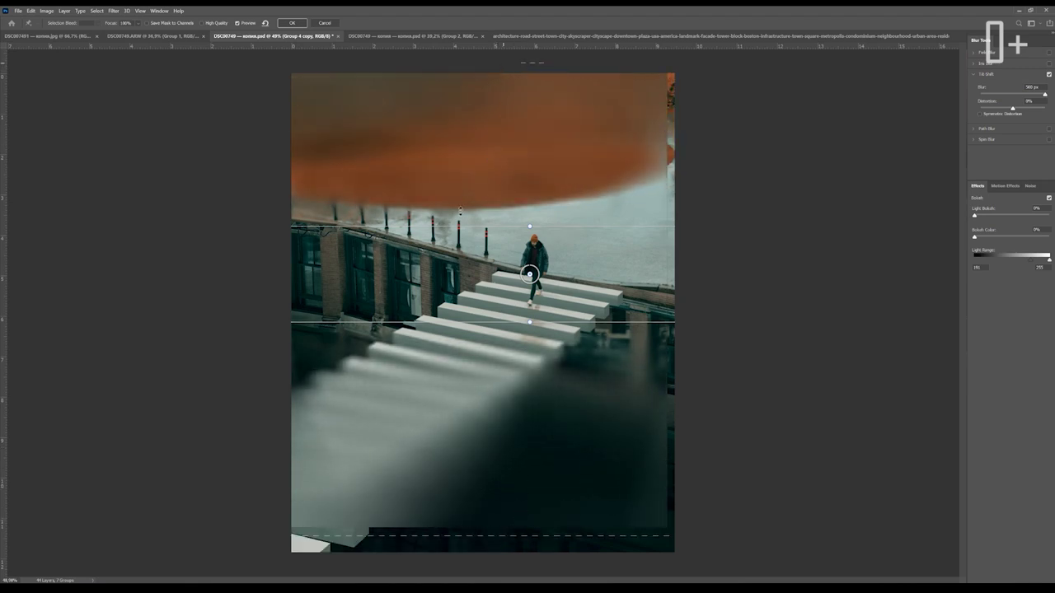
pyautogui.scroll(-3, 494, 449)
pyautogui.moveTo(494, 446); pyautogui.dragTo(491, 474)
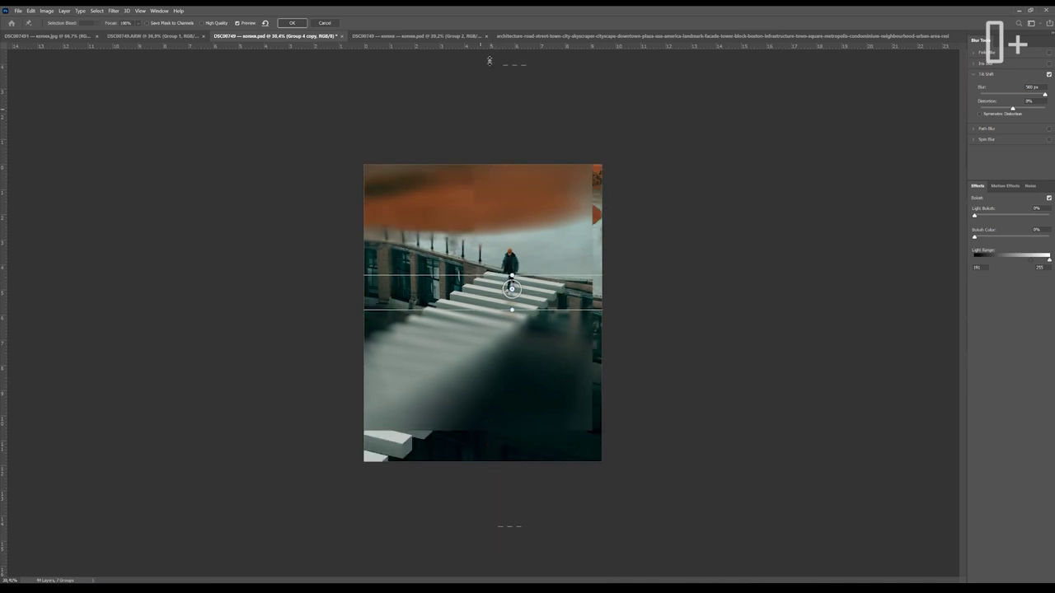
pyautogui.scroll(2, 540, 360)
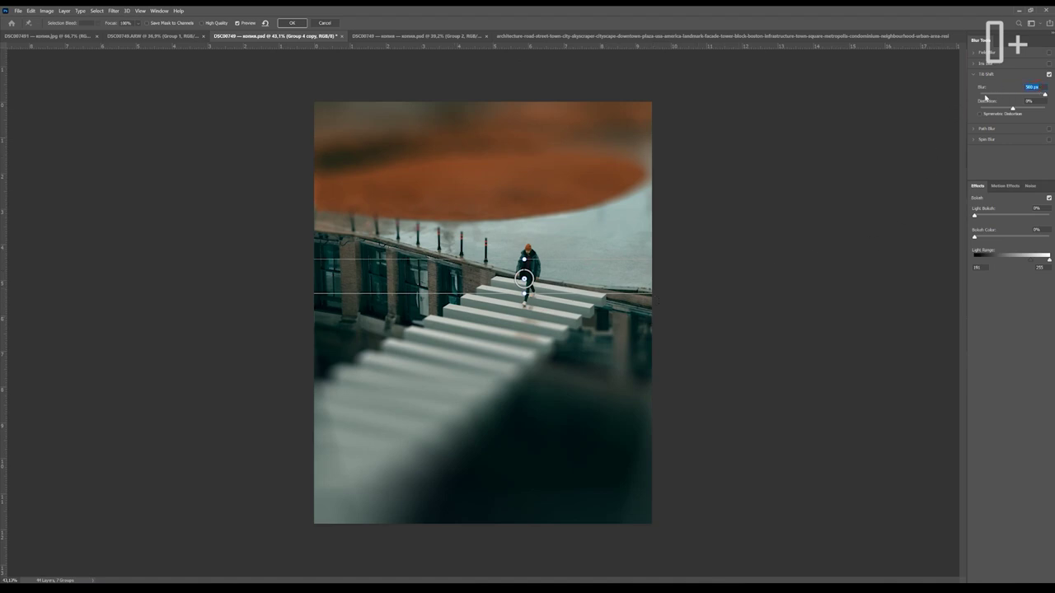
pyautogui.write('10')
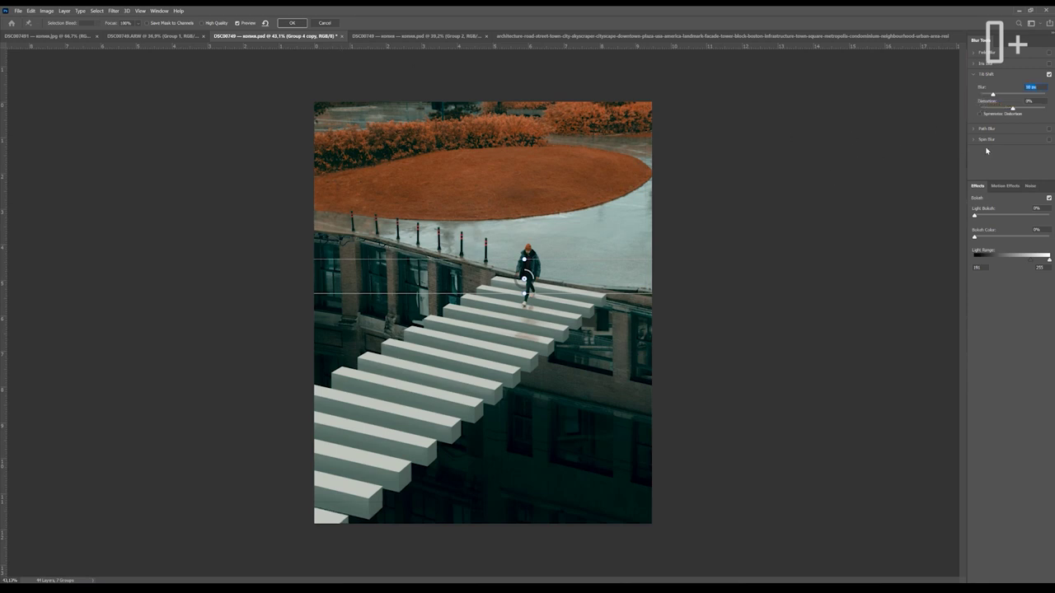
pyautogui.write('20')
# Commit the Tilt-Shift blur, then toggle Group 4 copy's visibility to compare with the unblurred image
pyautogui.press('Return')
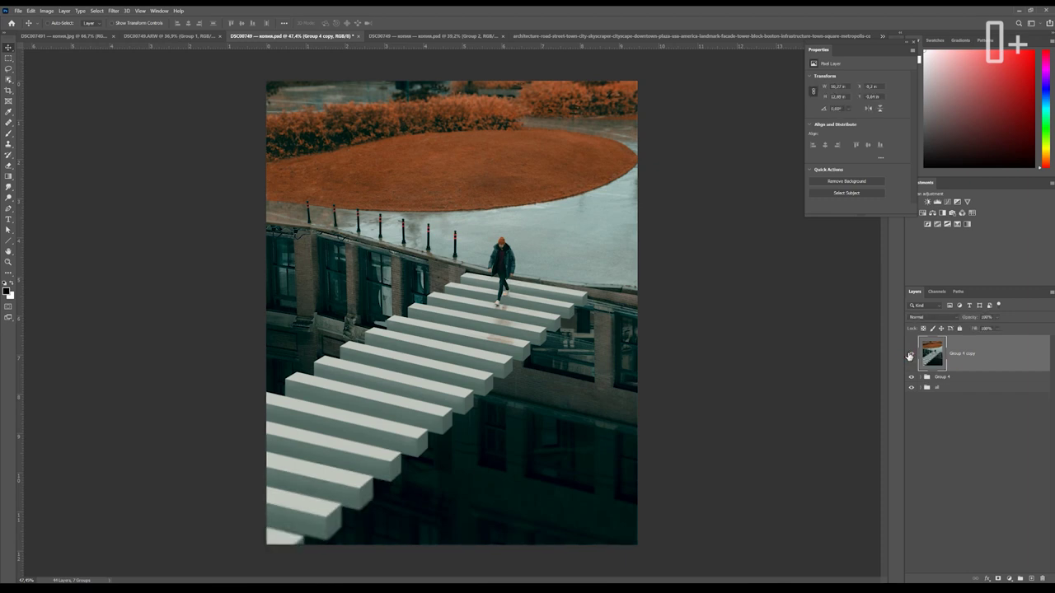
pyautogui.click(909, 355)
pyautogui.click(909, 355)
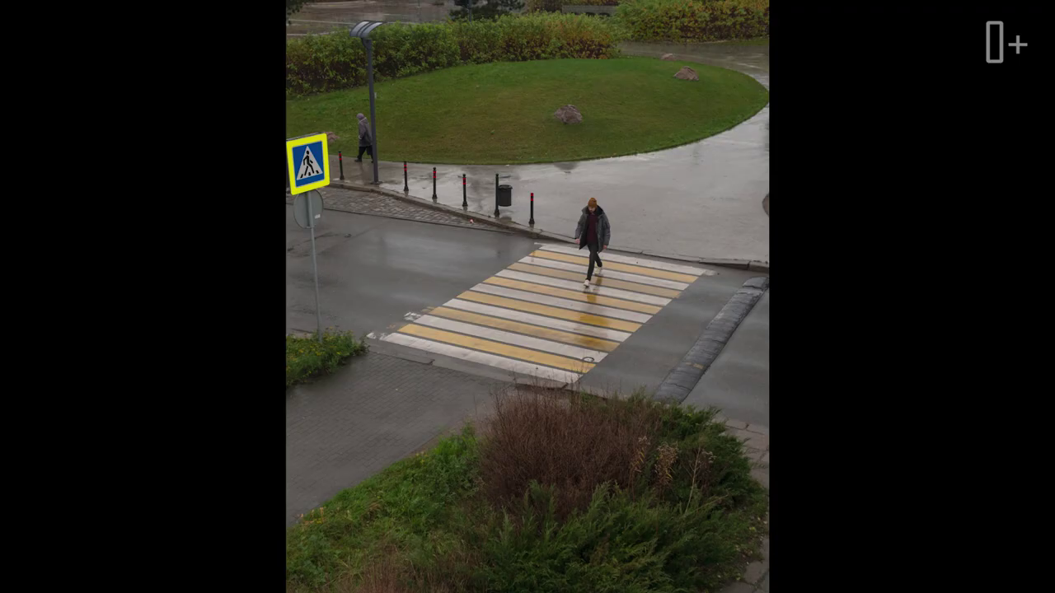